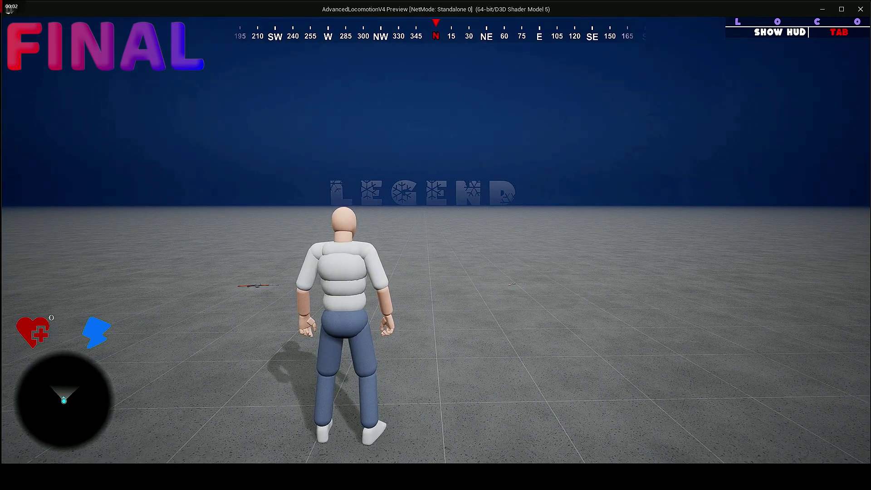
Step: Run to the AK47 on the floor and pick it up
{"action": "key", "text": "w"}
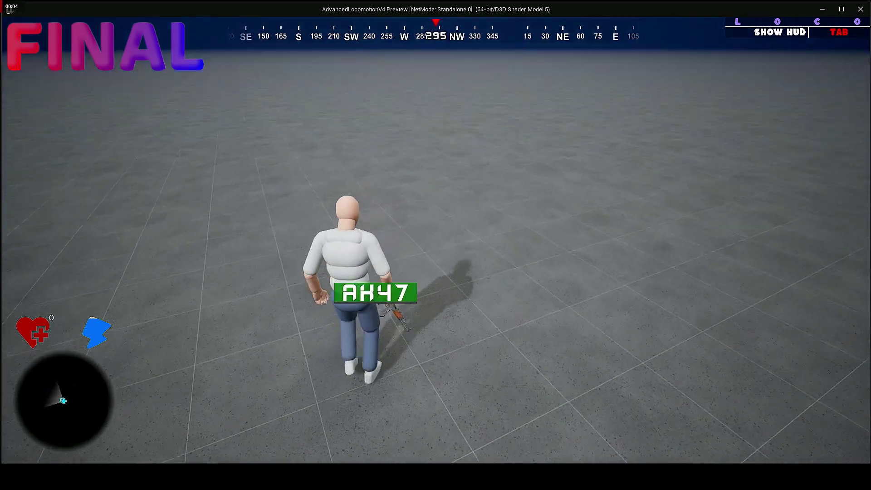
{"action": "key", "text": "e"}
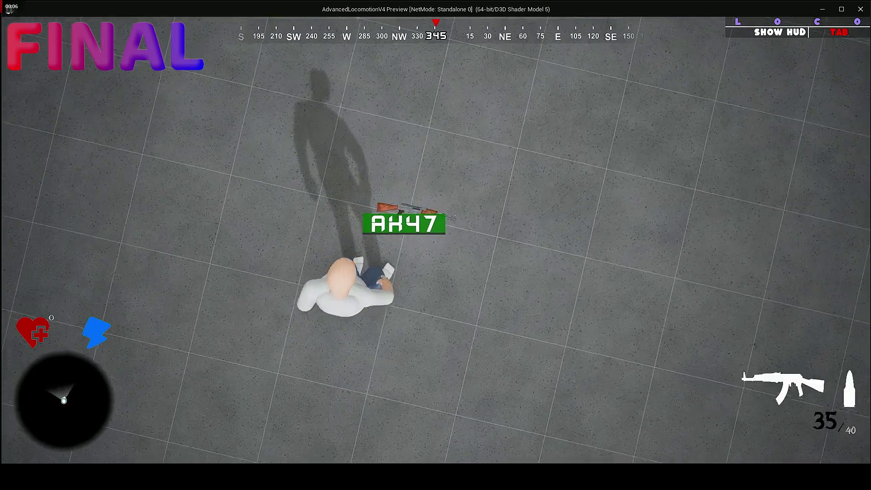
{"action": "key", "text": "e"}
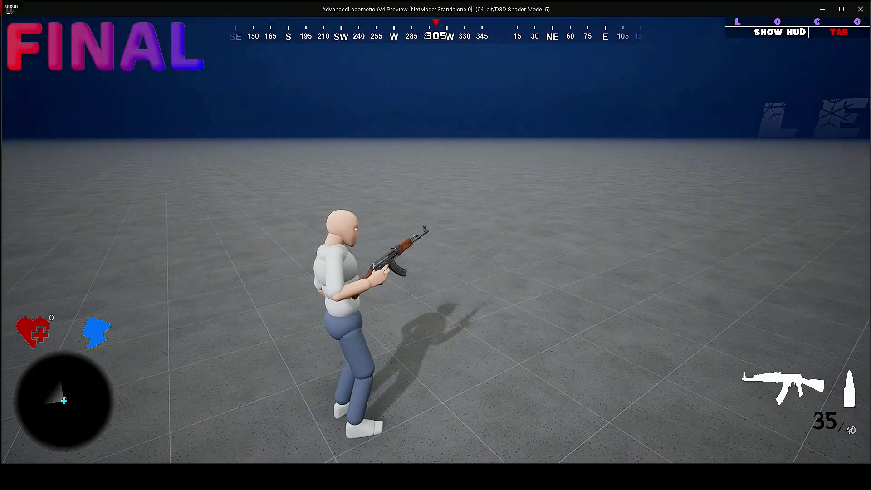
Step: Aim the AK47 over the shoulder and fire single shots
{"action": "right_click", "coordinate": [436, 245]}
{"action": "left_click", "coordinate": [436, 245]}
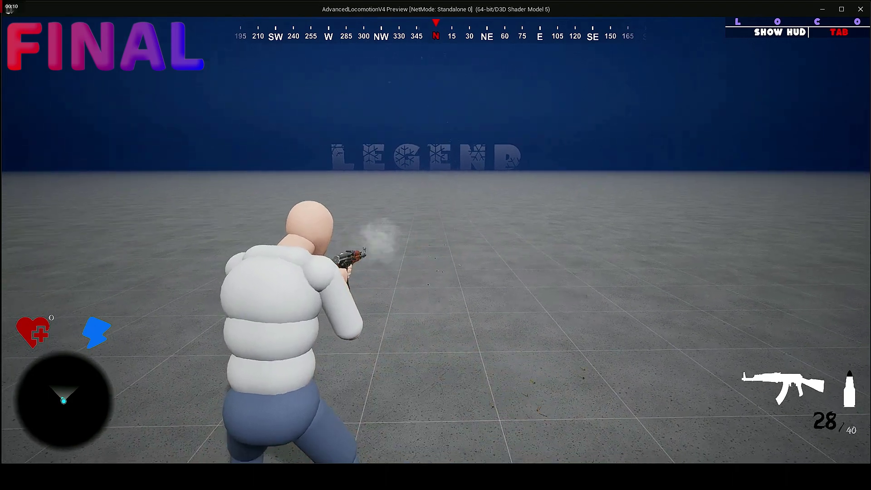
{"action": "right_click", "coordinate": [435, 245]}
{"action": "left_click", "coordinate": [436, 244]}
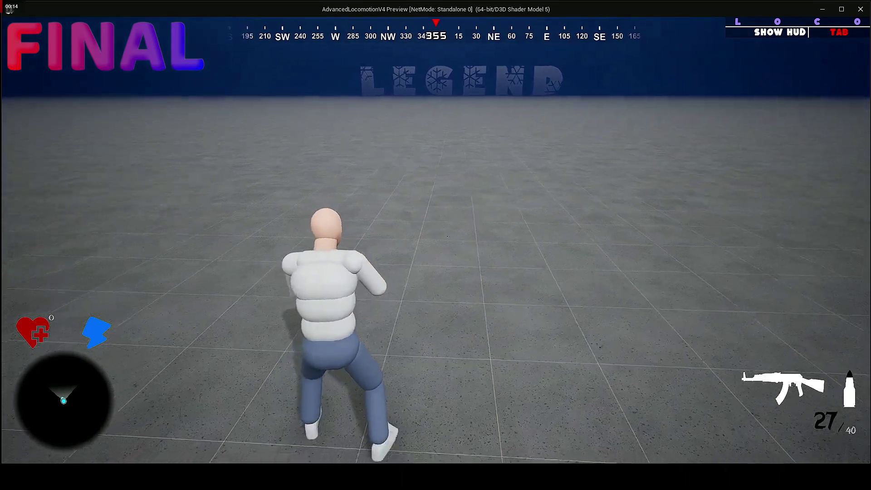
{"action": "right_click", "coordinate": [435, 241]}
{"action": "left_click", "coordinate": [436, 242]}
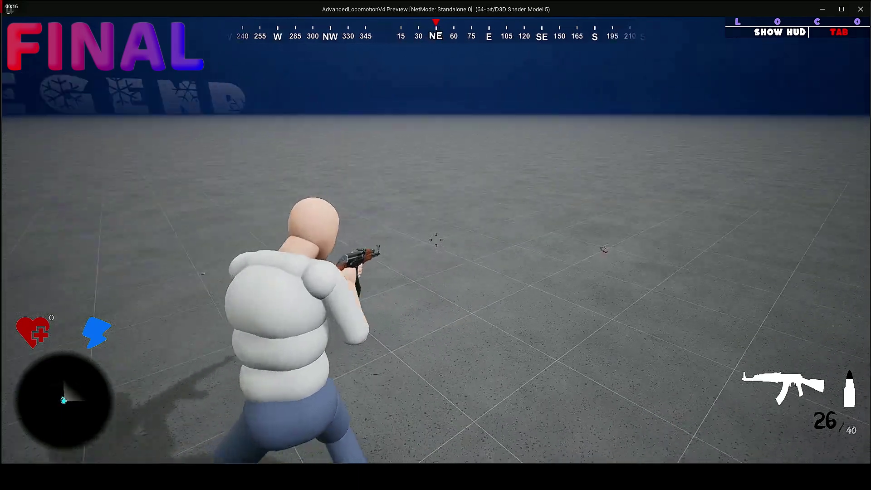
Step: Keep firing the AK47 in a rapid series of shots
{"action": "left_click", "coordinate": [436, 240]}
{"action": "left_click", "coordinate": [435, 240]}
{"action": "left_click", "coordinate": [435, 240]}
{"action": "left_click", "coordinate": [435, 241]}
{"action": "left_click", "coordinate": [435, 239]}
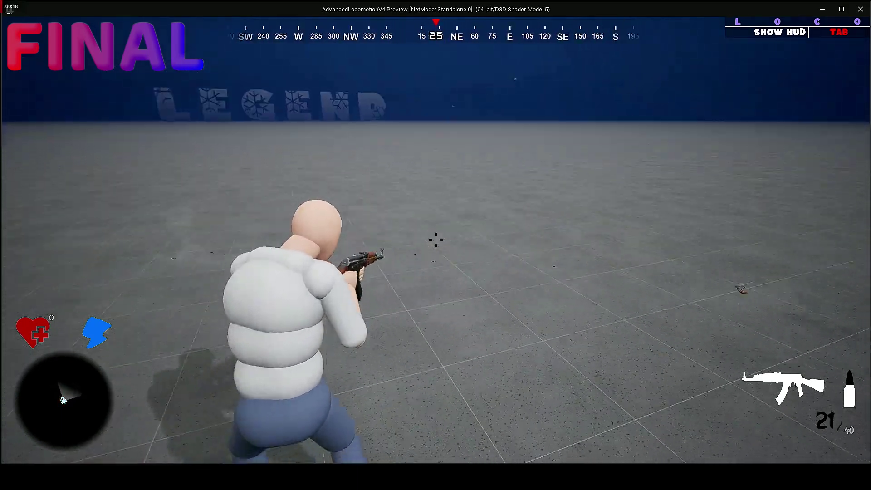
{"action": "left_click", "coordinate": [436, 240]}
{"action": "left_click", "coordinate": [436, 239]}
{"action": "left_click", "coordinate": [435, 239]}
{"action": "left_click", "coordinate": [435, 239]}
{"action": "left_click", "coordinate": [436, 239]}
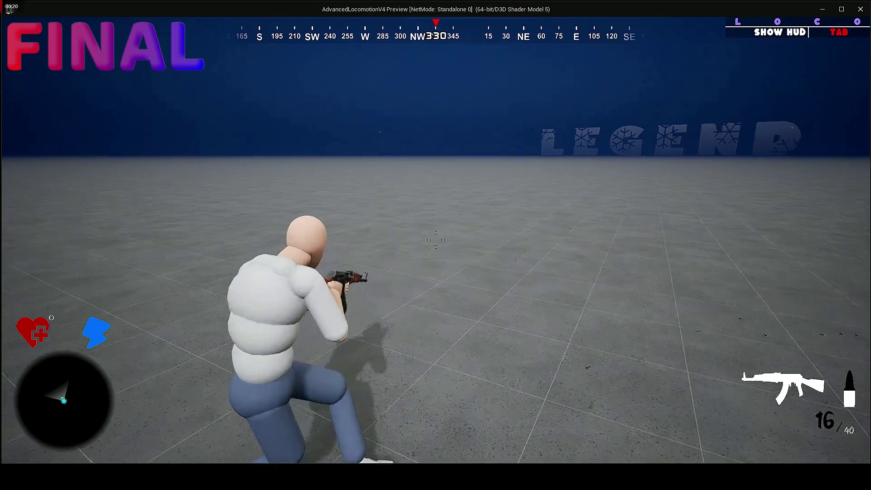
{"action": "left_click", "coordinate": [435, 239]}
Step: Aim again and fire several bursts with the AK47
{"action": "left_click", "coordinate": [435, 239]}
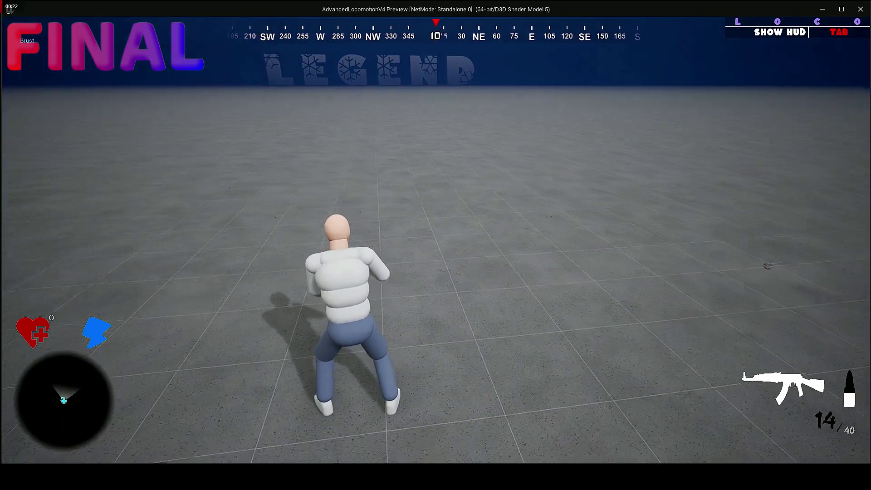
{"action": "right_click", "coordinate": [436, 240]}
{"action": "left_click", "coordinate": [435, 239]}
{"action": "left_click", "coordinate": [435, 239]}
{"action": "left_click", "coordinate": [435, 240]}
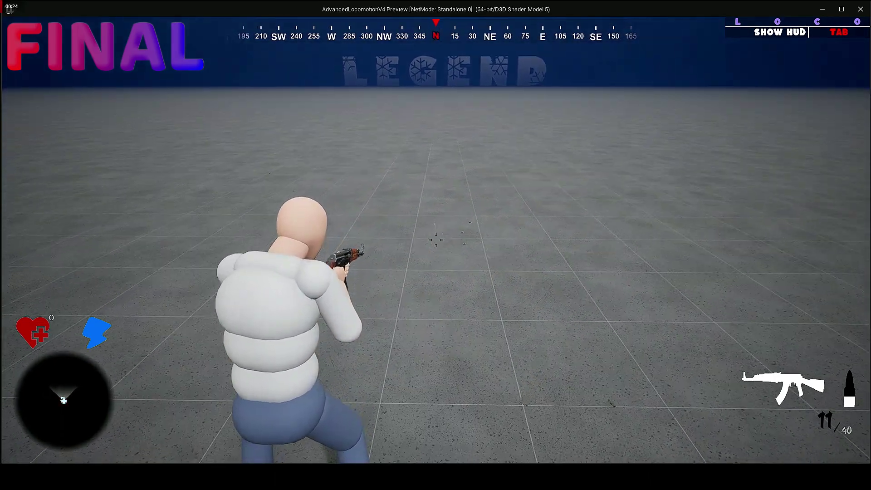
{"action": "left_click", "coordinate": [436, 240]}
{"action": "left_click", "coordinate": [436, 239]}
{"action": "left_click", "coordinate": [436, 240]}
Step: Aim and fire the AK47 while turning until it is empty, then stop aiming
{"action": "left_click", "coordinate": [435, 240]}
{"action": "left_click", "coordinate": [435, 239]}
{"action": "left_click", "coordinate": [435, 240]}
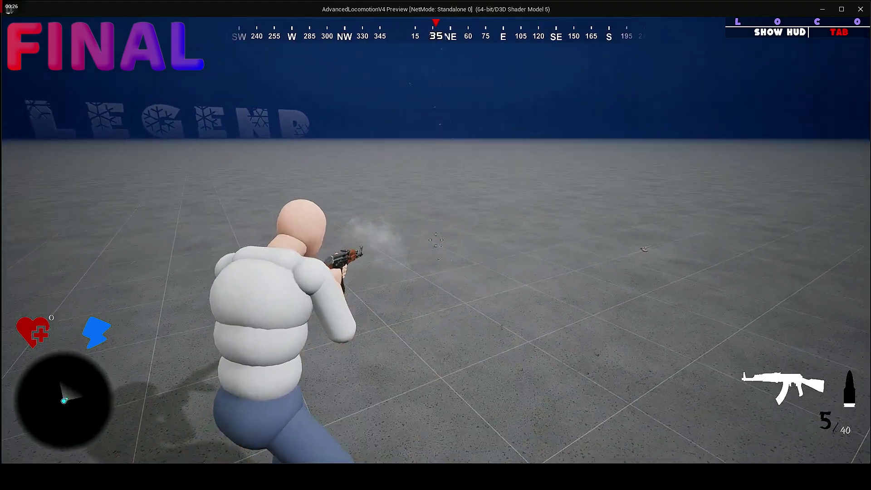
{"action": "right_click", "coordinate": [435, 239]}
{"action": "left_click", "coordinate": [435, 240]}
{"action": "left_click", "coordinate": [436, 240]}
{"action": "left_click", "coordinate": [435, 239]}
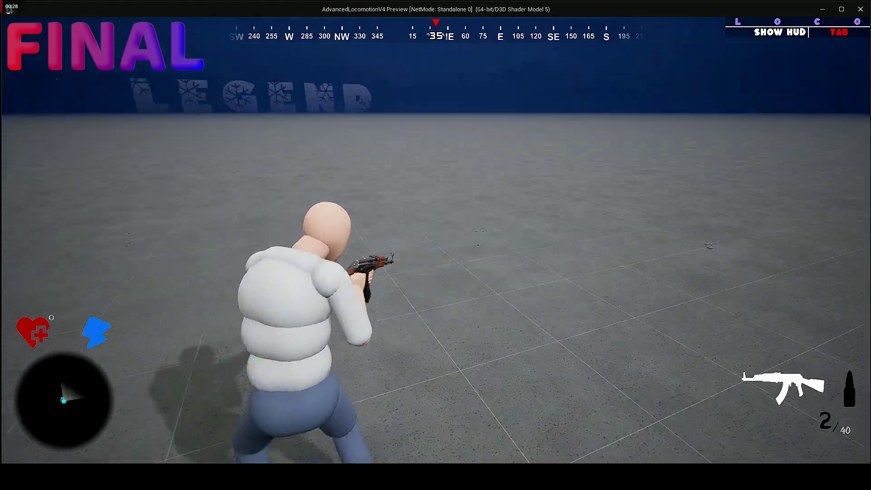
{"action": "left_click", "coordinate": [435, 239]}
{"action": "left_click", "coordinate": [435, 239]}
{"action": "right_click", "coordinate": [436, 240]}
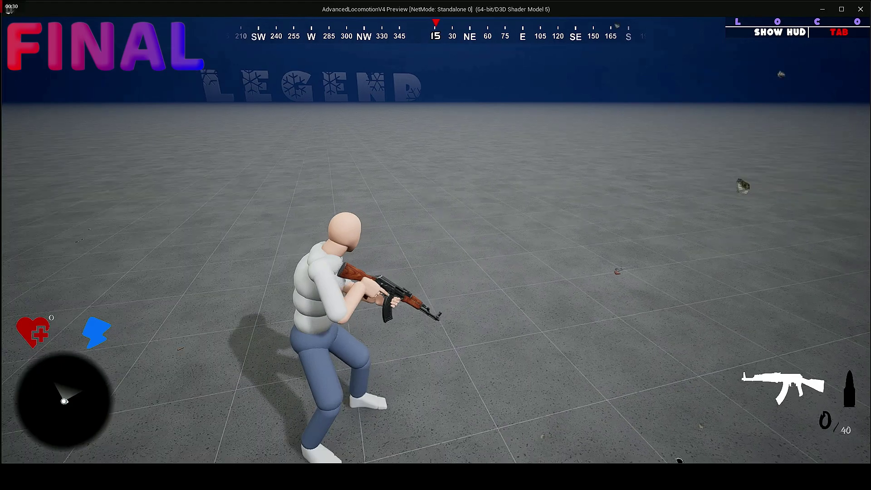
Step: Reload the AK47 and fire streams of rounds in Auto mode
{"action": "key", "text": "r"}
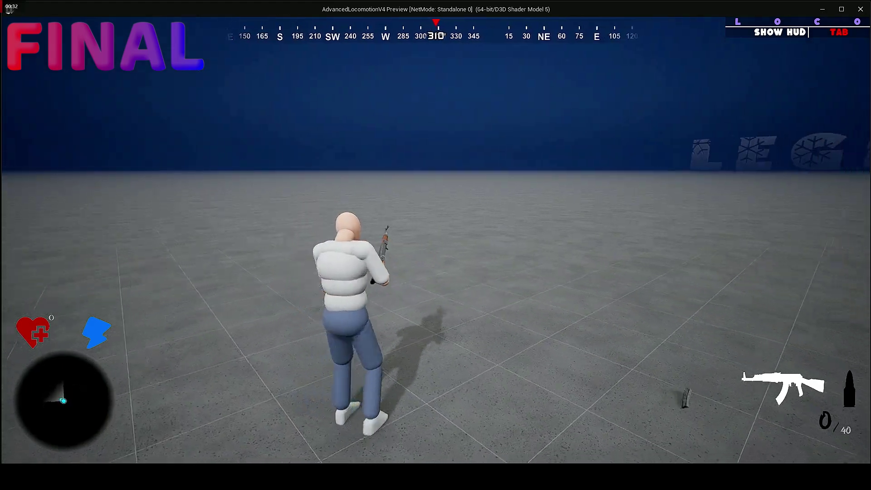
{"action": "right_click", "coordinate": [436, 240]}
{"action": "left_click", "coordinate": [435, 240]}
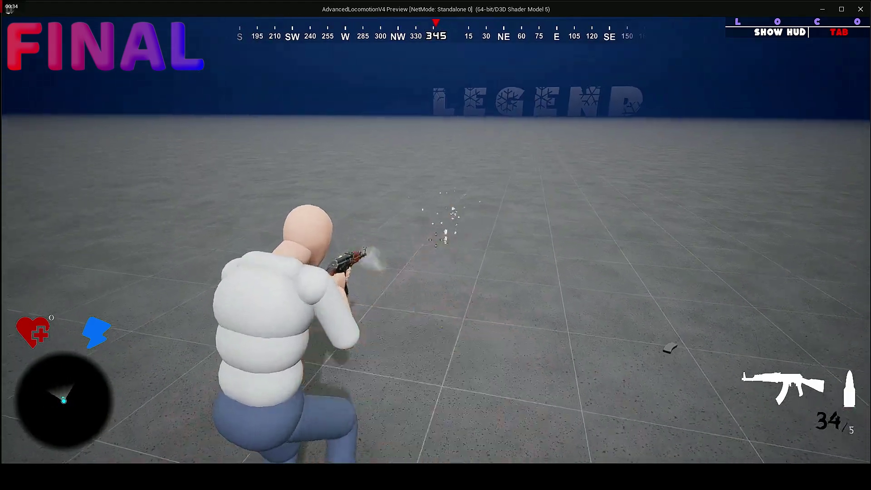
{"action": "left_click", "coordinate": [435, 240]}
{"action": "left_click", "coordinate": [435, 239]}
{"action": "left_click", "coordinate": [435, 239]}
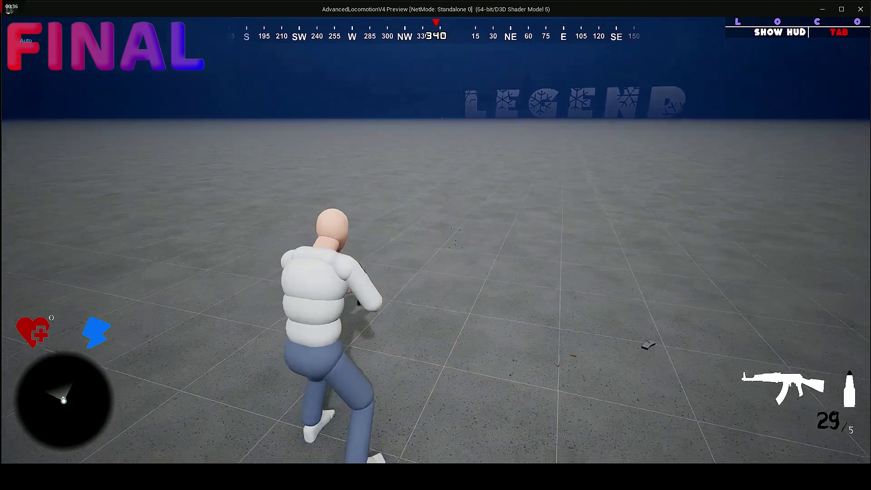
{"action": "right_click", "coordinate": [435, 240]}
{"action": "left_click", "coordinate": [436, 240]}
{"action": "left_click", "coordinate": [435, 239]}
{"action": "left_click", "coordinate": [436, 239]}
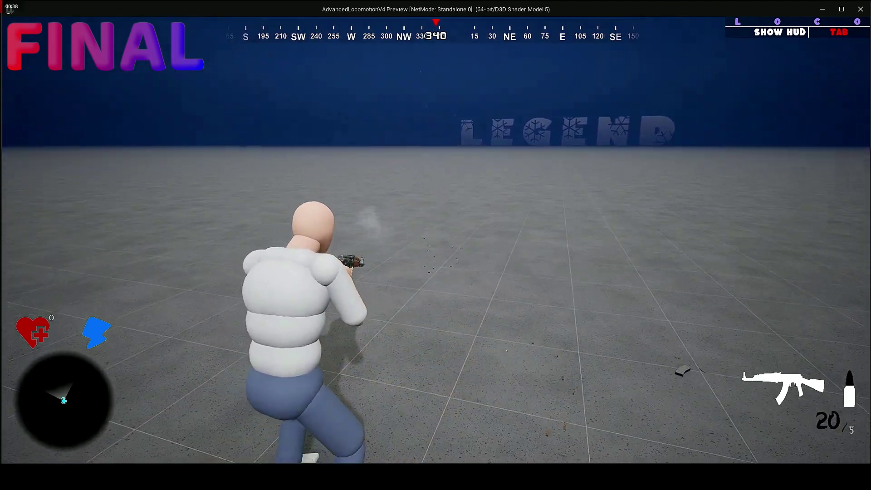
Step: Switch the fire mode to Single and fire a series of single shots
{"action": "key", "text": "b"}
{"action": "left_click", "coordinate": [435, 240]}
{"action": "left_click", "coordinate": [435, 239]}
{"action": "left_click", "coordinate": [436, 239]}
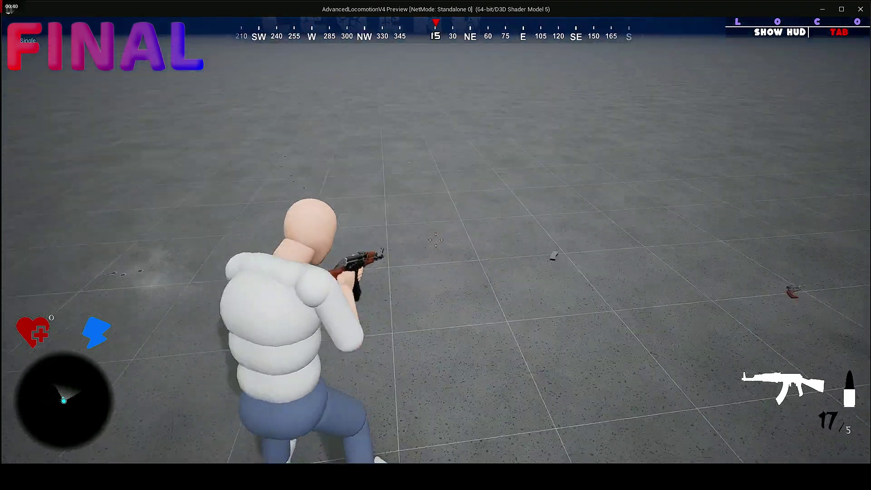
{"action": "left_click", "coordinate": [435, 239]}
{"action": "left_click", "coordinate": [436, 240]}
{"action": "left_click", "coordinate": [436, 240]}
{"action": "left_click", "coordinate": [435, 240]}
{"action": "left_click", "coordinate": [435, 239]}
{"action": "left_click", "coordinate": [435, 240]}
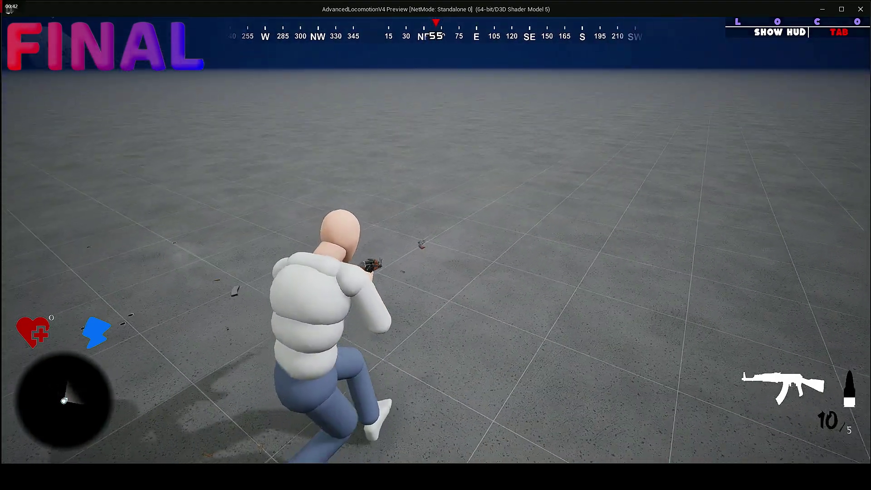
Step: Switch to the pistol, pick it up and fire it several times
{"action": "key", "text": "2"}
{"action": "key", "text": "e"}
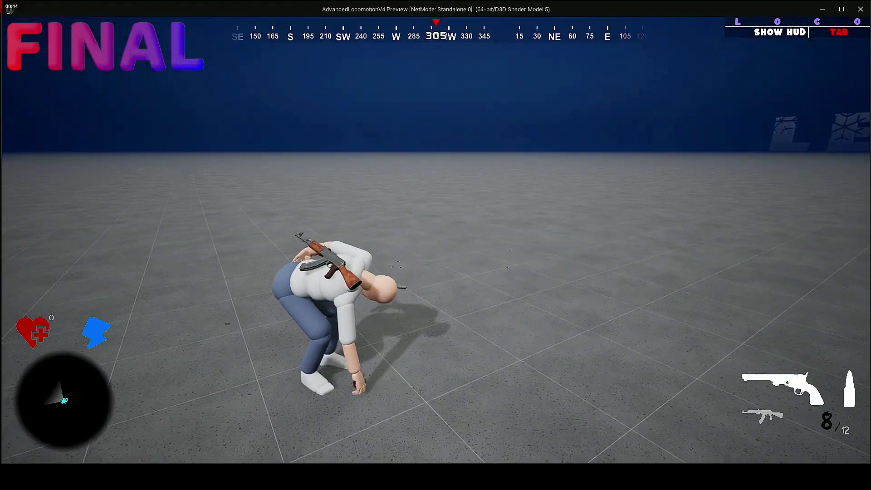
{"action": "left_click", "coordinate": [436, 240]}
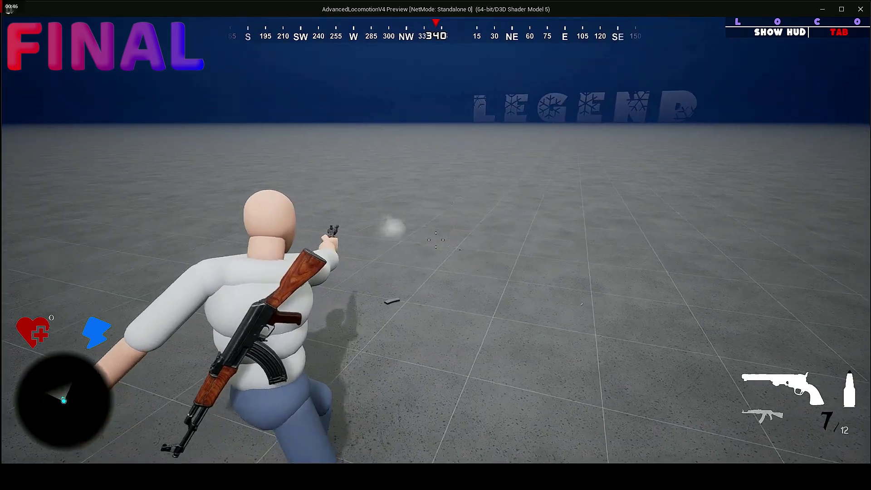
{"action": "left_click", "coordinate": [436, 240]}
{"action": "left_click", "coordinate": [436, 239]}
Step: Return to the AK47, switch to Burst mode, fire two bursts and stand up
{"action": "left_click", "coordinate": [436, 240]}
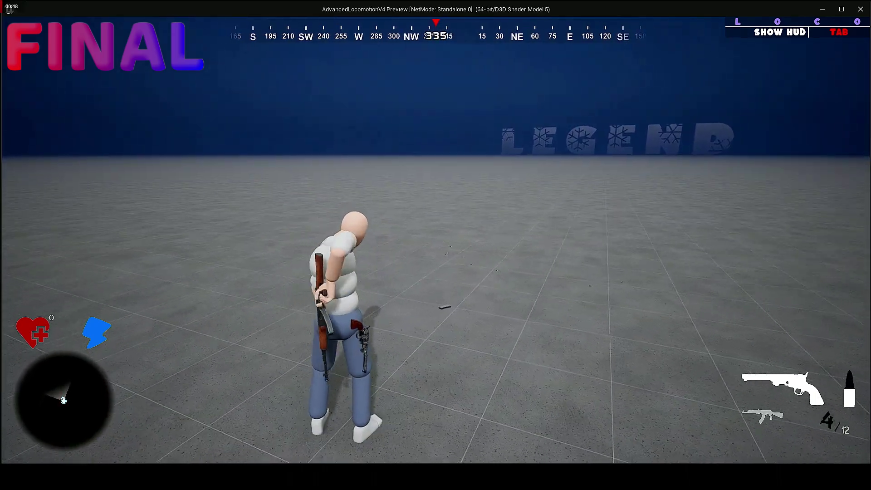
{"action": "key", "text": "1"}
{"action": "left_click", "coordinate": [435, 239]}
{"action": "left_click", "coordinate": [436, 239]}
{"action": "left_click", "coordinate": [435, 240]}
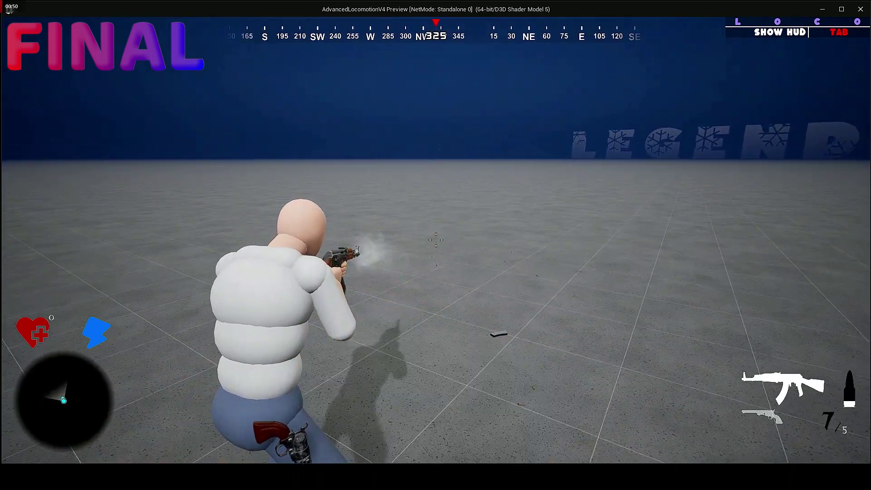
{"action": "key", "text": "b"}
{"action": "left_click", "coordinate": [435, 243]}
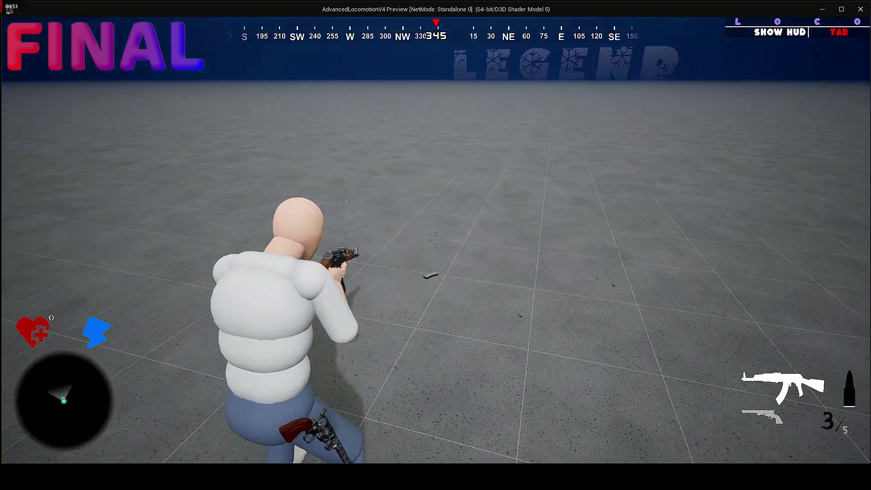
{"action": "left_click", "coordinate": [435, 240]}
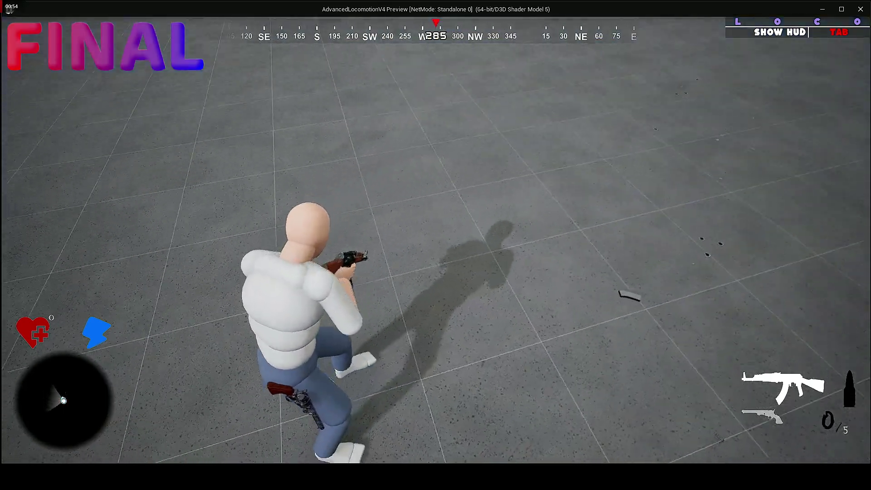
{"action": "key", "text": "c"}
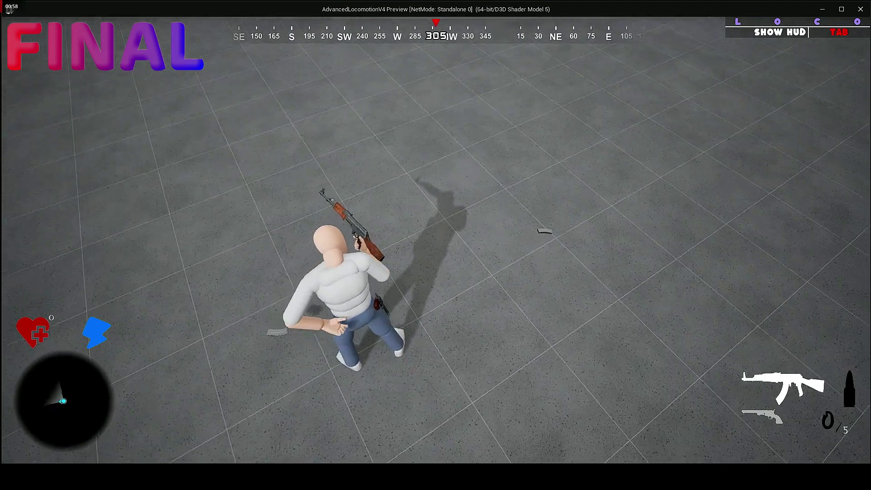
Step: Fire the reloaded AK47 in Auto, then Single, until the last round, and run forward
{"action": "left_click", "coordinate": [435, 240]}
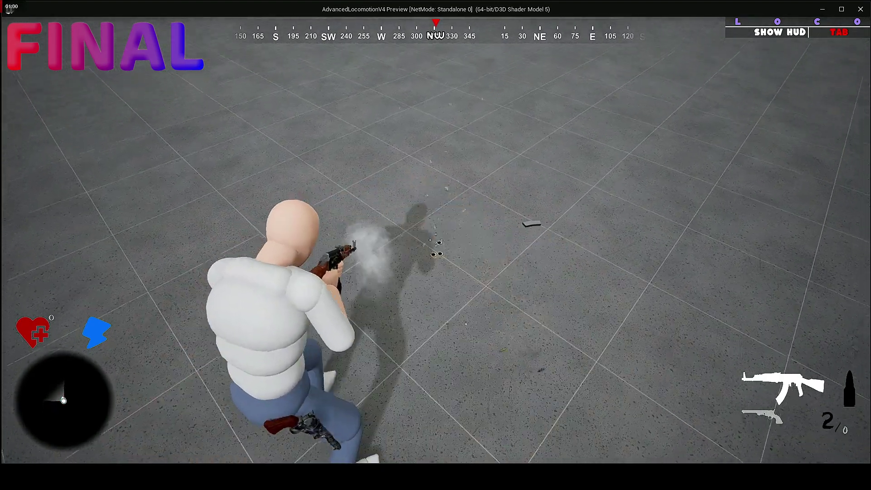
{"action": "key", "text": "b"}
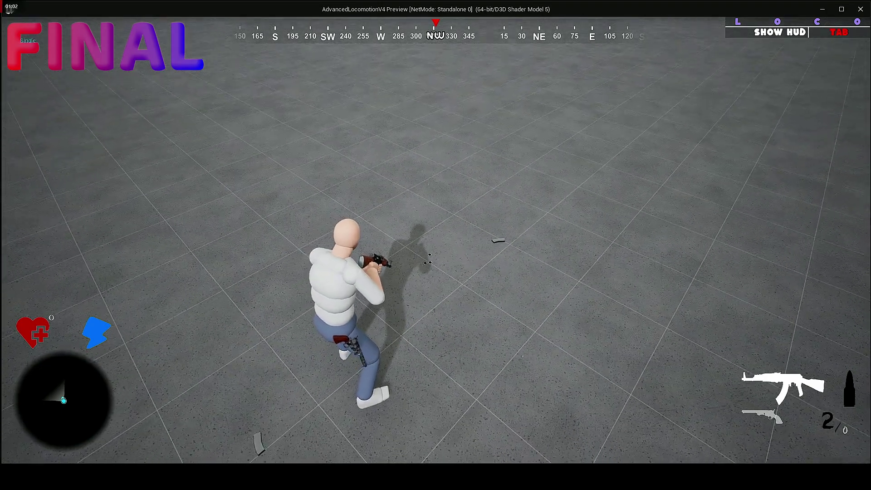
{"action": "left_click", "coordinate": [436, 239]}
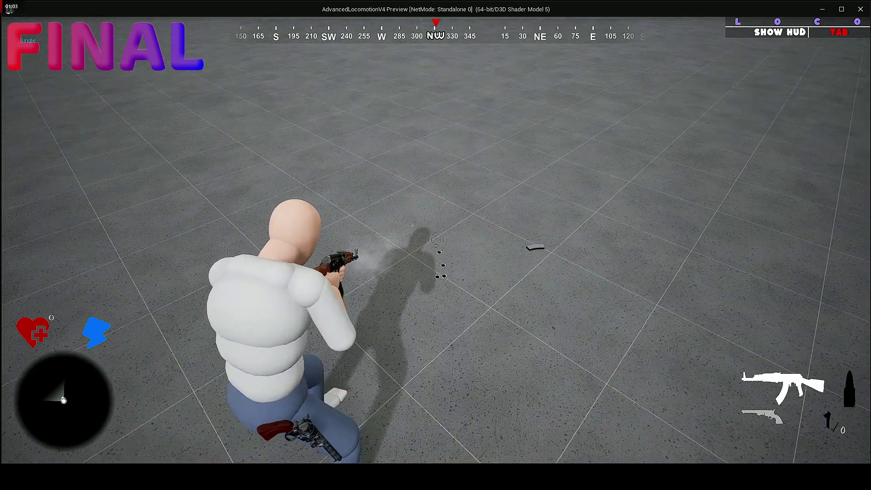
{"action": "left_click", "coordinate": [435, 239]}
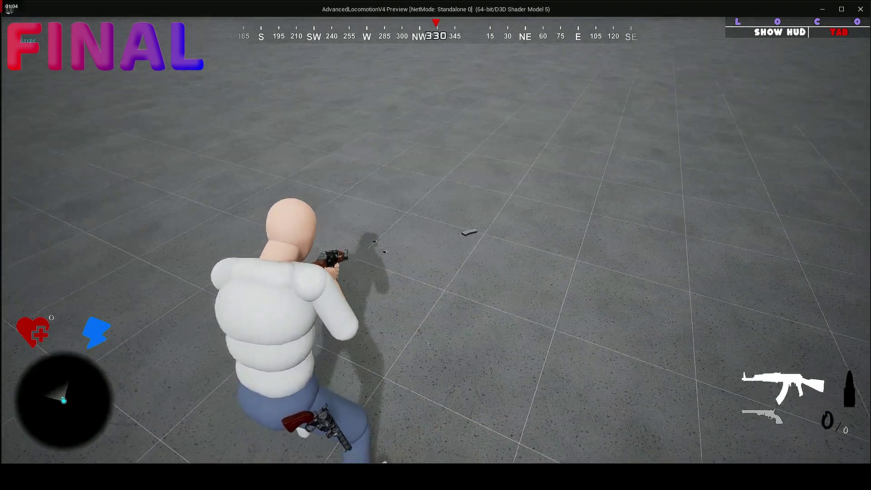
{"action": "key", "text": "w"}
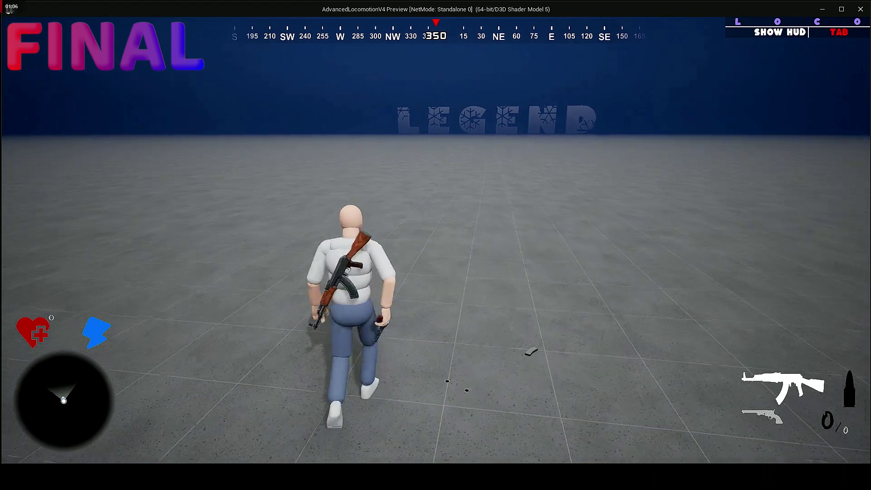
Step: Fire the revolver once, then switch back to the rifle, aim down it and crouch
{"action": "key", "text": "2"}
{"action": "left_click", "coordinate": [435, 240]}
{"action": "key", "text": "w"}
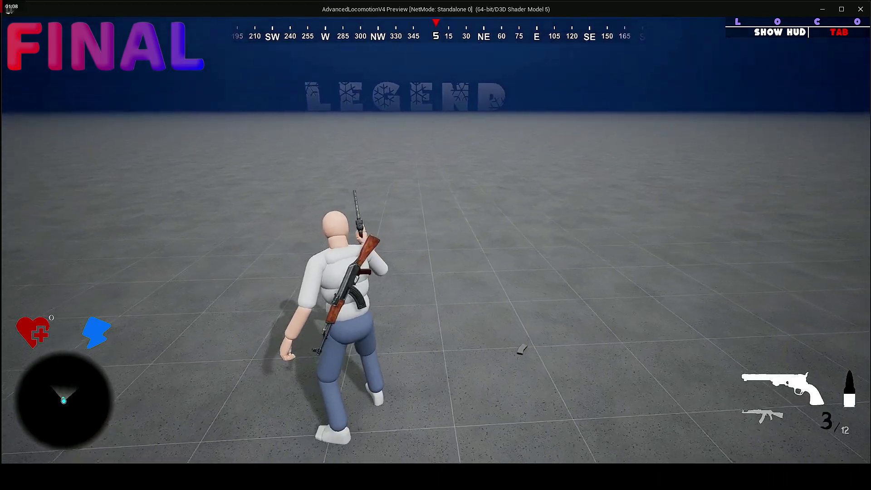
{"action": "key", "text": "1"}
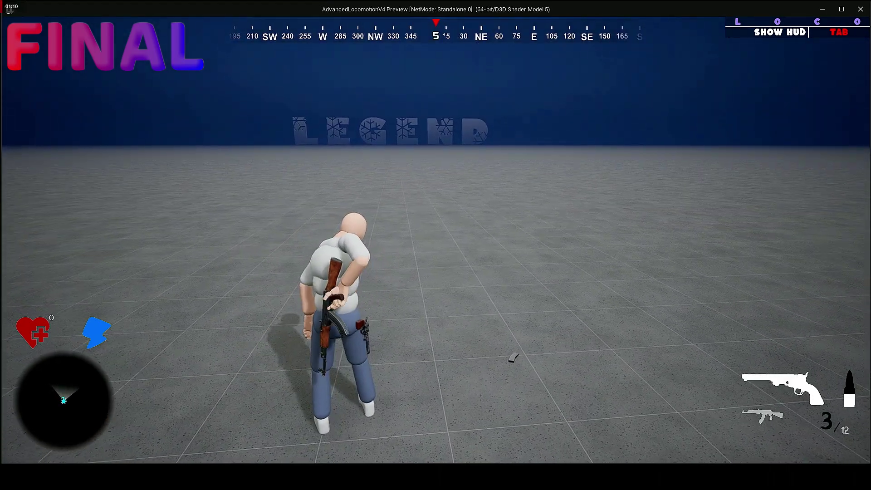
{"action": "right_click", "coordinate": [436, 240]}
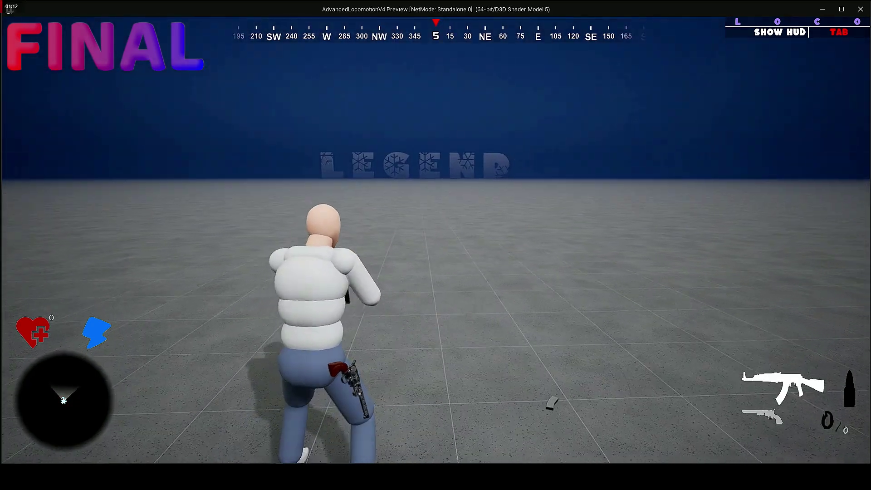
{"action": "key", "text": "w"}
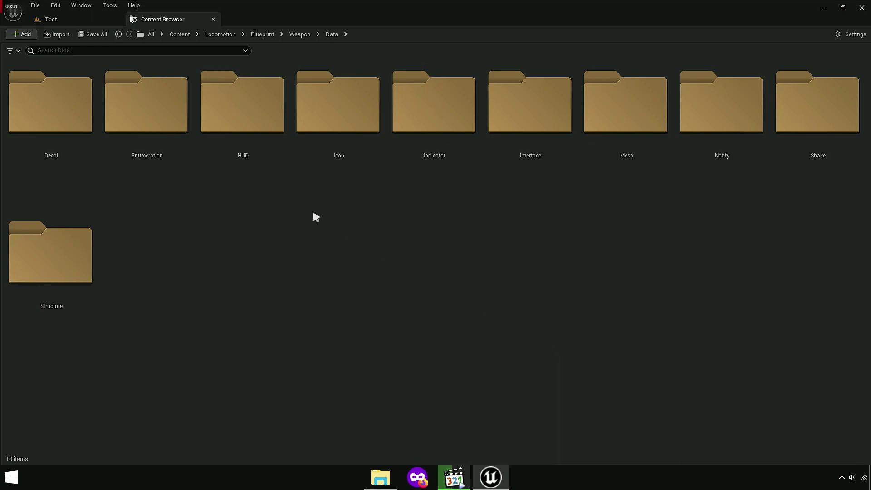
Step: Create a new FireMode enumeration asset in the Data folder and open it
{"action": "right_click", "coordinate": [313, 216]}
{"action": "mouse_move", "coordinate": [399, 311]}
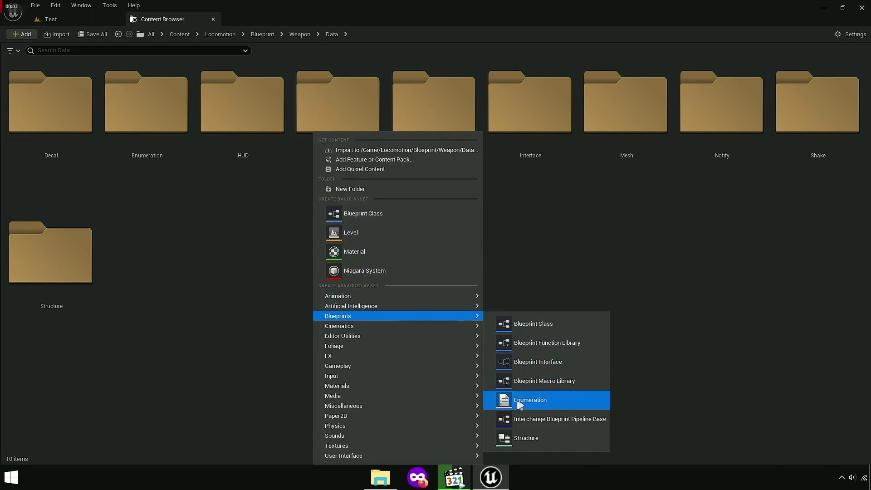
{"action": "left_click", "coordinate": [519, 401]}
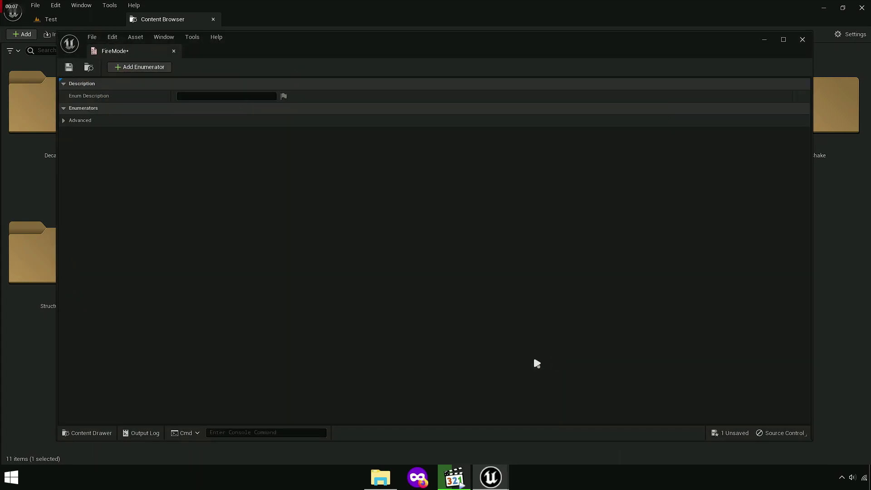
{"action": "left_click", "coordinate": [291, 26]}
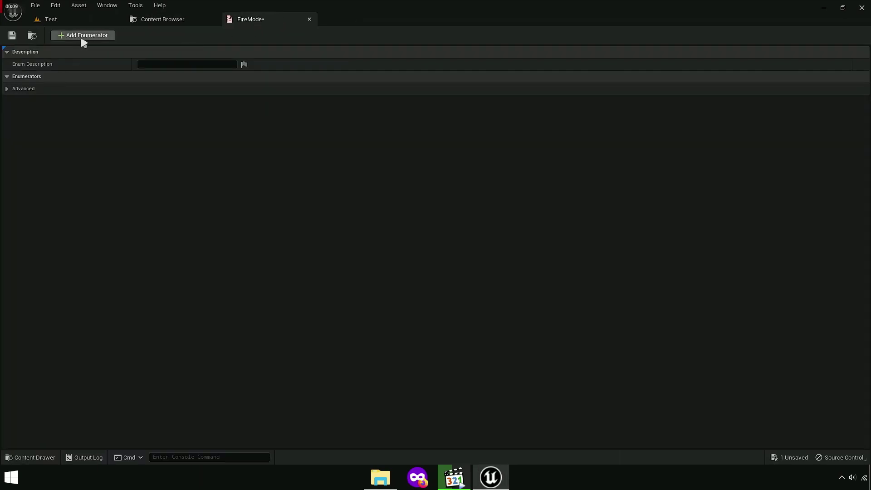
Step: Add two enumerators, name the entries Single, Brust and Auto, and save
{"action": "left_click", "coordinate": [83, 37]}
{"action": "left_click", "coordinate": [88, 35]}
{"action": "type", "text": "Singl"}
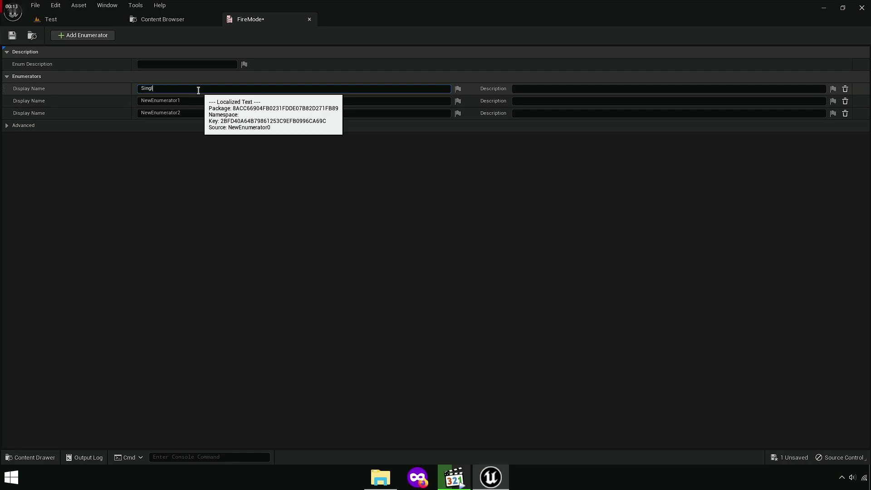
{"action": "type", "text": "e"}
{"action": "key", "text": "Return"}
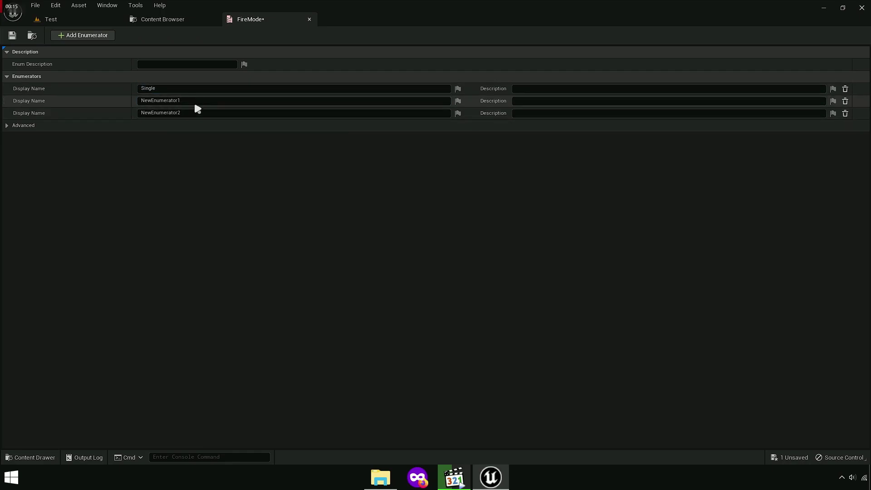
{"action": "left_click", "coordinate": [199, 100]}
{"action": "type", "text": "Brust"}
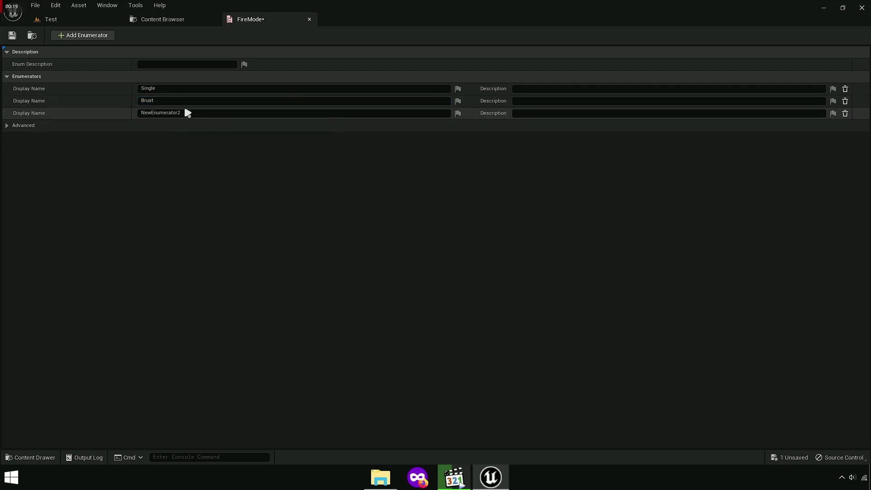
{"action": "left_click", "coordinate": [185, 113]}
{"action": "type", "text": "Auto Fire"}
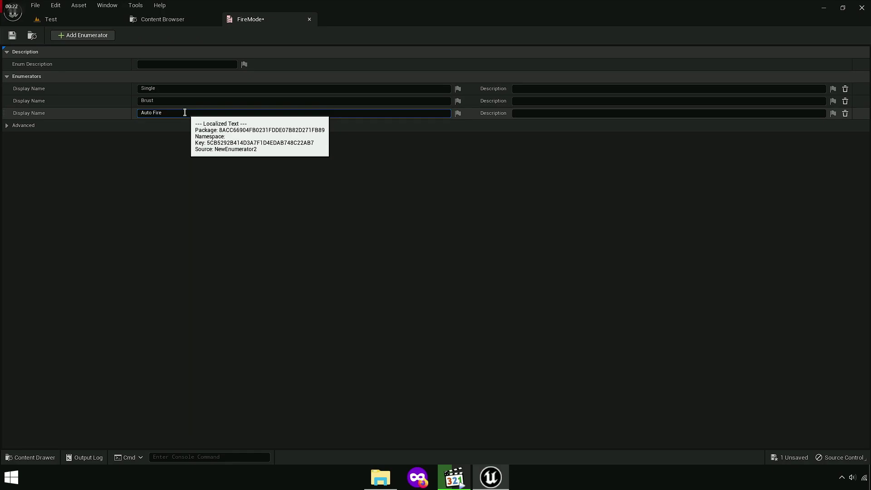
{"action": "key", "text": "Return"}
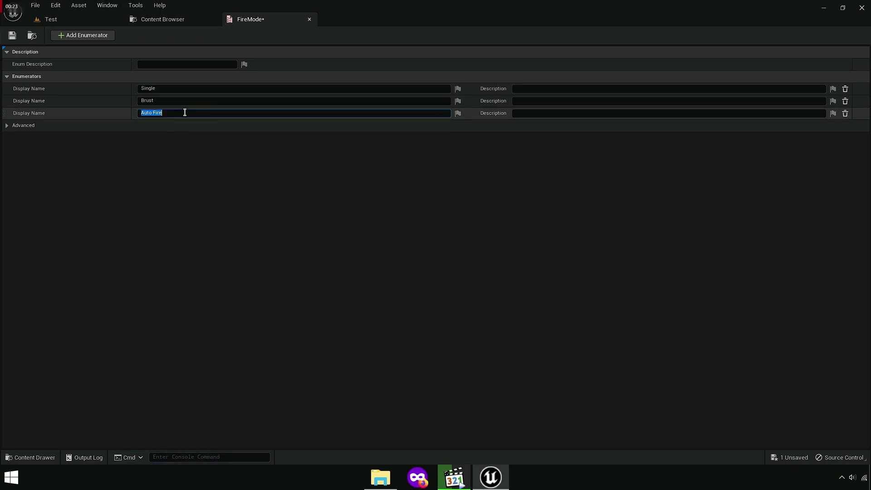
{"action": "type", "text": "Auto"}
{"action": "left_click", "coordinate": [189, 214]}
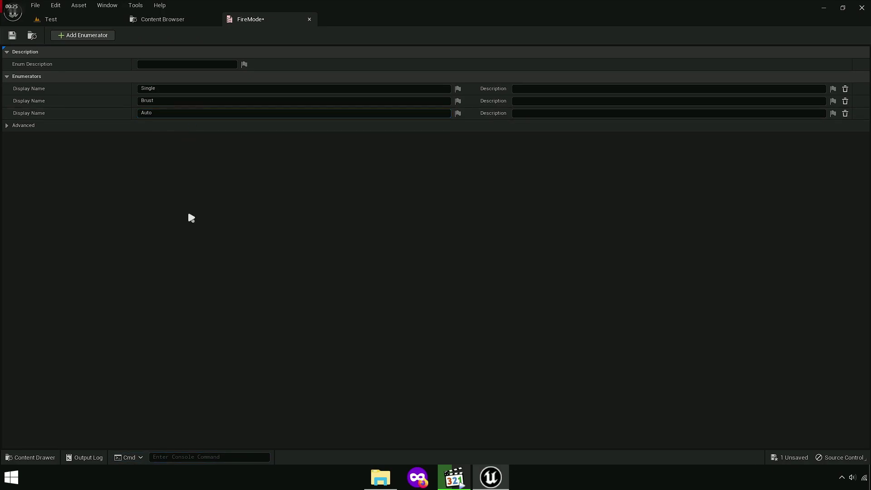
{"action": "left_click", "coordinate": [12, 36]}
Step: Close the FireMode editor and copy the FireMode asset name
{"action": "left_click", "coordinate": [309, 19]}
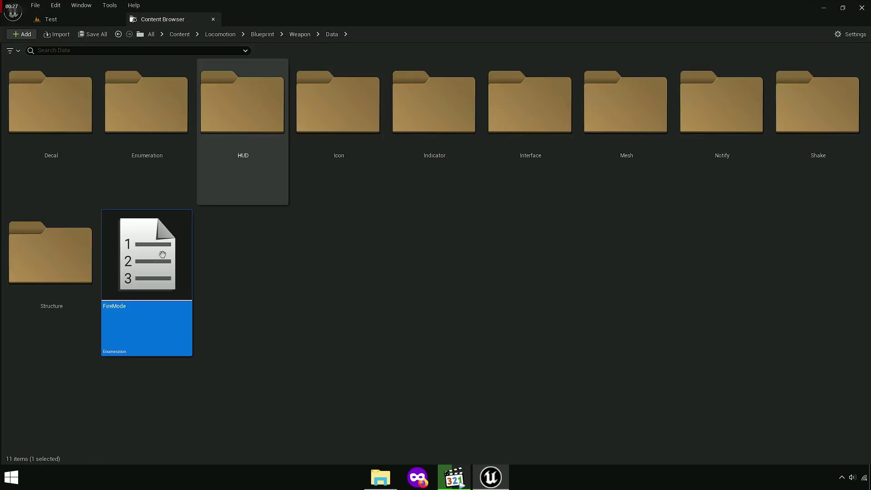
{"action": "key", "text": "F2"}
{"action": "right_click", "coordinate": [123, 308]}
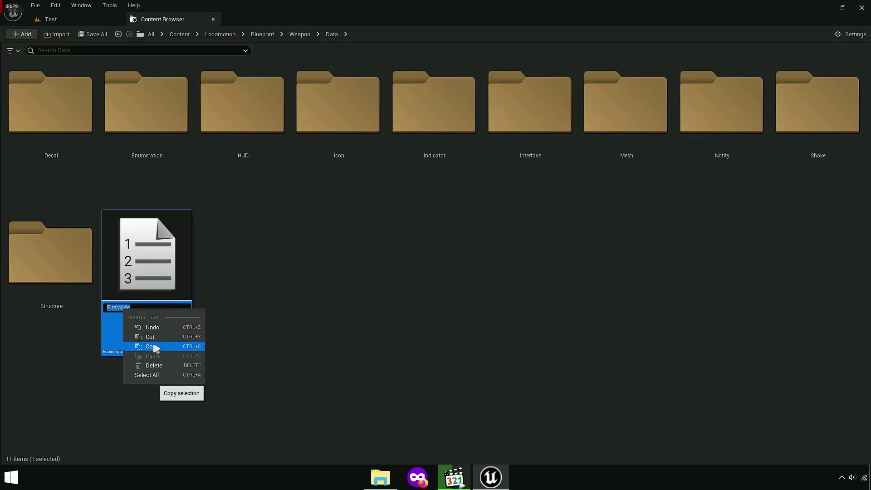
{"action": "left_click", "coordinate": [344, 294]}
Step: Go to Blueprint > Weapon and open the WeaponBase blueprint
{"action": "left_click", "coordinate": [262, 35]}
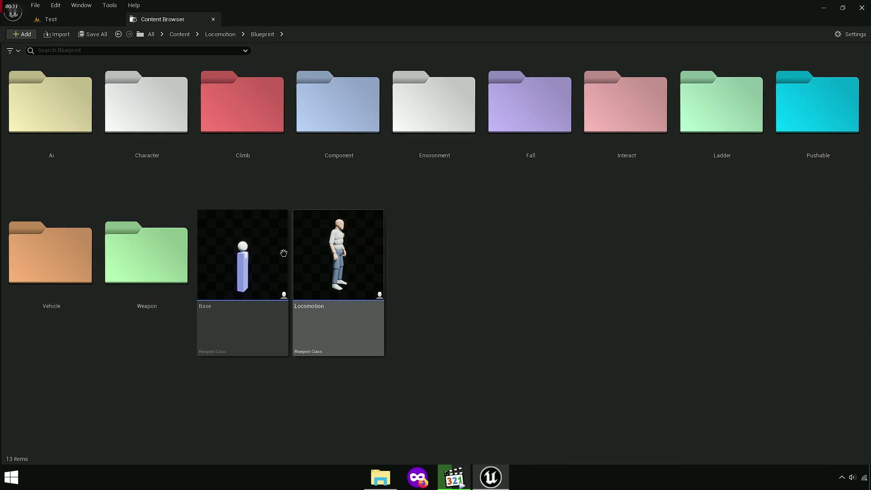
{"action": "double_click", "coordinate": [146, 251]}
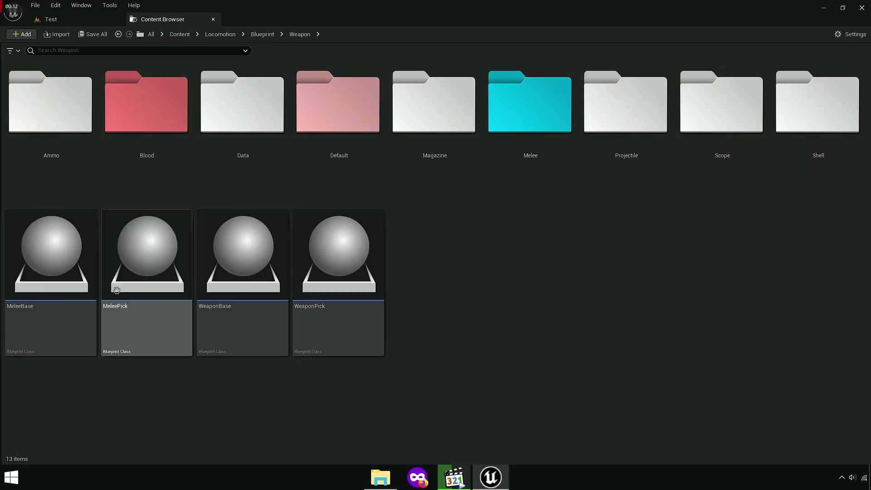
{"action": "left_click", "coordinate": [74, 331]}
{"action": "left_click", "coordinate": [204, 334]}
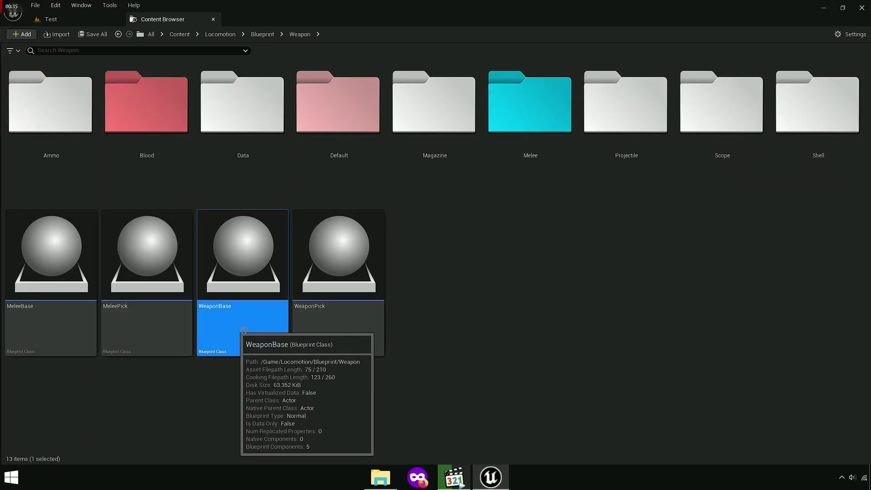
{"action": "double_click", "coordinate": [240, 206]}
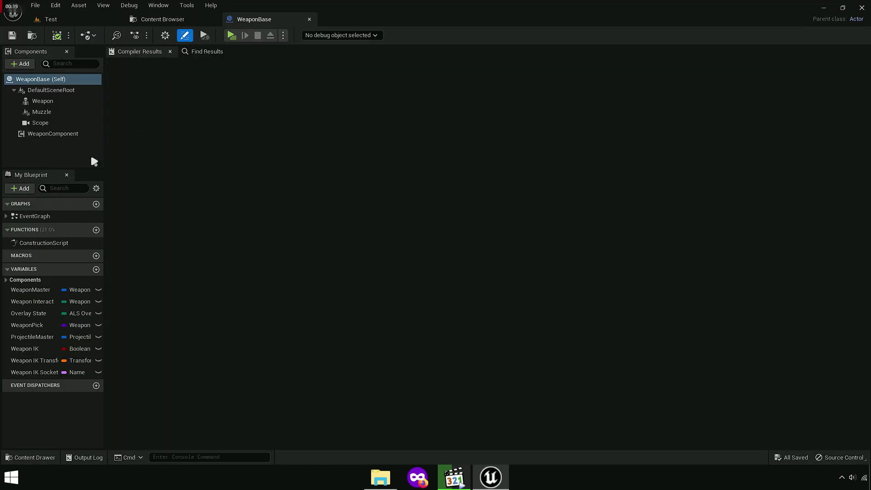
Step: Add a variable named Fire Mode to WeaponBase with the FireMode enum type
{"action": "left_click_drag", "start_coordinate": [65, 169], "coordinate": [67, 143]}
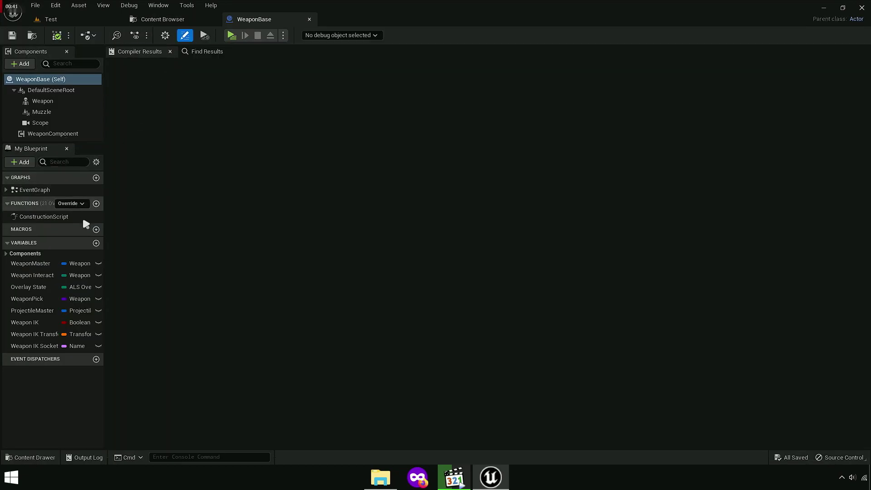
{"action": "left_click", "coordinate": [96, 244]}
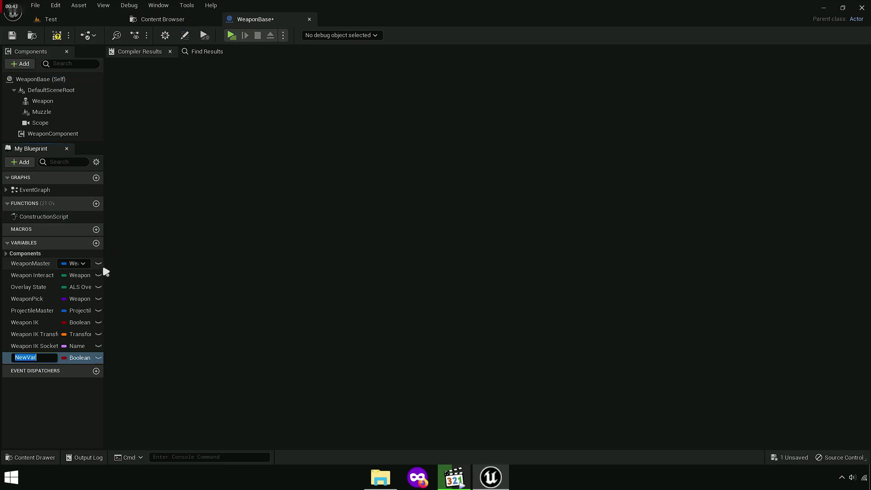
{"action": "type", "text": "FireMode"}
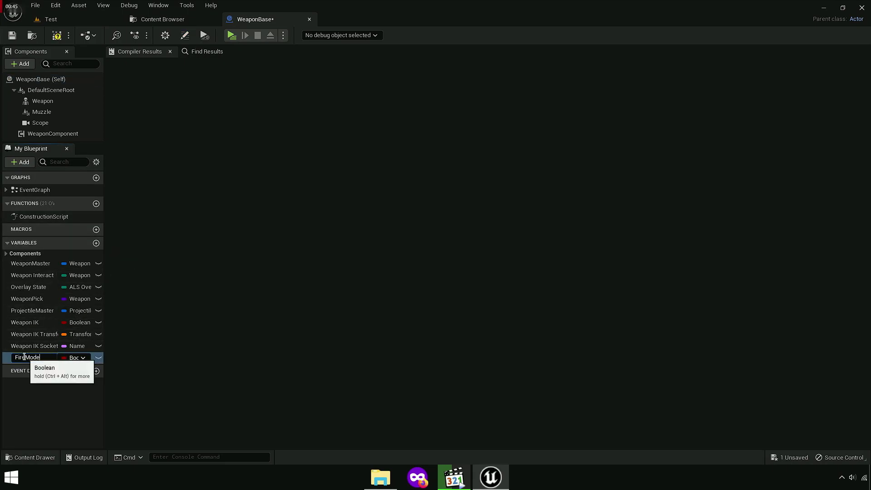
{"action": "left_click", "coordinate": [26, 358]}
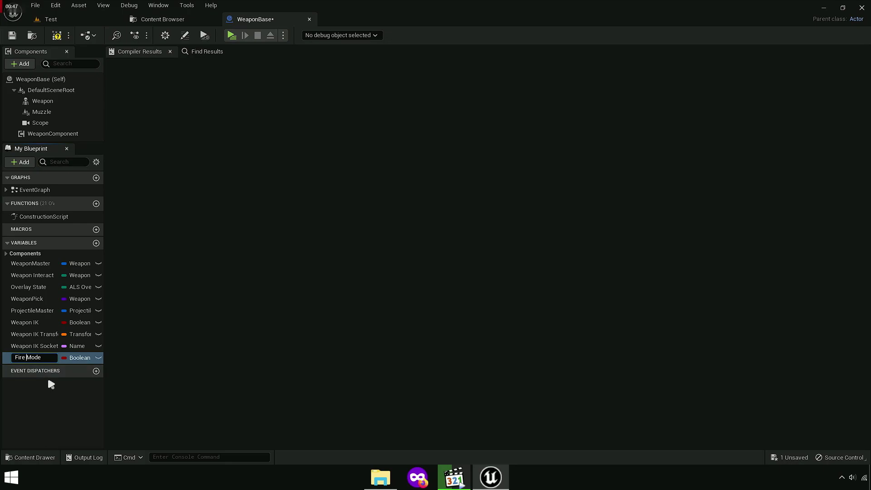
{"action": "left_click", "coordinate": [87, 359]}
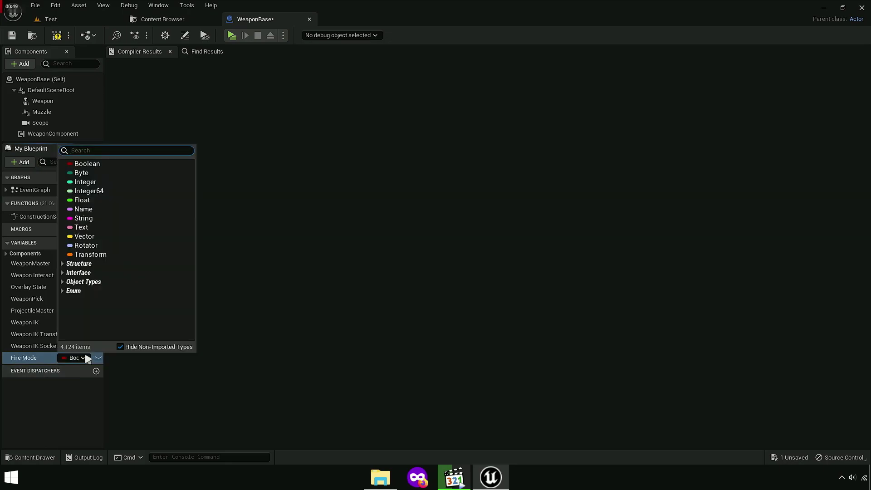
{"action": "type", "text": "FireMode"}
{"action": "left_click", "coordinate": [94, 173]}
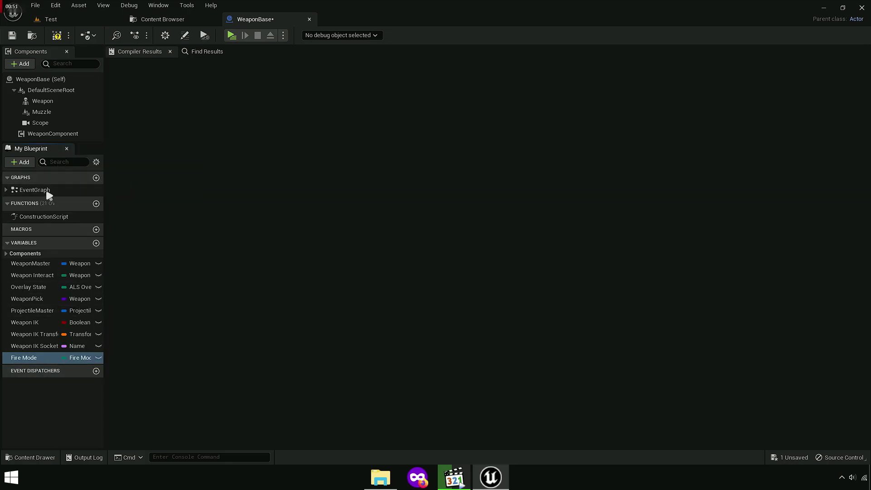
Step: Compile the WeaponBase blueprint
{"action": "left_click", "coordinate": [58, 36]}
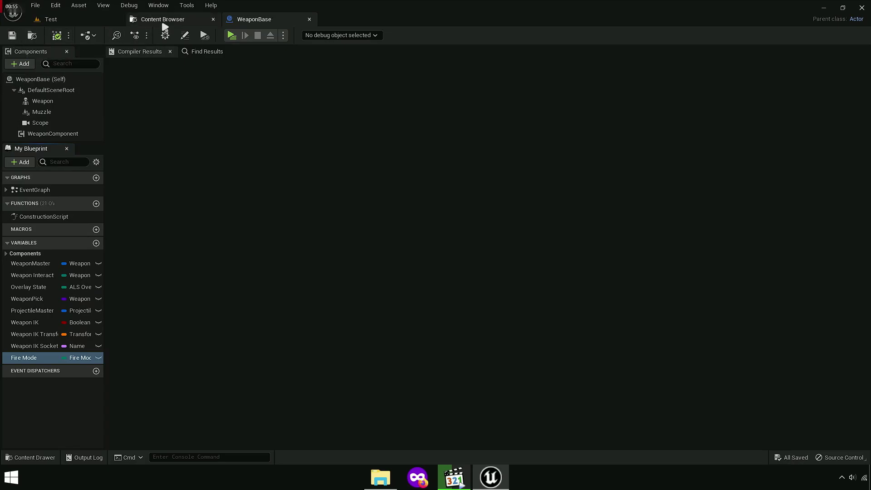
{"action": "left_click", "coordinate": [163, 22]}
{"action": "left_click", "coordinate": [254, 19]}
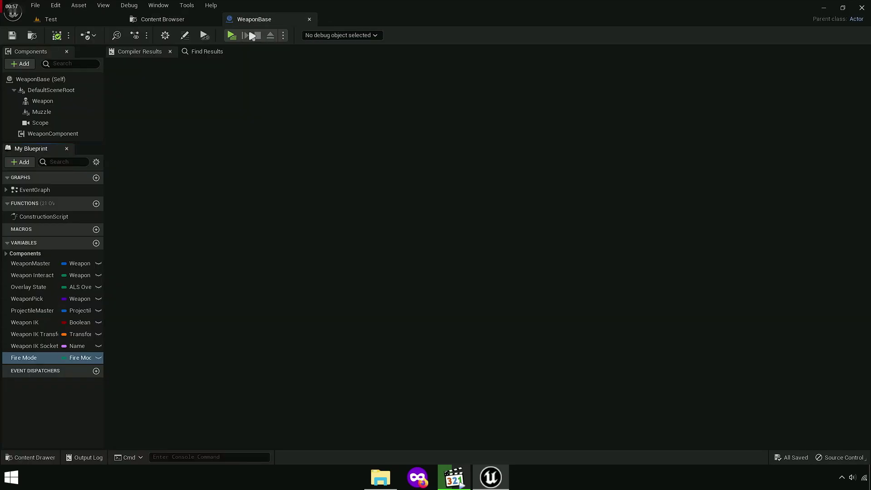
Step: Close WeaponBase, browse to Blueprint > Component and open WeaponComponent
{"action": "left_click", "coordinate": [310, 20]}
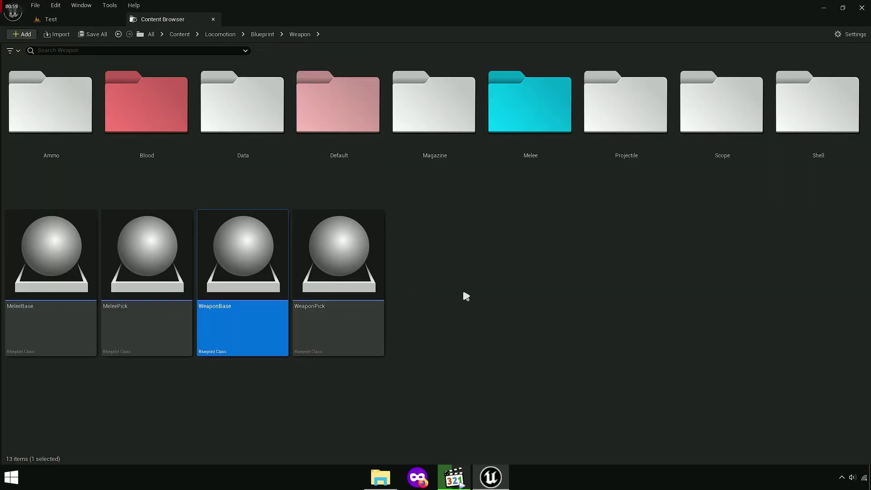
{"action": "left_click", "coordinate": [462, 288]}
{"action": "left_click", "coordinate": [261, 35]}
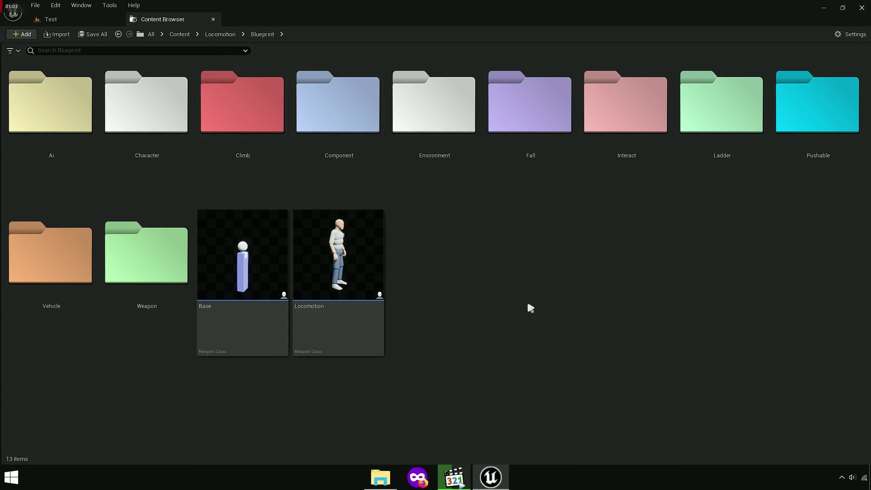
{"action": "double_click", "coordinate": [358, 169]}
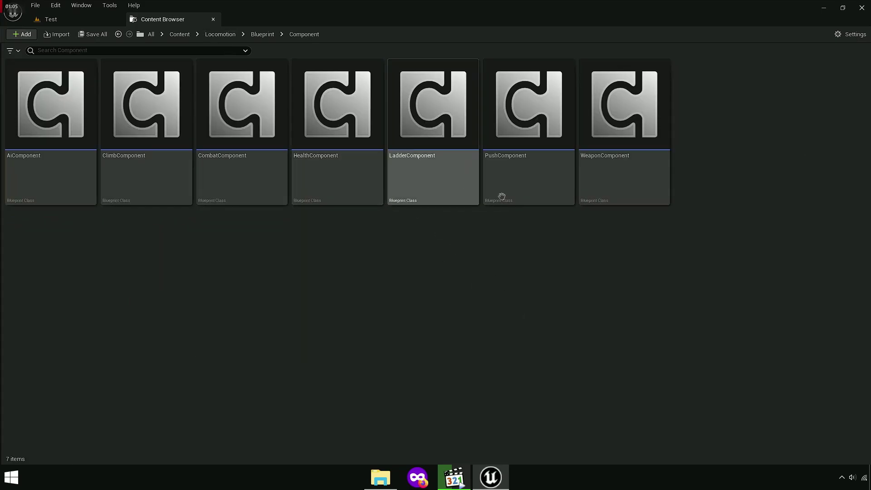
{"action": "left_click", "coordinate": [603, 192]}
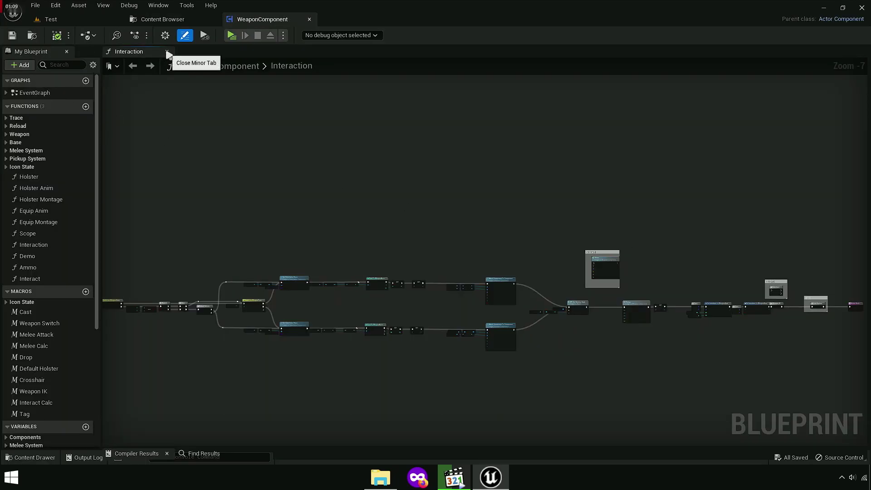
Step: Tidy the My Blueprint panel and add a new function named Mode
{"action": "left_click", "coordinate": [167, 51]}
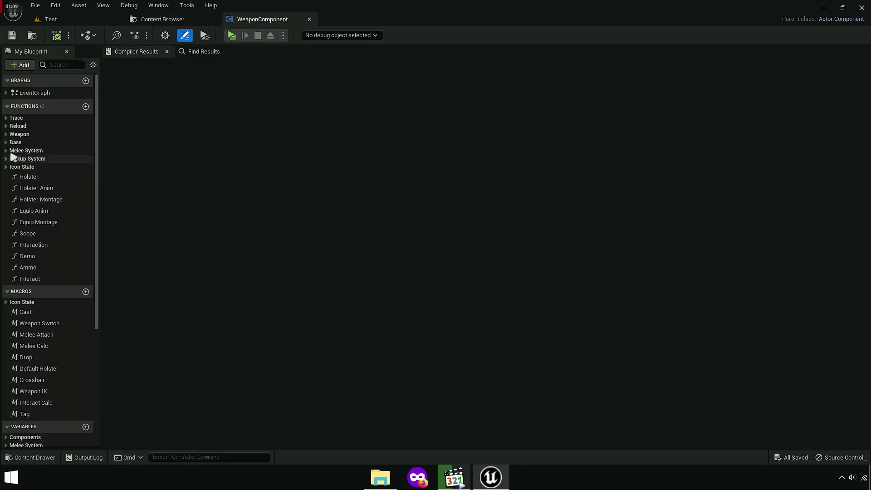
{"action": "left_click", "coordinate": [27, 290]}
{"action": "left_click", "coordinate": [28, 304]}
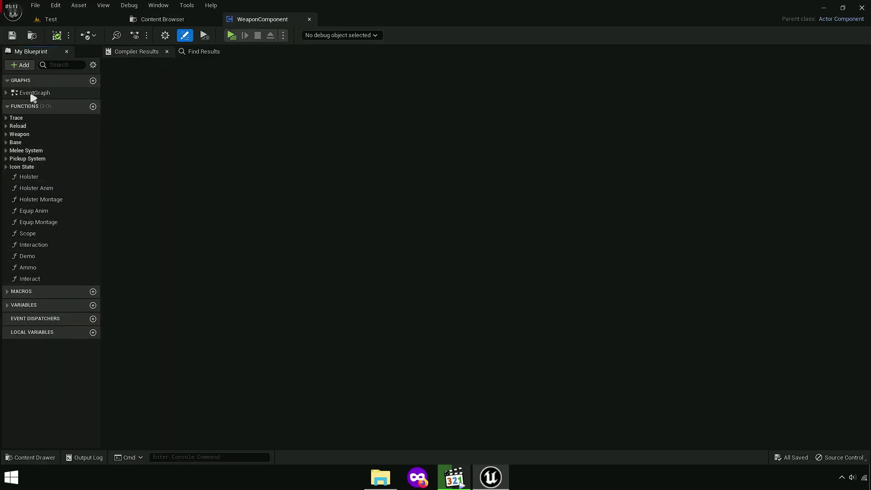
{"action": "left_click", "coordinate": [93, 107]}
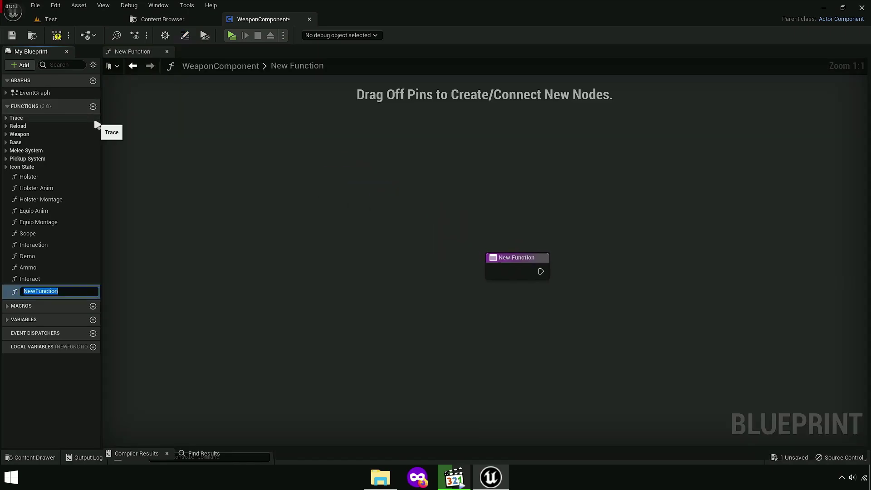
{"action": "type", "text": "Mode"}
{"action": "key", "text": "Return"}
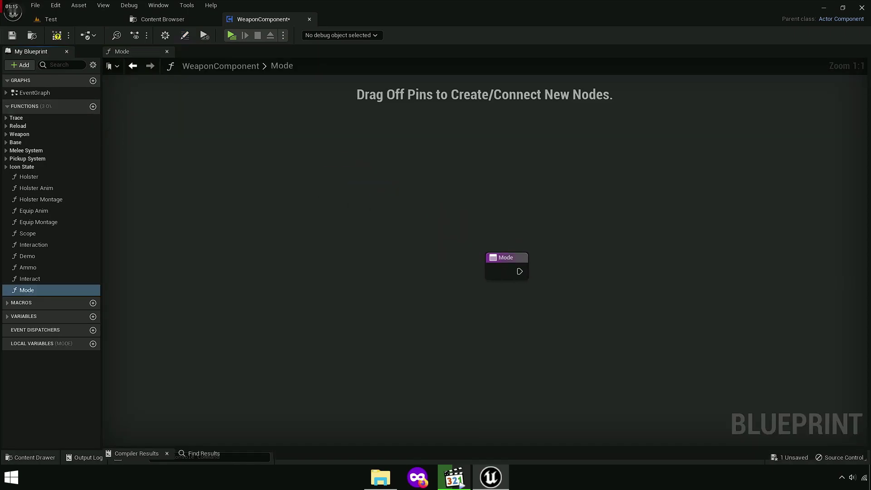
Step: Give the Mode function an input named Mode of the FireMode enum type
{"action": "scroll", "coordinate": [260, 246], "scroll_direction": "up", "scroll_amount": 6, "text": "ctrl"}
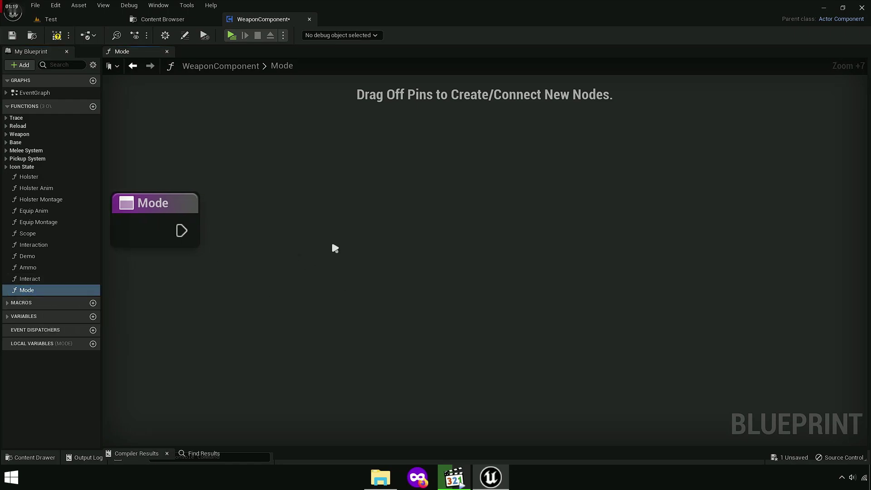
{"action": "left_click", "coordinate": [189, 211]}
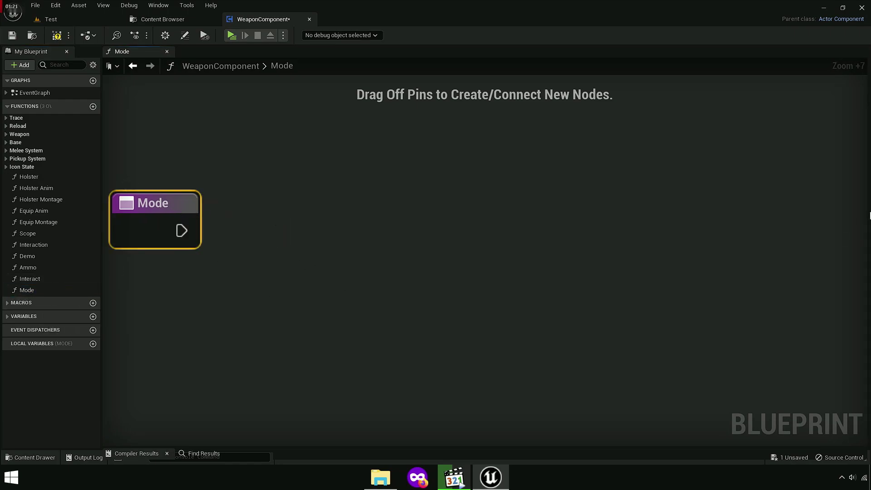
{"action": "left_click", "coordinate": [864, 212]}
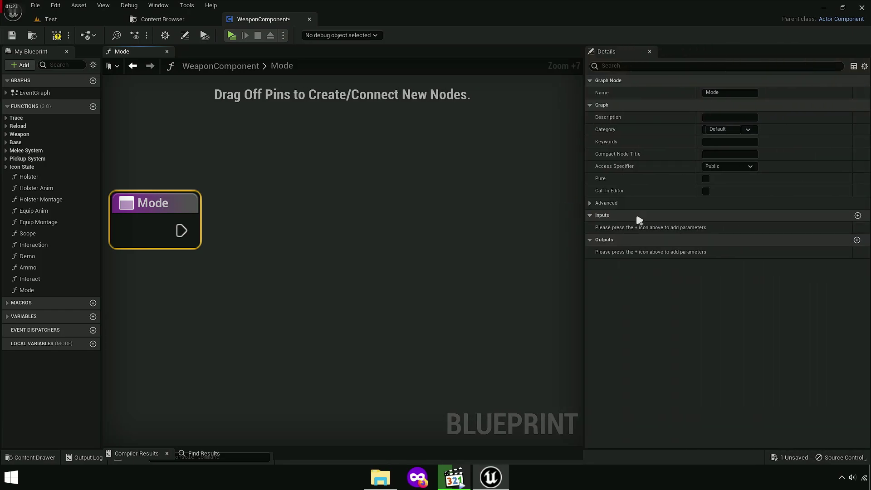
{"action": "left_click", "coordinate": [857, 216]}
{"action": "left_click", "coordinate": [725, 227]}
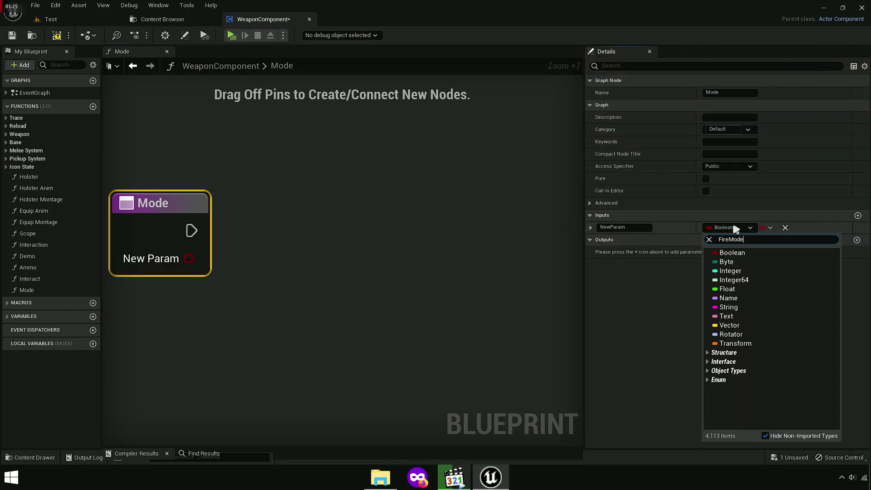
{"action": "type", "text": "FireMode"}
{"action": "left_click", "coordinate": [738, 263]}
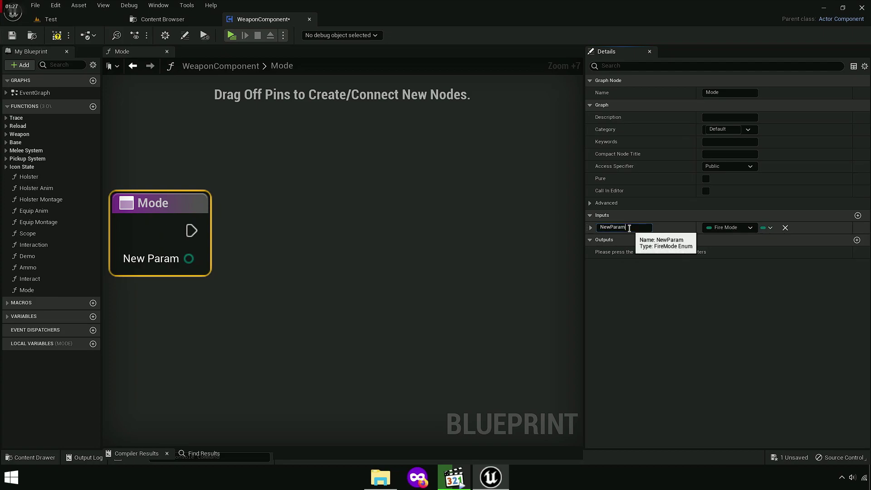
{"action": "type", "text": "de"}
{"action": "key", "text": "Return"}
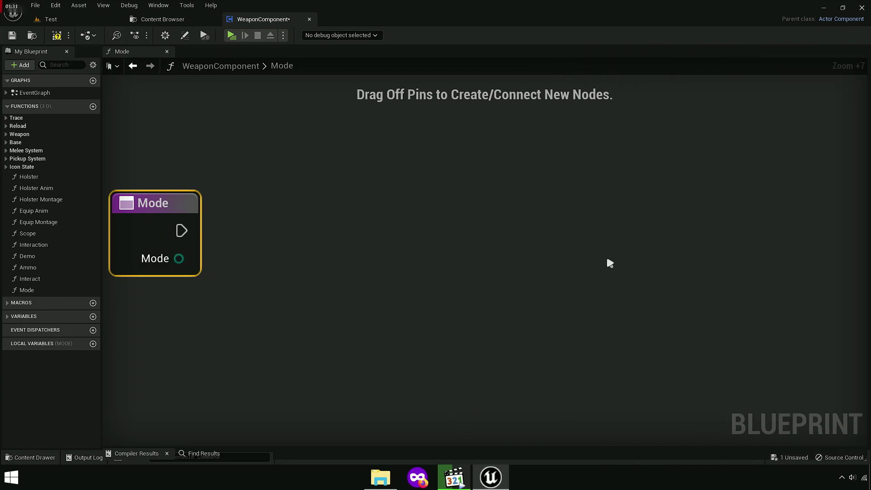
Step: Wire a Switch on FireMode node from the Mode input, then collapse Functions and expand Variables
{"action": "left_click_drag", "start_coordinate": [247, 245], "coordinate": [323, 249]}
{"action": "type", "text": "sw"}
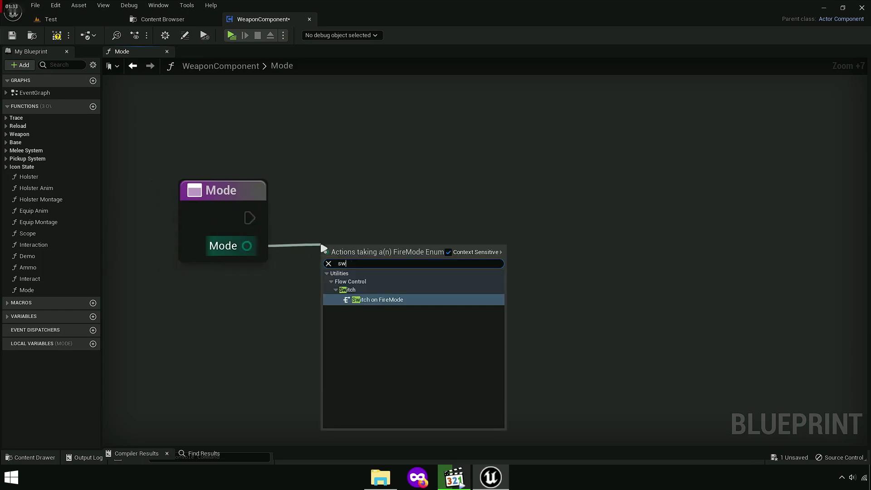
{"action": "key", "text": "Return"}
{"action": "left_click_drag", "start_coordinate": [417, 269], "coordinate": [388, 205]}
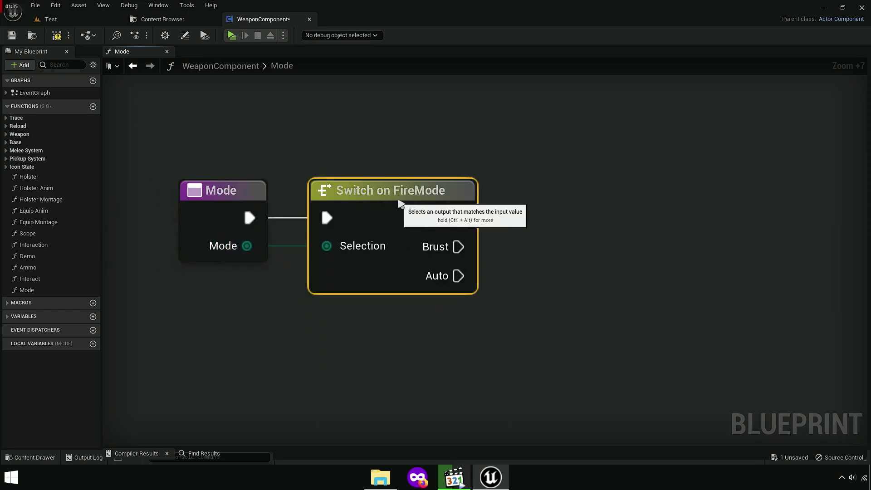
{"action": "left_click", "coordinate": [569, 291]}
{"action": "right_click_drag", "start_coordinate": [568, 291], "coordinate": [516, 286]}
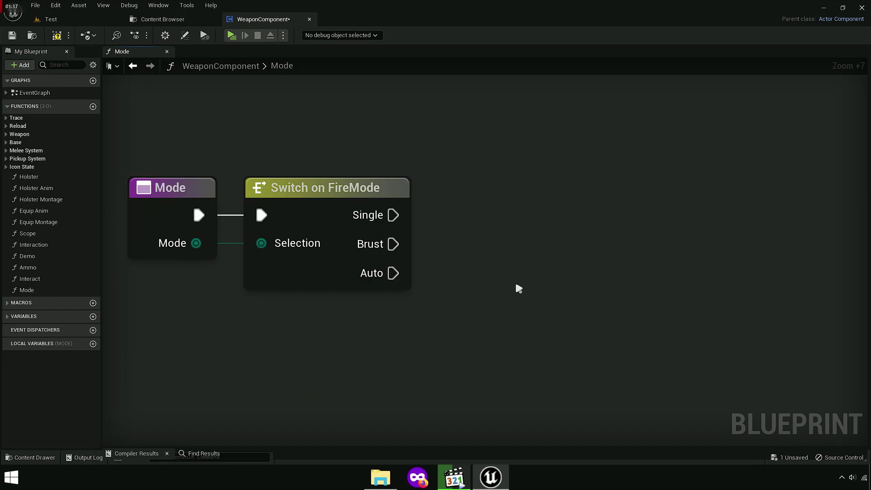
{"action": "left_click", "coordinate": [14, 106]}
{"action": "left_click", "coordinate": [32, 135]}
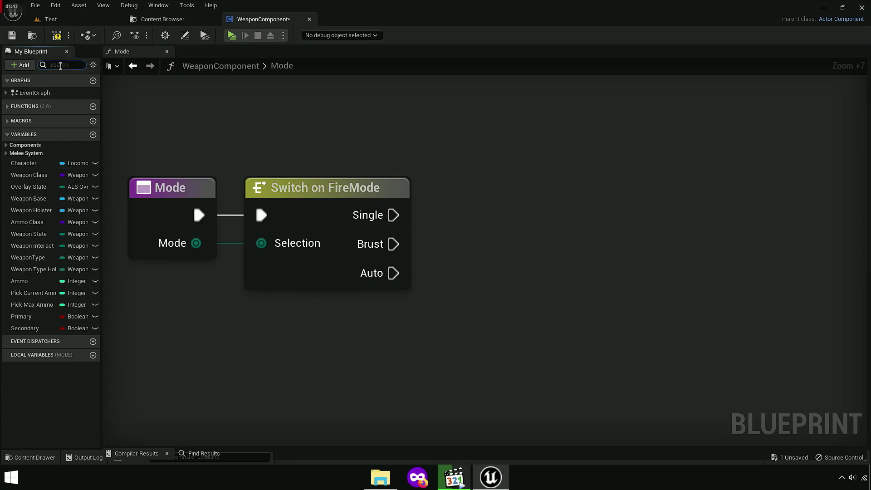
Step: Add a Weapon Base getter and a Set Fire Mode node targeting it
{"action": "type", "text": "weaponbase"}
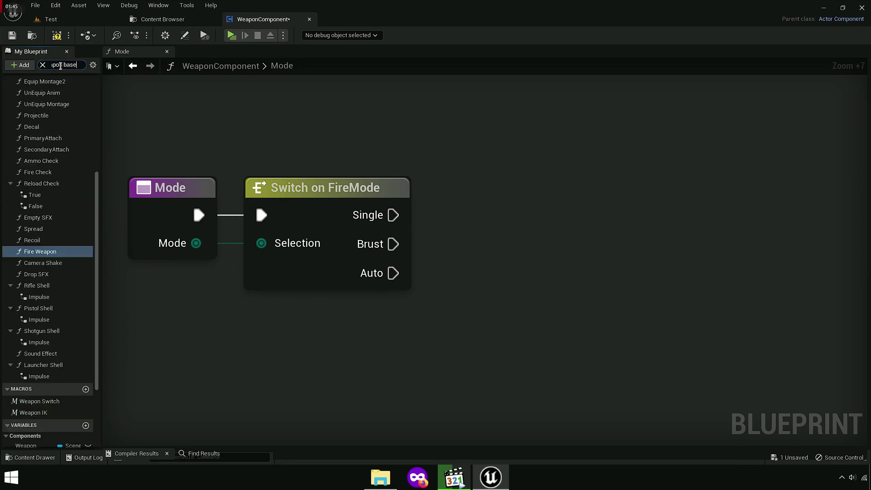
{"action": "left_click_drag", "start_coordinate": [28, 135], "coordinate": [491, 275]}
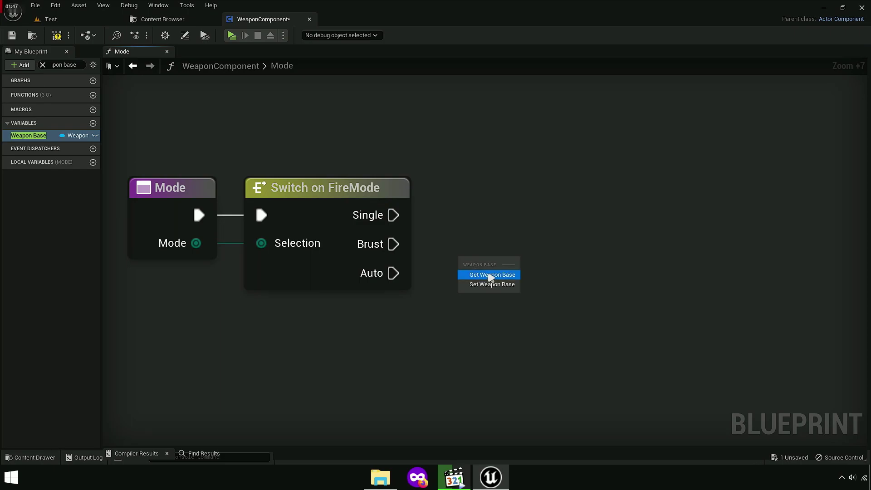
{"action": "left_click", "coordinate": [491, 274]}
{"action": "right_click_drag", "start_coordinate": [581, 275], "coordinate": [510, 269]}
{"action": "mouse_move", "coordinate": [472, 259]}
{"action": "left_mouse_down"}
{"action": "mouse_move", "coordinate": [522, 254]}
{"action": "mouse_move", "coordinate": [520, 244]}
{"action": "left_mouse_up"}
{"action": "left_click", "coordinate": [516, 268]}
{"action": "type", "text": "set"}
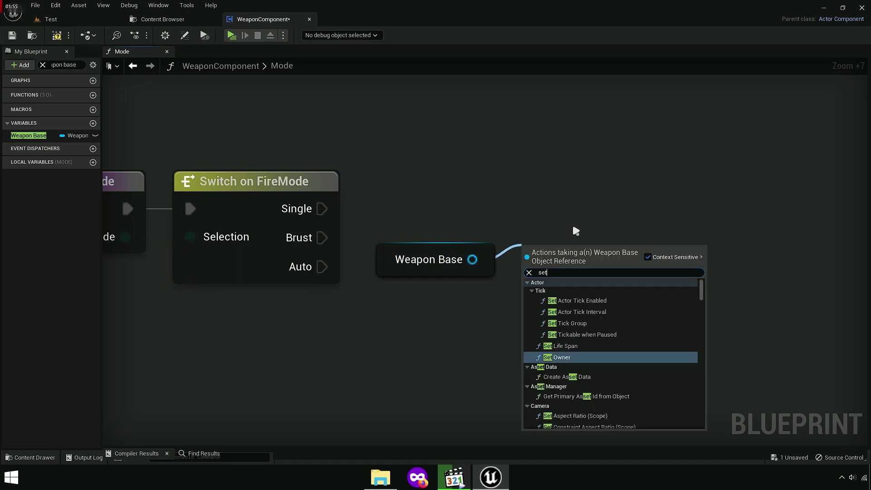
{"action": "type", "text": " fire mode"}
{"action": "left_click", "coordinate": [573, 301]}
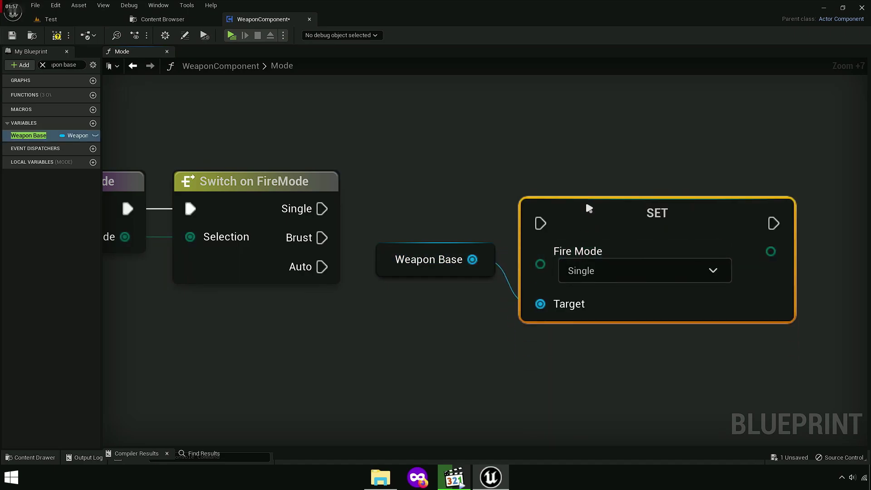
Step: Duplicate the Weapon Base and SET pair below and connect Single to the top SET
{"action": "left_click_drag", "start_coordinate": [558, 207], "coordinate": [544, 120]}
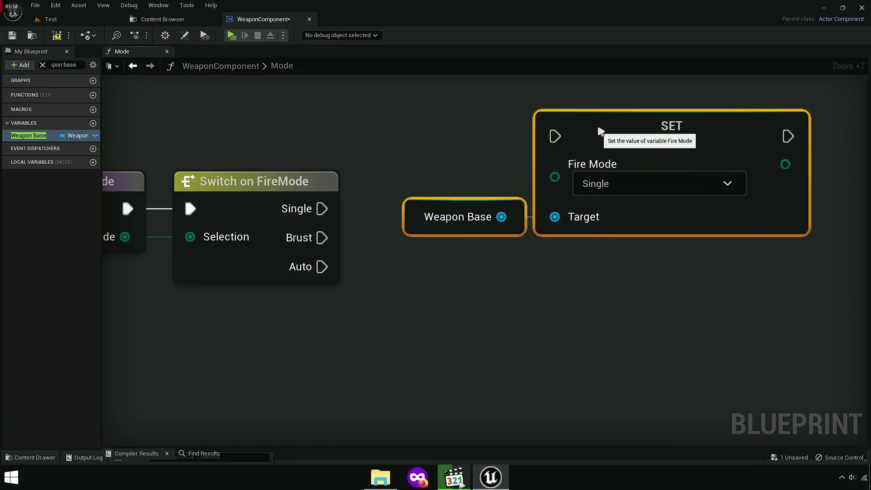
{"action": "scroll", "coordinate": [420, 387], "scroll_direction": "down", "scroll_amount": 2}
{"action": "scroll", "coordinate": [525, 233], "scroll_direction": "down", "scroll_amount": 3}
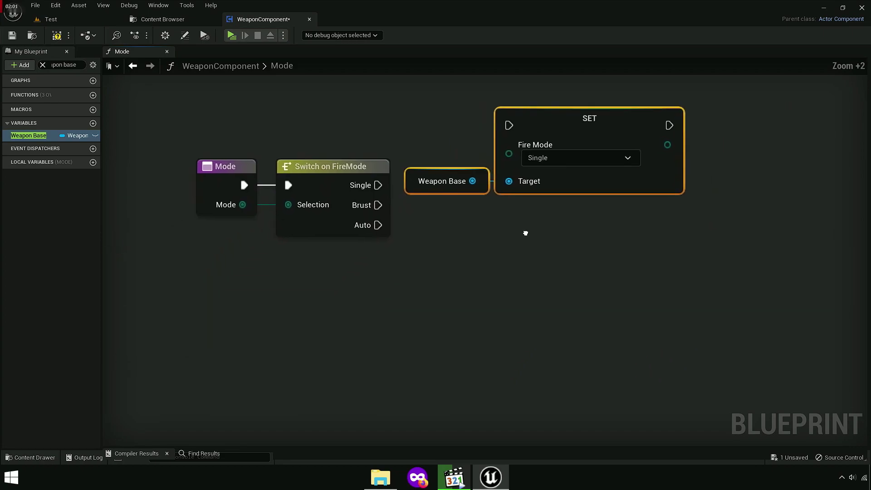
{"action": "left_click_drag", "start_coordinate": [543, 137], "coordinate": [538, 117]}
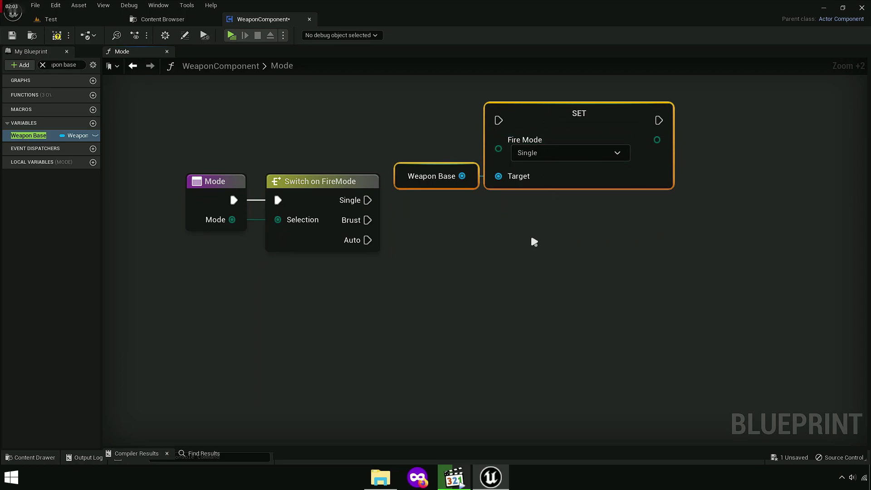
{"action": "key", "text": "ctrl+c"}
{"action": "key", "text": "ctrl+v"}
{"action": "left_click_drag", "start_coordinate": [551, 223], "coordinate": [562, 222]}
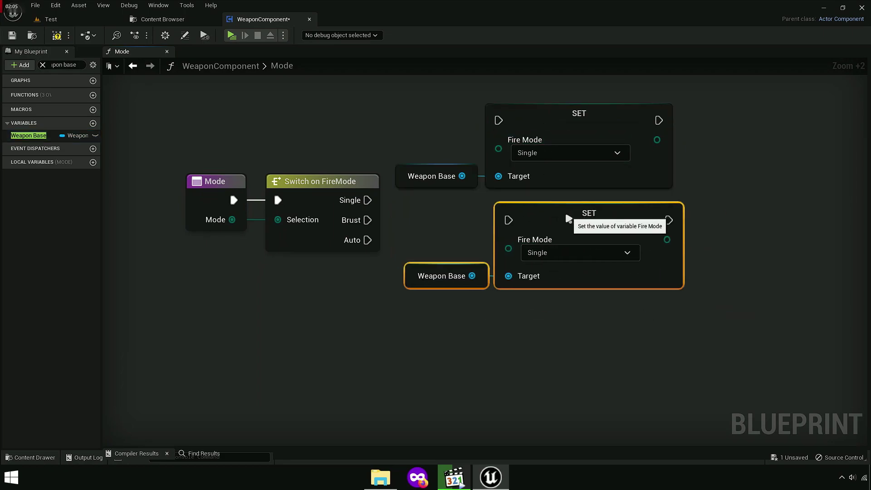
{"action": "left_click_drag", "start_coordinate": [443, 326], "coordinate": [615, 129]}
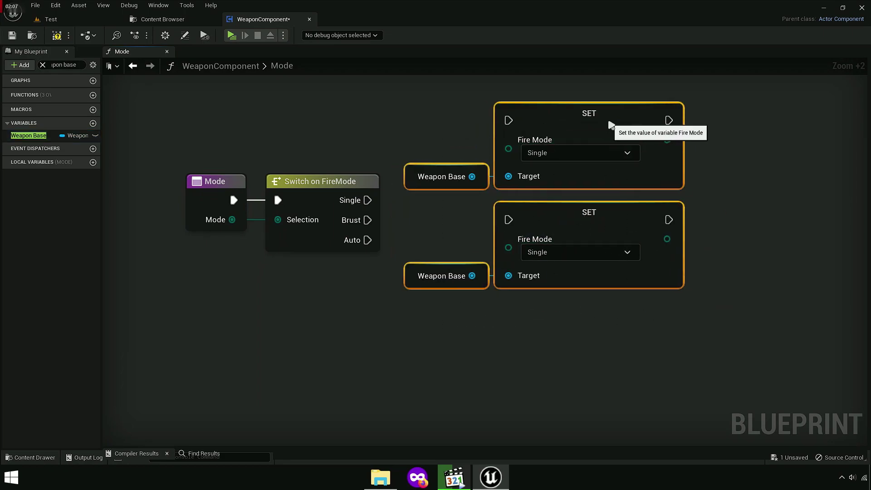
{"action": "left_click", "coordinate": [412, 240]}
{"action": "mouse_move", "coordinate": [509, 120]}
{"action": "left_mouse_down"}
{"action": "mouse_move", "coordinate": [369, 202]}
{"action": "mouse_move", "coordinate": [508, 219]}
{"action": "left_mouse_up"}
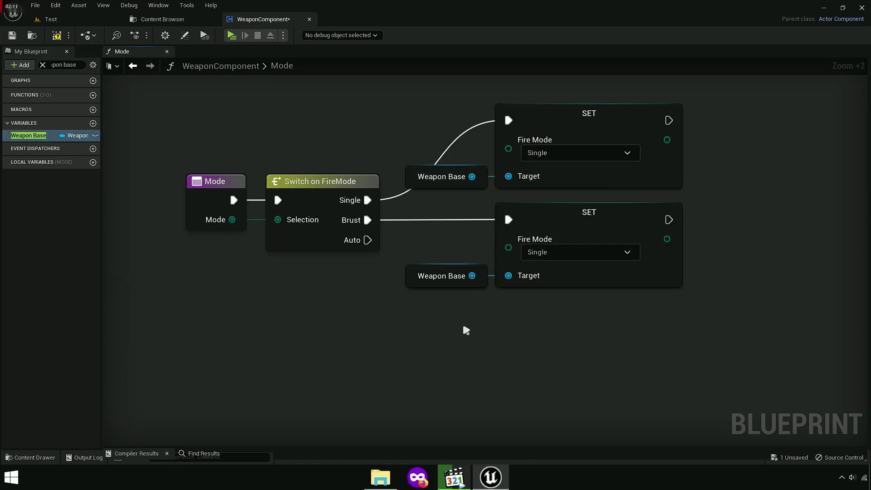
Step: Paste a third Weapon Base and SET pair below and connect Auto to it
{"action": "left_click_drag", "start_coordinate": [466, 331], "coordinate": [559, 263]}
{"action": "key", "text": "ctrl+c"}
{"action": "key", "text": "ctrl+v"}
{"action": "left_click_drag", "start_coordinate": [592, 317], "coordinate": [563, 328]}
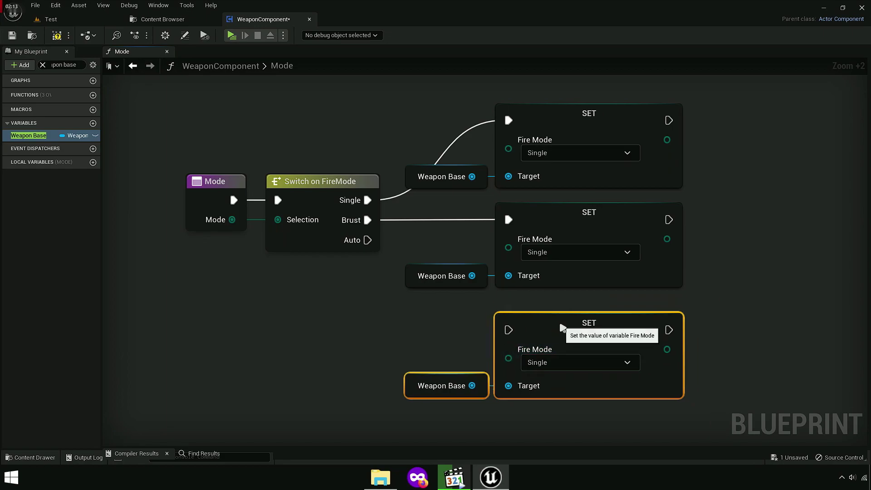
{"action": "left_click_drag", "start_coordinate": [508, 330], "coordinate": [368, 239]}
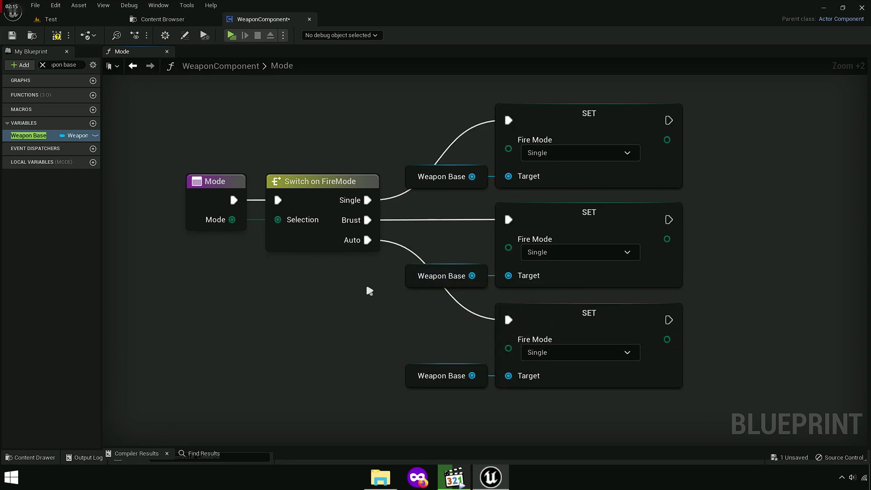
{"action": "right_click_drag", "start_coordinate": [446, 314], "coordinate": [461, 358]}
Step: Add reroute points to tidy the Single and Auto wires
{"action": "double_click", "coordinate": [472, 208]}
{"action": "mouse_move", "coordinate": [474, 209]}
{"action": "left_mouse_down"}
{"action": "mouse_move", "coordinate": [454, 198]}
{"action": "mouse_move", "coordinate": [444, 176]}
{"action": "left_mouse_up"}
{"action": "double_click", "coordinate": [477, 356]}
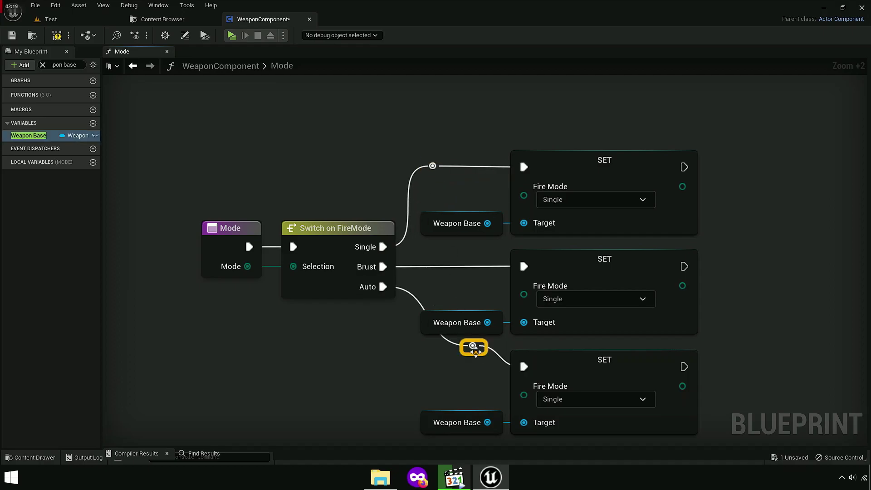
{"action": "left_click_drag", "start_coordinate": [476, 356], "coordinate": [436, 376]}
{"action": "right_click_drag", "start_coordinate": [439, 375], "coordinate": [377, 266]}
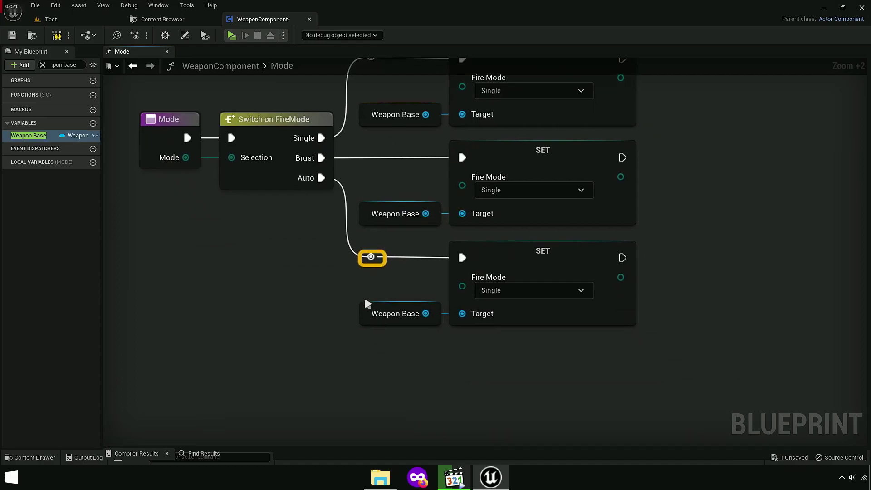
{"action": "left_click_drag", "start_coordinate": [345, 327], "coordinate": [533, 235]}
{"action": "right_click_drag", "start_coordinate": [310, 202], "coordinate": [326, 355]}
{"action": "left_click_drag", "start_coordinate": [360, 197], "coordinate": [588, 284]}
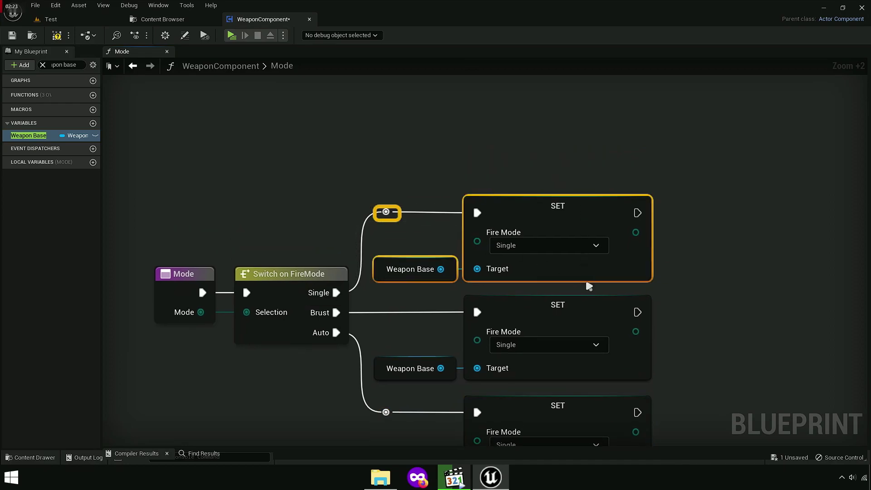
{"action": "left_click", "coordinate": [769, 297]}
{"action": "mouse_move", "coordinate": [769, 297]}
{"action": "right_mouse_down"}
{"action": "mouse_move", "coordinate": [700, 244]}
{"action": "mouse_move", "coordinate": [804, 208]}
{"action": "right_mouse_up"}
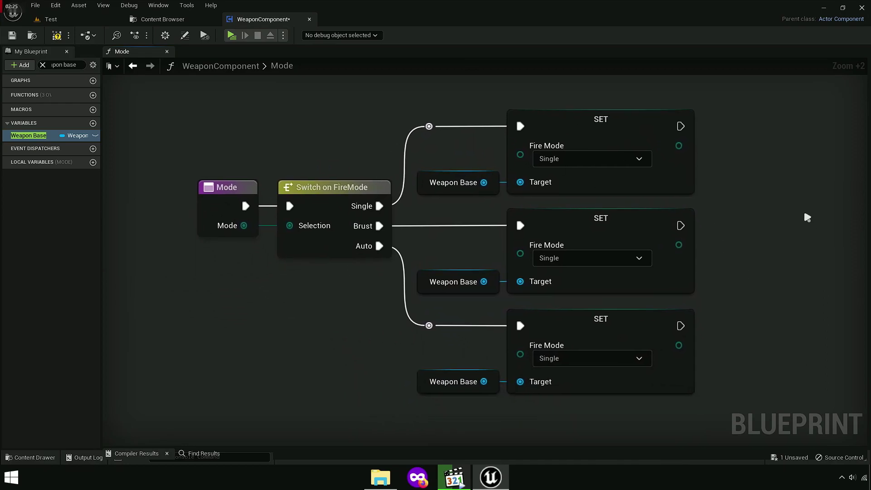
{"action": "scroll", "coordinate": [515, 233], "scroll_direction": "down", "scroll_amount": 5}
Step: Add a Print String node and feed it the middle SET's Fire Mode value
{"action": "right_click", "coordinate": [546, 215]}
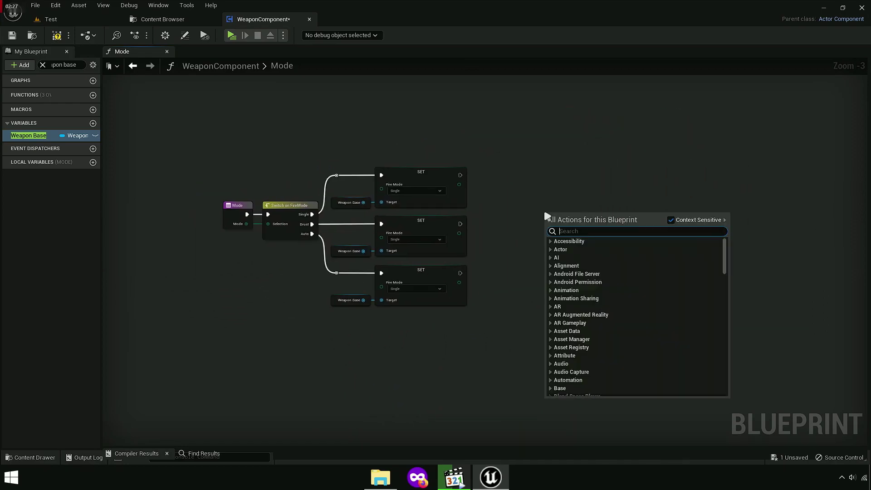
{"action": "type", "text": "print str"}
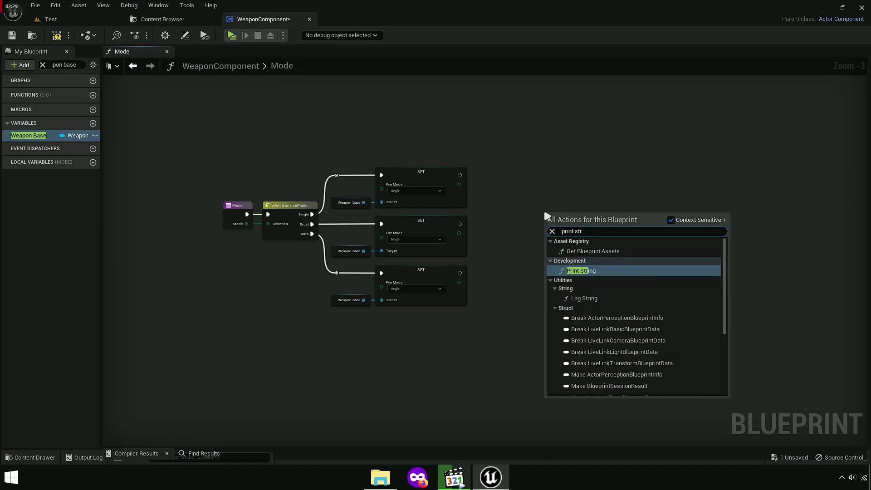
{"action": "left_click", "coordinate": [581, 271]}
{"action": "scroll", "coordinate": [517, 274], "scroll_direction": "up", "scroll_amount": 4}
{"action": "scroll", "coordinate": [623, 229], "scroll_direction": "down", "scroll_amount": 4}
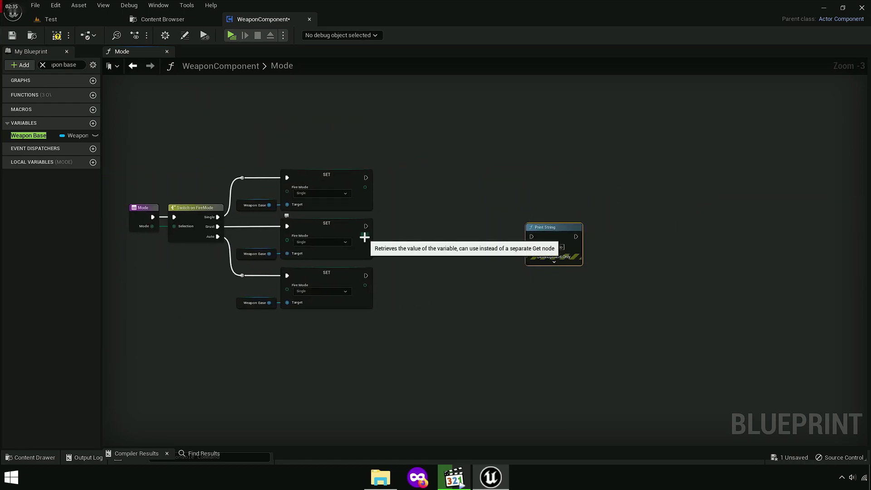
{"action": "mouse_move", "coordinate": [365, 236]}
{"action": "left_mouse_down"}
{"action": "mouse_move", "coordinate": [551, 253]}
{"action": "mouse_move", "coordinate": [476, 330]}
{"action": "left_mouse_up"}
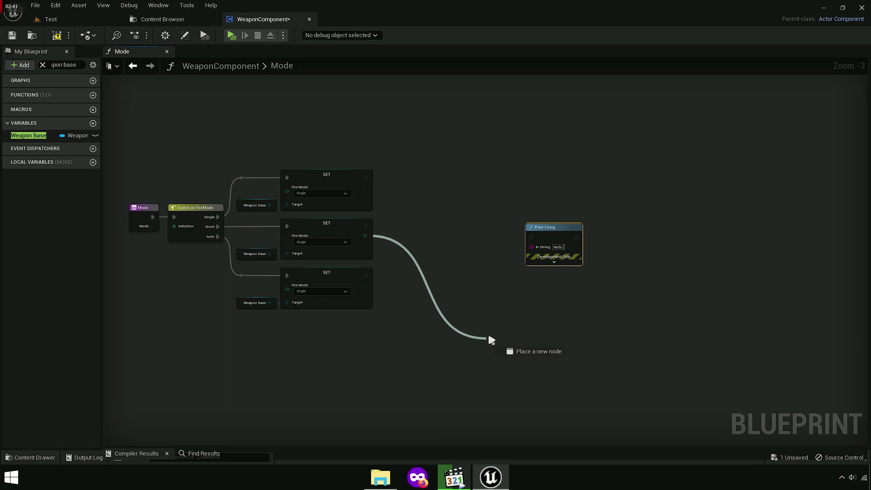
{"action": "right_click_drag", "start_coordinate": [401, 354], "coordinate": [451, 377]}
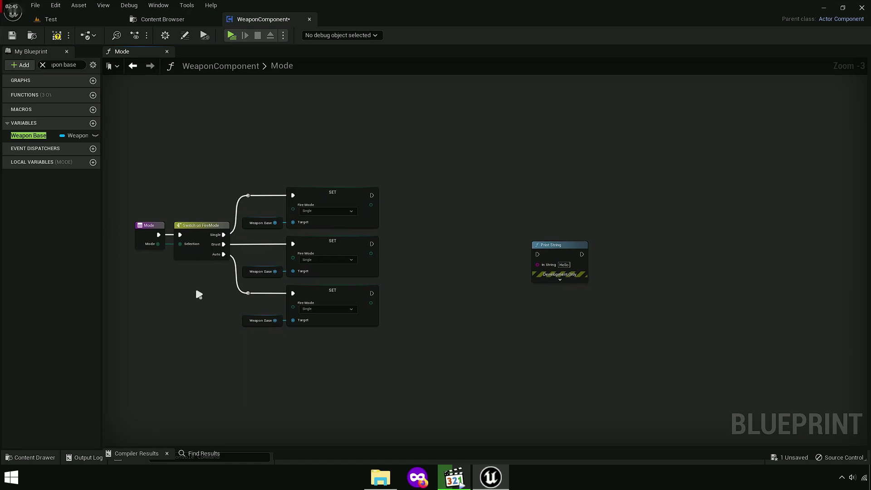
{"action": "key", "text": "Home"}
Step: Convert Mode with an Enum to String node and wrap the debug nodes in a DELETE comment
{"action": "left_click_drag", "start_coordinate": [260, 268], "coordinate": [641, 288]}
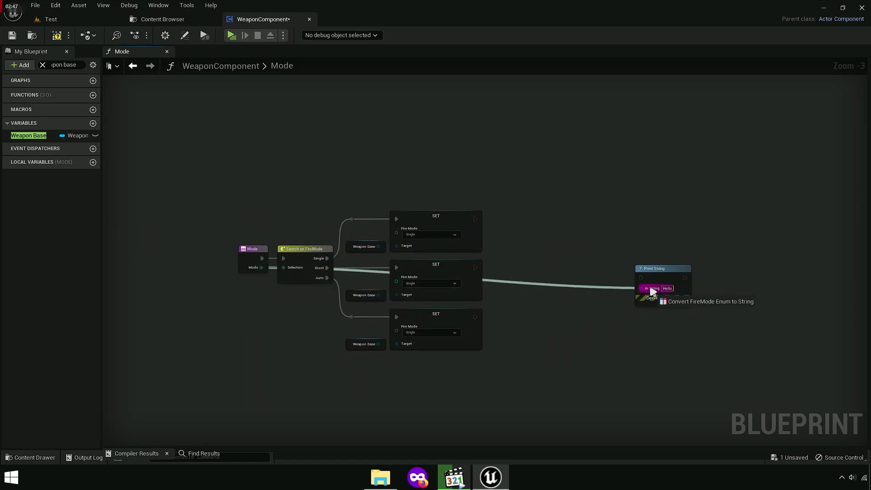
{"action": "left_click_drag", "start_coordinate": [498, 260], "coordinate": [568, 131]}
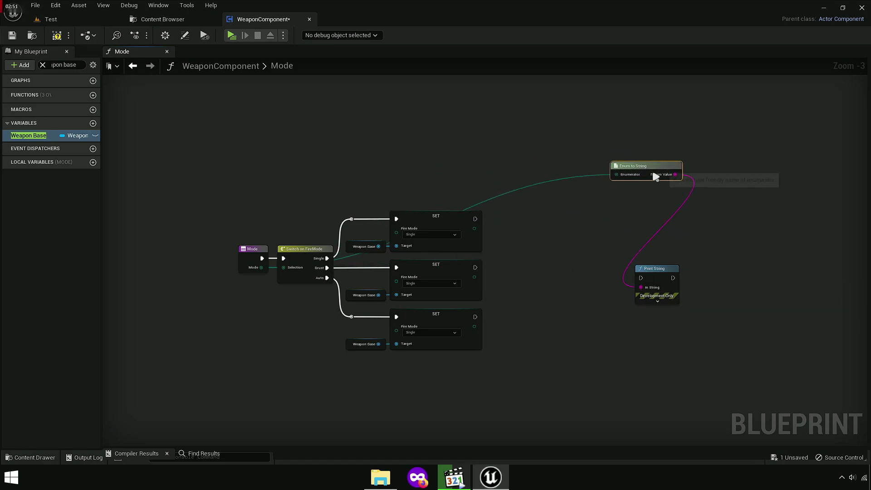
{"action": "left_click_drag", "start_coordinate": [547, 127], "coordinate": [664, 224]}
{"action": "left_click_drag", "start_coordinate": [607, 234], "coordinate": [550, 127]}
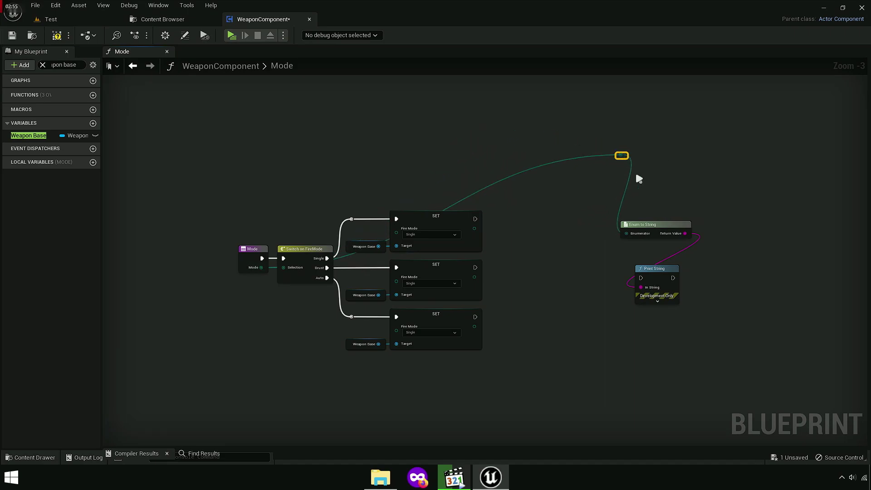
{"action": "left_click_drag", "start_coordinate": [704, 347], "coordinate": [707, 344]}
{"action": "key", "text": "c"}
{"action": "type", "text": "DELE"}
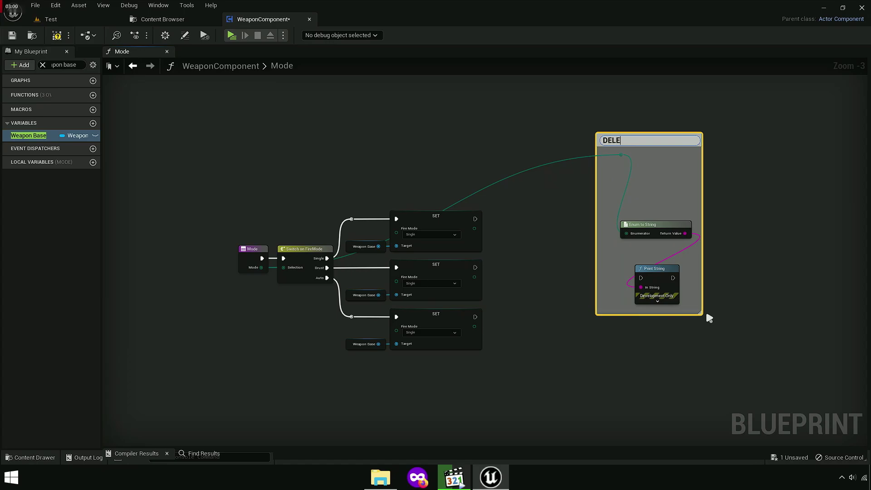
{"action": "type", "text": "TE"}
{"action": "key", "text": "Return"}
Step: Run Print String after the top, middle and bottom SET nodes
{"action": "scroll", "coordinate": [612, 274], "scroll_direction": "up", "scroll_amount": 3}
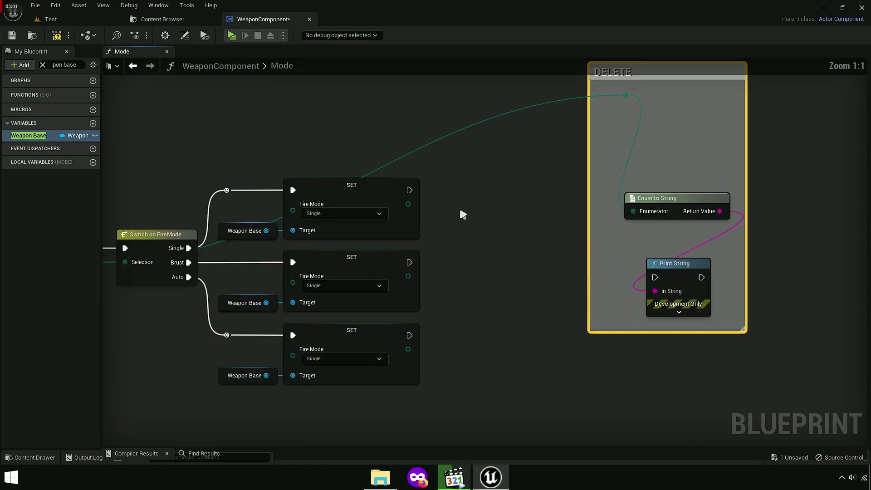
{"action": "mouse_move", "coordinate": [426, 199]}
{"action": "left_mouse_down"}
{"action": "mouse_move", "coordinate": [655, 277]}
{"action": "mouse_move", "coordinate": [408, 263]}
{"action": "left_mouse_up"}
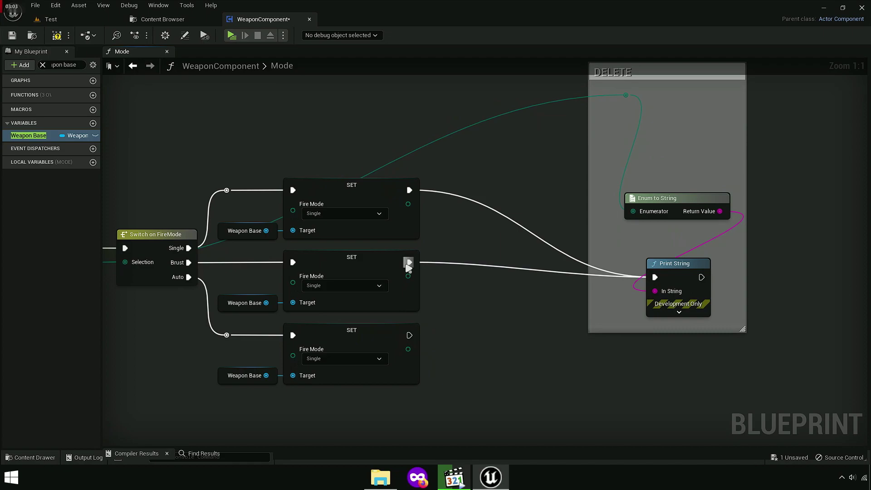
{"action": "left_click_drag", "start_coordinate": [409, 336], "coordinate": [655, 277]}
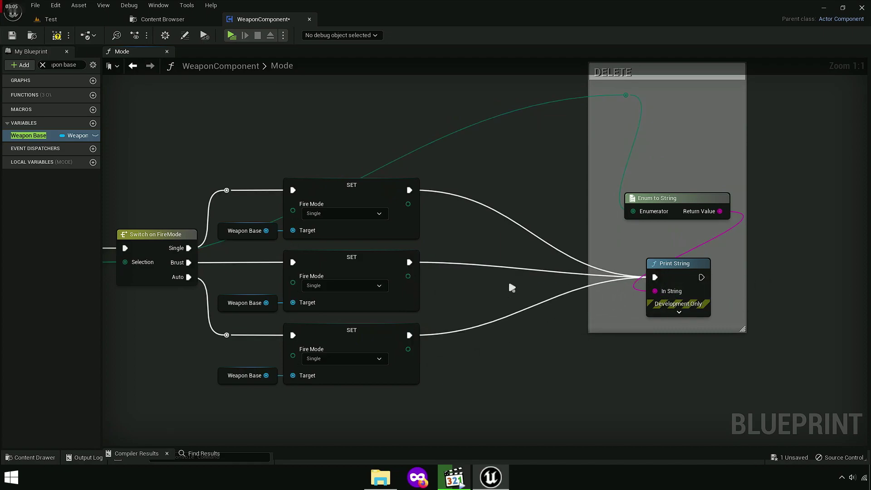
{"action": "mouse_move", "coordinate": [508, 281]}
{"action": "right_mouse_down"}
{"action": "mouse_move", "coordinate": [548, 290]}
{"action": "mouse_move", "coordinate": [552, 268]}
{"action": "right_mouse_up"}
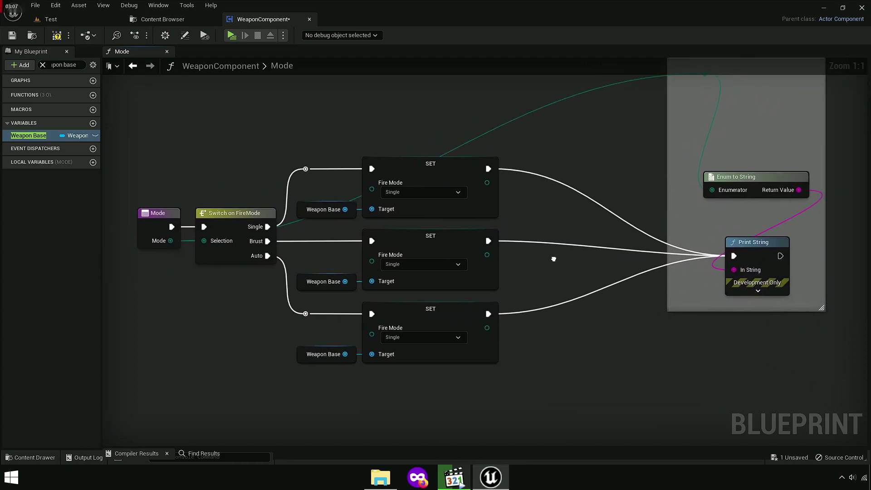
Step: Set the middle SET's Fire Mode to Brust and the bottom SET's to Auto
{"action": "scroll", "coordinate": [163, 279], "scroll_direction": "up", "scroll_amount": 4}
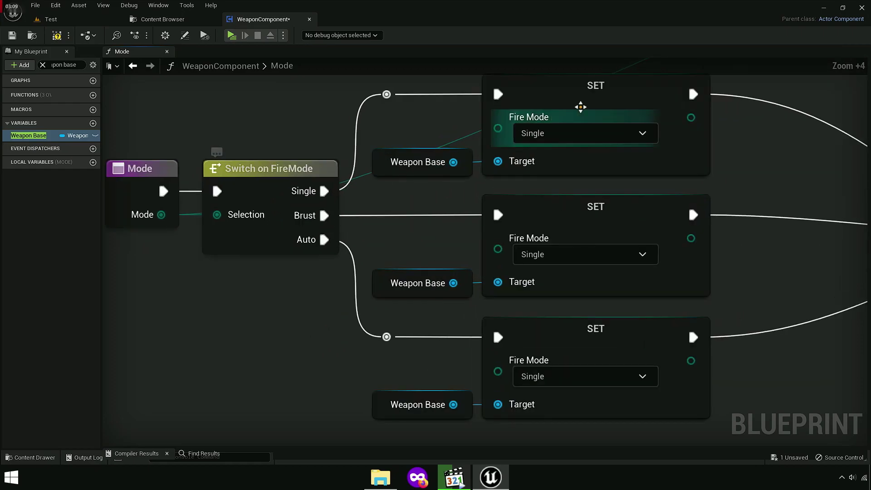
{"action": "left_click", "coordinate": [585, 254]}
{"action": "left_click", "coordinate": [544, 278]}
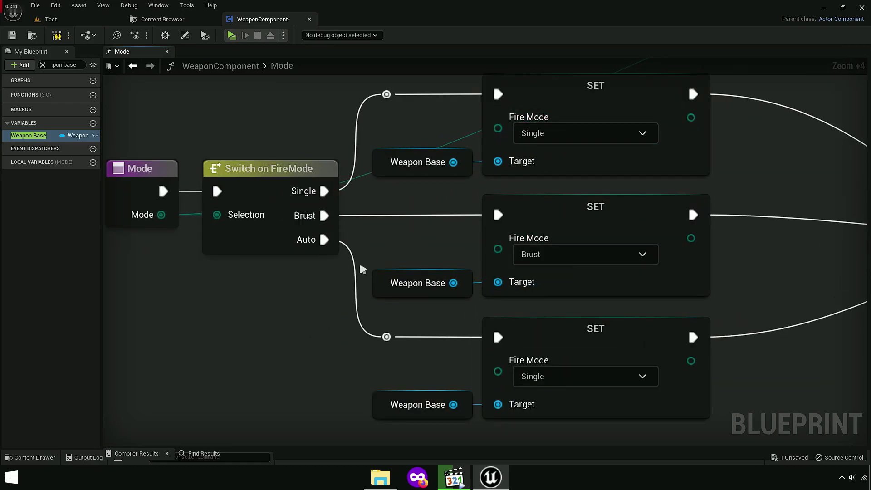
{"action": "left_click", "coordinate": [579, 381]}
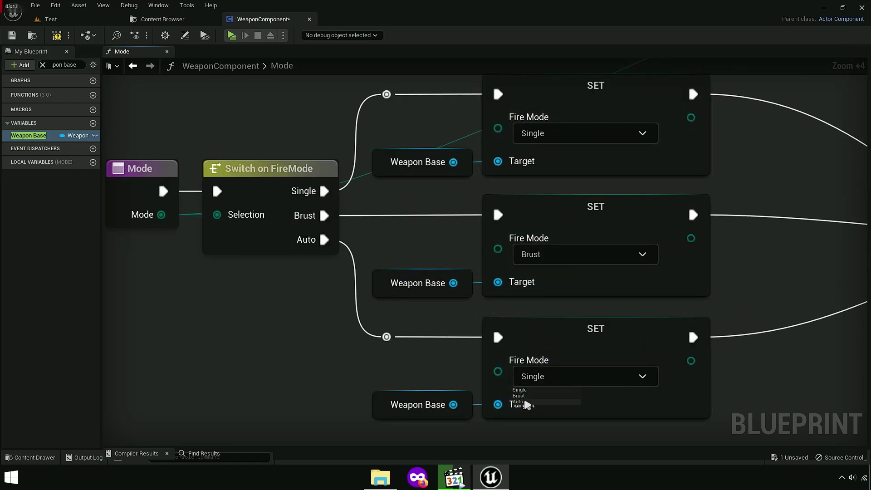
{"action": "left_click", "coordinate": [525, 405]}
Step: Reroute the Mode wire above the switch, then compile and save WeaponComponent
{"action": "scroll", "coordinate": [399, 350], "scroll_direction": "down", "scroll_amount": 6}
{"action": "double_click", "coordinate": [591, 185]}
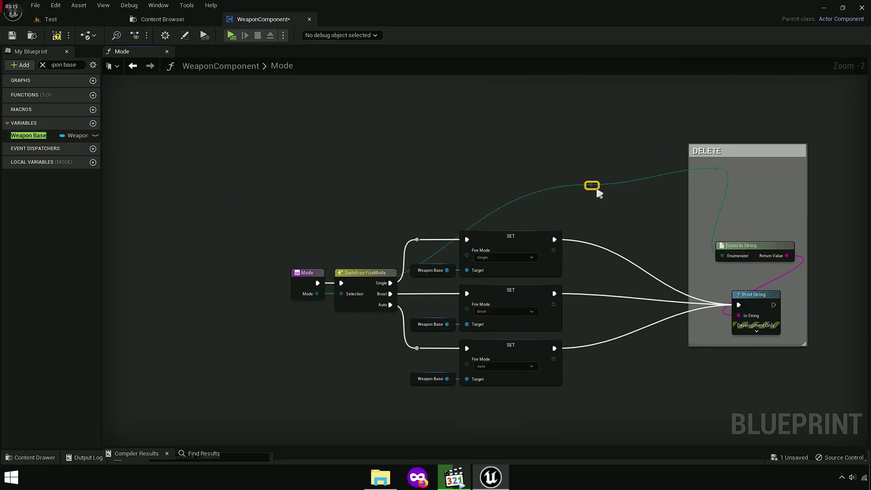
{"action": "left_click_drag", "start_coordinate": [595, 185], "coordinate": [399, 176]}
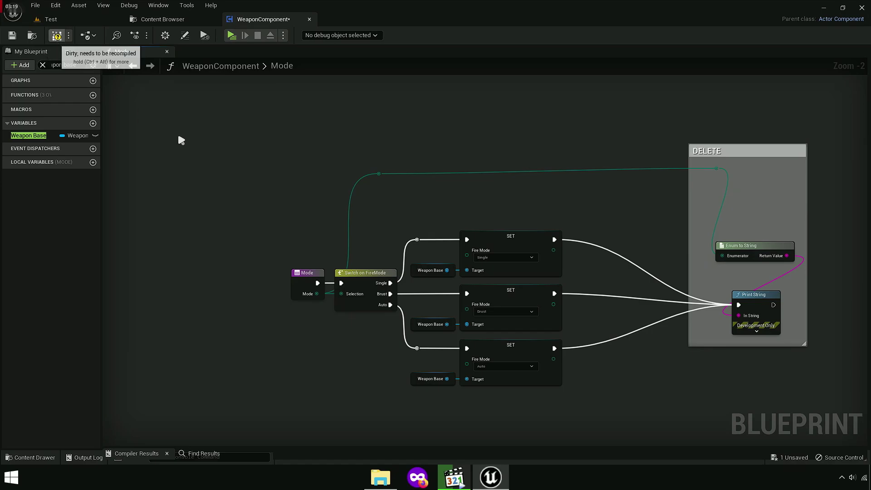
{"action": "key", "text": "F7"}
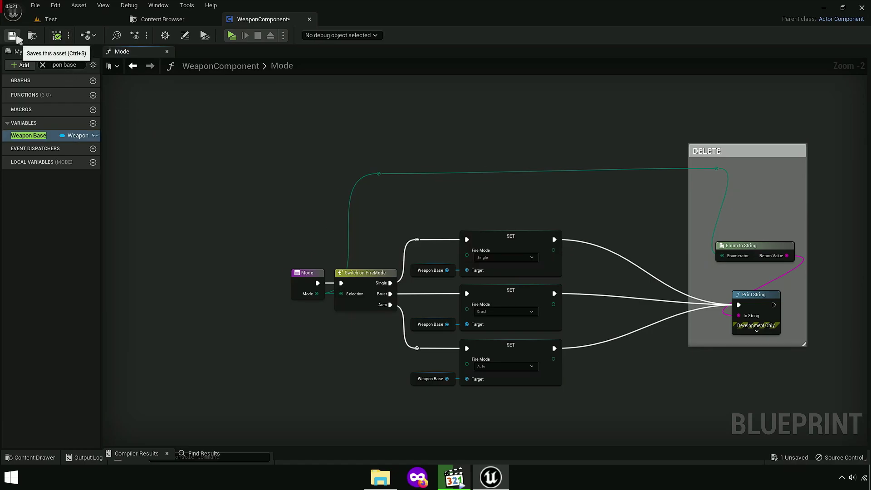
{"action": "left_click", "coordinate": [18, 40]}
Step: Open the Base blueprint from the Locomotion > Blueprint folder
{"action": "left_click", "coordinate": [160, 19]}
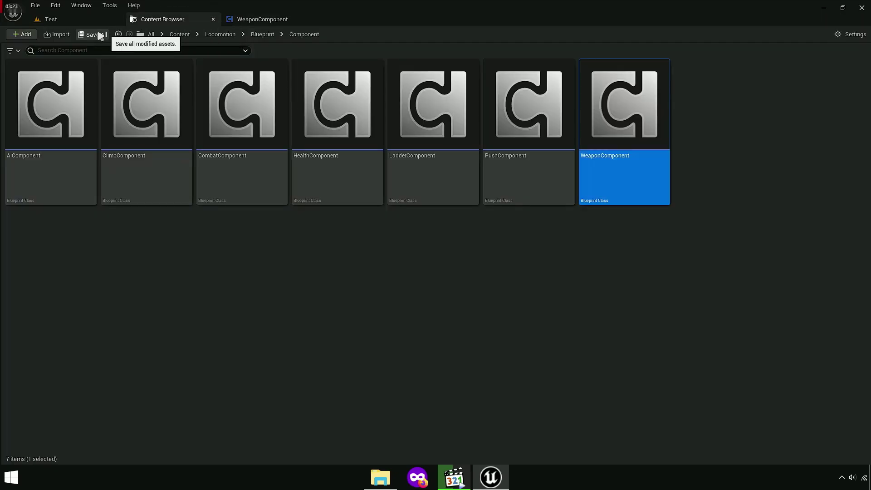
{"action": "left_click", "coordinate": [221, 34]}
{"action": "double_click", "coordinate": [168, 166]}
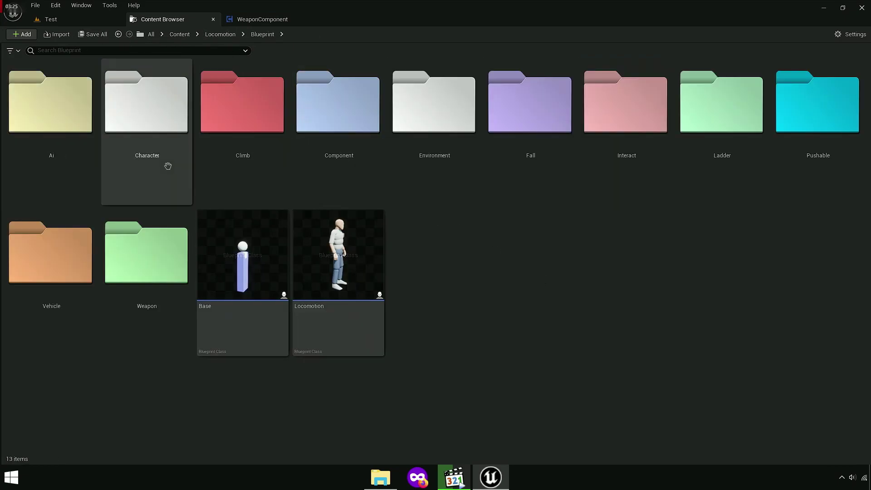
{"action": "left_click", "coordinate": [248, 286]}
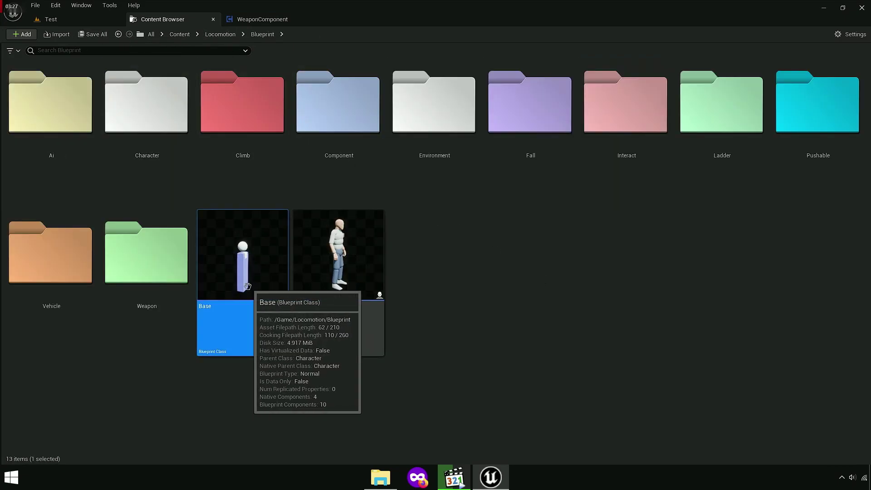
{"action": "double_click", "coordinate": [268, 285]}
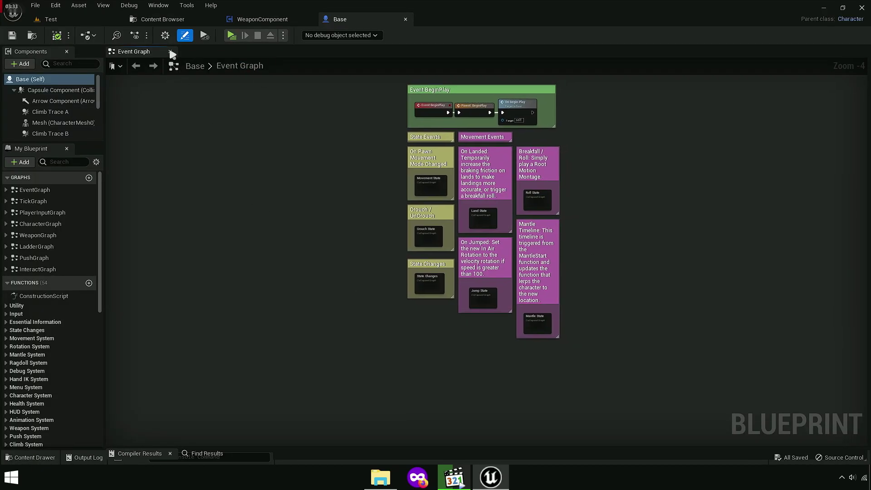
Step: Close Base's Event Graph and open its WeaponGraph from the Graphs list
{"action": "left_click", "coordinate": [30, 179]}
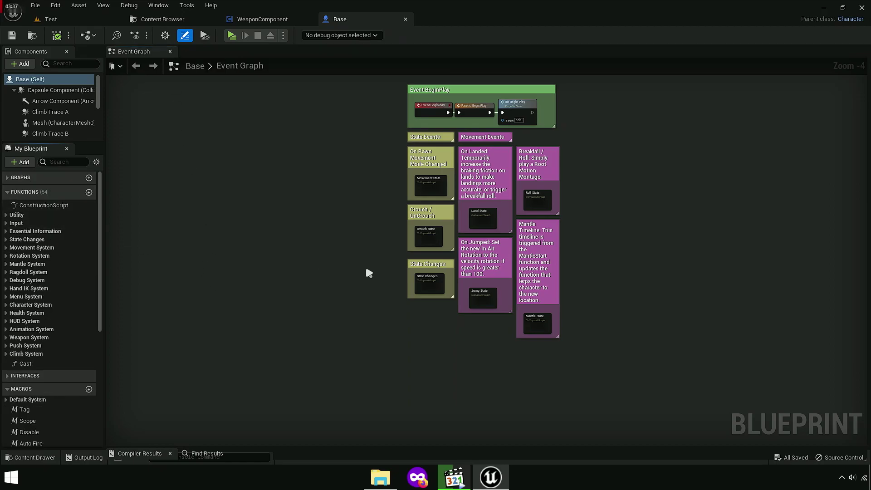
{"action": "left_click", "coordinate": [170, 52]}
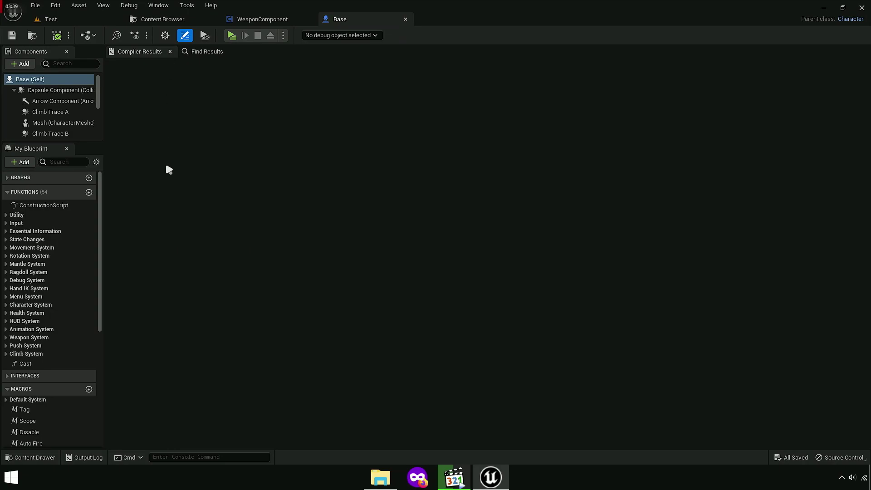
{"action": "left_click", "coordinate": [24, 192]}
{"action": "left_click", "coordinate": [23, 178]}
{"action": "left_click", "coordinate": [29, 310]}
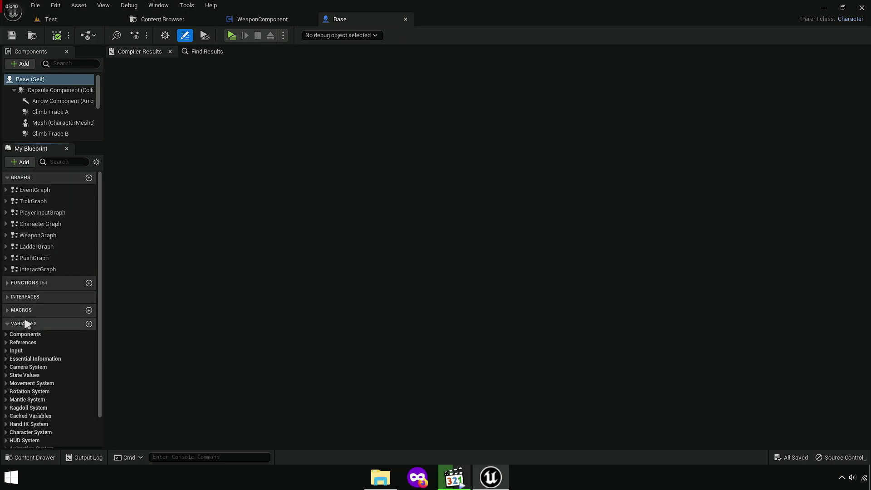
{"action": "left_click", "coordinate": [24, 323]}
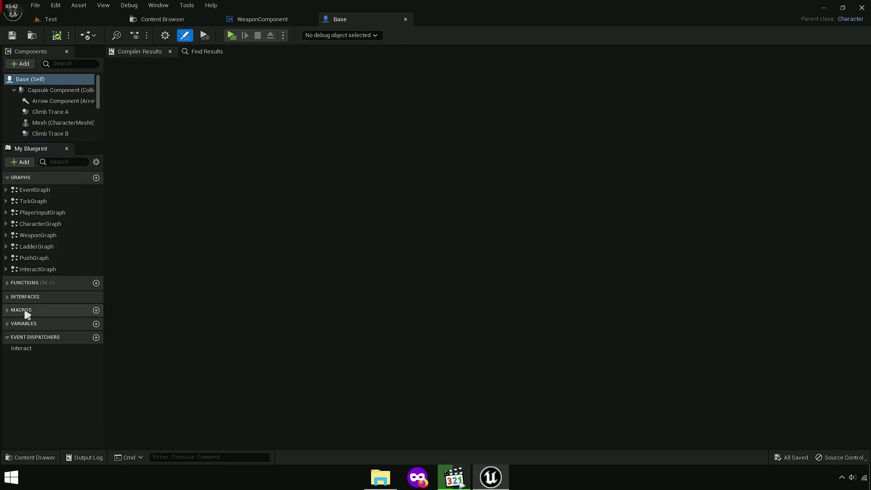
{"action": "double_click", "coordinate": [37, 235]}
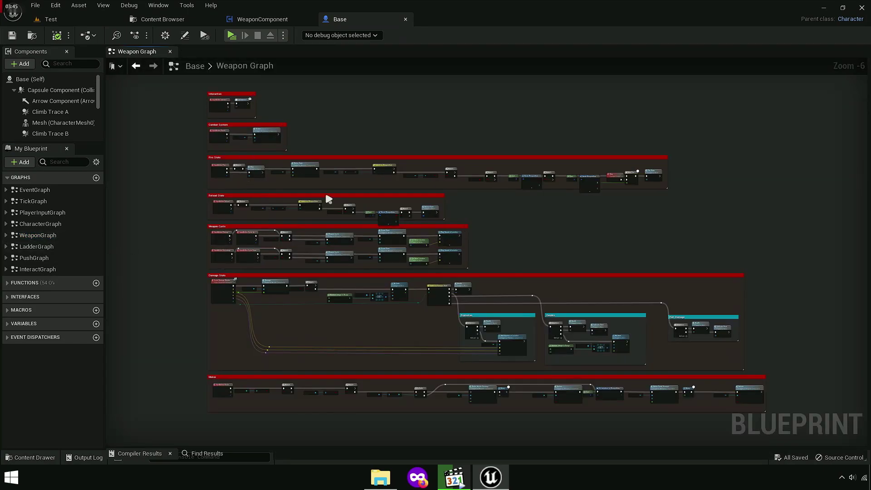
Step: Bring the Interaction section into view and search nodes for 'mode', then dismiss
{"action": "mouse_move", "coordinate": [341, 343]}
{"action": "right_mouse_down"}
{"action": "mouse_move", "coordinate": [307, 358]}
{"action": "mouse_move", "coordinate": [454, 422]}
{"action": "mouse_move", "coordinate": [435, 158]}
{"action": "mouse_move", "coordinate": [331, 259]}
{"action": "right_mouse_up"}
{"action": "scroll", "coordinate": [354, 199], "scroll_direction": "up", "scroll_amount": 6}
{"action": "scroll", "coordinate": [408, 261], "scroll_direction": "up", "scroll_amount": 4}
{"action": "right_click_drag", "start_coordinate": [408, 261], "coordinate": [364, 230]}
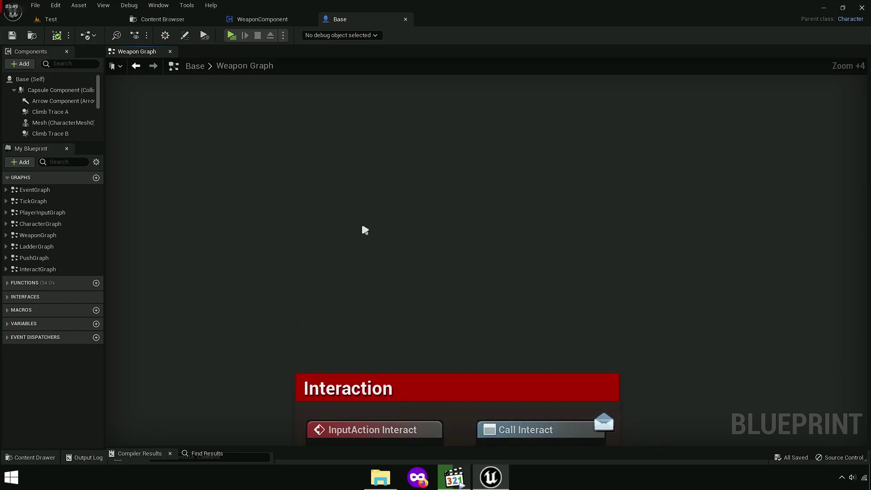
{"action": "right_click", "coordinate": [330, 175]}
{"action": "type", "text": "mode"}
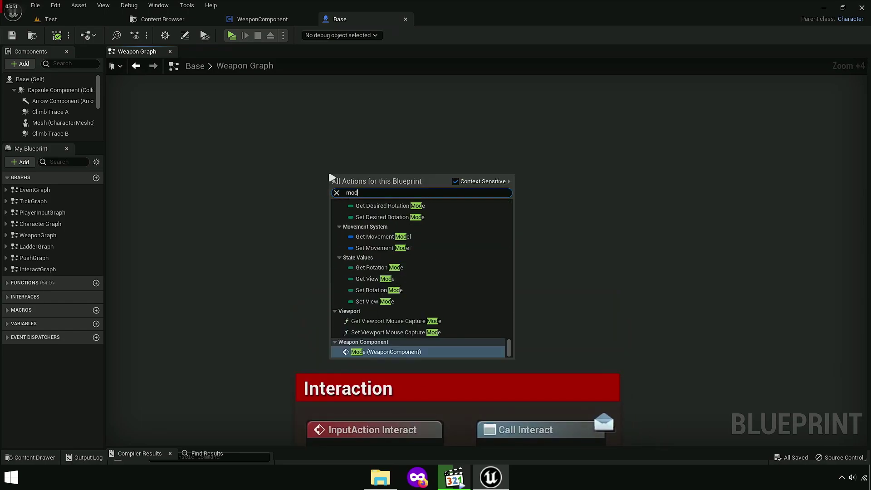
{"action": "left_click", "coordinate": [214, 230]}
Step: Open Project Settings at the Input page
{"action": "left_click", "coordinate": [50, 19]}
{"action": "left_click", "coordinate": [56, 5]}
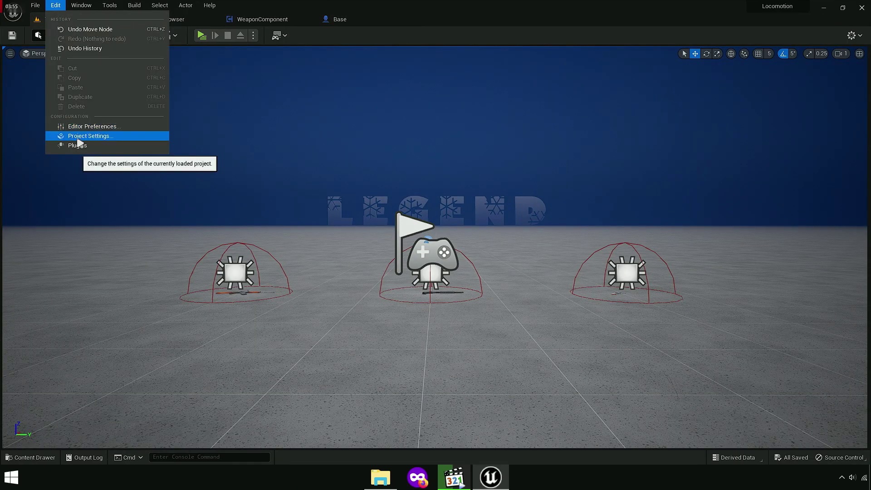
{"action": "left_click", "coordinate": [77, 135]}
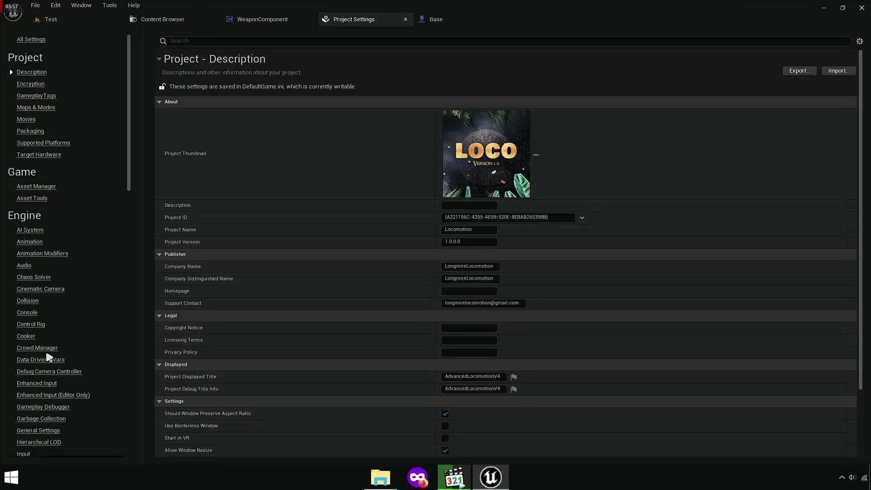
{"action": "scroll", "coordinate": [31, 424], "scroll_direction": "down", "scroll_amount": 2}
{"action": "left_click", "coordinate": [23, 396]}
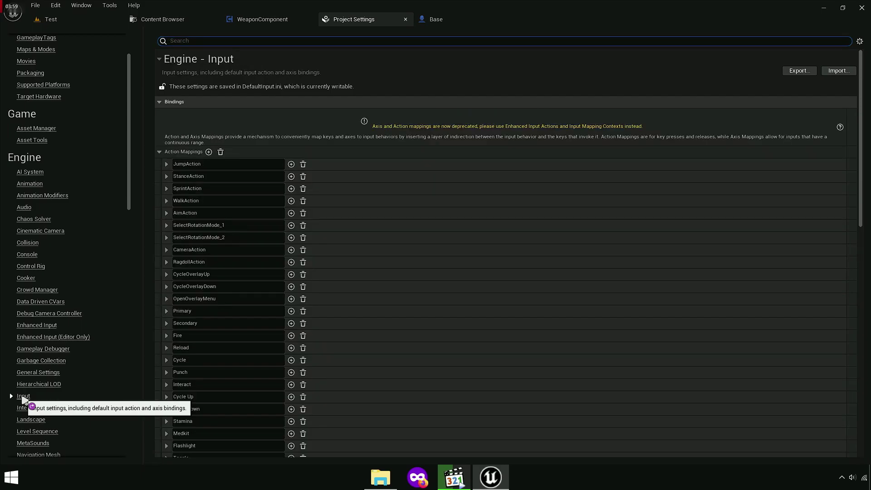
{"action": "scroll", "coordinate": [306, 330], "scroll_direction": "down", "scroll_amount": 5}
{"action": "scroll", "coordinate": [322, 323], "scroll_direction": "up", "scroll_amount": 4}
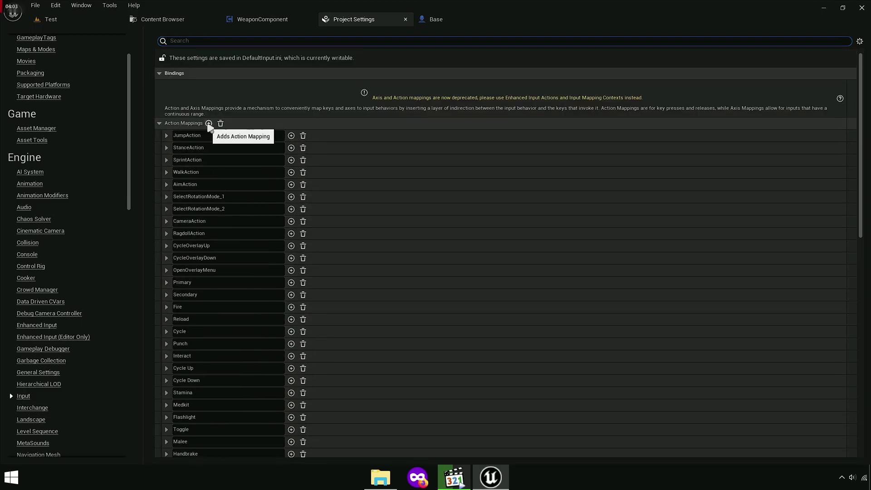
Step: Add a Mode action mapping bound to Keyboard B
{"action": "left_click", "coordinate": [209, 124]}
{"action": "scroll", "coordinate": [256, 248], "scroll_direction": "down", "scroll_amount": 5}
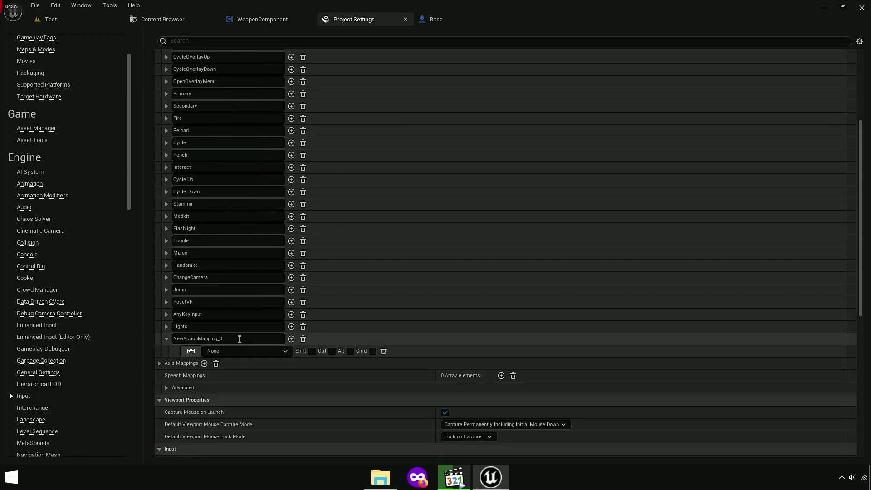
{"action": "type", "text": "Mode"}
{"action": "key", "text": "Return"}
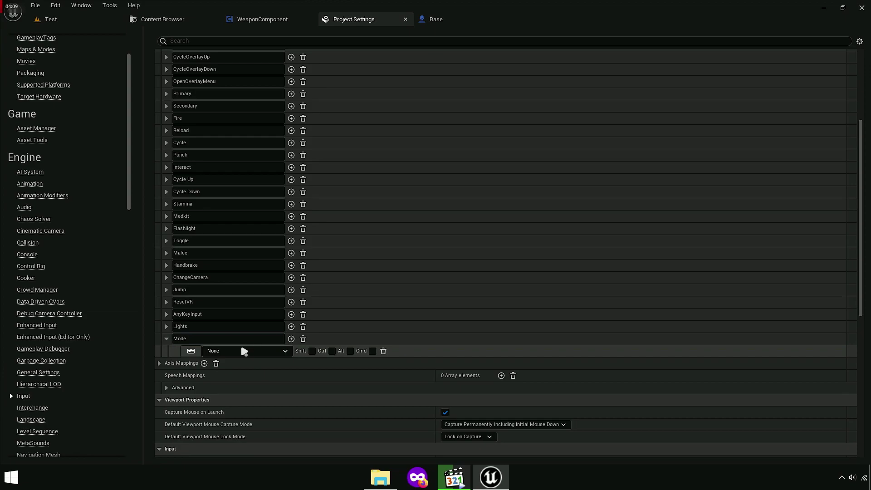
{"action": "left_click", "coordinate": [244, 351]}
{"action": "type", "text": "B"}
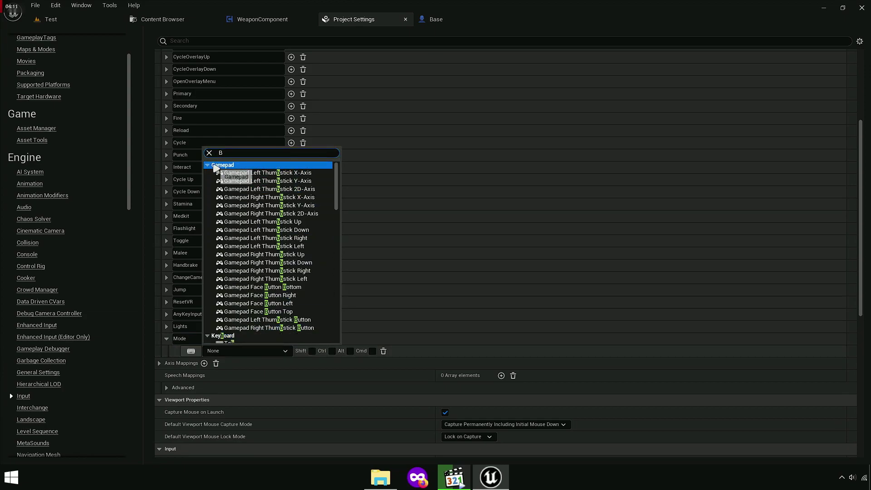
{"action": "left_click", "coordinate": [216, 166]}
{"action": "left_click", "coordinate": [235, 203]}
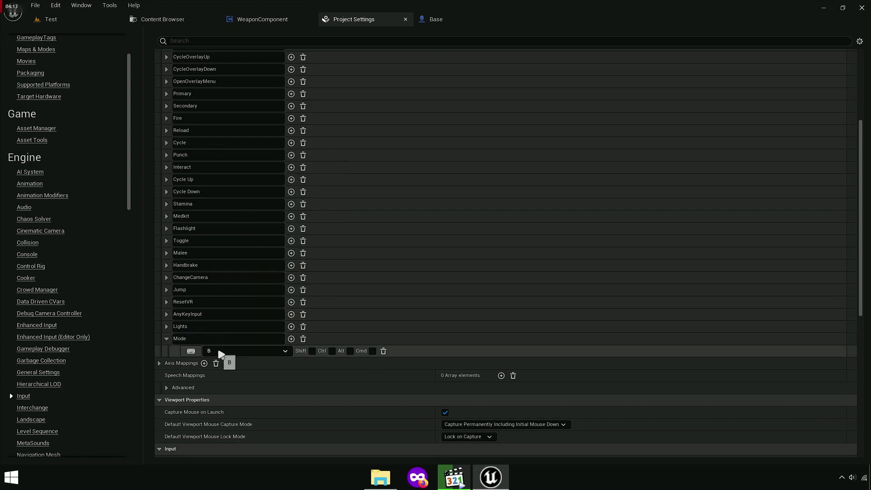
{"action": "left_click", "coordinate": [167, 339]}
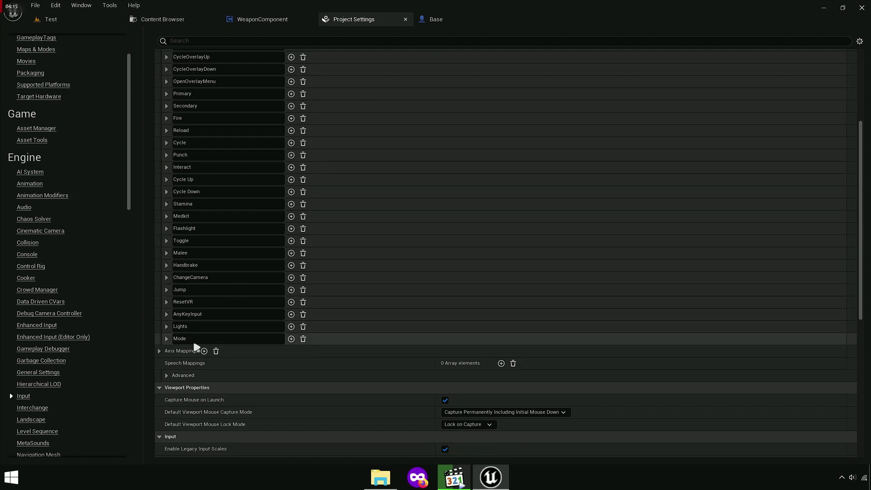
Step: Copy the Mode action name and close Project Settings to return to Base
{"action": "right_click", "coordinate": [190, 341]}
{"action": "left_click", "coordinate": [218, 382]}
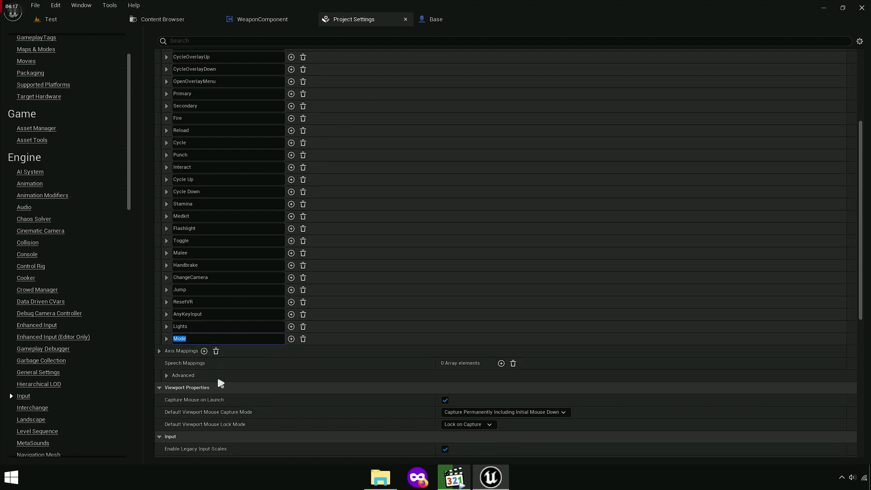
{"action": "left_click", "coordinate": [403, 21]}
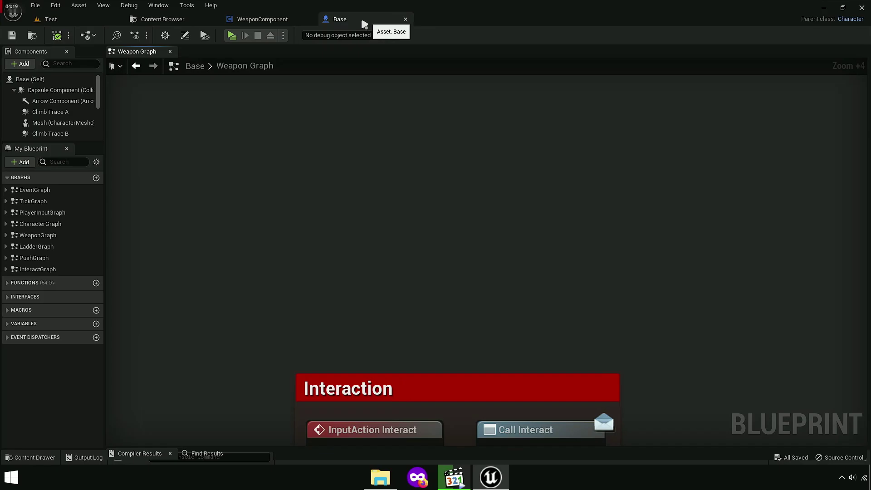
Step: Add an InputAction Mode event to Base's Weapon Graph
{"action": "right_click", "coordinate": [319, 198]}
{"action": "type", "text": "Mode"}
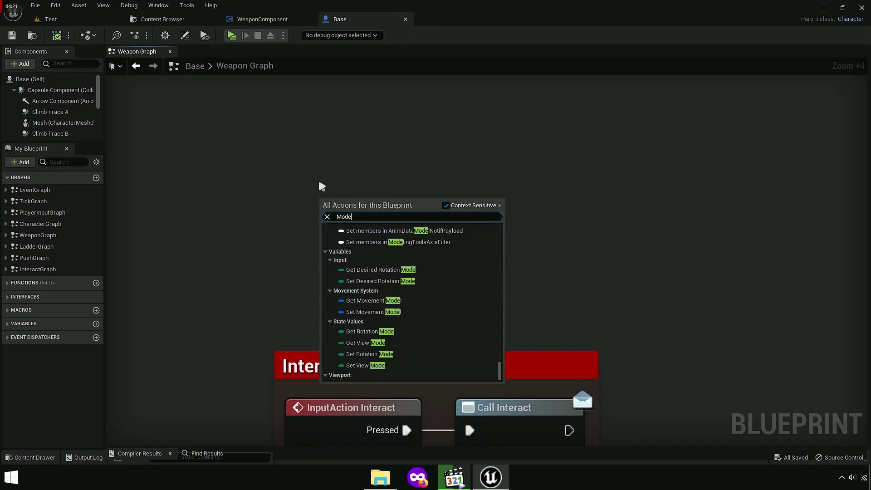
{"action": "left_click_drag", "start_coordinate": [501, 376], "coordinate": [500, 334]}
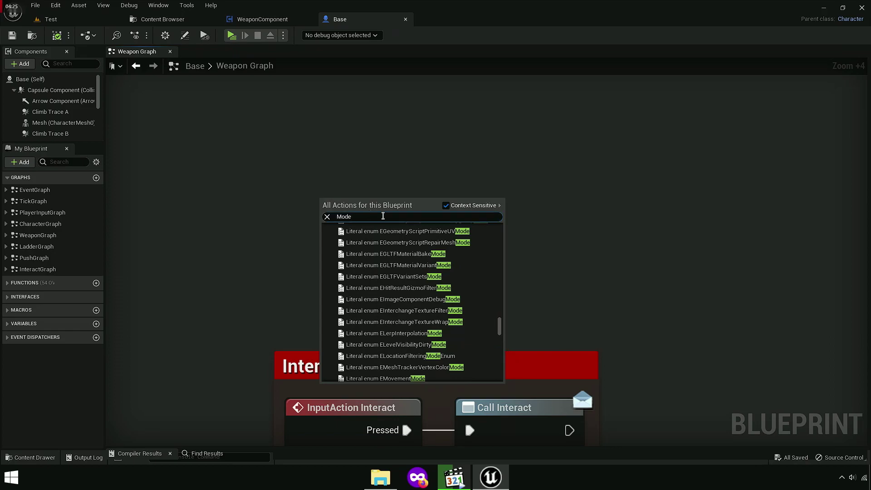
{"action": "type", "text": " input"}
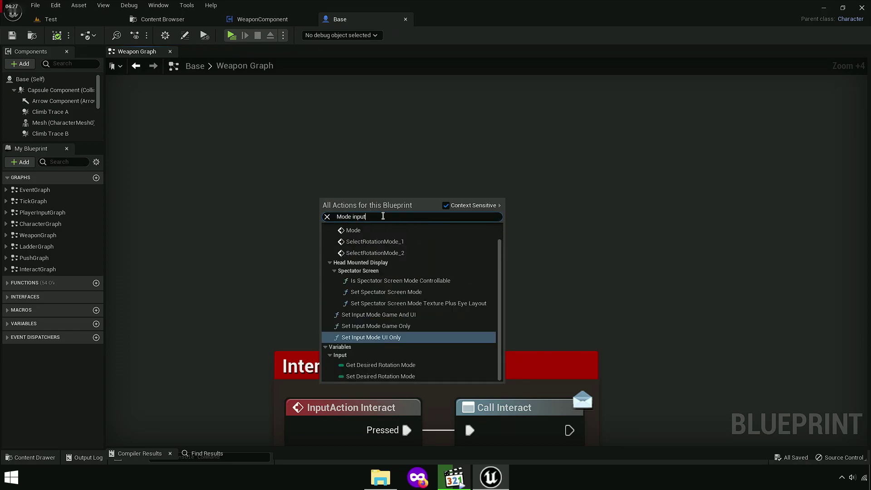
{"action": "key", "text": "BackSpace"}
{"action": "key", "text": "BackSpace"}
{"action": "type", "text": "input"}
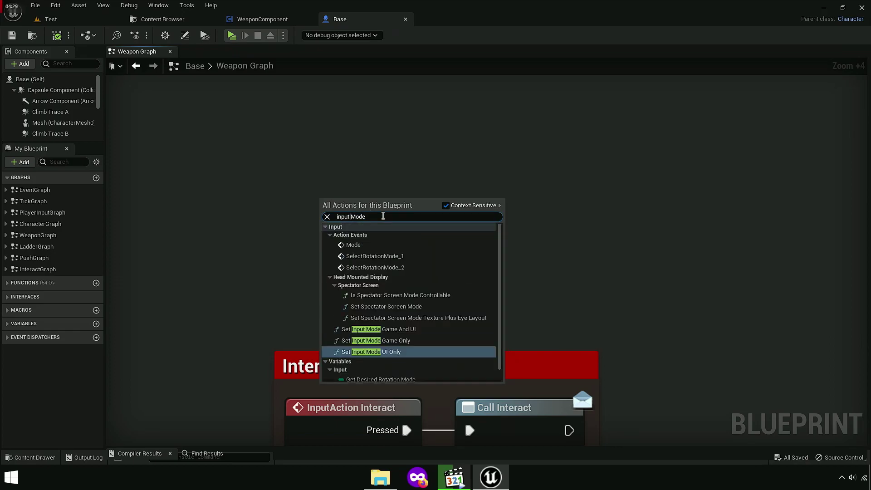
{"action": "left_click", "coordinate": [362, 245]}
{"action": "left_click", "coordinate": [362, 245]}
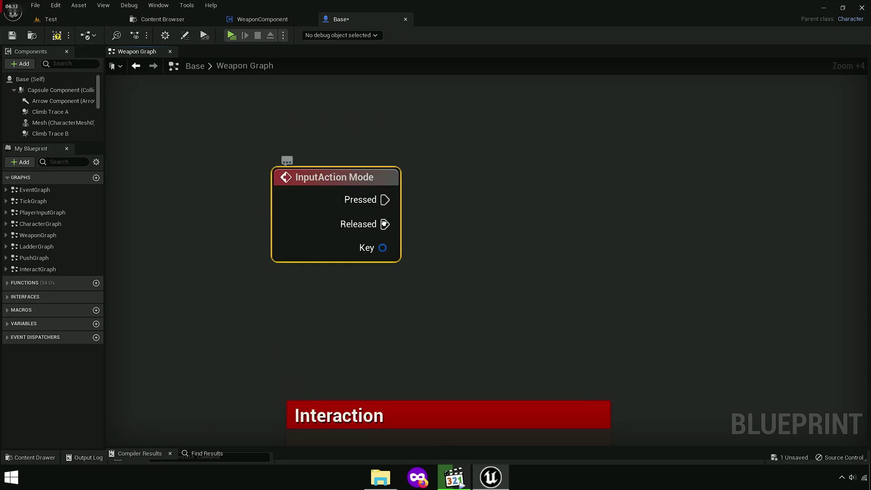
Step: Drag a WeaponComponent reference into the graph
{"action": "scroll", "coordinate": [406, 253], "scroll_direction": "down", "scroll_amount": 6}
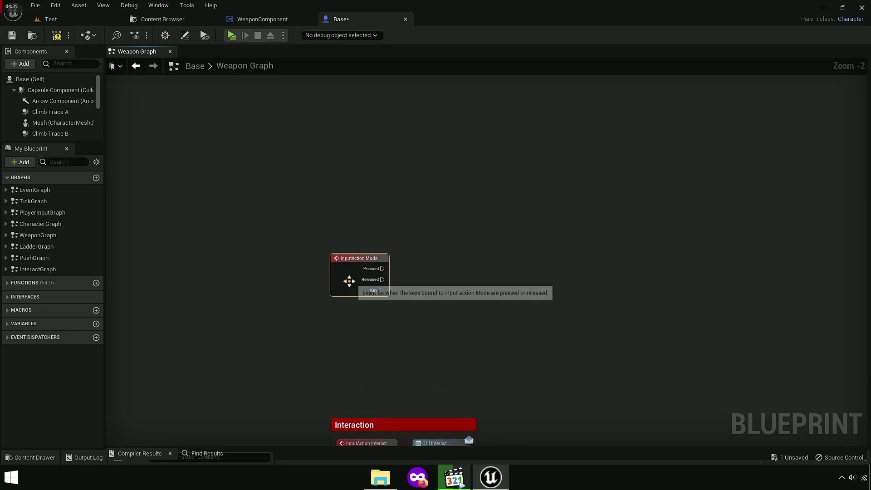
{"action": "scroll", "coordinate": [444, 354], "scroll_direction": "up", "scroll_amount": 5}
{"action": "scroll", "coordinate": [100, 112], "scroll_direction": "down", "scroll_amount": 3}
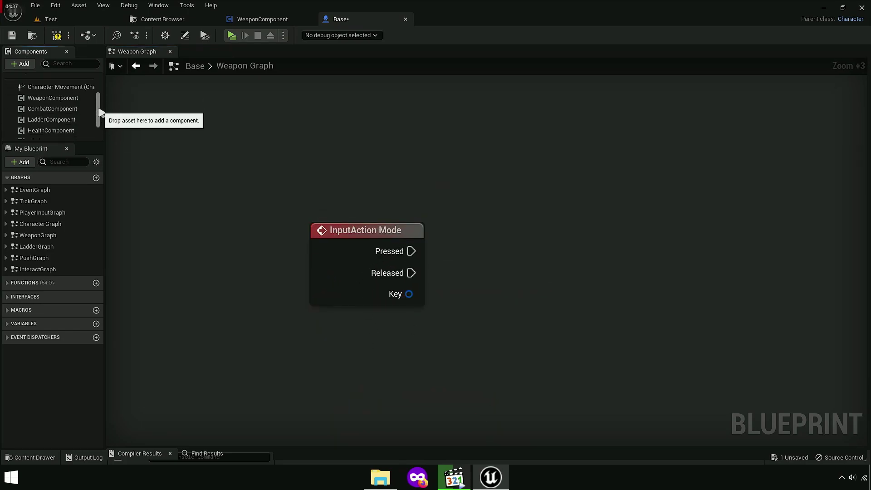
{"action": "left_click_drag", "start_coordinate": [98, 113], "coordinate": [98, 121]}
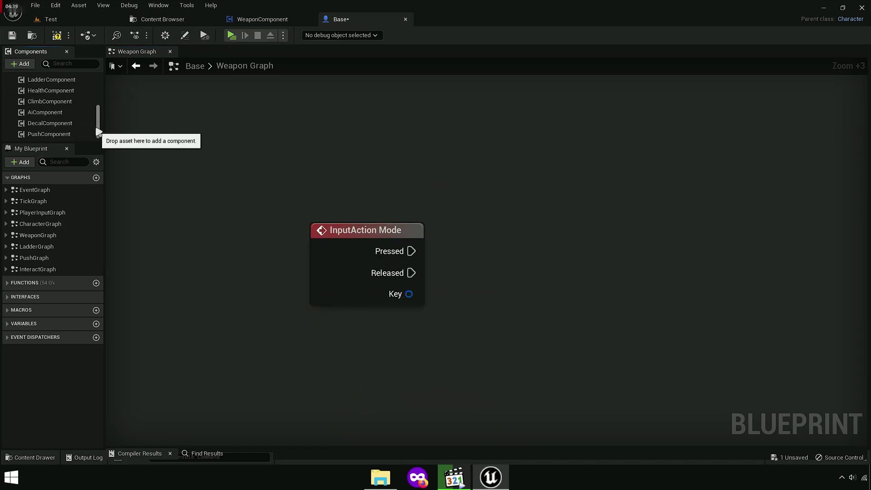
{"action": "left_click_drag", "start_coordinate": [97, 121], "coordinate": [98, 107]}
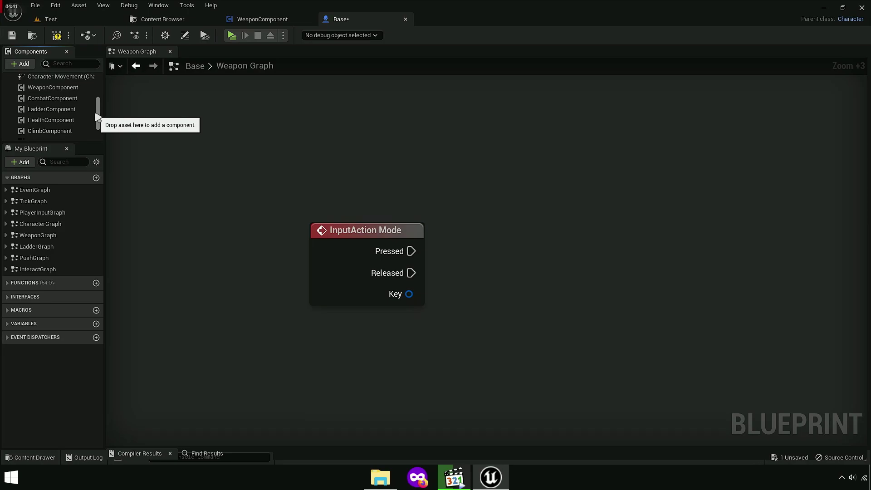
{"action": "left_click", "coordinate": [53, 88]}
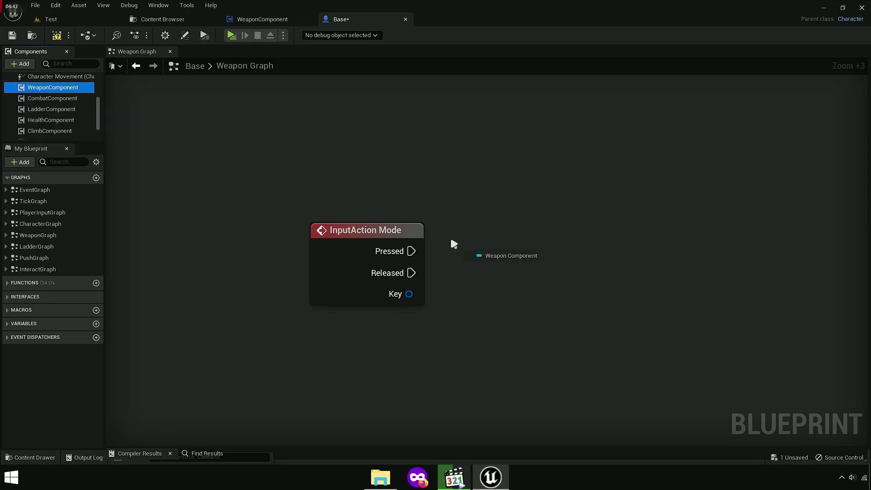
{"action": "left_click_drag", "start_coordinate": [454, 244], "coordinate": [453, 244]}
Step: Call WeaponComponent's Mode function from the Pressed output and straighten the wires
{"action": "left_click_drag", "start_coordinate": [534, 245], "coordinate": [576, 246]}
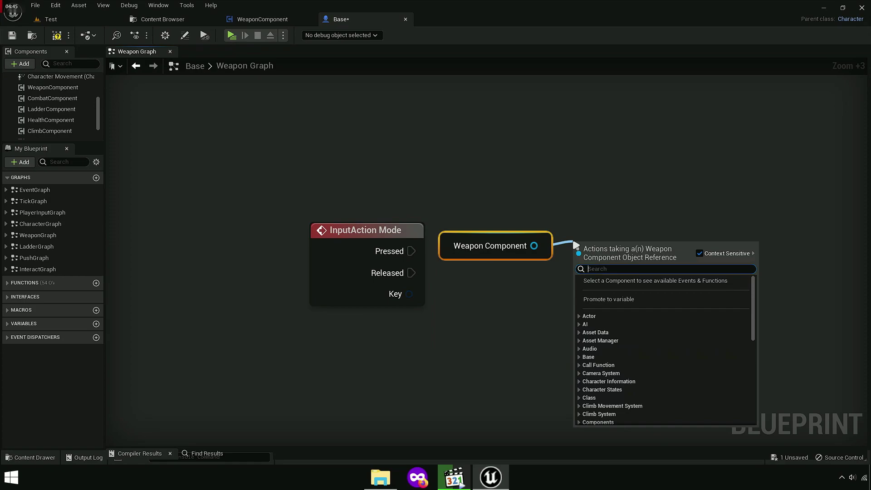
{"action": "type", "text": "mode"}
{"action": "left_click", "coordinate": [602, 288]}
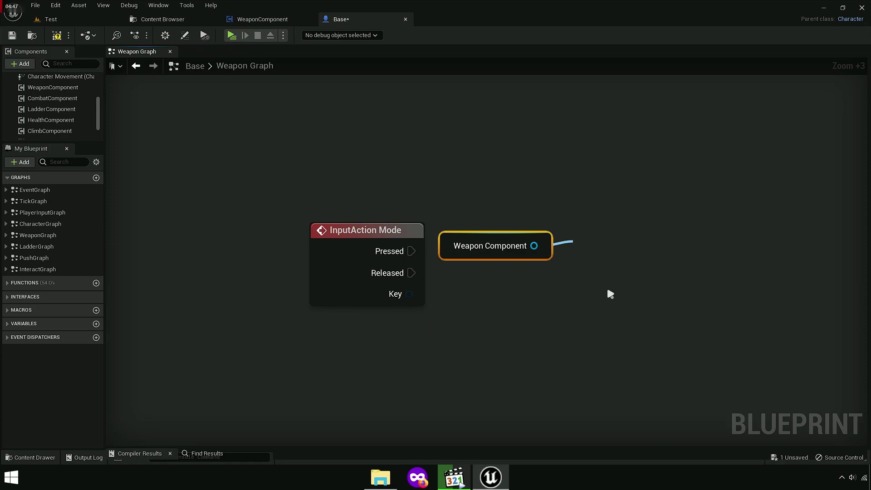
{"action": "left_click_drag", "start_coordinate": [598, 214], "coordinate": [608, 246]}
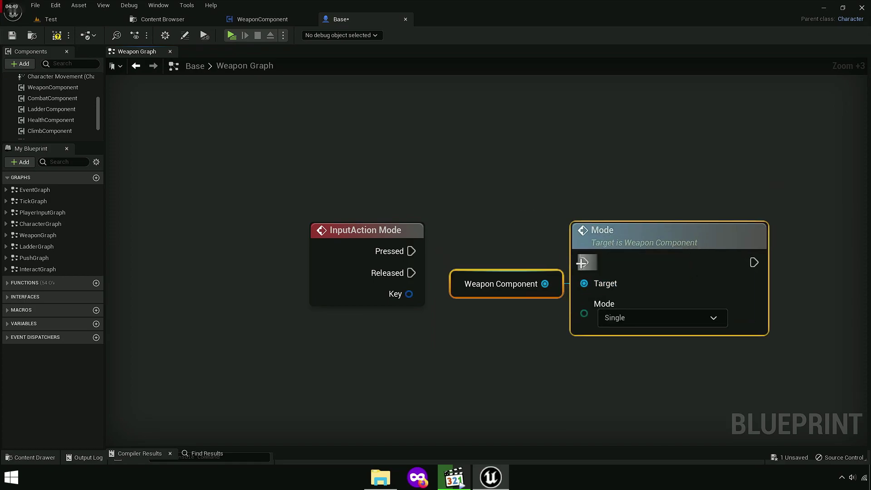
{"action": "left_click_drag", "start_coordinate": [411, 250], "coordinate": [584, 262]}
{"action": "key", "text": "ctrl+a"}
{"action": "key", "text": "q"}
Step: Wrap the nodes in a TEST comment, then compile and save Base
{"action": "right_click_drag", "start_coordinate": [553, 348], "coordinate": [493, 258]}
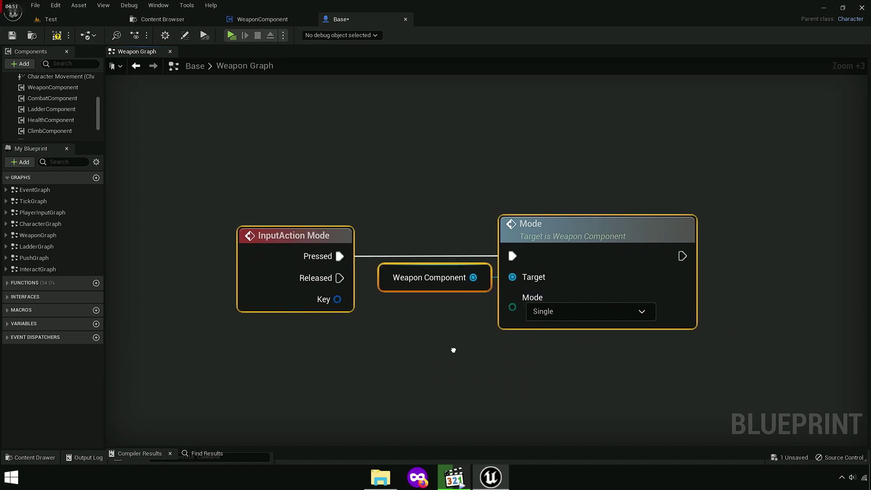
{"action": "scroll", "coordinate": [493, 259], "scroll_direction": "down", "scroll_amount": 4}
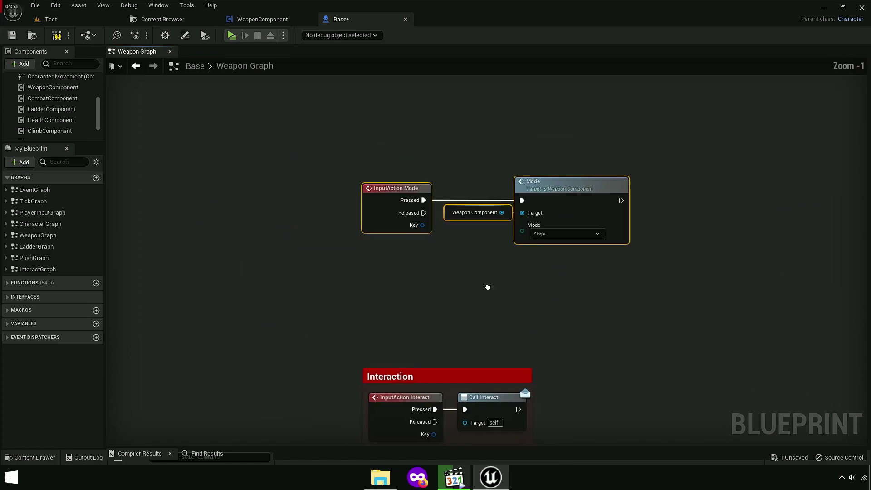
{"action": "type", "text": "c"}
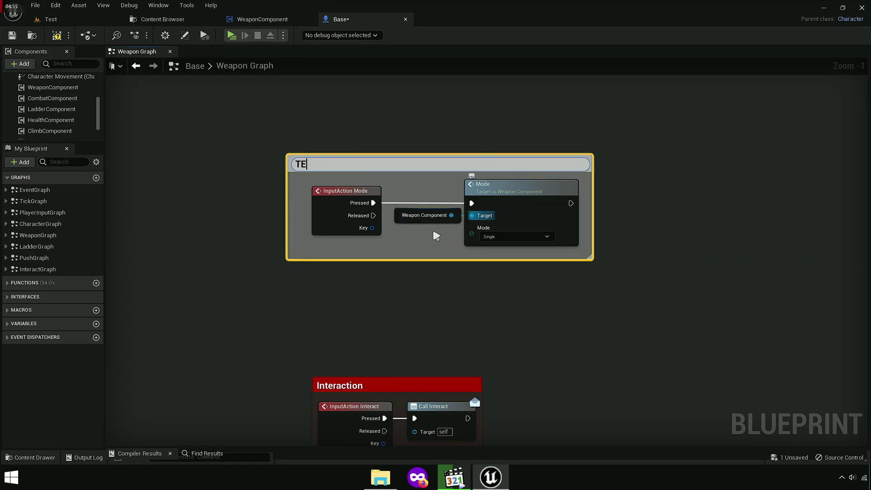
{"action": "type", "text": "ST"}
{"action": "left_click", "coordinate": [262, 248]}
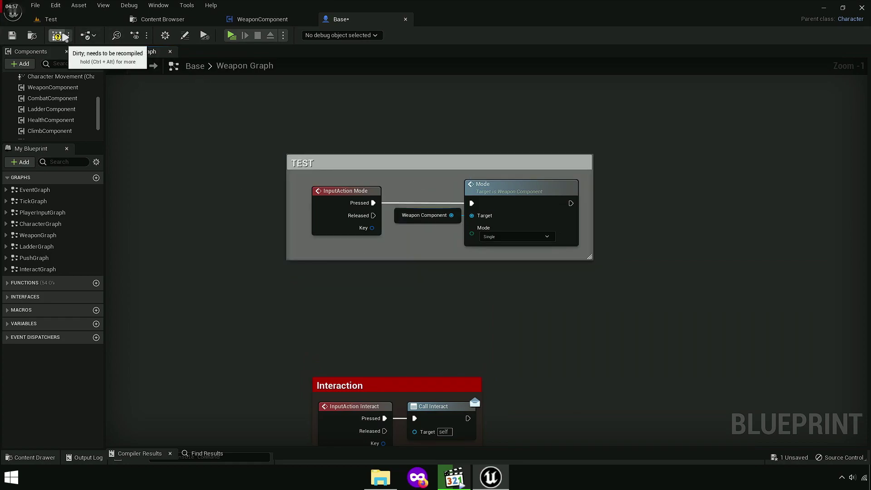
{"action": "left_click", "coordinate": [58, 36]}
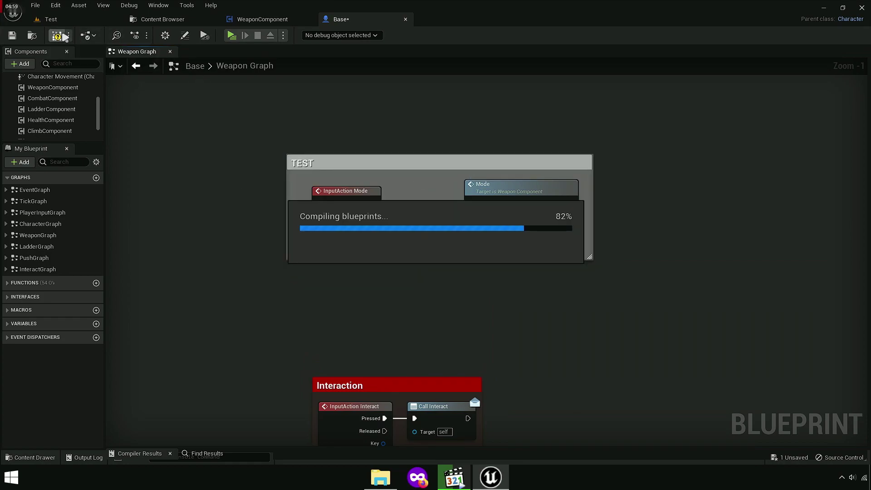
{"action": "left_click", "coordinate": [12, 36]}
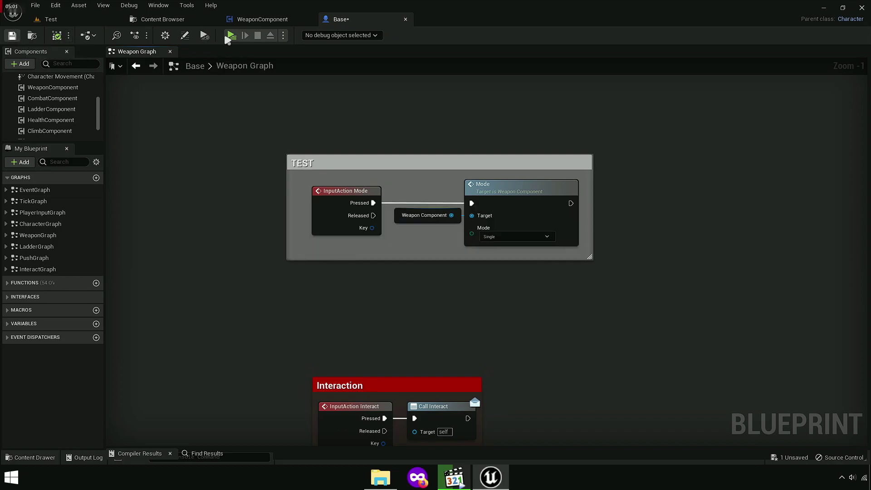
Step: Start a quick play session in the selected viewport after closing the Message Log, then stop it
{"action": "left_click", "coordinate": [230, 36]}
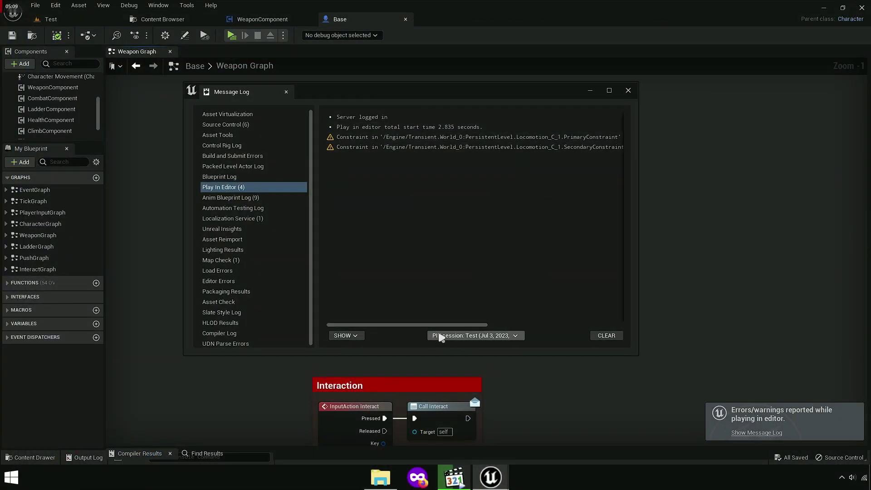
{"action": "left_click_drag", "start_coordinate": [483, 325], "coordinate": [617, 323]}
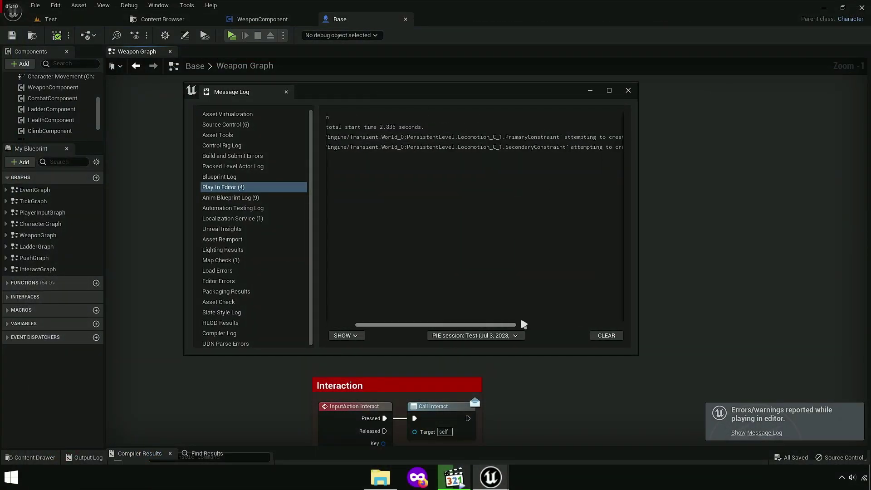
{"action": "left_click", "coordinate": [627, 90]}
{"action": "left_click", "coordinate": [283, 36]}
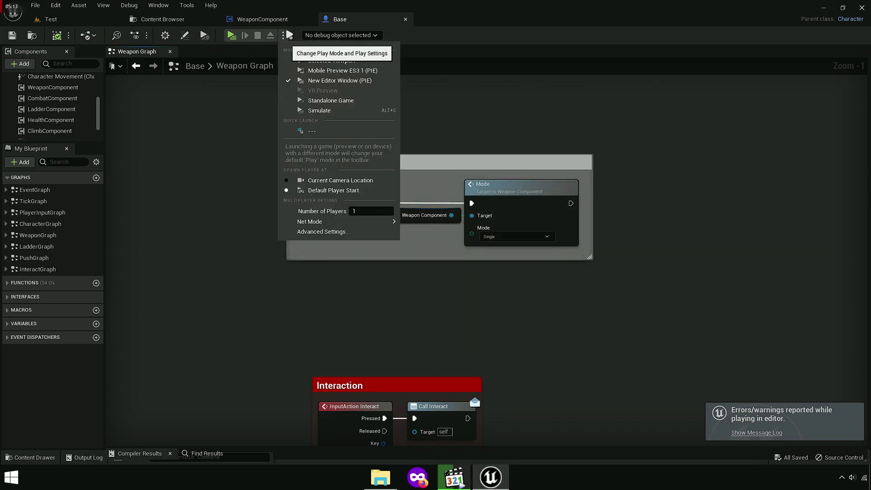
{"action": "left_click", "coordinate": [317, 61]}
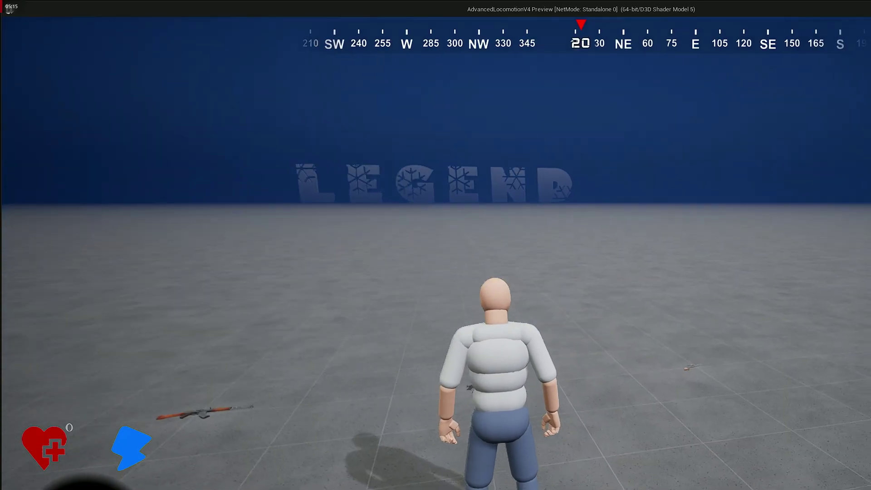
{"action": "key", "text": "Escape"}
Step: Play the Test level, walk to the pistol and pick it up, then end the test
{"action": "left_click", "coordinate": [75, 21]}
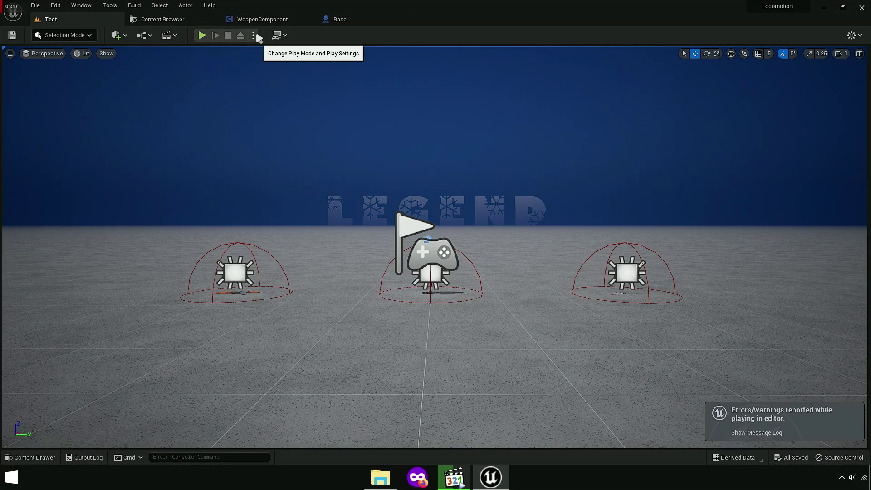
{"action": "left_click", "coordinate": [204, 35]}
{"action": "key", "text": "w"}
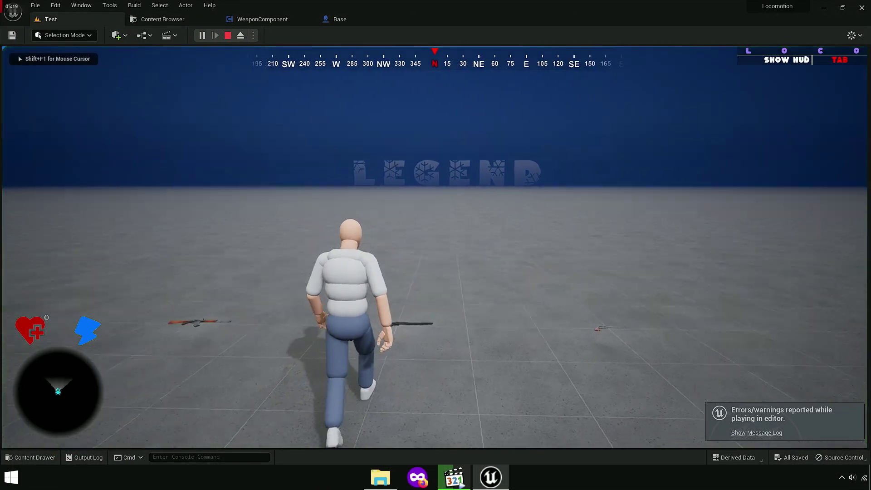
{"action": "key", "text": "w"}
{"action": "key", "text": "e"}
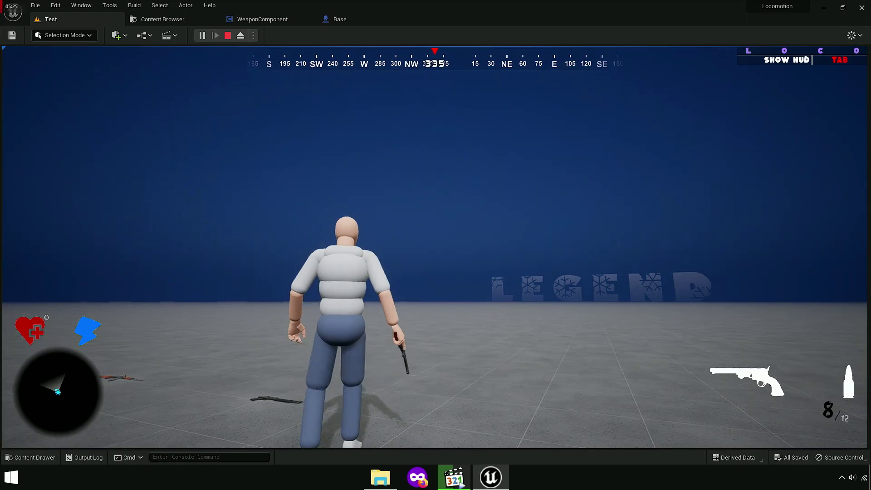
{"action": "right_click_drag", "start_coordinate": [434, 248], "coordinate": [435, 248]}
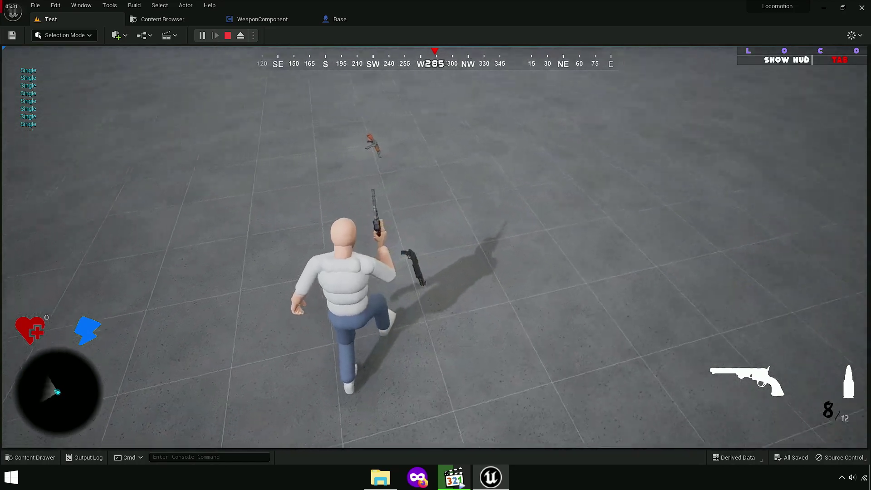
{"action": "key", "text": "Escape"}
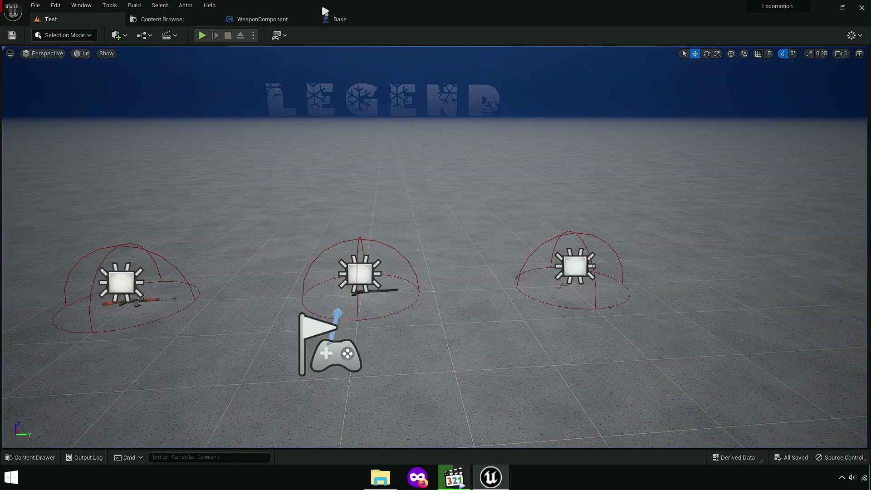
Step: Look over WeaponComponent's Mode function graph, then return to Base's Weapon Graph
{"action": "left_click", "coordinate": [351, 20]}
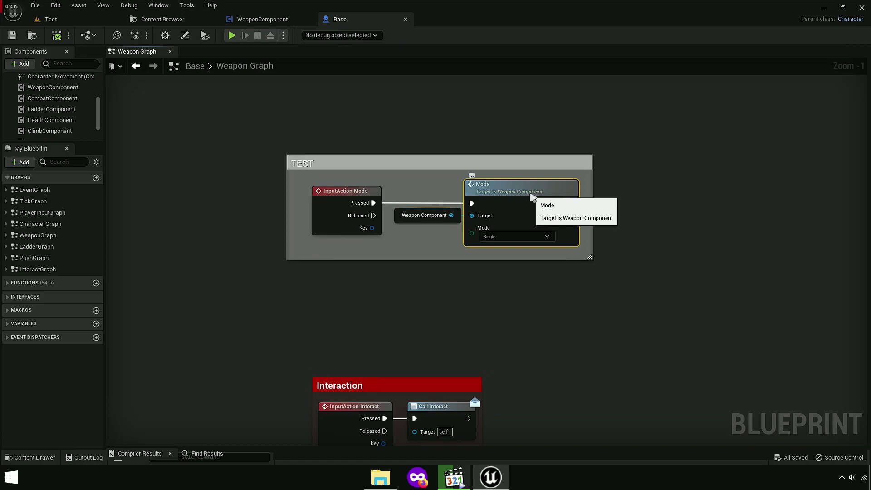
{"action": "double_click", "coordinate": [502, 191]}
{"action": "scroll", "coordinate": [499, 204], "scroll_direction": "up", "scroll_amount": 3}
{"action": "scroll", "coordinate": [590, 254], "scroll_direction": "up", "scroll_amount": 2}
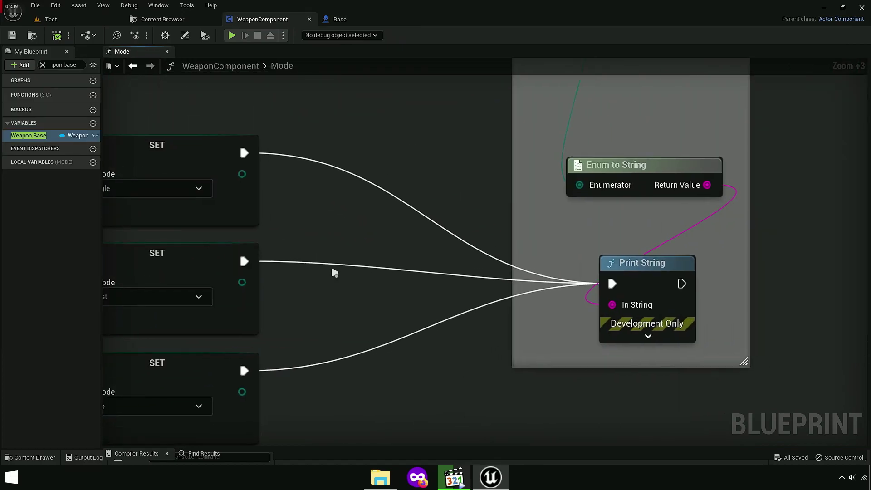
{"action": "scroll", "coordinate": [431, 254], "scroll_direction": "down", "scroll_amount": 6}
{"action": "right_click_drag", "start_coordinate": [431, 255], "coordinate": [484, 264]}
{"action": "left_click", "coordinate": [159, 19]}
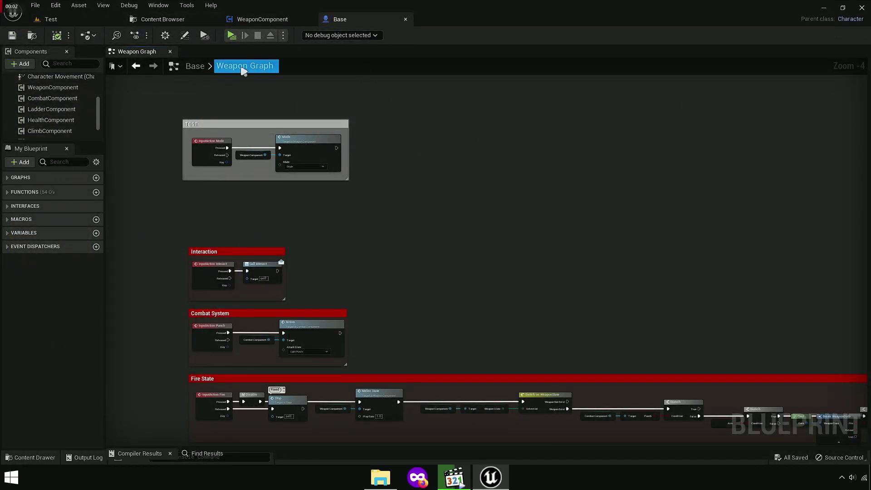
Step: In the Fire State section, break the Weapon Exist link to the Branch after Switch on WeaponState
{"action": "scroll", "coordinate": [258, 221], "scroll_direction": "up", "scroll_amount": 5}
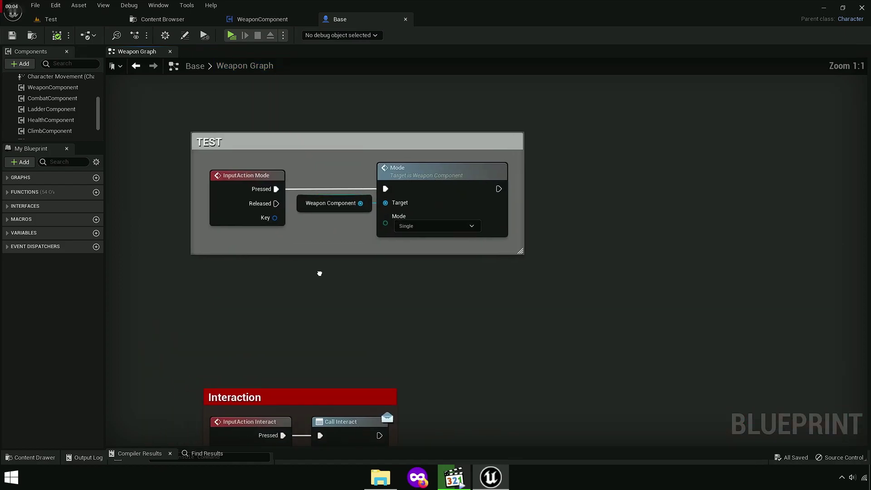
{"action": "right_click_drag", "start_coordinate": [320, 273], "coordinate": [432, 270]}
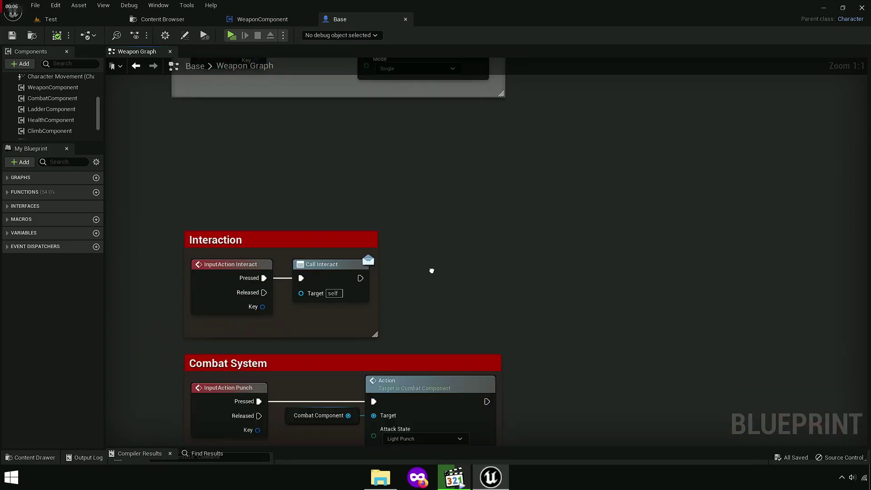
{"action": "scroll", "coordinate": [346, 262], "scroll_direction": "down", "scroll_amount": 4}
{"action": "scroll", "coordinate": [252, 154], "scroll_direction": "up", "scroll_amount": 4}
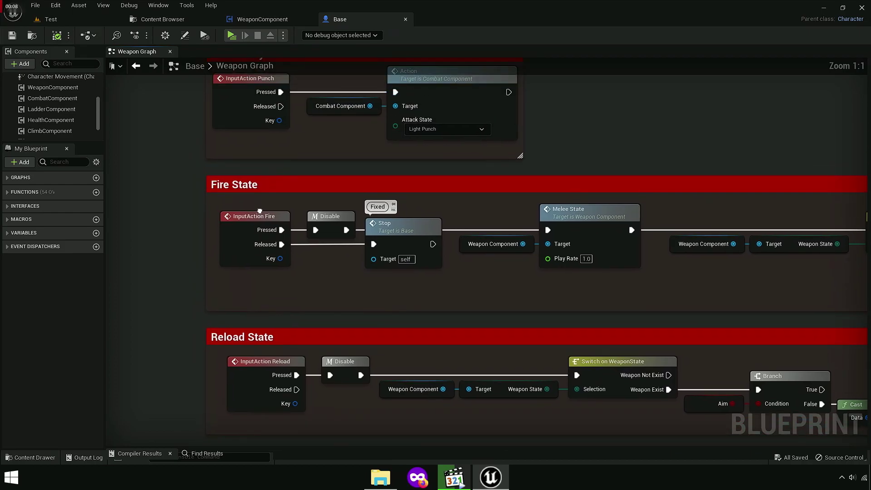
{"action": "scroll", "coordinate": [228, 169], "scroll_direction": "up", "scroll_amount": 5, "text": "ctrl"}
{"action": "left_click", "coordinate": [228, 169]}
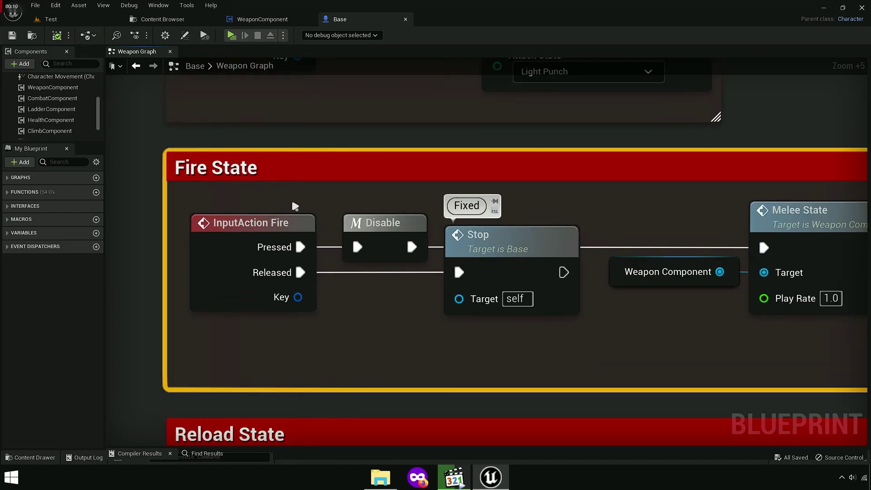
{"action": "mouse_move", "coordinate": [406, 309]}
{"action": "right_mouse_down"}
{"action": "mouse_move", "coordinate": [384, 352]}
{"action": "mouse_move", "coordinate": [346, 356]}
{"action": "right_mouse_up"}
{"action": "scroll", "coordinate": [381, 353], "scroll_direction": "down", "scroll_amount": 2}
{"action": "right_click_drag", "start_coordinate": [352, 320], "coordinate": [350, 353]}
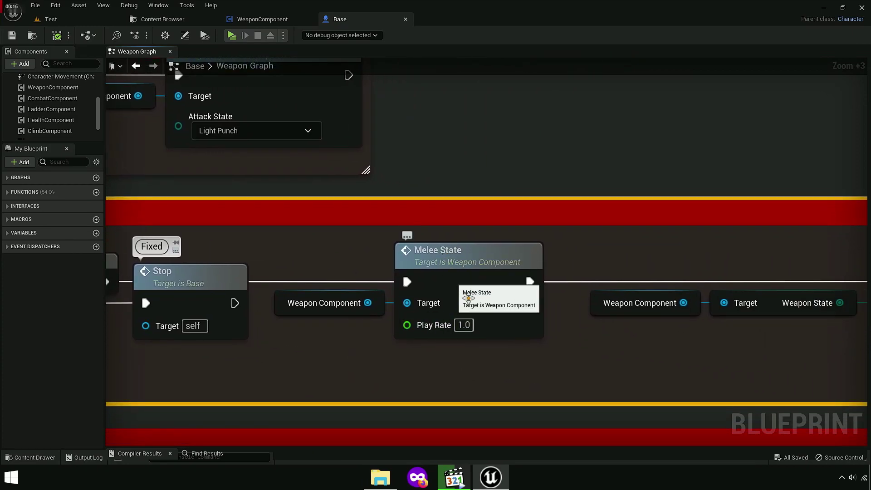
{"action": "right_click_drag", "start_coordinate": [462, 277], "coordinate": [192, 281]}
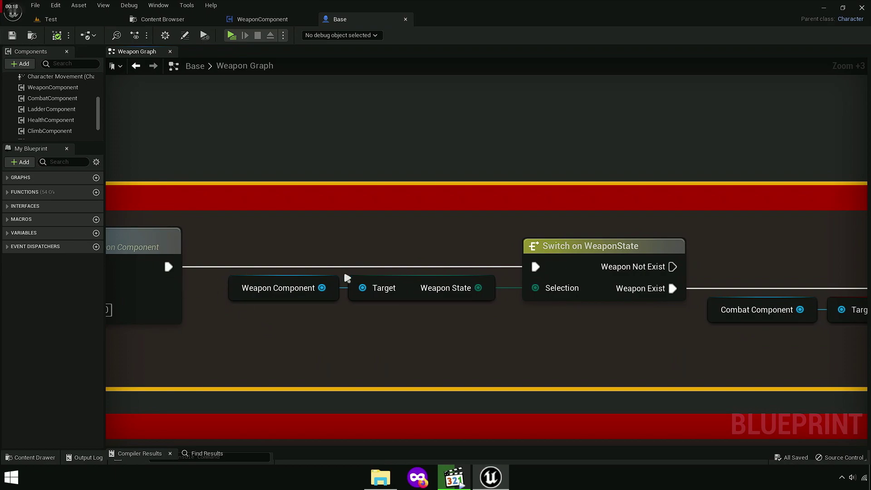
{"action": "right_click_drag", "start_coordinate": [627, 274], "coordinate": [316, 272]}
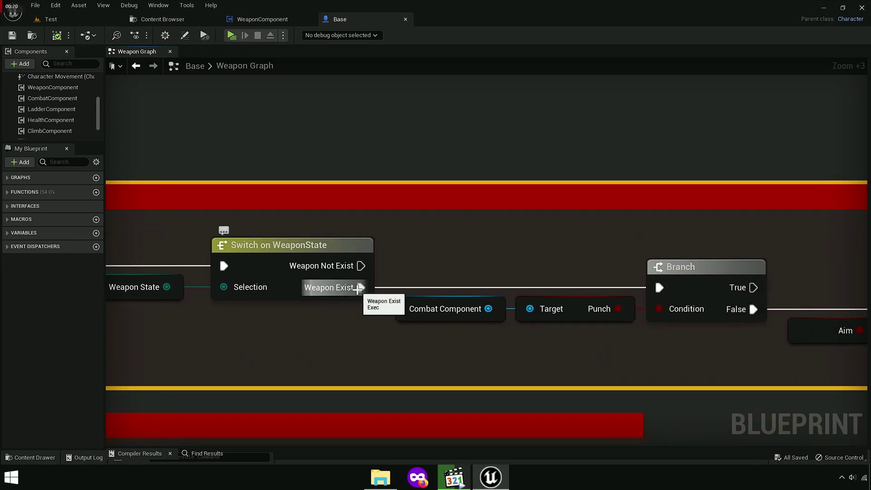
{"action": "right_click_drag", "start_coordinate": [356, 321], "coordinate": [375, 352]}
{"action": "right_click", "coordinate": [378, 318]}
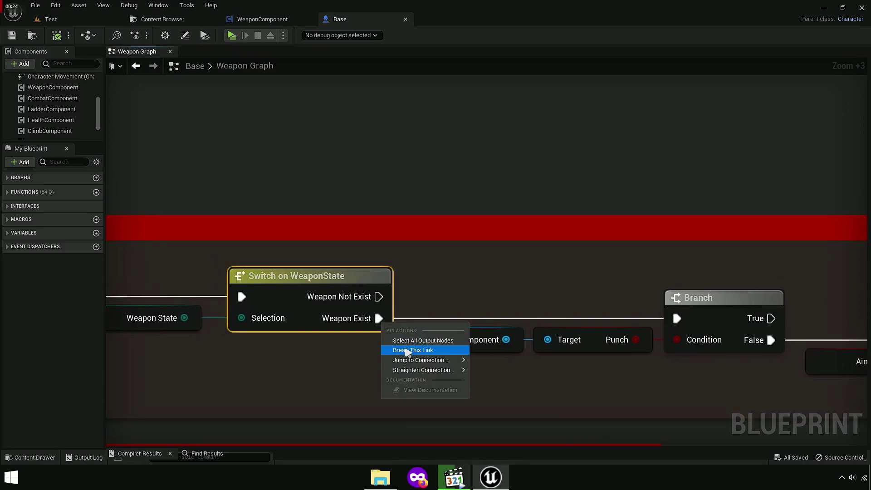
{"action": "left_click", "coordinate": [407, 355]}
{"action": "scroll", "coordinate": [444, 365], "scroll_direction": "down", "scroll_amount": 2}
{"action": "scroll", "coordinate": [443, 365], "scroll_direction": "down", "scroll_amount": 7}
Step: Place a Weapon Component reference and attach a Get Weapon Base node to it
{"action": "scroll", "coordinate": [443, 366], "scroll_direction": "up", "scroll_amount": 2}
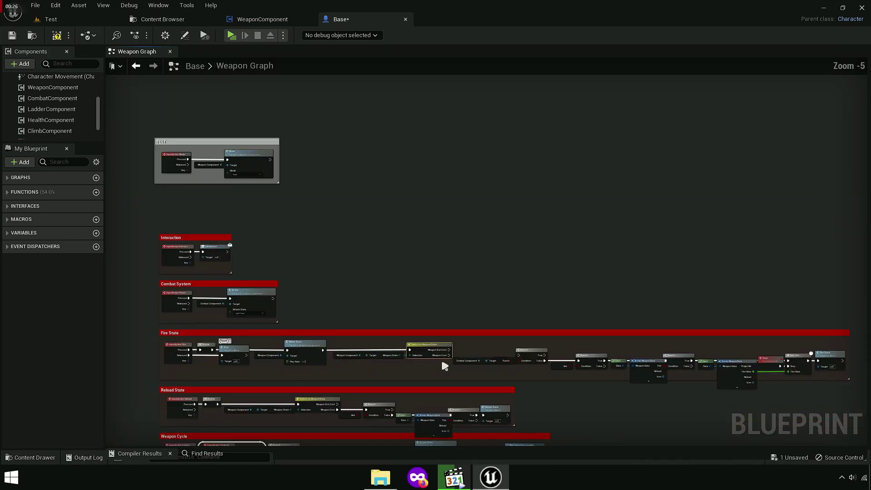
{"action": "right_click_drag", "start_coordinate": [408, 293], "coordinate": [415, 272]}
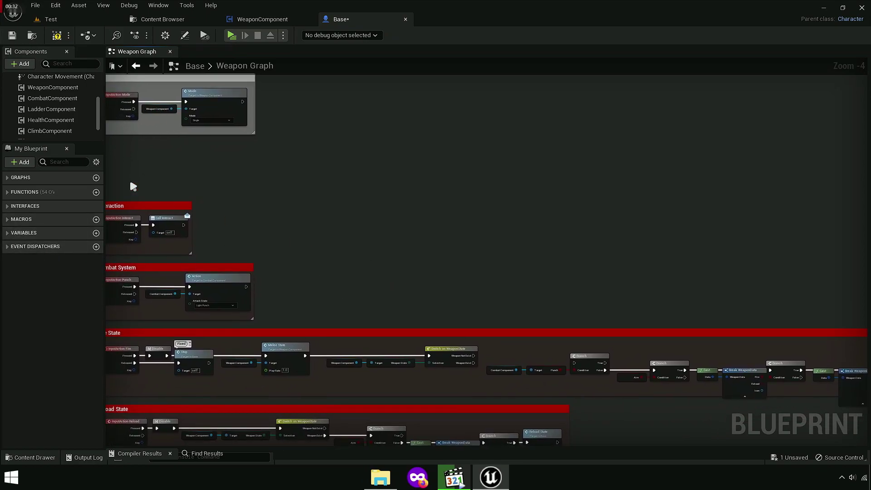
{"action": "scroll", "coordinate": [63, 131], "scroll_direction": "down", "scroll_amount": 2}
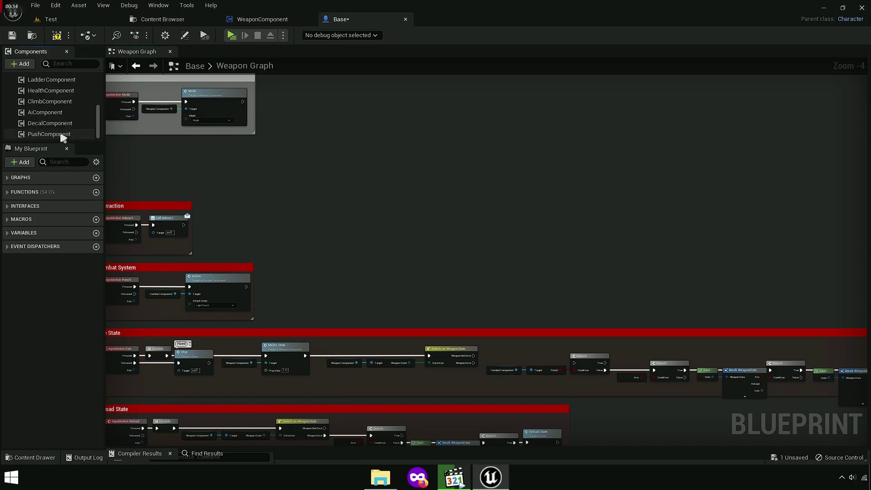
{"action": "type", "text": "wea"}
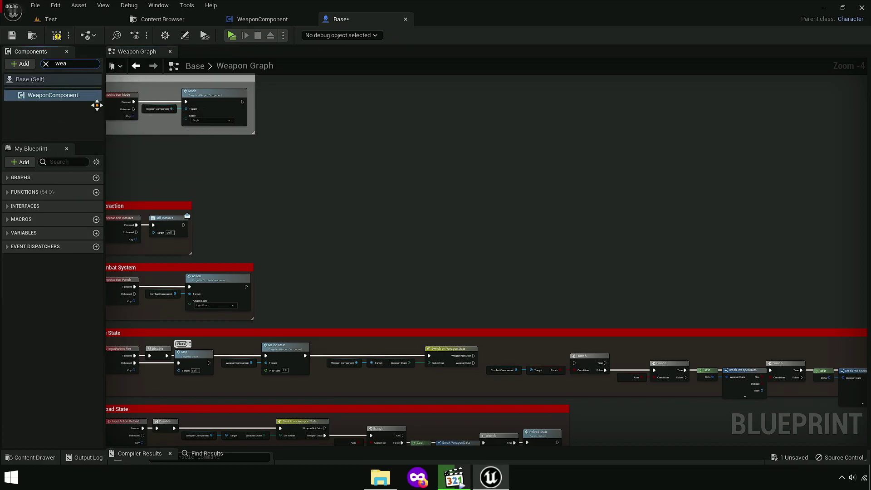
{"action": "left_click_drag", "start_coordinate": [45, 95], "coordinate": [346, 224]}
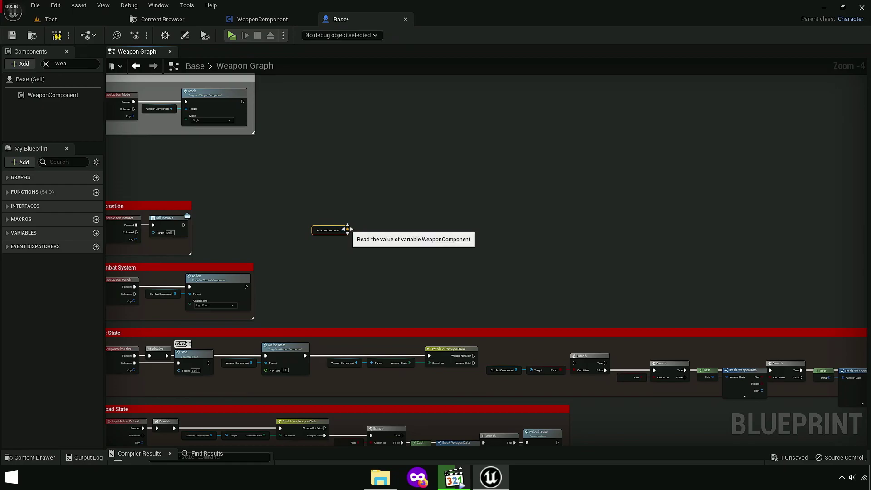
{"action": "key", "text": "Home"}
{"action": "left_click_drag", "start_coordinate": [358, 139], "coordinate": [408, 148]}
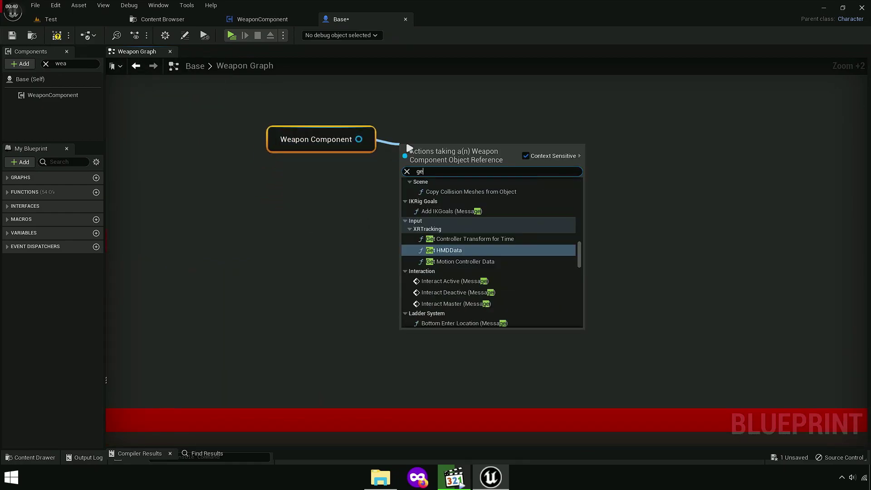
{"action": "type", "text": "getwea"}
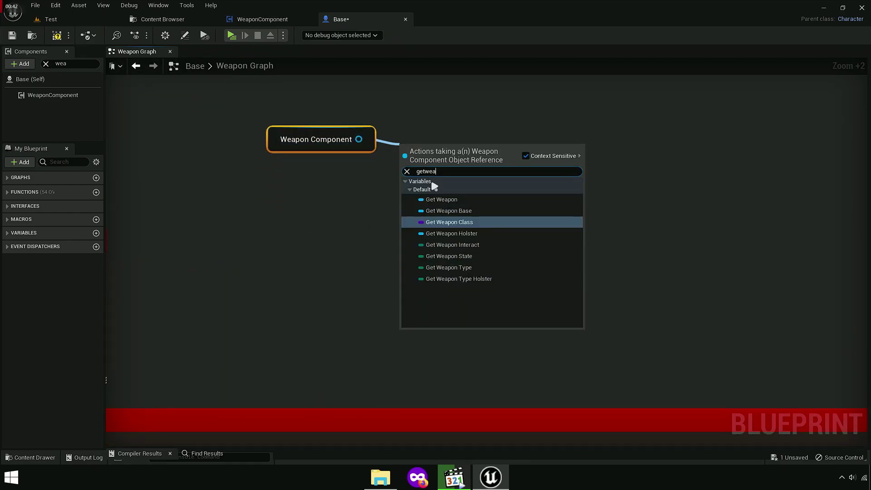
{"action": "left_click", "coordinate": [470, 211]}
Step: Attach a Get Fire Mode node to the Weapon Base output
{"action": "left_click_drag", "start_coordinate": [449, 152], "coordinate": [439, 146]}
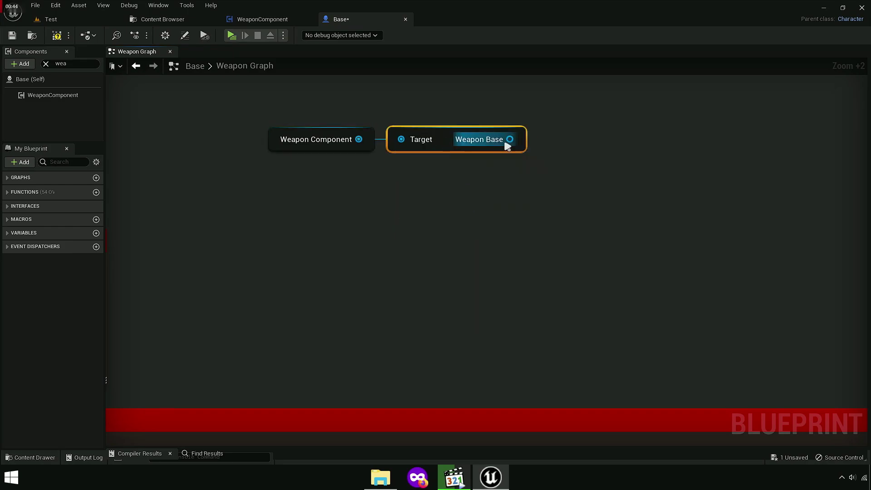
{"action": "left_click_drag", "start_coordinate": [510, 139], "coordinate": [553, 141]}
{"action": "type", "text": "getmode"}
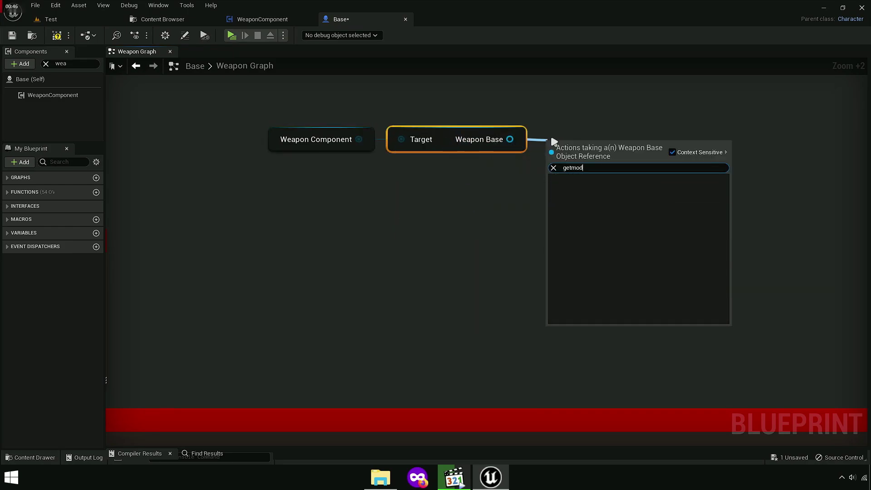
{"action": "key", "text": "BackSpace"}
{"action": "key", "text": "BackSpace"}
{"action": "key", "text": "BackSpace"}
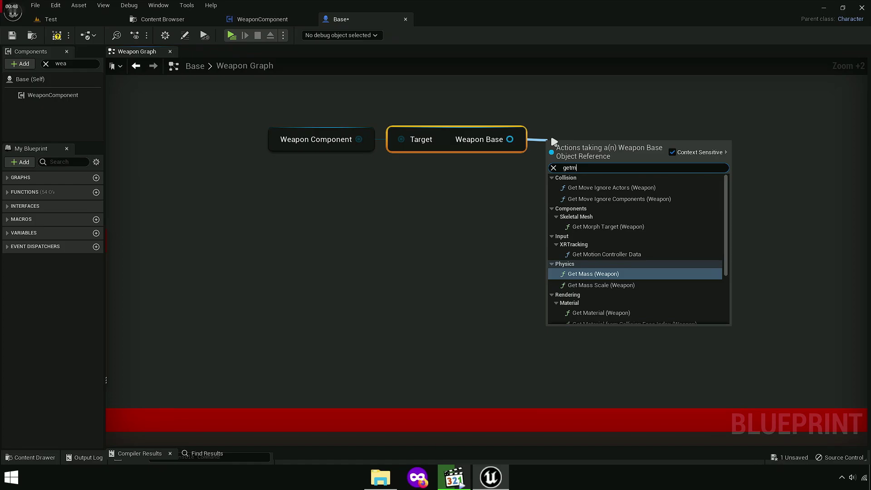
{"action": "key", "text": "BackSpace"}
{"action": "type", "text": "fire"}
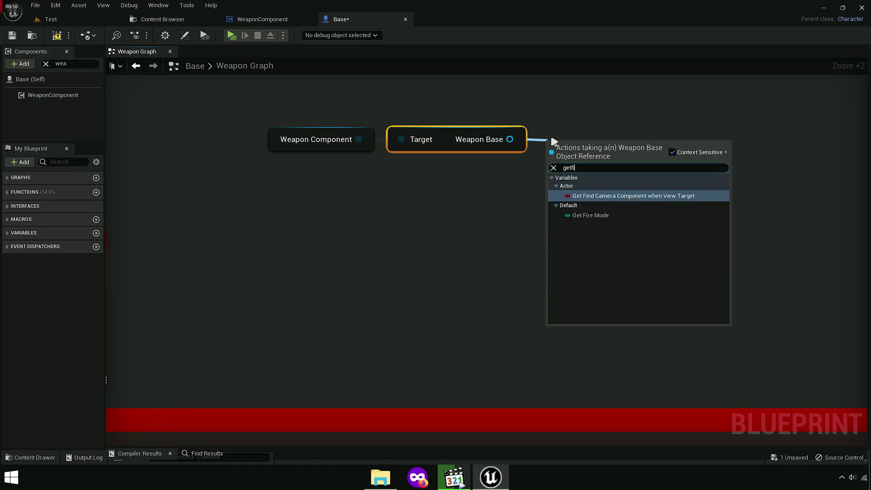
{"action": "left_click", "coordinate": [577, 195]}
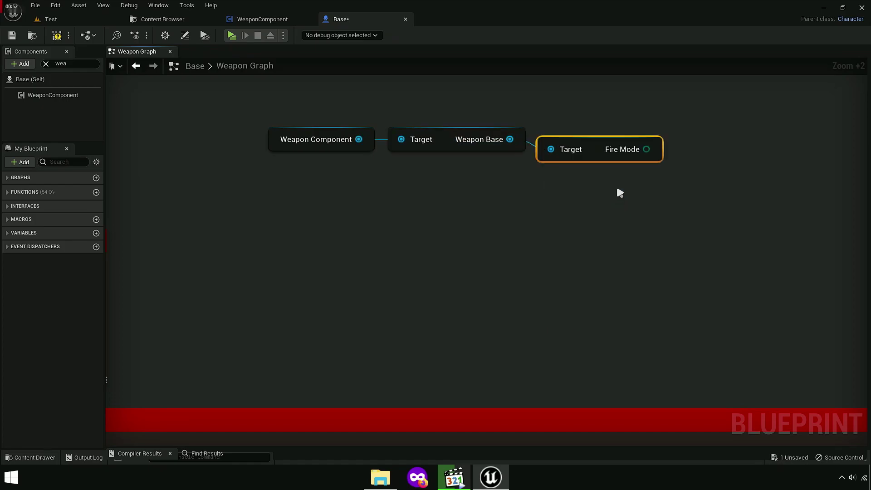
{"action": "scroll", "coordinate": [547, 203], "scroll_direction": "down", "scroll_amount": 5}
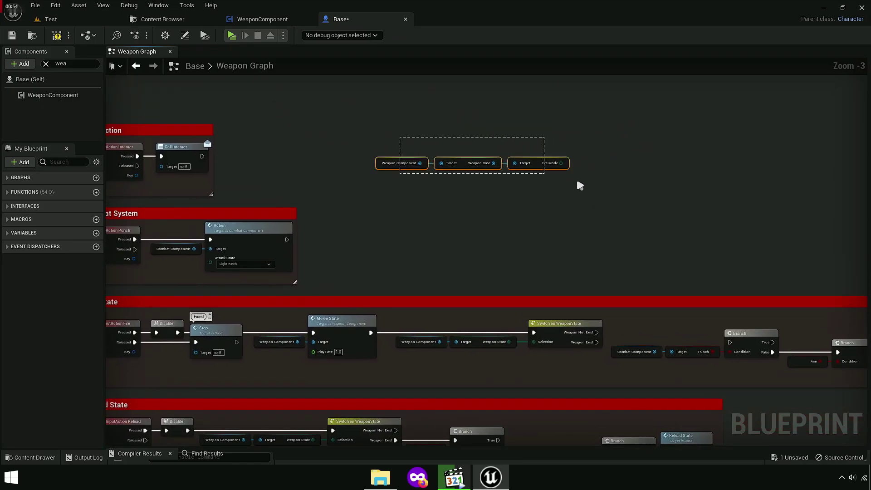
{"action": "scroll", "coordinate": [540, 171], "scroll_direction": "up", "scroll_amount": 4}
Step: Add a Switch on FireMode node from Fire Mode and arrange it beside the getters
{"action": "left_click_drag", "start_coordinate": [587, 171], "coordinate": [633, 165]}
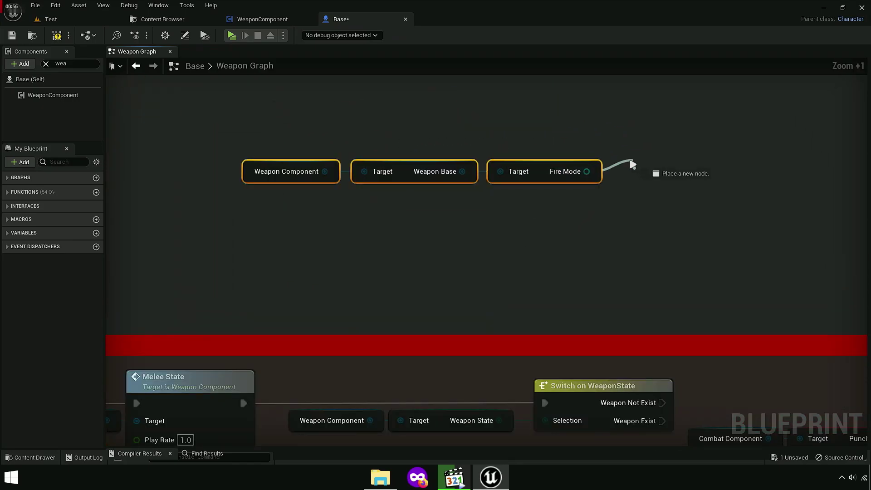
{"action": "left_click", "coordinate": [683, 214]}
{"action": "left_click_drag", "start_coordinate": [683, 216], "coordinate": [663, 188]}
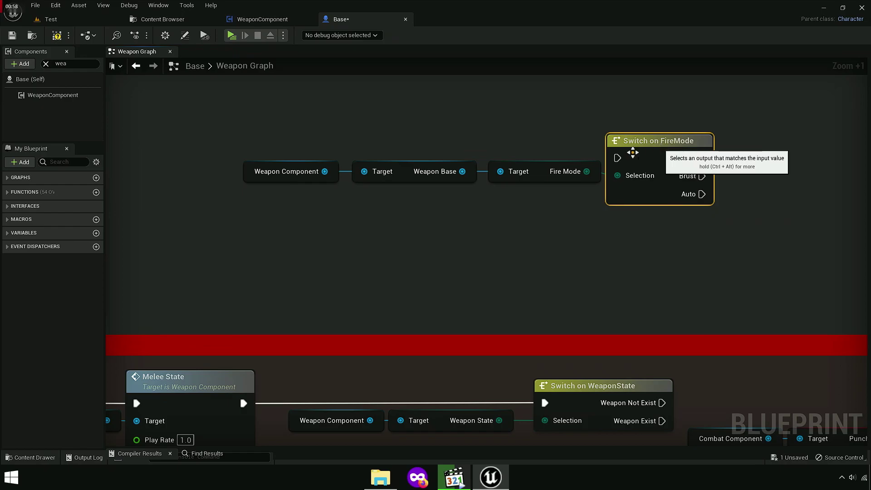
{"action": "left_click_drag", "start_coordinate": [261, 132], "coordinate": [649, 206]}
{"action": "right_click_drag", "start_coordinate": [649, 206], "coordinate": [458, 180]}
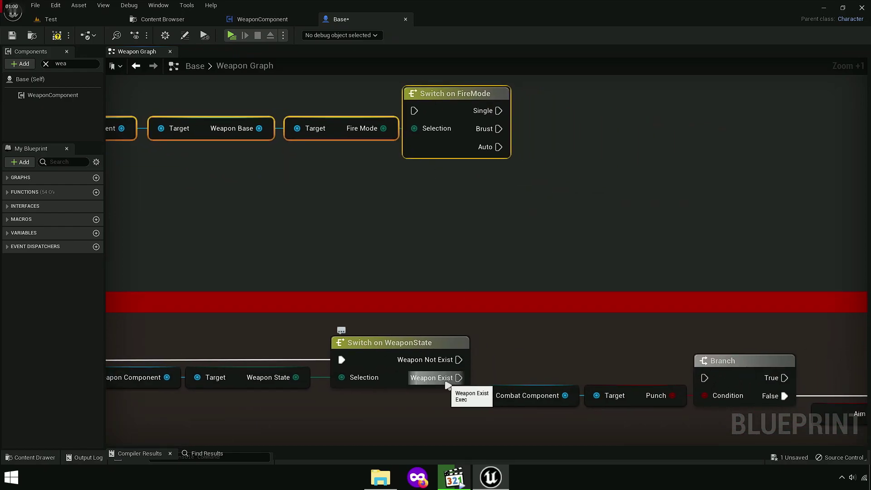
Step: Wire Weapon Exist into the FireMode switch and its Auto case into the Branch
{"action": "left_click_drag", "start_coordinate": [447, 384], "coordinate": [415, 111]}
{"action": "mouse_move", "coordinate": [418, 129]}
{"action": "right_mouse_down"}
{"action": "mouse_move", "coordinate": [417, 262]}
{"action": "mouse_move", "coordinate": [391, 215]}
{"action": "right_mouse_up"}
{"action": "scroll", "coordinate": [416, 262], "scroll_direction": "down", "scroll_amount": 6}
{"action": "scroll", "coordinate": [511, 272], "scroll_direction": "up", "scroll_amount": 1}
{"action": "scroll", "coordinate": [391, 215], "scroll_direction": "up", "scroll_amount": 2}
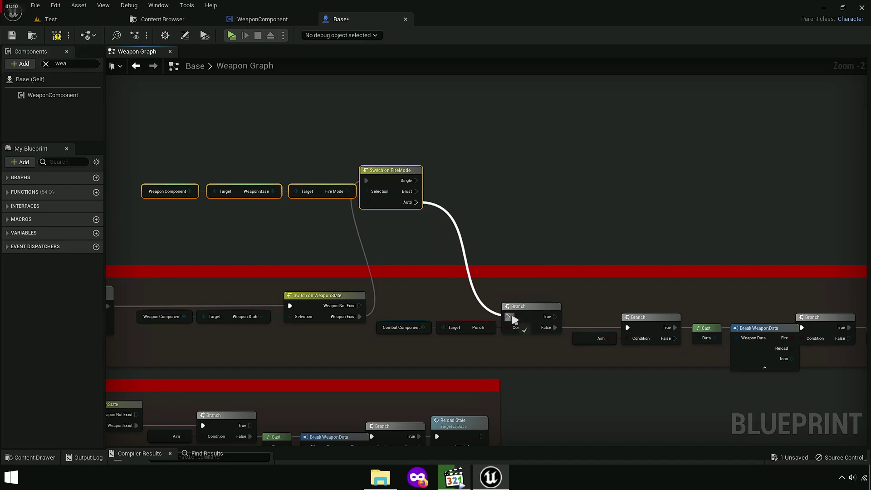
{"action": "left_click_drag", "start_coordinate": [481, 295], "coordinate": [508, 317]}
{"action": "scroll", "coordinate": [426, 217], "scroll_direction": "up", "scroll_amount": 4}
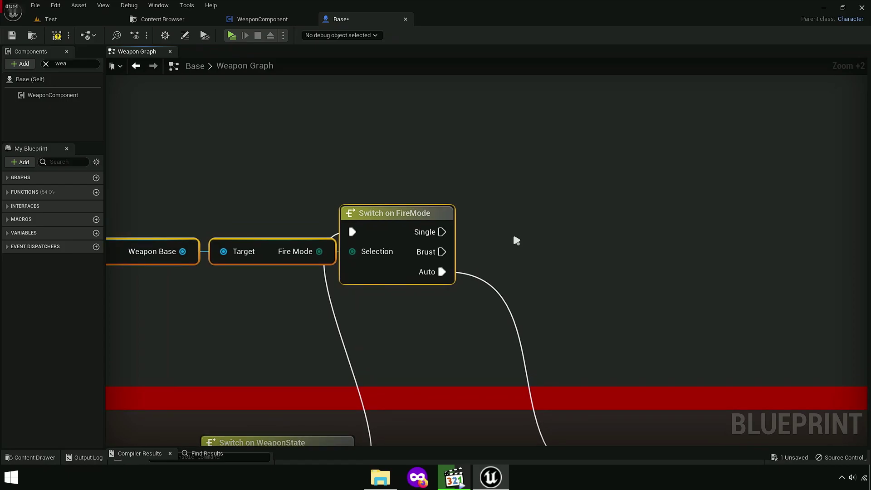
{"action": "scroll", "coordinate": [513, 233], "scroll_direction": "up", "scroll_amount": 3}
Step: Save the Base blueprint and all unsaved assets
{"action": "left_click", "coordinate": [515, 249]}
{"action": "key", "text": "ctrl+b"}
{"action": "key", "text": "ctrl+shift+s"}
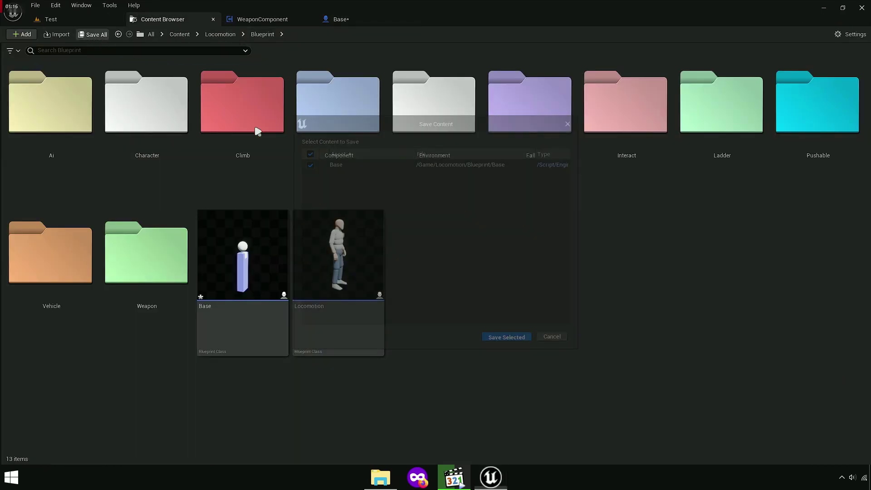
{"action": "key", "text": "Return"}
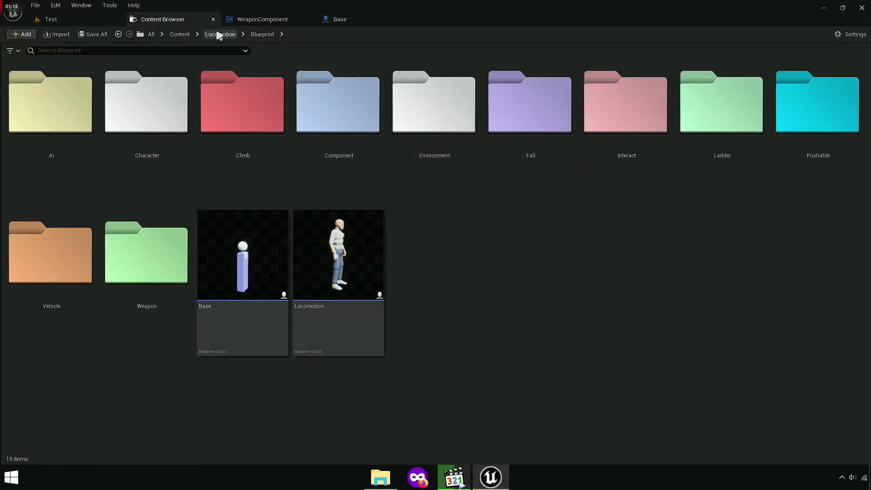
Step: Browse to Locomotion > Blueprint > Weapon and open the WeaponBase Blueprint
{"action": "left_click", "coordinate": [220, 35]}
{"action": "double_click", "coordinate": [168, 69]}
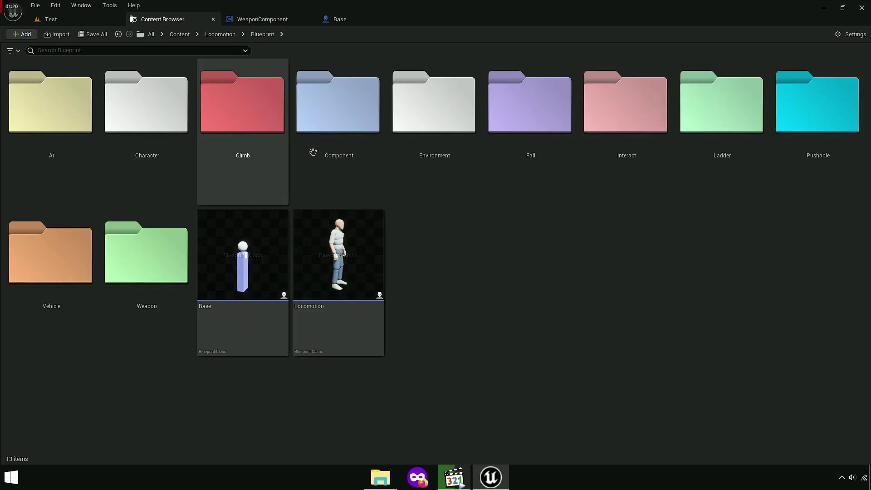
{"action": "double_click", "coordinate": [150, 279]}
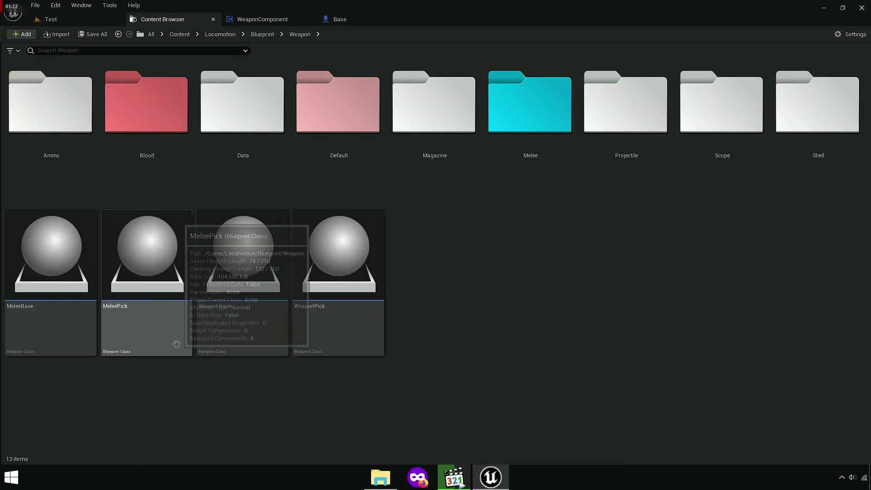
{"action": "left_click", "coordinate": [363, 329]}
{"action": "left_click", "coordinate": [214, 326]}
{"action": "double_click", "coordinate": [228, 324]}
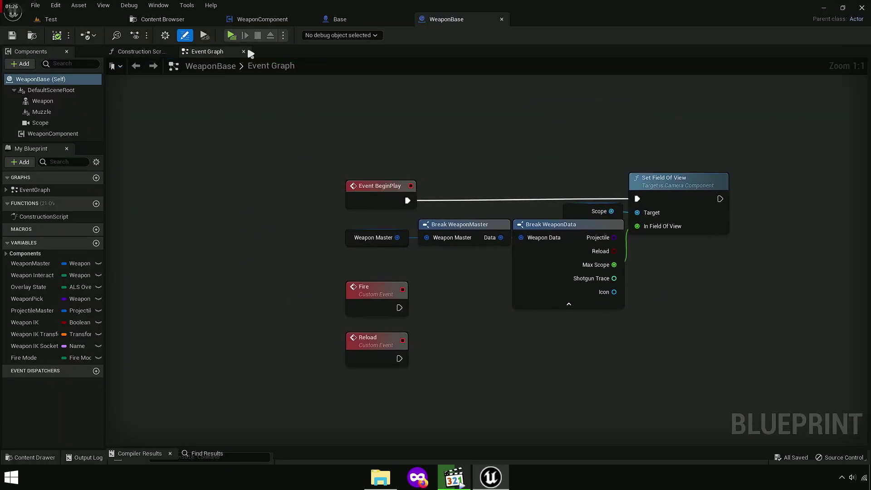
Step: Close WeaponBase's graph tabs, add an Integer variable named Single Fire, and compile
{"action": "left_click", "coordinate": [248, 51]}
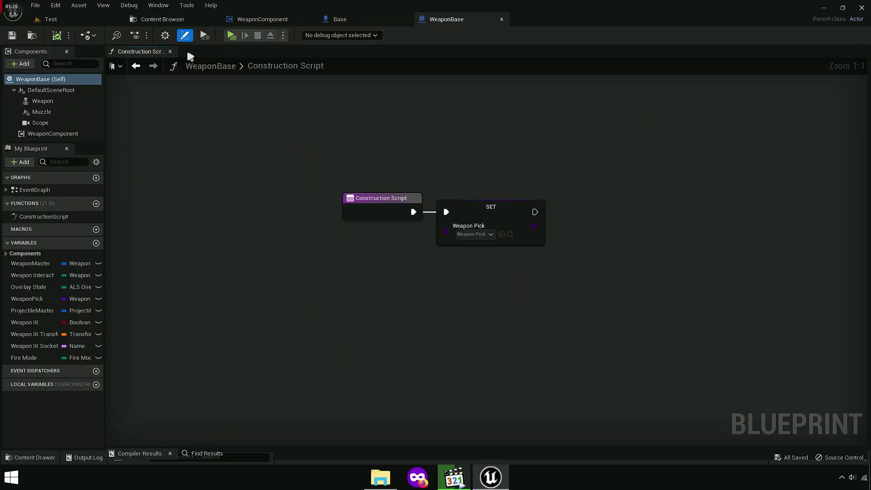
{"action": "left_click", "coordinate": [170, 51]}
{"action": "left_click", "coordinate": [96, 244]}
{"action": "type", "text": "Single Fire"}
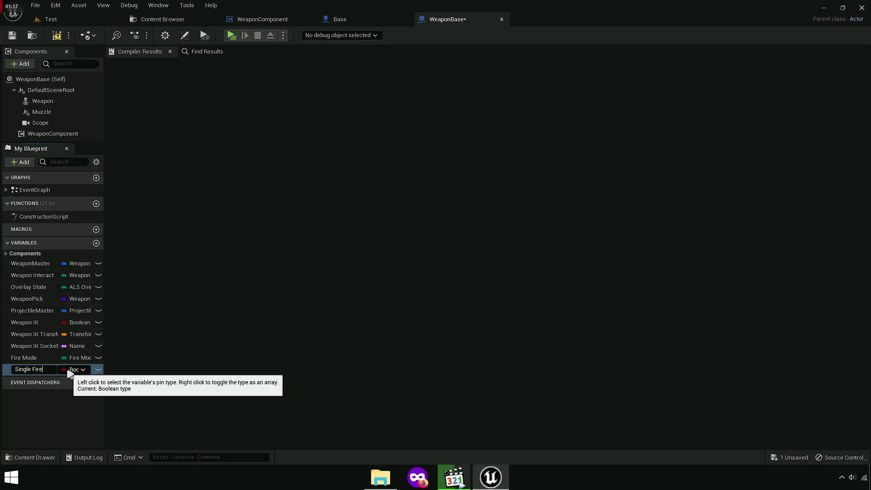
{"action": "key", "text": "Return"}
{"action": "left_click", "coordinate": [75, 369]}
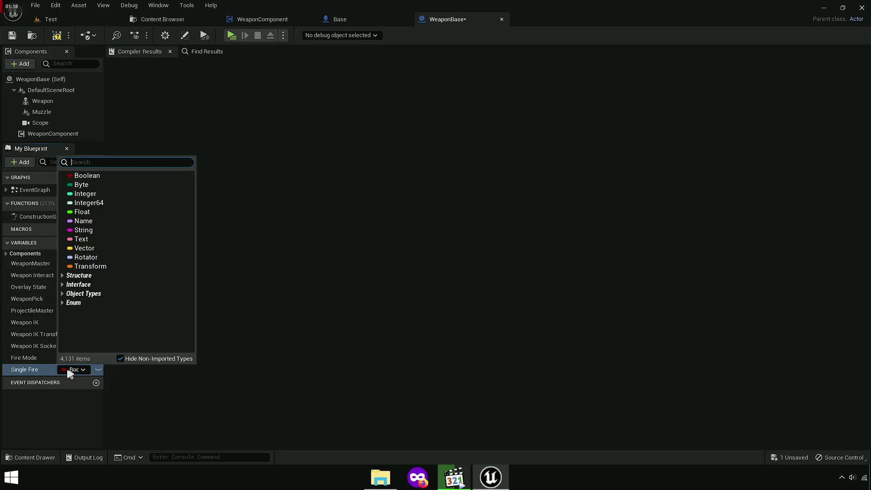
{"action": "left_click", "coordinate": [92, 196]}
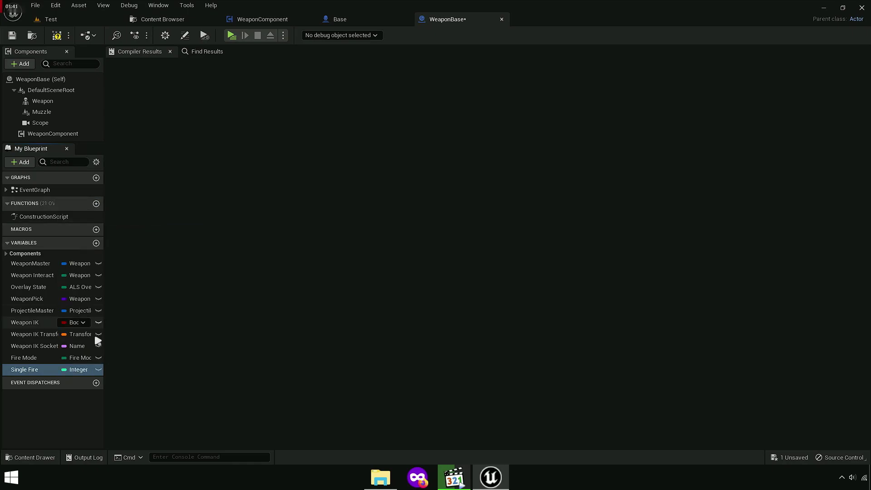
{"action": "left_click", "coordinate": [57, 36]}
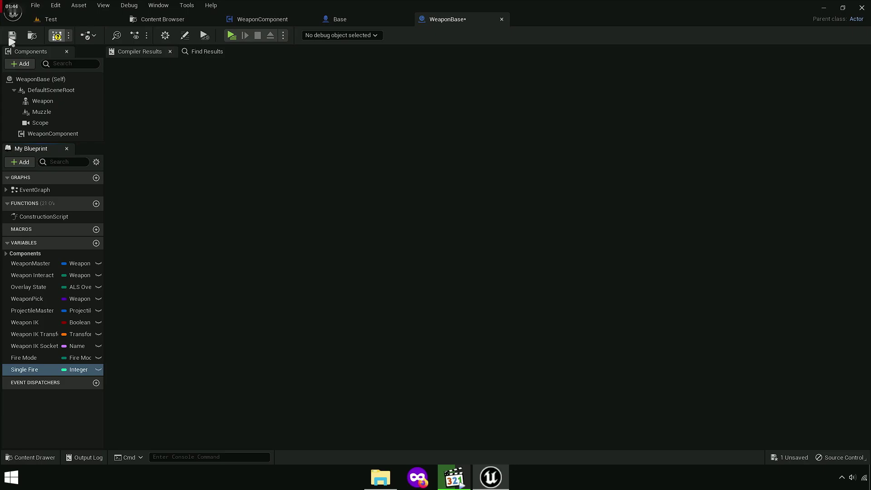
{"action": "left_click", "coordinate": [159, 19]}
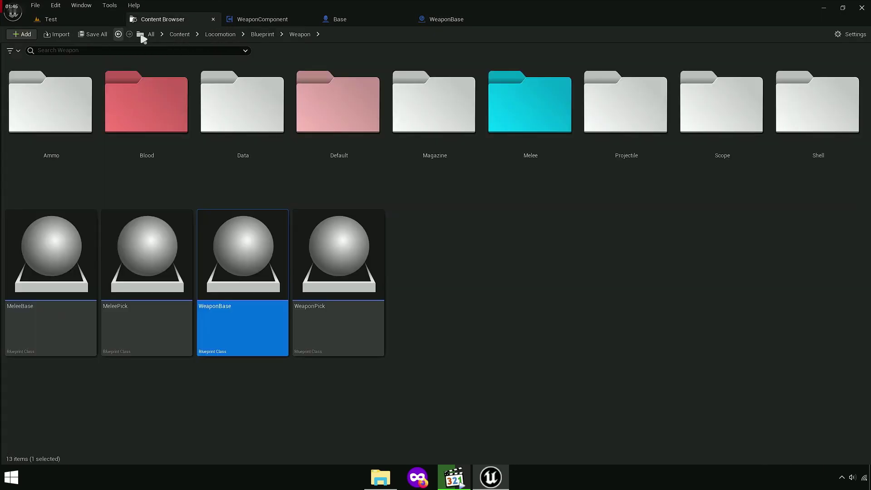
Step: In Base's Weapon Graph, paste Weapon Component and Weapon Base getters and add Set Single Fire
{"action": "left_click", "coordinate": [463, 20]}
{"action": "left_click", "coordinate": [347, 20]}
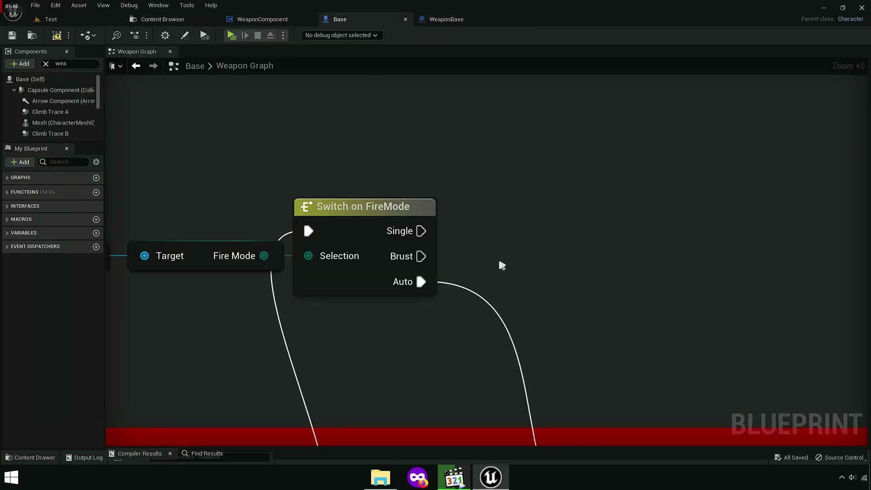
{"action": "right_click_drag", "start_coordinate": [501, 266], "coordinate": [637, 228]}
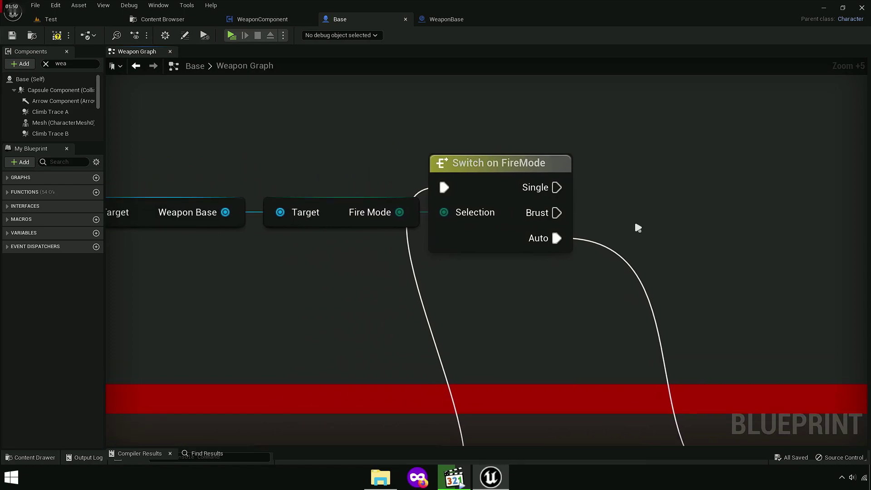
{"action": "scroll", "coordinate": [638, 227], "scroll_direction": "down", "scroll_amount": 4}
{"action": "right_click_drag", "start_coordinate": [648, 213], "coordinate": [354, 214]}
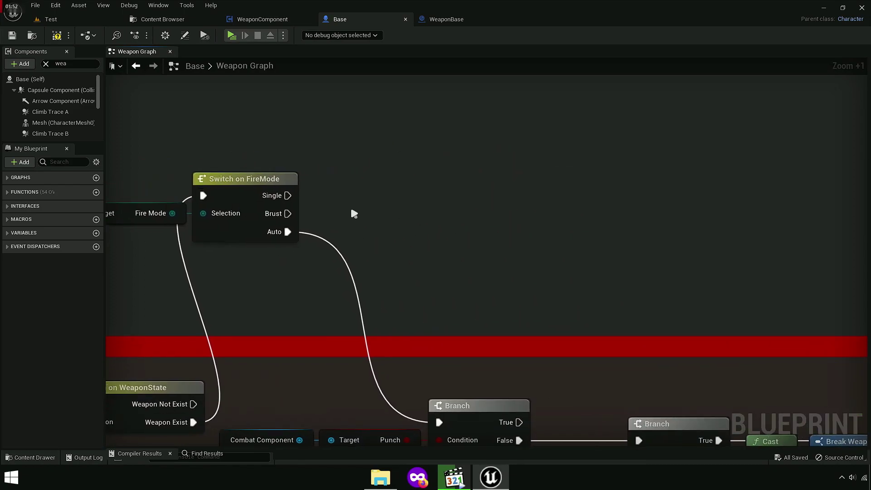
{"action": "key", "text": "ctrl+v"}
{"action": "left_click_drag", "start_coordinate": [474, 229], "coordinate": [571, 218]}
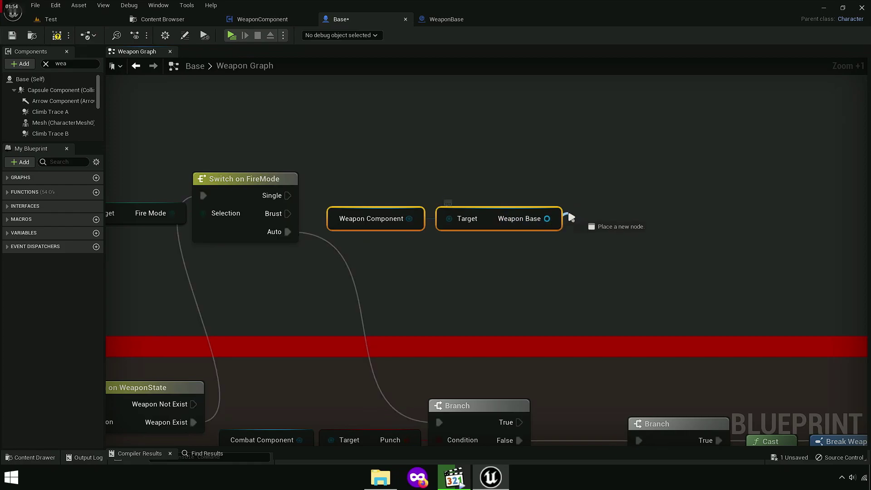
{"action": "type", "text": "swe"}
{"action": "key", "text": "BackSpace"}
{"action": "key", "text": "BackSpace"}
{"action": "type", "text": "et "}
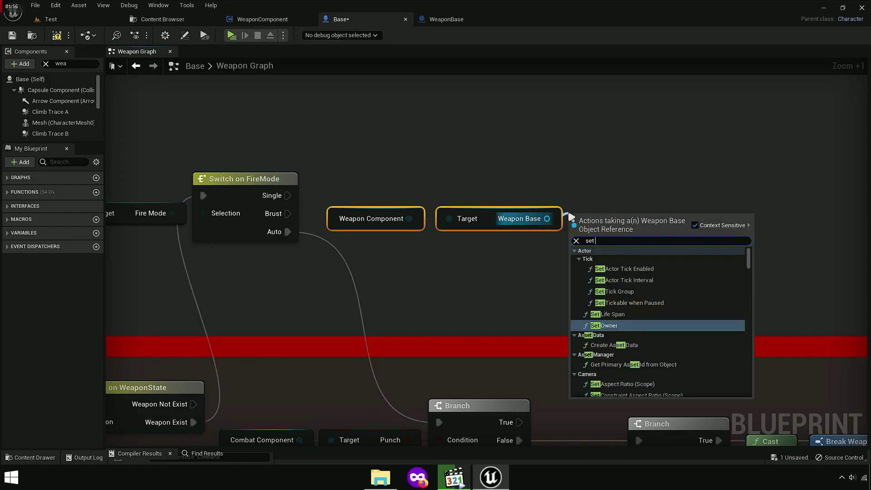
{"action": "type", "text": "single"}
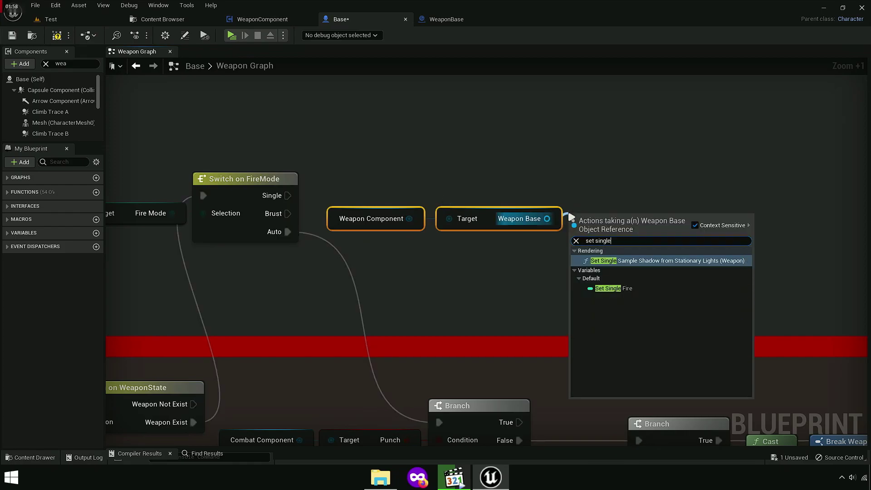
{"action": "left_click", "coordinate": [610, 288]}
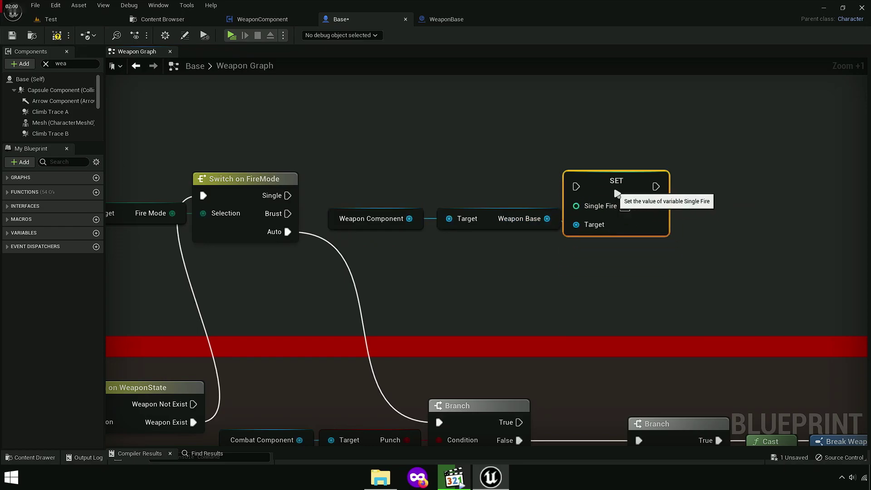
{"action": "left_click_drag", "start_coordinate": [621, 194], "coordinate": [627, 195]}
Step: Wire the switch's Single case into the SET Single Fire node and reposition the new nodes
{"action": "left_click_drag", "start_coordinate": [349, 195], "coordinate": [667, 247]}
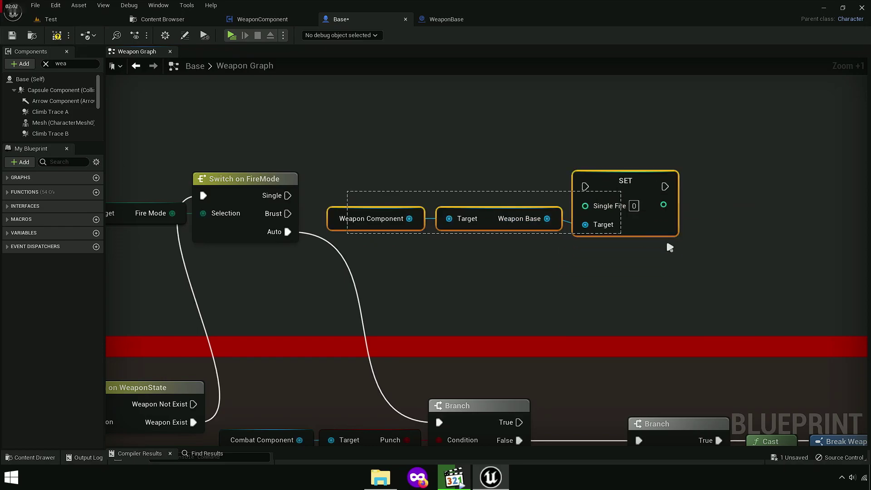
{"action": "left_click_drag", "start_coordinate": [585, 181], "coordinate": [286, 203]}
{"action": "left_click_drag", "start_coordinate": [622, 181], "coordinate": [623, 196]}
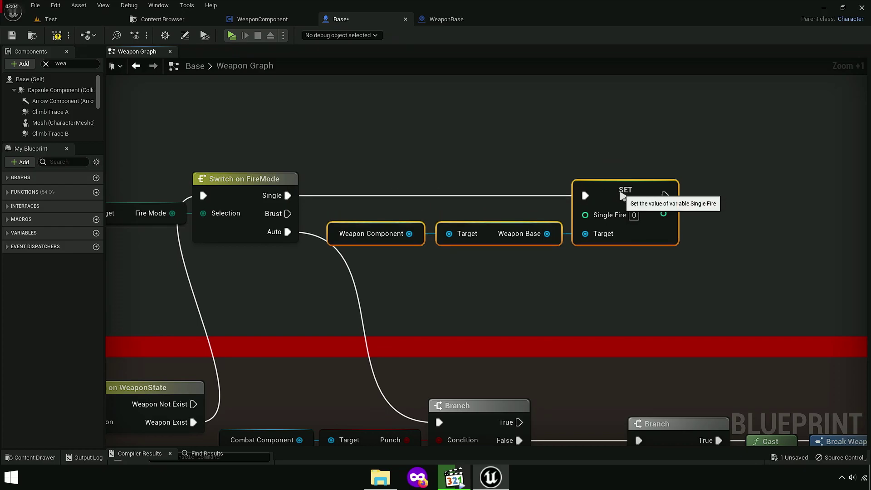
{"action": "scroll", "coordinate": [577, 243], "scroll_direction": "down", "scroll_amount": 5}
{"action": "scroll", "coordinate": [446, 286], "scroll_direction": "up", "scroll_amount": 6}
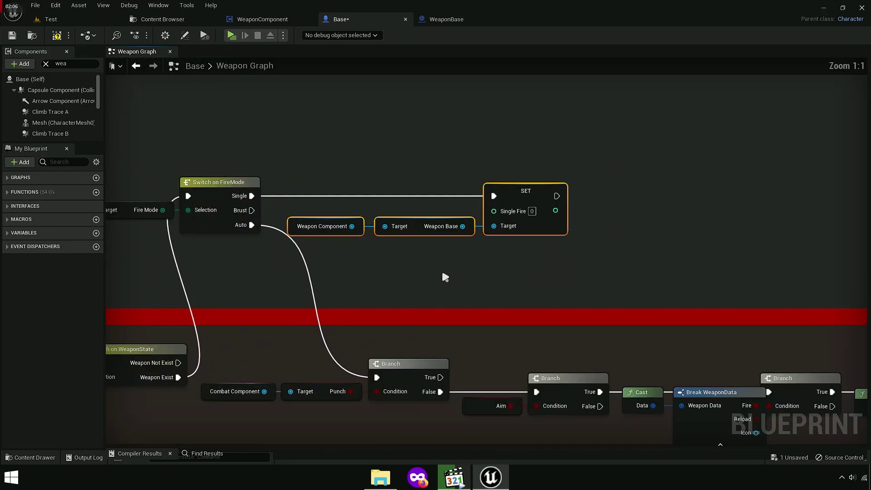
{"action": "left_click_drag", "start_coordinate": [483, 205], "coordinate": [519, 205]}
{"action": "left_click", "coordinate": [578, 246]}
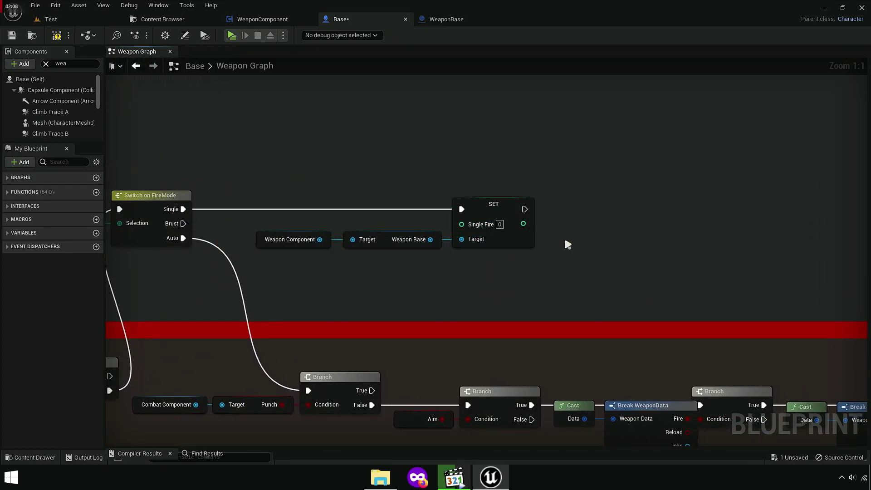
{"action": "mouse_move", "coordinate": [578, 246]}
{"action": "right_mouse_down"}
{"action": "mouse_move", "coordinate": [518, 247]}
{"action": "mouse_move", "coordinate": [537, 234]}
{"action": "right_mouse_up"}
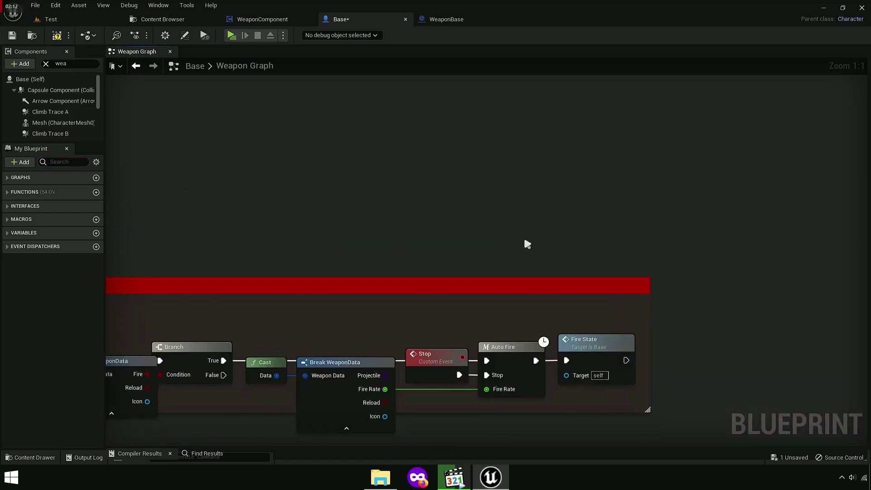
Step: Add a Fire State call right after SET Single Fire and open the Fire State function graph
{"action": "left_click", "coordinate": [508, 336]}
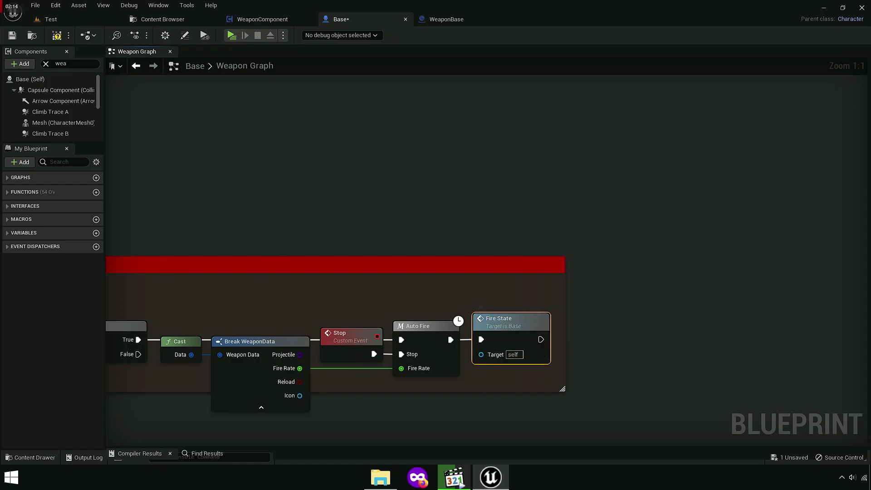
{"action": "right_click", "coordinate": [404, 158]}
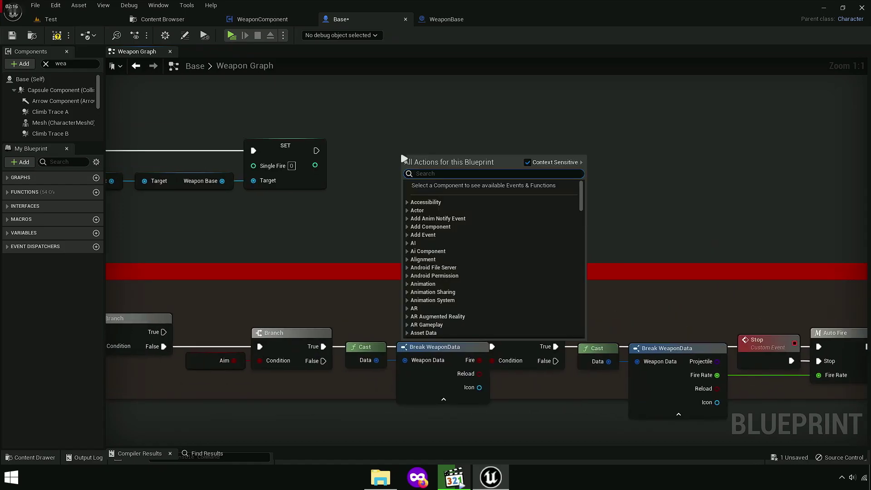
{"action": "type", "text": "fire state"}
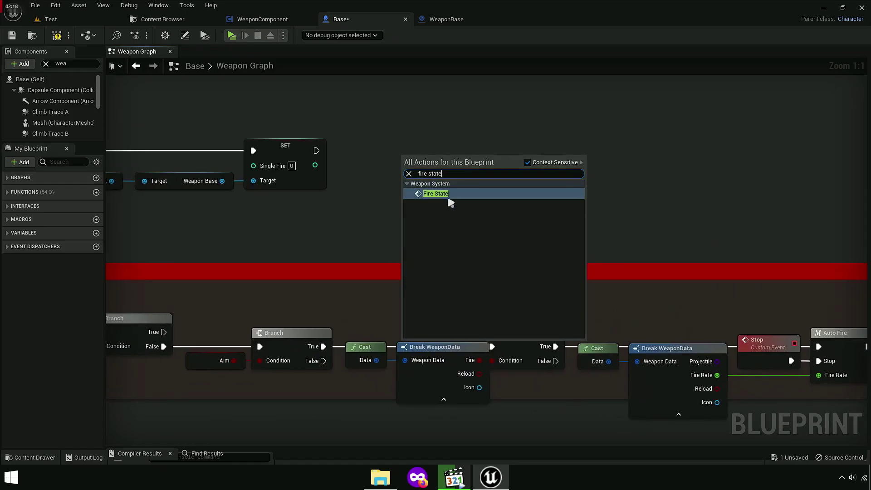
{"action": "key", "text": "Return"}
{"action": "mouse_move", "coordinate": [316, 150]}
{"action": "left_mouse_down"}
{"action": "mouse_move", "coordinate": [405, 183]}
{"action": "mouse_move", "coordinate": [407, 144]}
{"action": "left_mouse_up"}
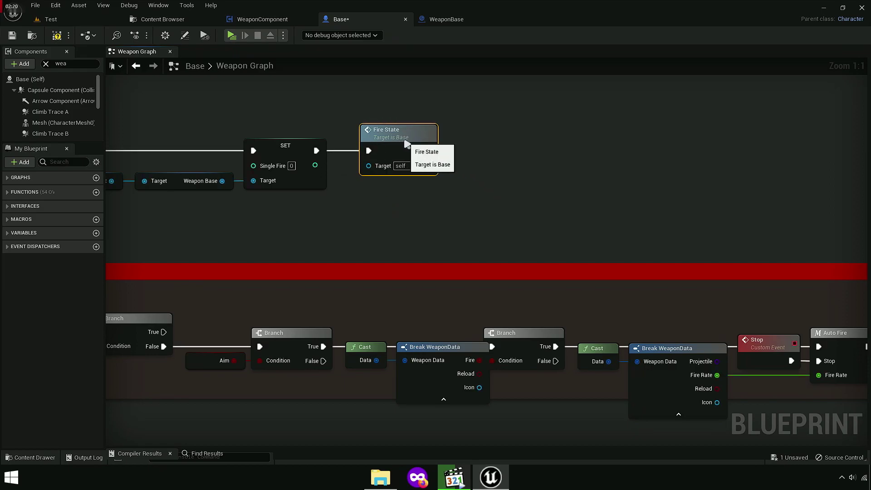
{"action": "scroll", "coordinate": [248, 169], "scroll_direction": "up", "scroll_amount": 3}
{"action": "scroll", "coordinate": [248, 169], "scroll_direction": "up", "scroll_amount": 3}
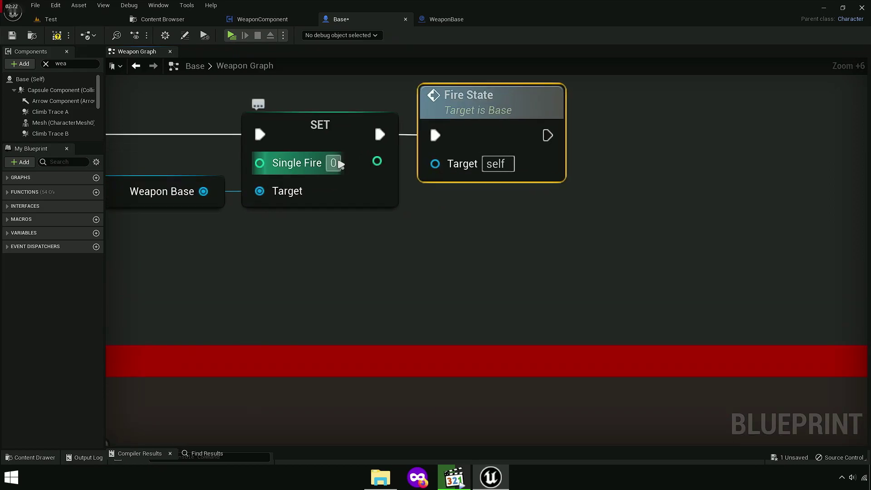
{"action": "scroll", "coordinate": [594, 286], "scroll_direction": "down", "scroll_amount": 2}
{"action": "scroll", "coordinate": [611, 233], "scroll_direction": "down", "scroll_amount": 5}
{"action": "double_click", "coordinate": [610, 234]}
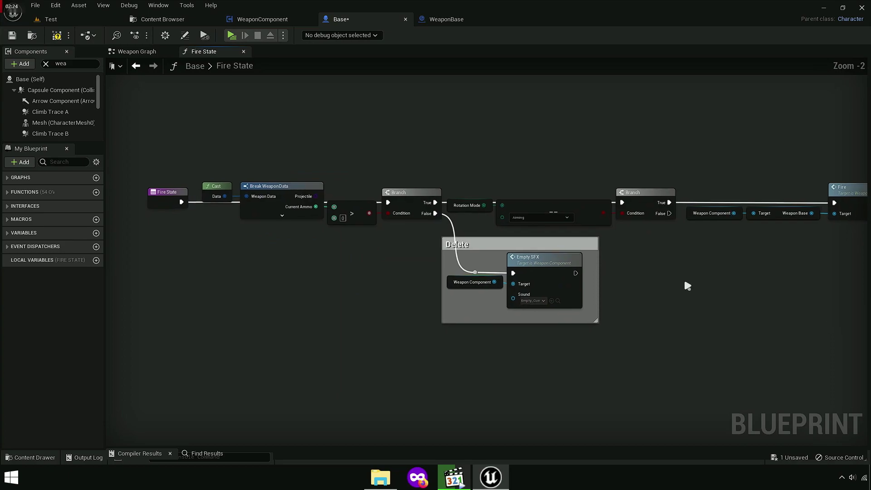
Step: Close the Fire State graph, compile and save Base, and frame the TEST comment
{"action": "mouse_move", "coordinate": [687, 285]}
{"action": "right_mouse_down"}
{"action": "mouse_move", "coordinate": [475, 284]}
{"action": "mouse_move", "coordinate": [576, 286]}
{"action": "right_mouse_up"}
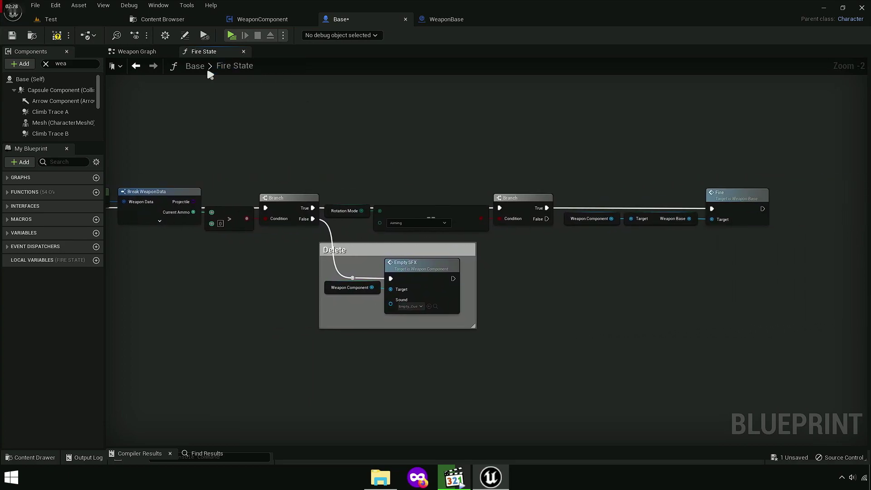
{"action": "key", "text": "alt+Left"}
{"action": "left_click", "coordinate": [243, 54]}
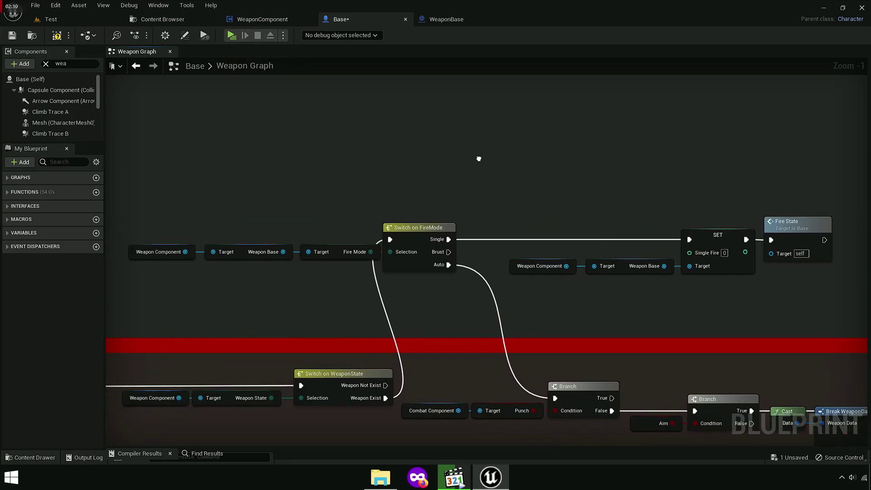
{"action": "scroll", "coordinate": [476, 156], "scroll_direction": "down", "scroll_amount": 3}
{"action": "scroll", "coordinate": [388, 142], "scroll_direction": "up", "scroll_amount": 3}
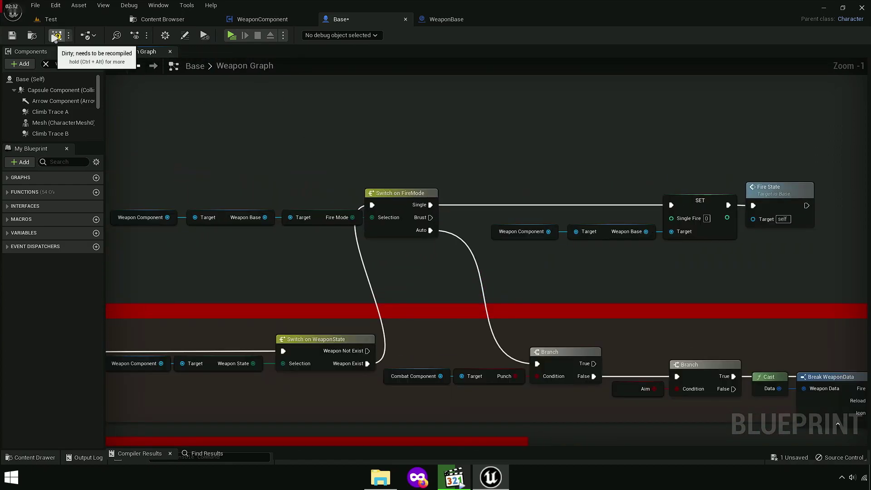
{"action": "left_click", "coordinate": [14, 39]}
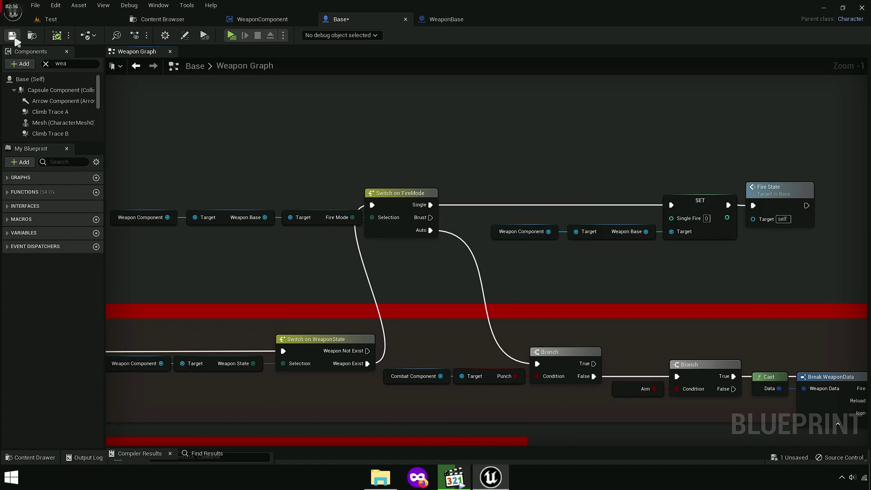
{"action": "mouse_move", "coordinate": [490, 146]}
{"action": "right_mouse_down"}
{"action": "mouse_move", "coordinate": [432, 137]}
{"action": "mouse_move", "coordinate": [618, 136]}
{"action": "right_mouse_up"}
{"action": "key", "text": "1"}
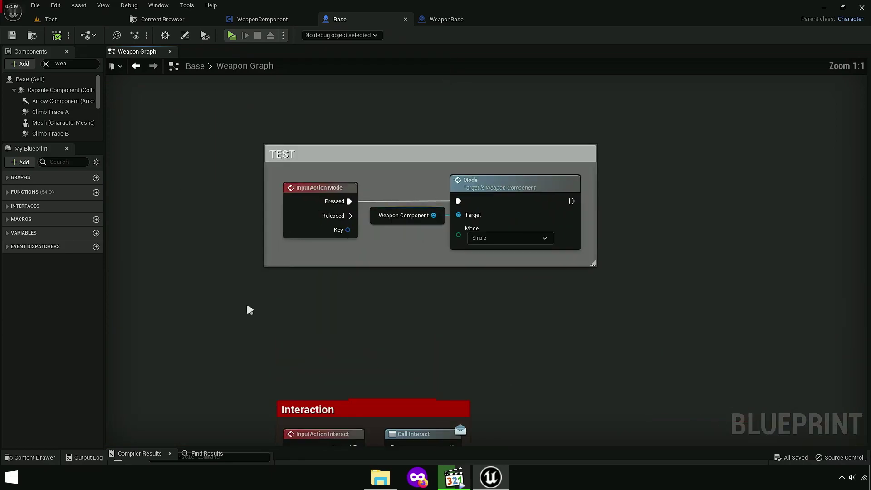
Step: Retitle the TEST comment to 'Fire Mode', select the Mode function call, and save Base
{"action": "double_click", "coordinate": [306, 159]}
{"action": "type", "text": "Fire Mode"}
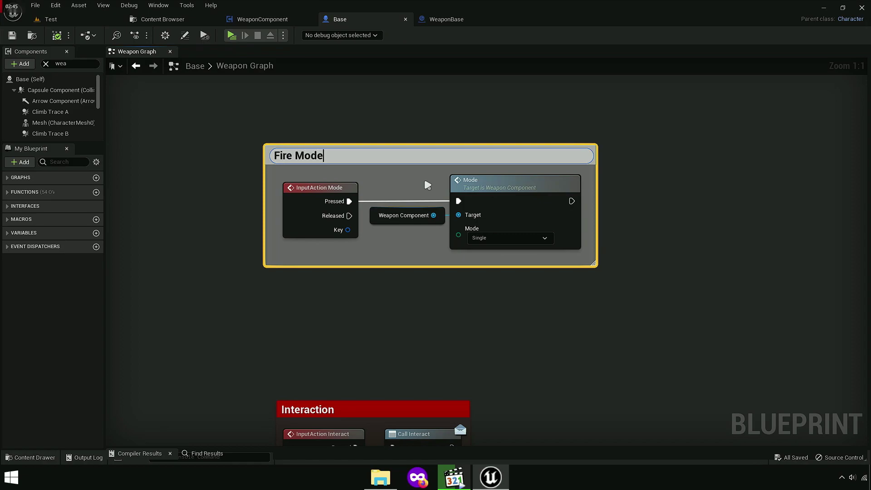
{"action": "key", "text": "Return"}
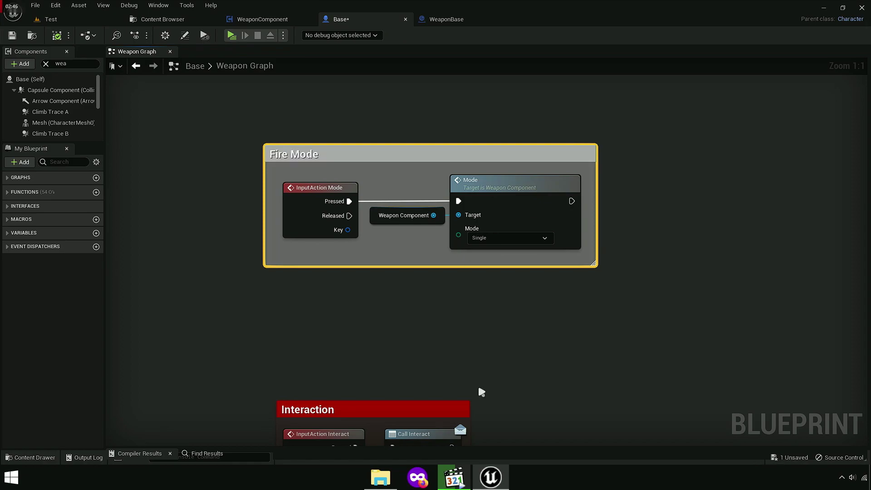
{"action": "right_click_drag", "start_coordinate": [485, 320], "coordinate": [440, 255]}
{"action": "left_click", "coordinate": [439, 254]}
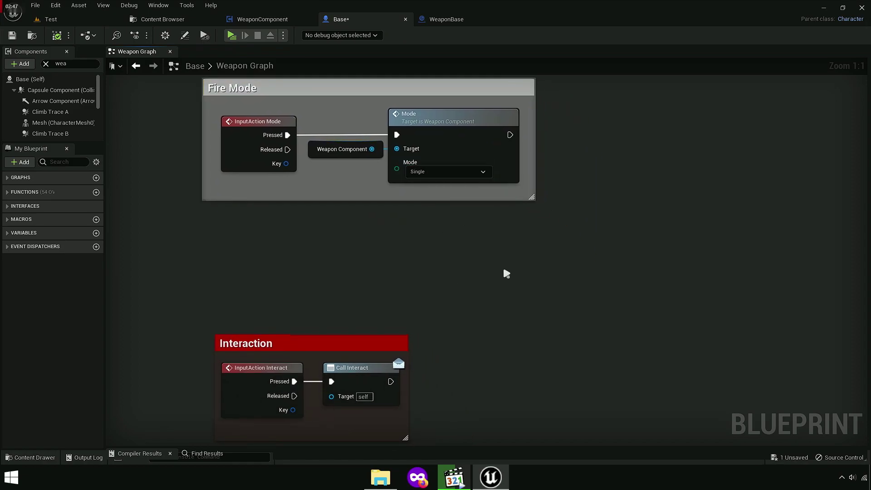
{"action": "right_click_drag", "start_coordinate": [506, 274], "coordinate": [402, 269]}
{"action": "left_click", "coordinate": [349, 119]}
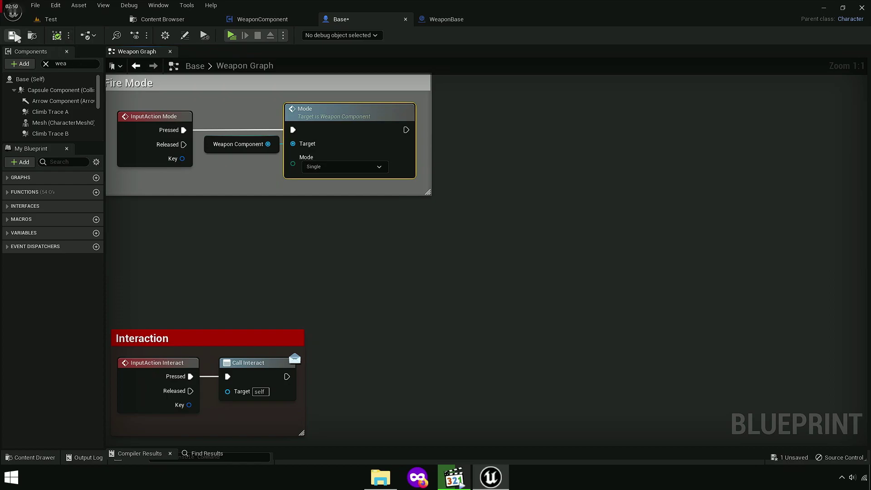
{"action": "left_click", "coordinate": [12, 36]}
Step: In the Mode function, set the three SET nodes' Fire Mode to Brust, Auto and Single
{"action": "double_click", "coordinate": [365, 122]}
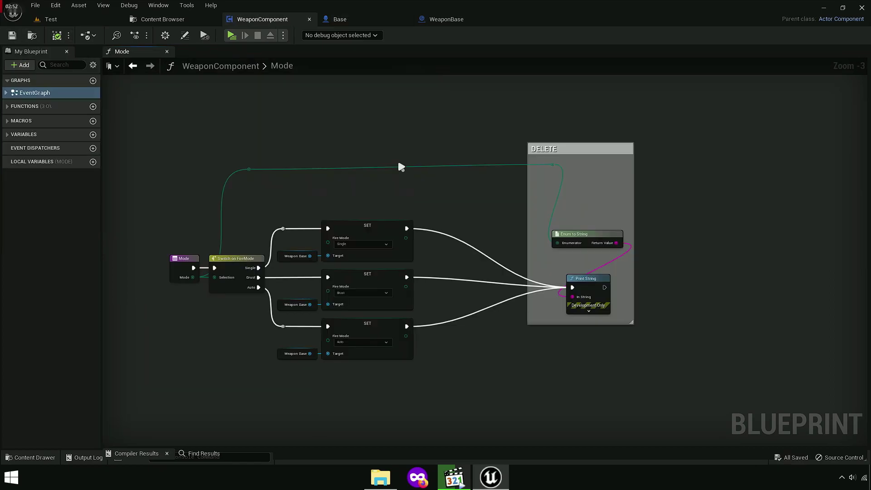
{"action": "scroll", "coordinate": [362, 220], "scroll_direction": "up", "scroll_amount": 6}
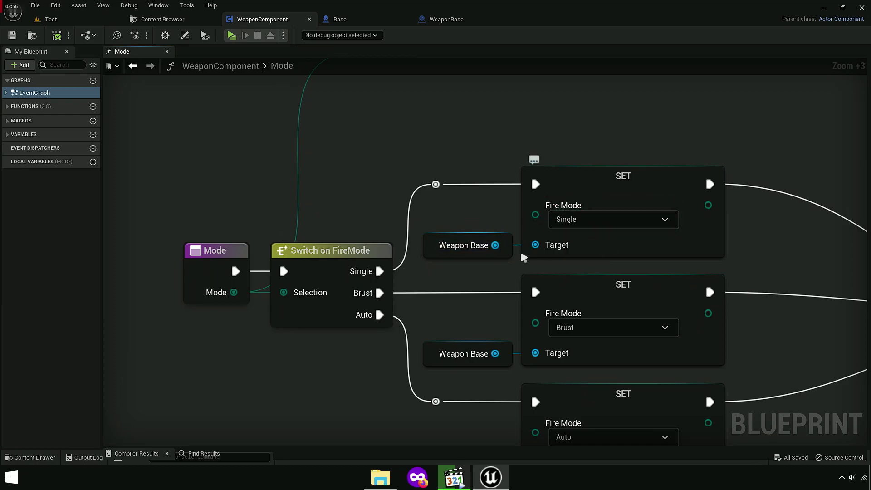
{"action": "right_click_drag", "start_coordinate": [524, 257], "coordinate": [469, 214]}
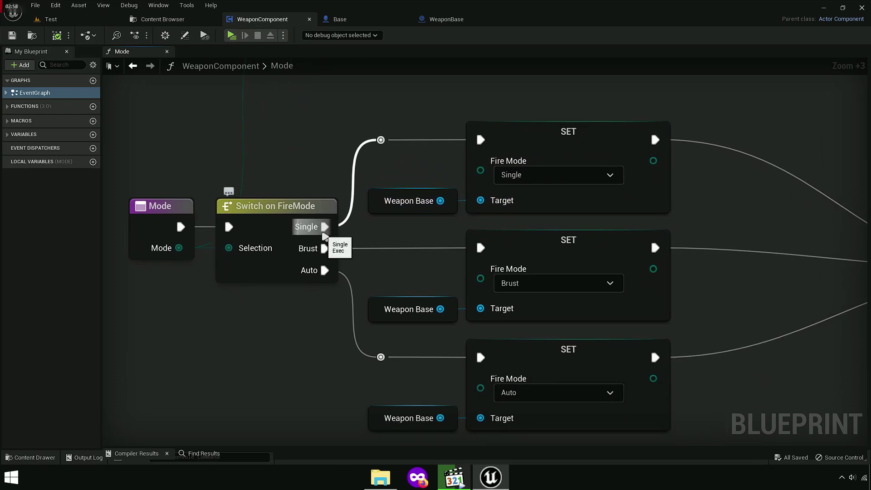
{"action": "scroll", "coordinate": [325, 235], "scroll_direction": "down", "scroll_amount": 1}
{"action": "scroll", "coordinate": [319, 250], "scroll_direction": "down", "scroll_amount": 2}
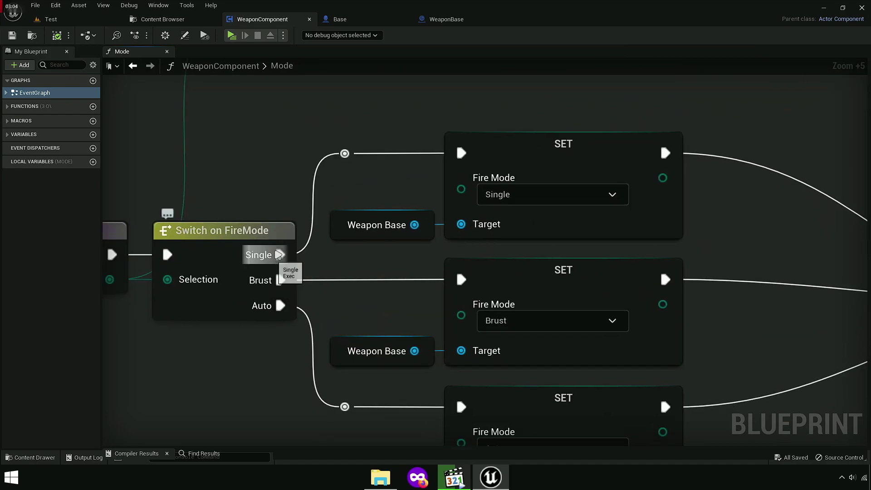
{"action": "left_click", "coordinate": [501, 195]}
{"action": "left_click", "coordinate": [483, 214]}
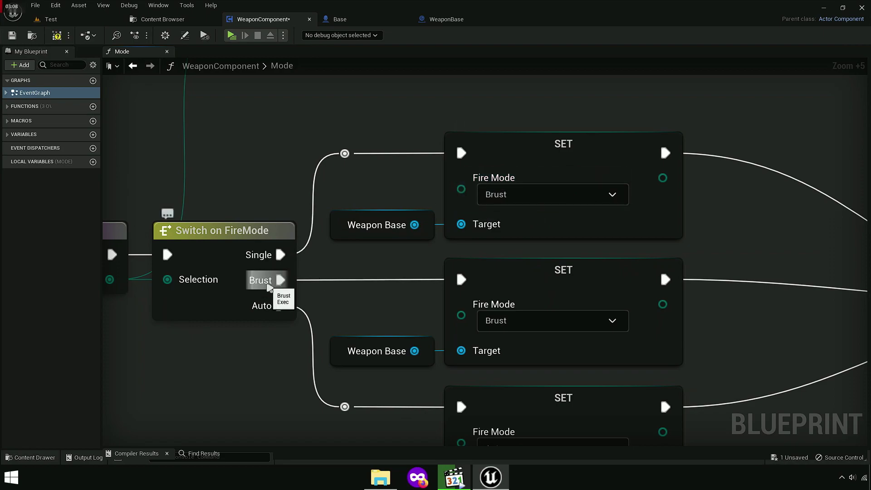
{"action": "left_click", "coordinate": [521, 321]}
{"action": "left_click", "coordinate": [490, 347]}
{"action": "right_click_drag", "start_coordinate": [522, 310], "coordinate": [469, 205]}
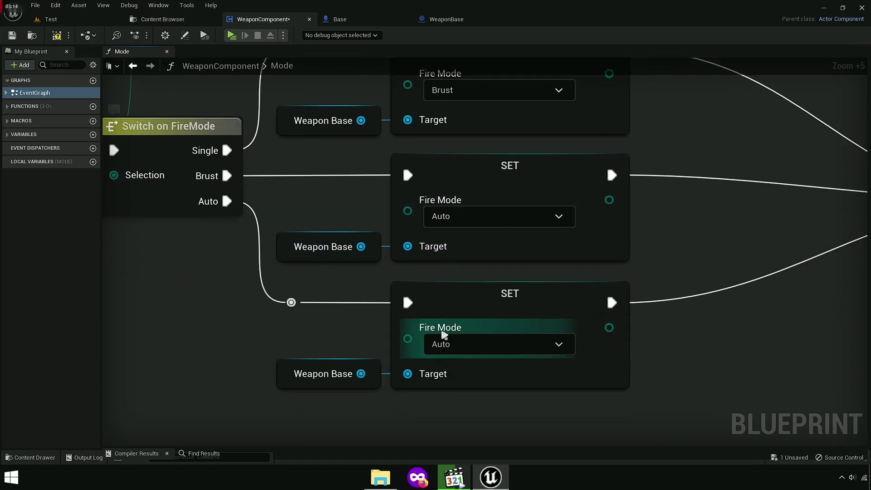
{"action": "left_click", "coordinate": [430, 358]}
Step: Compile and save the WeaponComponent blueprint
{"action": "right_click_drag", "start_coordinate": [450, 94], "coordinate": [469, 151]}
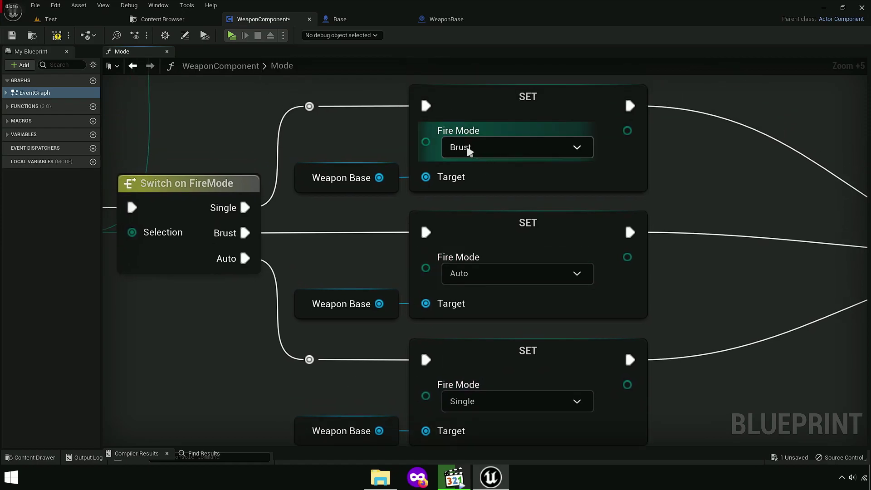
{"action": "left_click", "coordinate": [50, 41]}
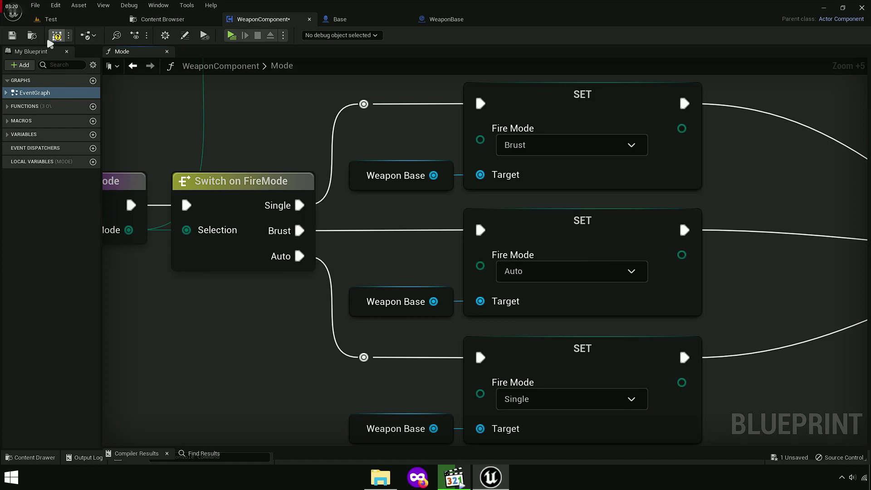
{"action": "left_click", "coordinate": [12, 36]}
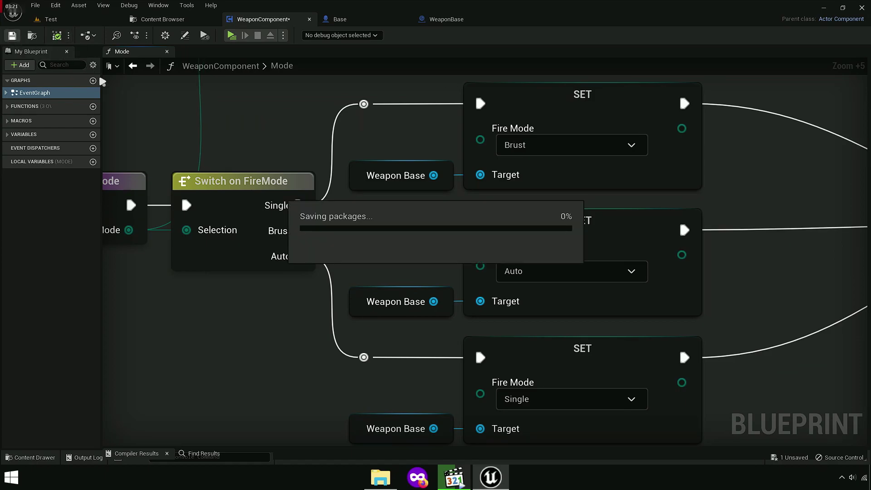
{"action": "left_click", "coordinate": [231, 35]}
{"action": "key", "text": "w"}
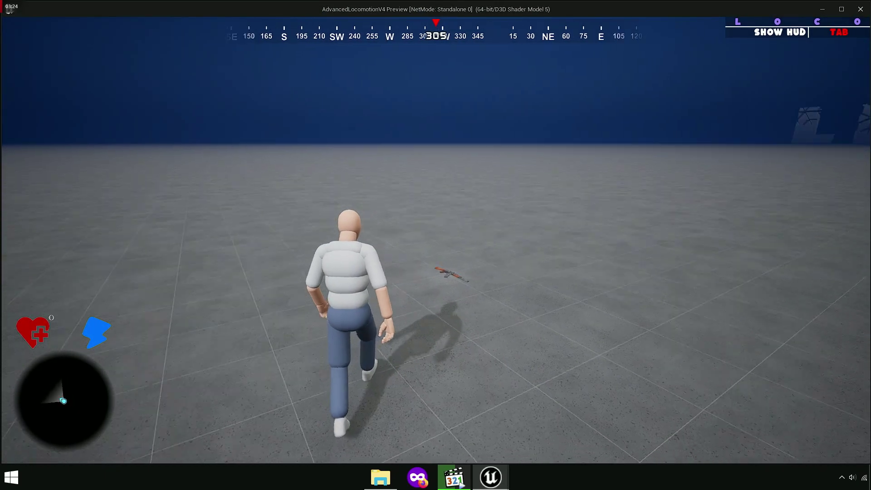
{"action": "key", "text": "e"}
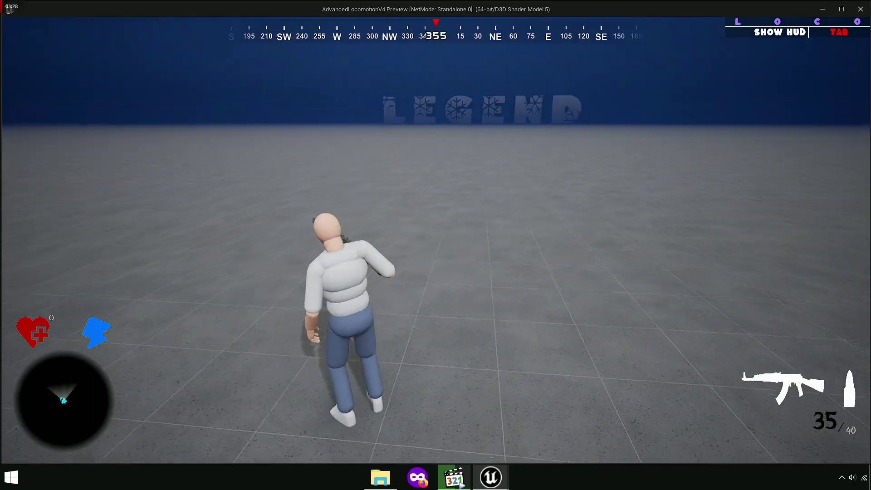
{"action": "left_click", "coordinate": [435, 240]}
{"action": "left_click", "coordinate": [436, 239]}
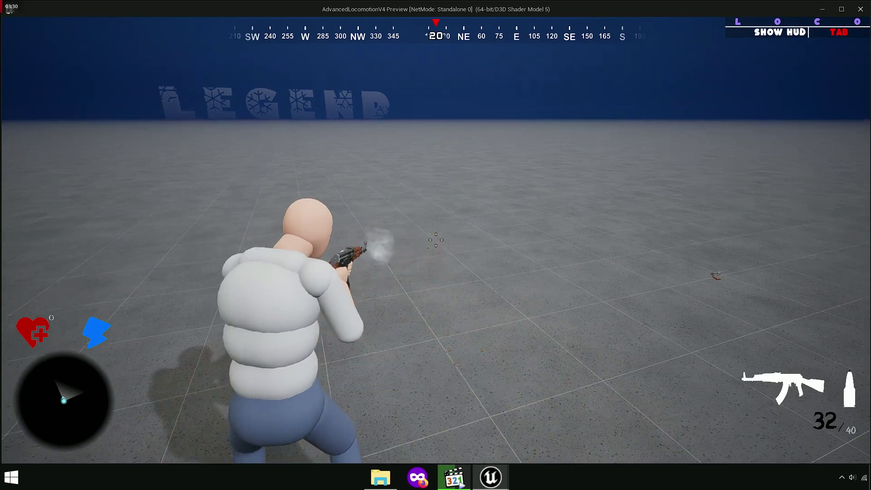
{"action": "left_click", "coordinate": [435, 240]}
{"action": "left_click", "coordinate": [435, 239]}
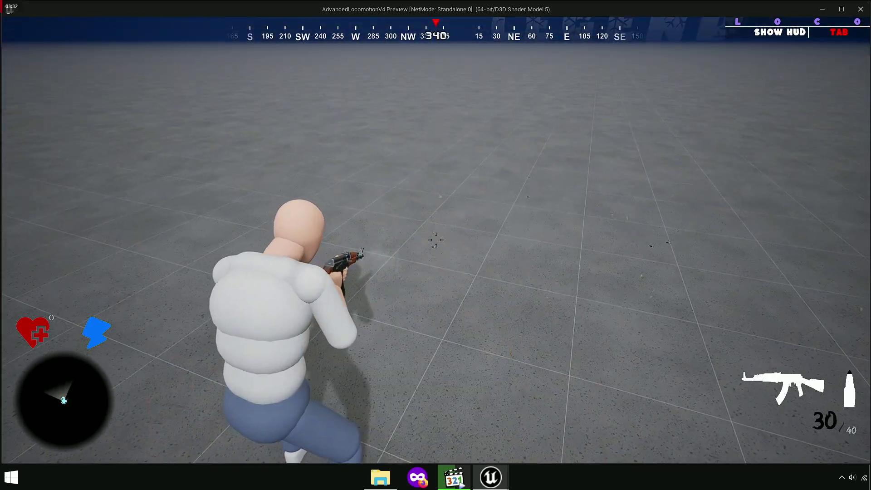
{"action": "left_click", "coordinate": [435, 239]}
{"action": "left_click", "coordinate": [435, 240]}
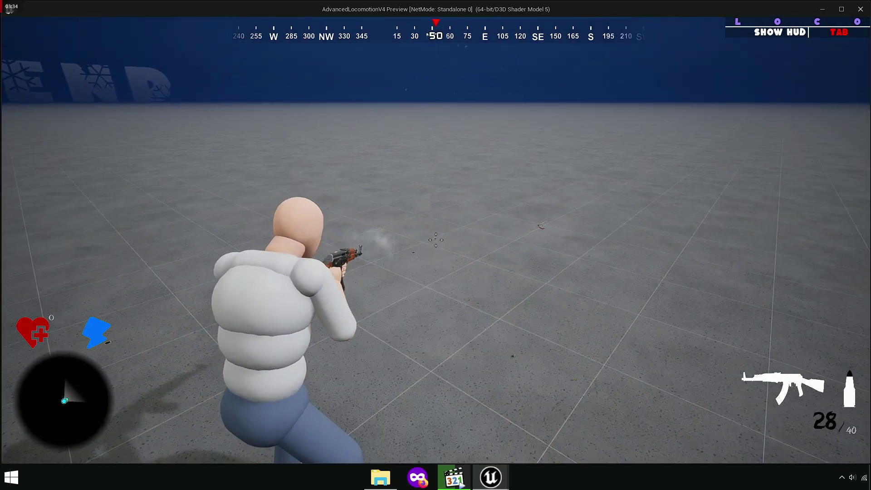
{"action": "key", "text": "b"}
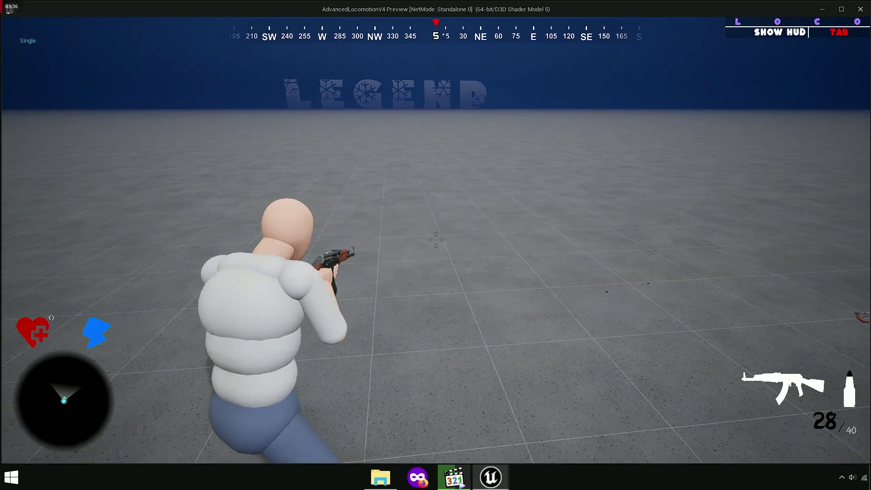
{"action": "key", "text": "b"}
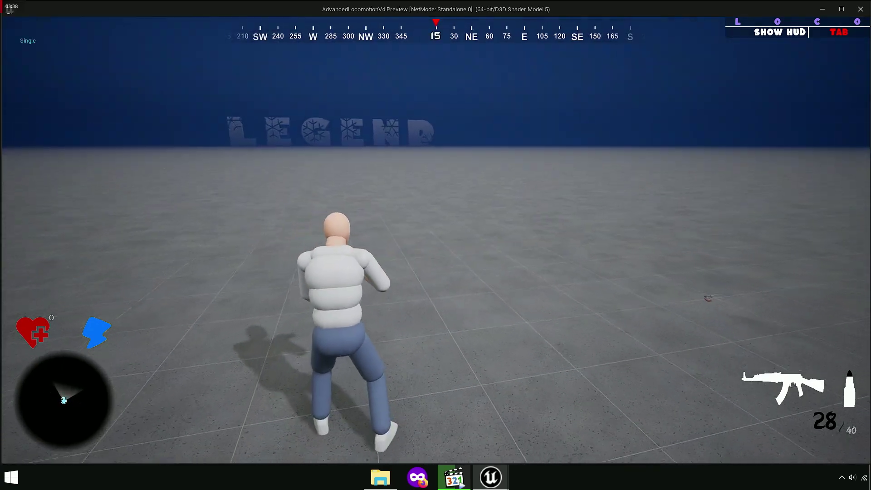
{"action": "key", "text": "b"}
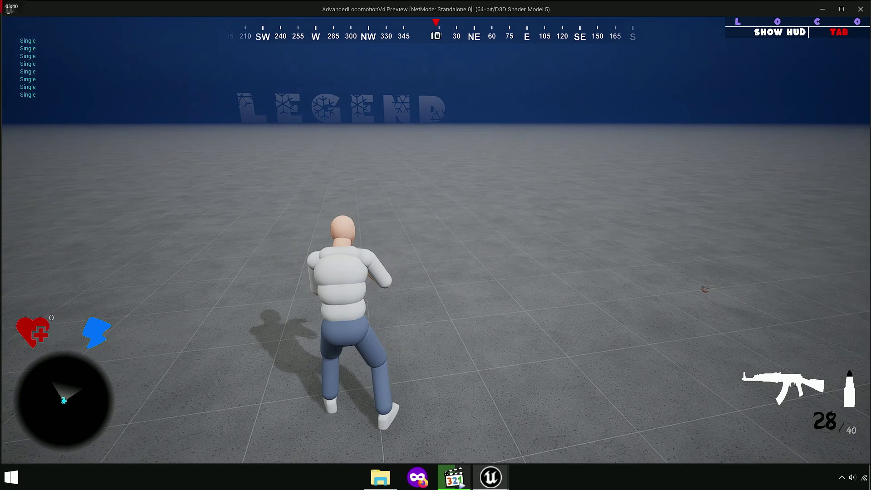
{"action": "key", "text": "Escape"}
Step: Paste a copy of the Weapon Base node and move it beside the switch
{"action": "scroll", "coordinate": [387, 293], "scroll_direction": "down", "scroll_amount": 5}
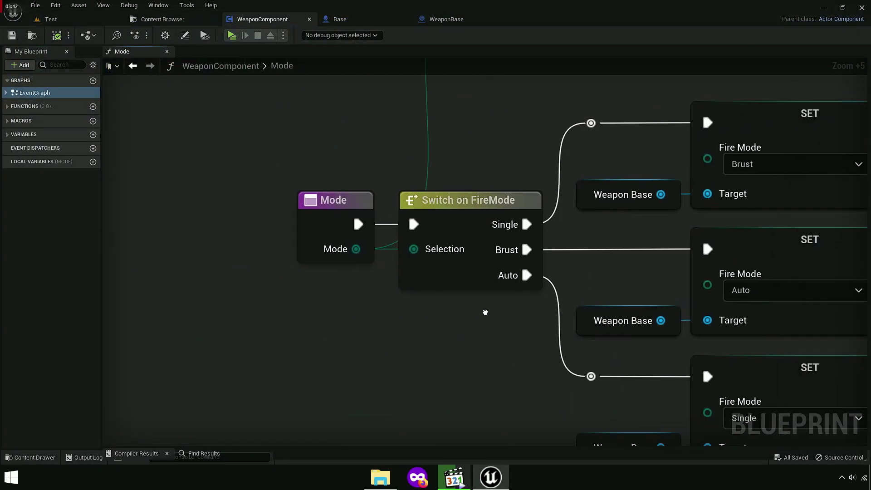
{"action": "right_click_drag", "start_coordinate": [360, 313], "coordinate": [289, 252]}
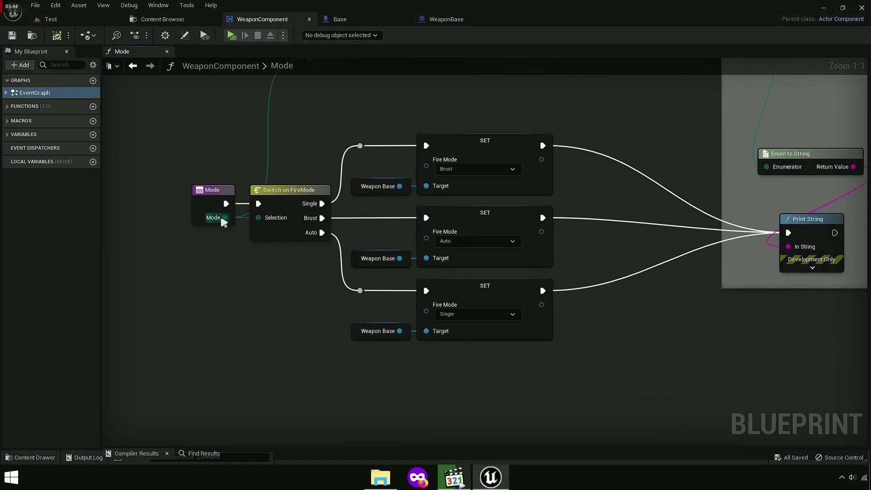
{"action": "mouse_move", "coordinate": [226, 251]}
{"action": "right_mouse_down"}
{"action": "mouse_move", "coordinate": [254, 280]}
{"action": "mouse_move", "coordinate": [397, 250]}
{"action": "right_mouse_up"}
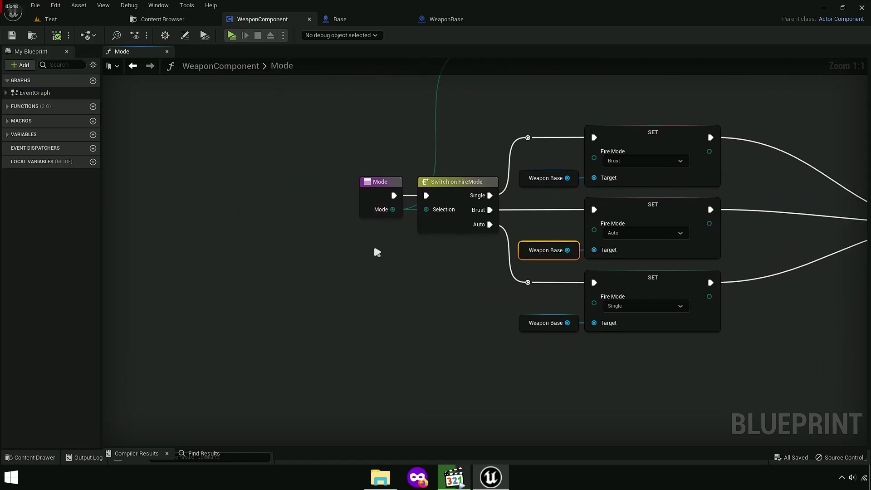
{"action": "key", "text": "ctrl+v"}
{"action": "scroll", "coordinate": [297, 259], "scroll_direction": "up", "scroll_amount": 4}
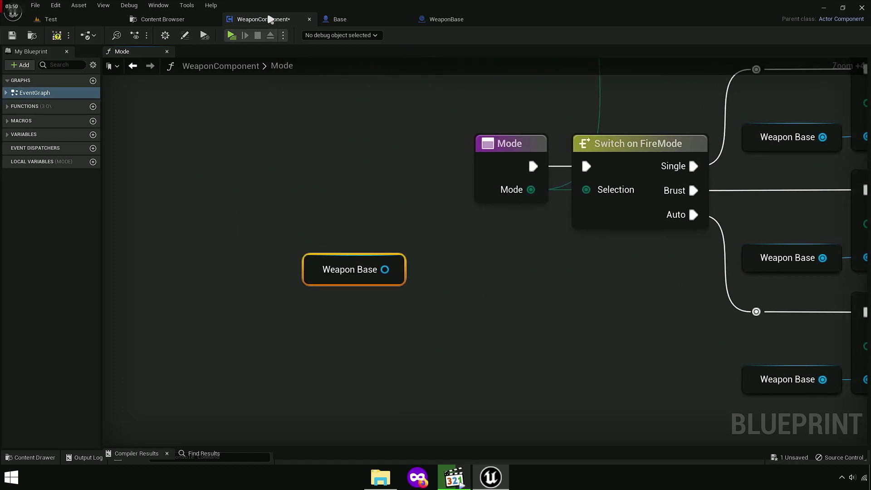
{"action": "right_click_drag", "start_coordinate": [343, 289], "coordinate": [419, 234]}
Step: Add a Get Fire Mode node from Weapon Base and wire it into the switch's Selection input
{"action": "mouse_move", "coordinate": [453, 215]}
{"action": "left_mouse_down"}
{"action": "mouse_move", "coordinate": [381, 252]}
{"action": "mouse_move", "coordinate": [415, 247]}
{"action": "left_mouse_up"}
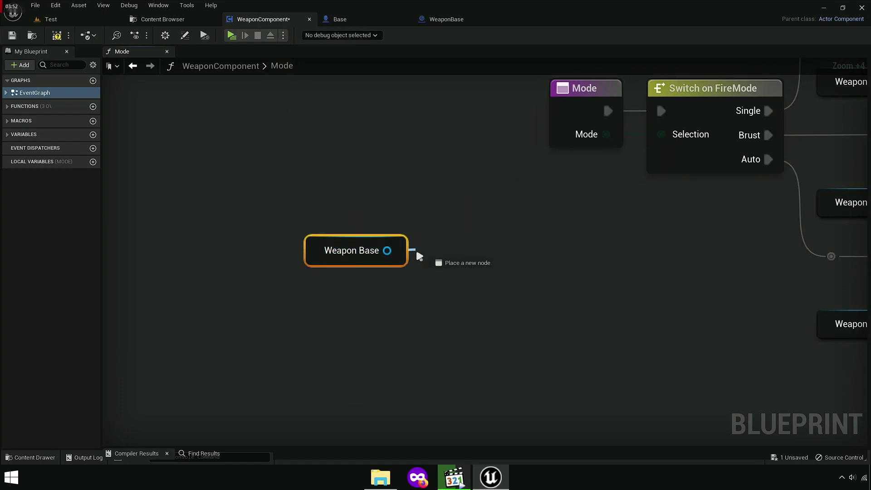
{"action": "type", "text": "getmode"}
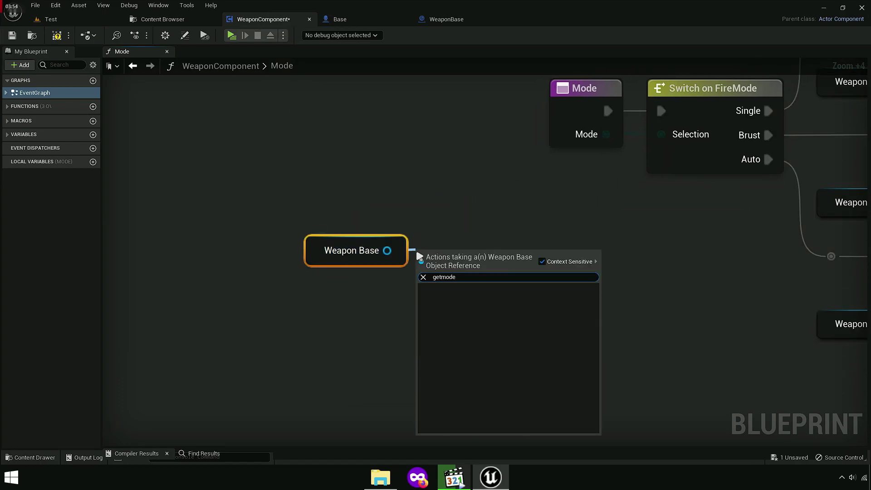
{"action": "key", "text": "BackSpace"}
{"action": "key", "text": "BackSpace"}
{"action": "key", "text": "BackSpace"}
{"action": "key", "text": "BackSpace"}
{"action": "type", "text": "fir"}
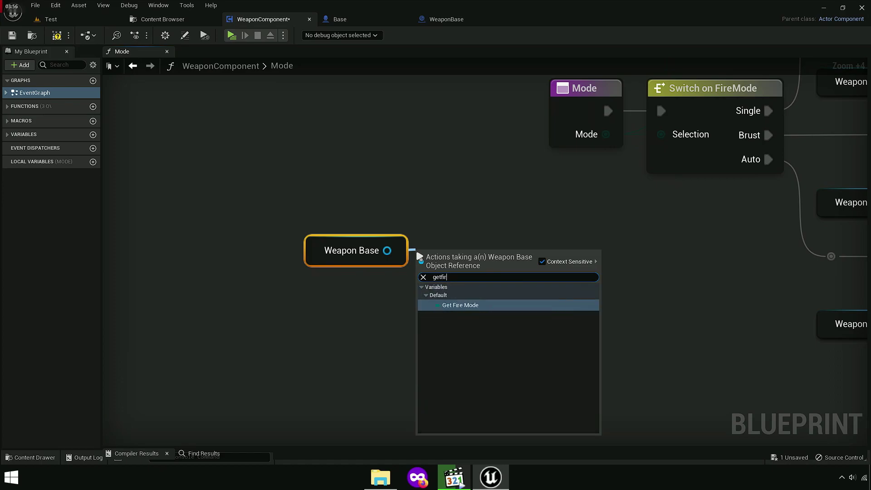
{"action": "left_click", "coordinate": [490, 311]}
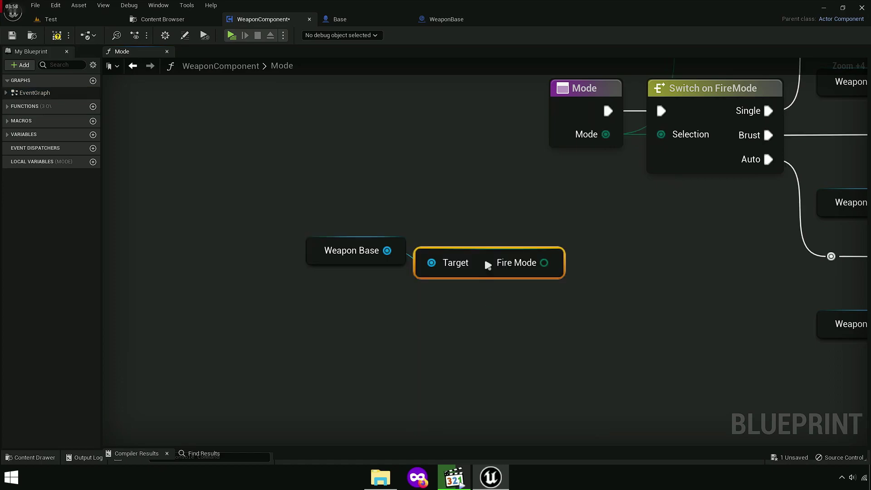
{"action": "right_click_drag", "start_coordinate": [541, 288], "coordinate": [395, 297]}
{"action": "left_click_drag", "start_coordinate": [380, 290], "coordinate": [496, 174]}
Step: Compile the blueprint with F7 and launch a play test
{"action": "right_click_drag", "start_coordinate": [497, 183], "coordinate": [362, 347]}
{"action": "scroll", "coordinate": [361, 346], "scroll_direction": "down", "scroll_amount": 1}
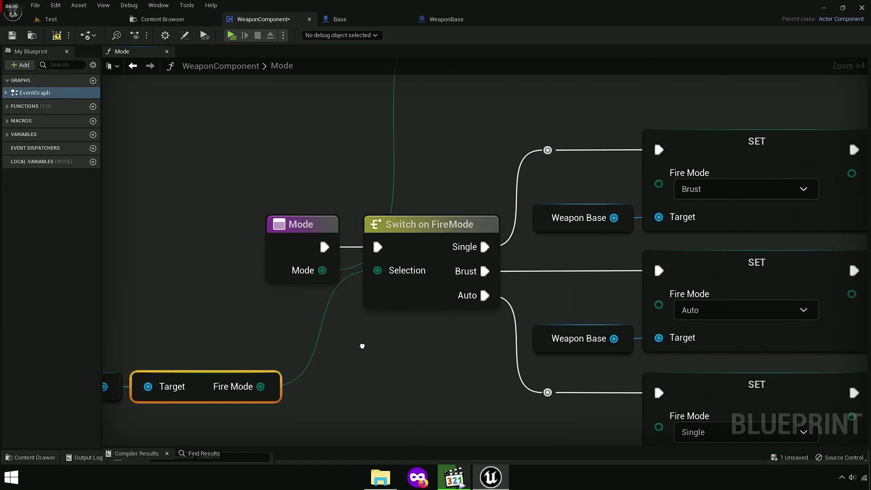
{"action": "scroll", "coordinate": [330, 299], "scroll_direction": "down", "scroll_amount": 5}
{"action": "right_click_drag", "start_coordinate": [329, 315], "coordinate": [338, 303]}
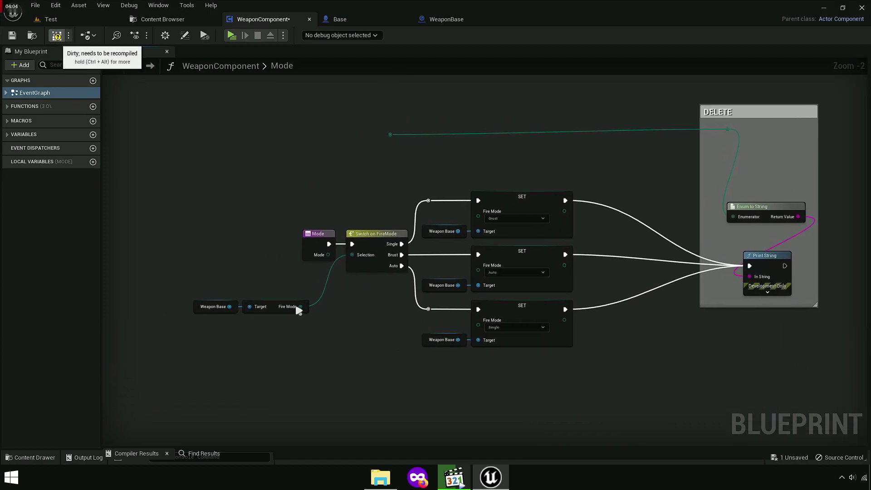
{"action": "key", "text": "F7"}
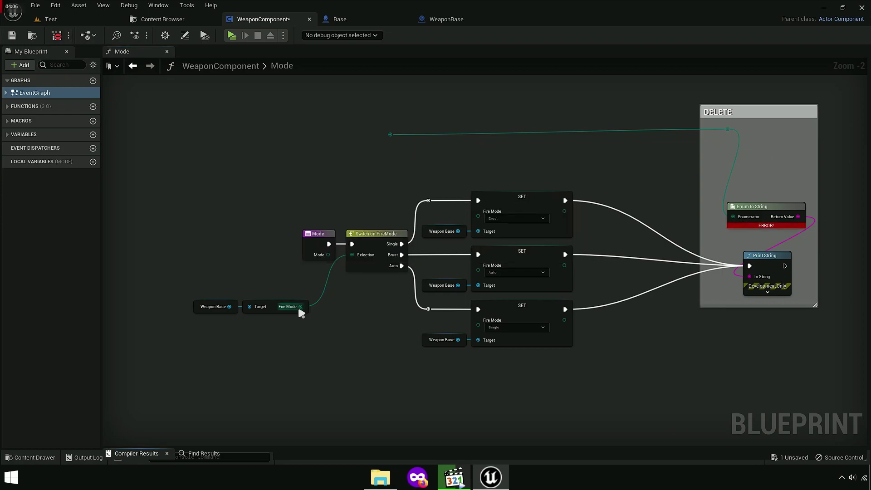
{"action": "mouse_move", "coordinate": [300, 306]}
{"action": "left_mouse_down"}
{"action": "mouse_move", "coordinate": [363, 258]}
{"action": "mouse_move", "coordinate": [390, 134]}
{"action": "left_mouse_up"}
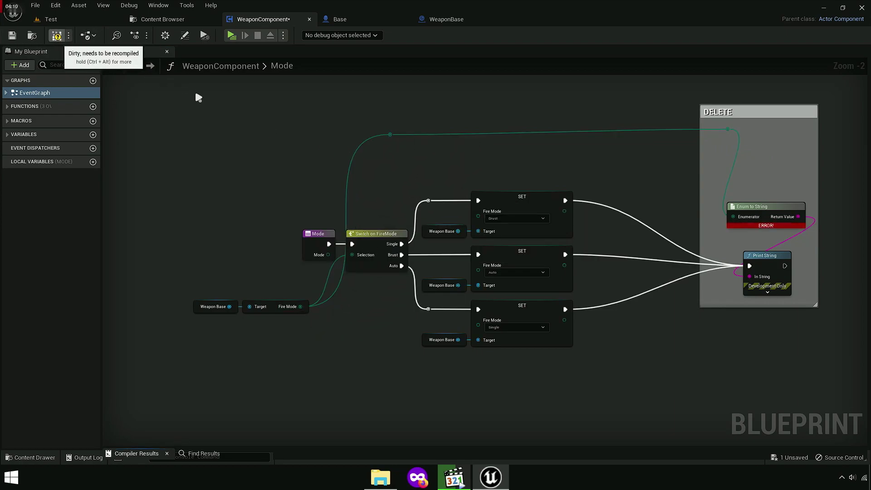
{"action": "key", "text": "F7"}
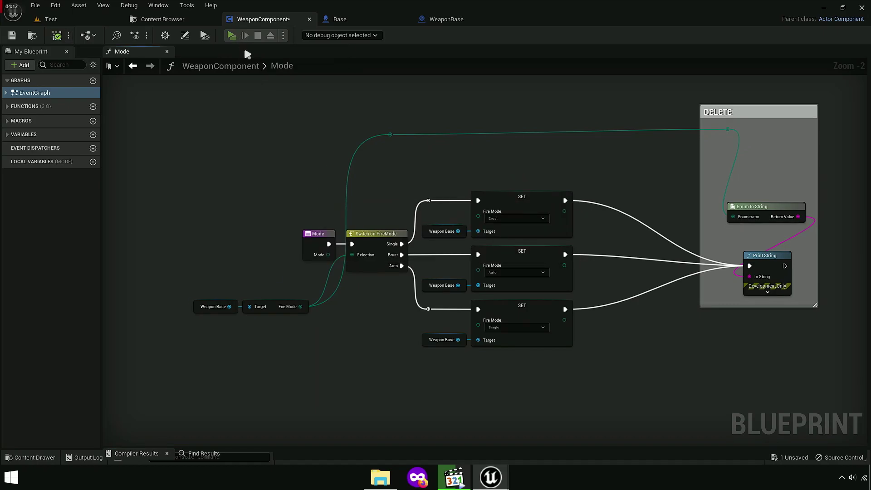
{"action": "left_click", "coordinate": [232, 35]}
Step: Equip the AK47, fire, and cycle through Brust to Auto for continuous fire
{"action": "key", "text": "w"}
{"action": "key", "text": "e"}
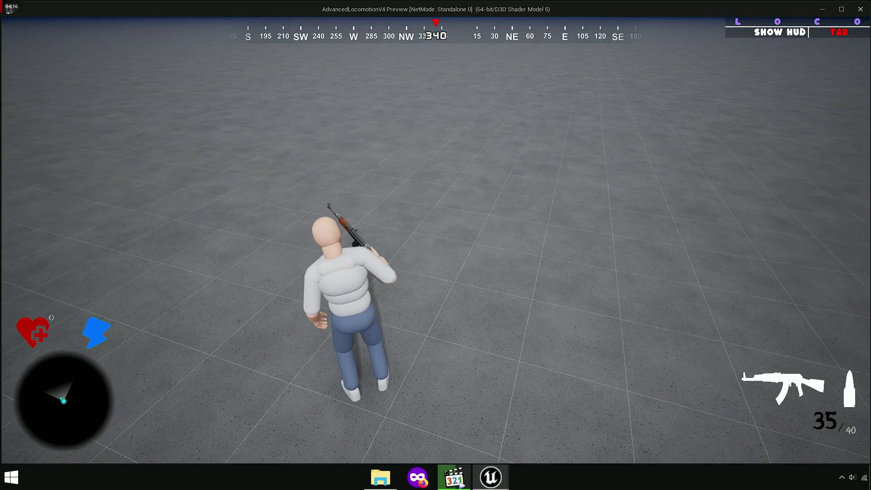
{"action": "left_click", "coordinate": [436, 245]}
{"action": "left_click", "coordinate": [435, 245]}
{"action": "key", "text": "b"}
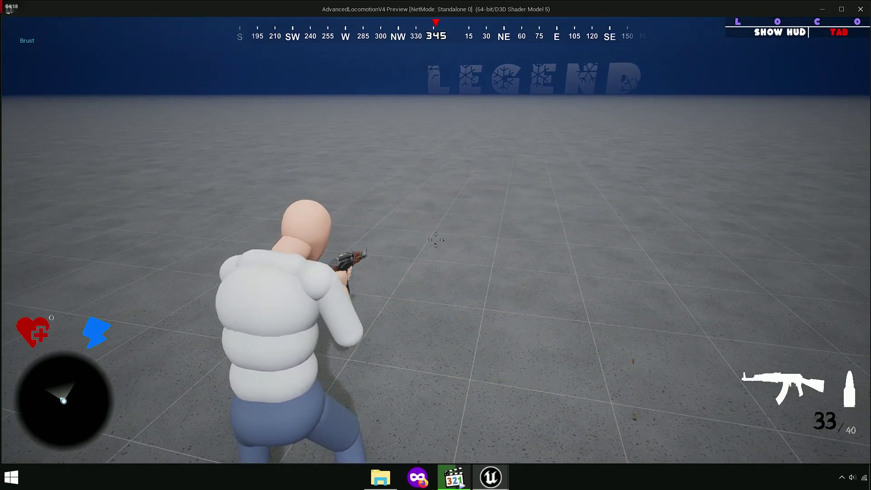
{"action": "key", "text": "b"}
{"action": "left_click_drag", "start_coordinate": [435, 240], "coordinate": [436, 239]}
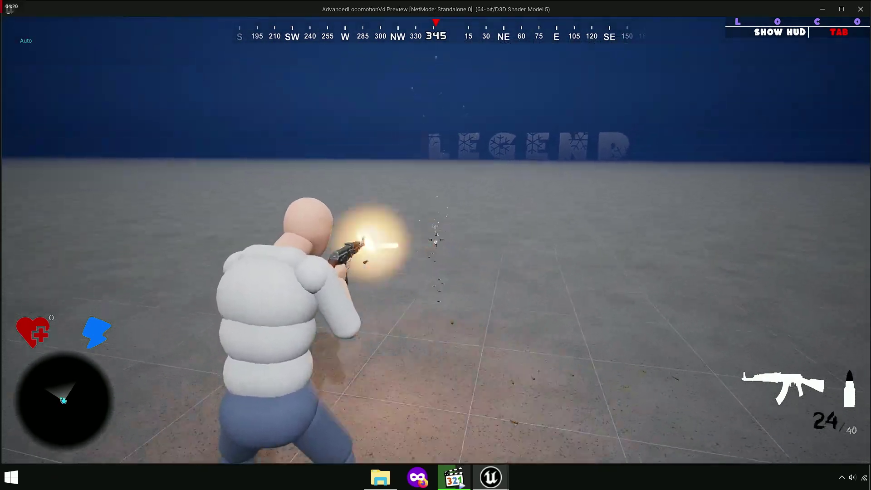
Step: Cycle to Single, fire several single shots, then cycle back to Brust
{"action": "key", "text": "b"}
{"action": "left_click", "coordinate": [435, 239]}
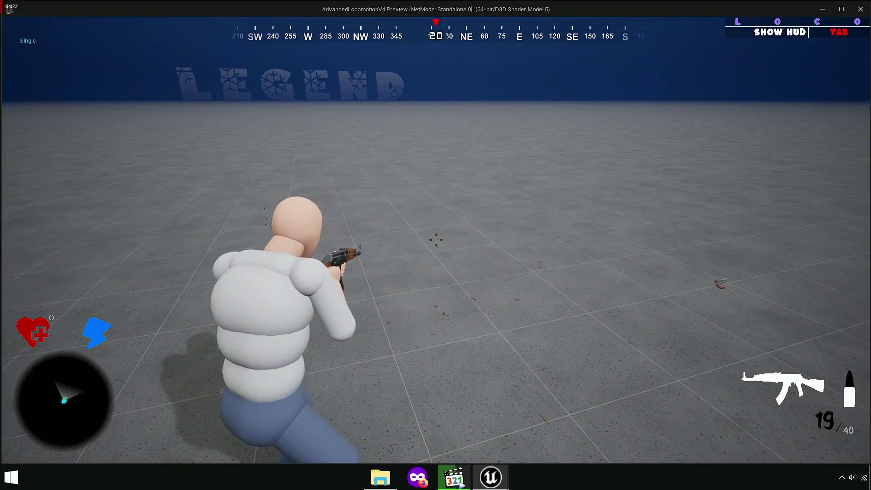
{"action": "left_click", "coordinate": [436, 239]}
{"action": "left_click", "coordinate": [436, 239]}
{"action": "left_click", "coordinate": [435, 239]}
{"action": "key", "text": "b"}
{"action": "left_click", "coordinate": [435, 240]}
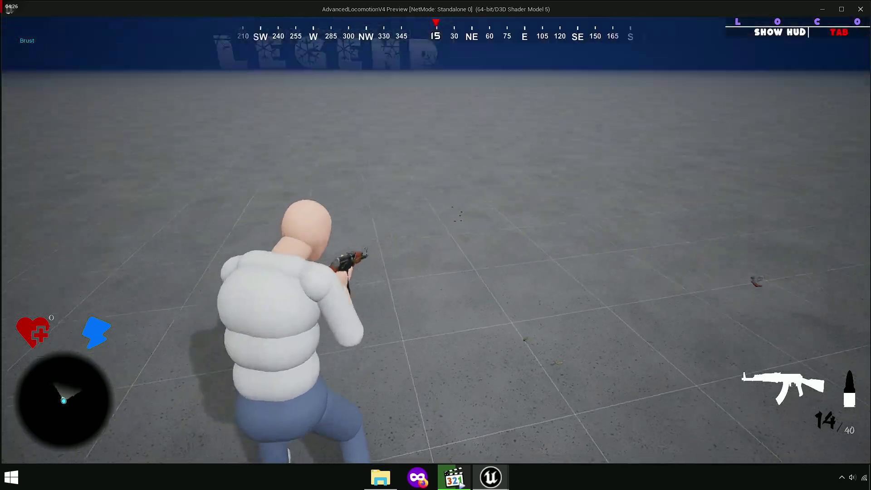
Step: Switch to Auto, fire while aiming, then stop the game with Esc
{"action": "right_click", "coordinate": [436, 240]}
{"action": "key", "text": "b"}
{"action": "right_click", "coordinate": [435, 239]}
{"action": "left_click_drag", "start_coordinate": [436, 239], "coordinate": [435, 239]}
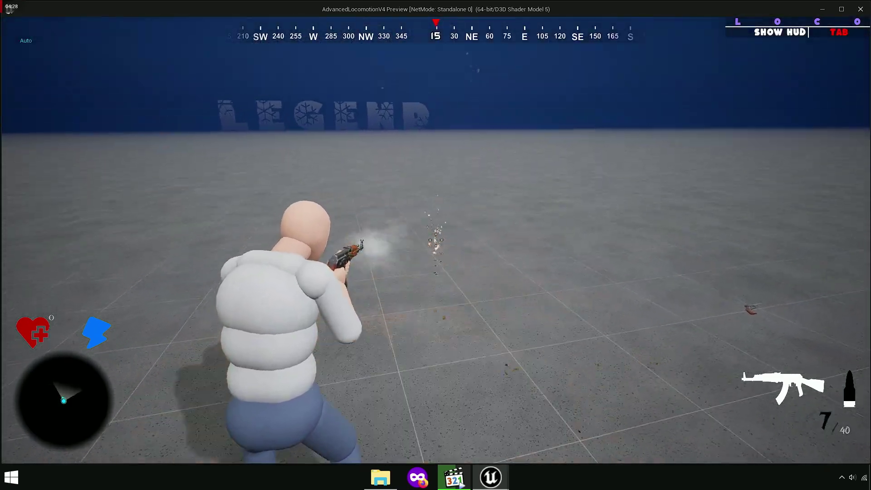
{"action": "key", "text": "Escape"}
Step: Move the Mode entry node left and align the Fire Mode getters with the Selection input
{"action": "scroll", "coordinate": [342, 211], "scroll_direction": "down", "scroll_amount": 2}
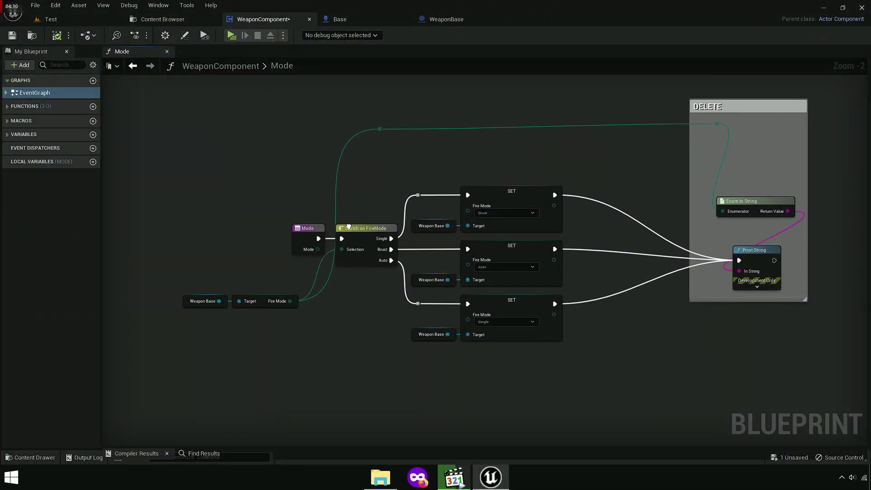
{"action": "right_click_drag", "start_coordinate": [342, 211], "coordinate": [448, 224]}
{"action": "left_click_drag", "start_coordinate": [402, 238], "coordinate": [267, 229]}
{"action": "mouse_move", "coordinate": [305, 286]}
{"action": "left_mouse_down"}
{"action": "mouse_move", "coordinate": [356, 302]}
{"action": "mouse_move", "coordinate": [394, 250]}
{"action": "left_mouse_up"}
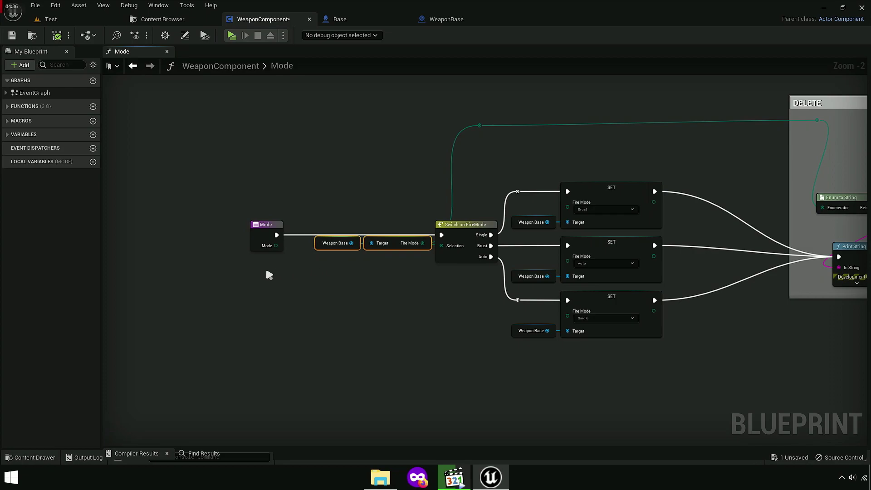
{"action": "left_click_drag", "start_coordinate": [269, 269], "coordinate": [477, 237]}
{"action": "key", "text": "q"}
{"action": "left_click", "coordinate": [256, 237]}
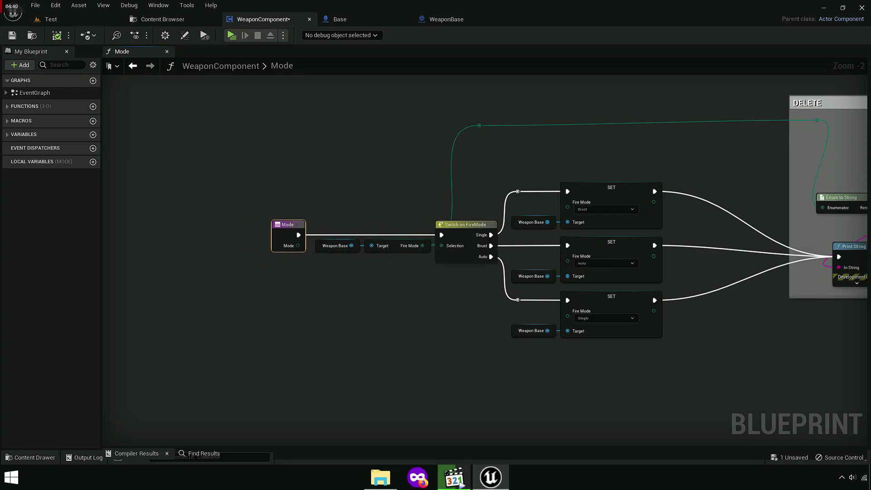
Step: Delete the Mode function's unused Mode input, then compile and save WeaponComponent
{"action": "left_click", "coordinate": [864, 240]}
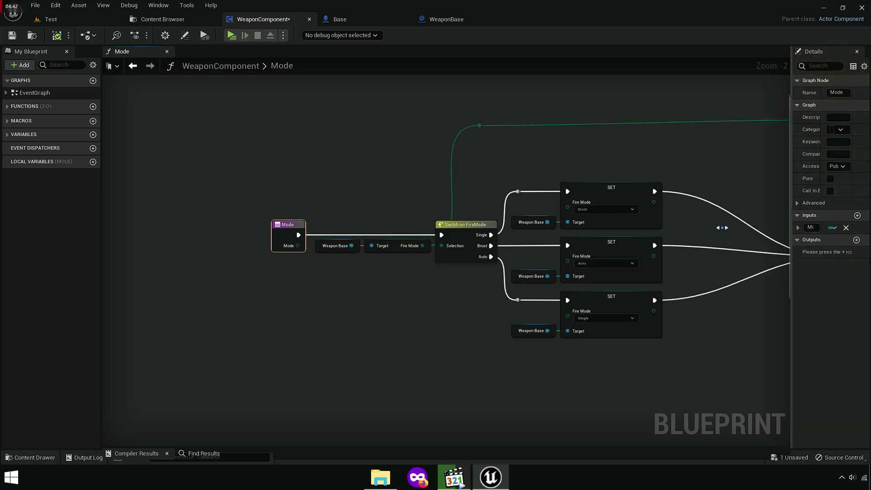
{"action": "left_click", "coordinate": [845, 228]}
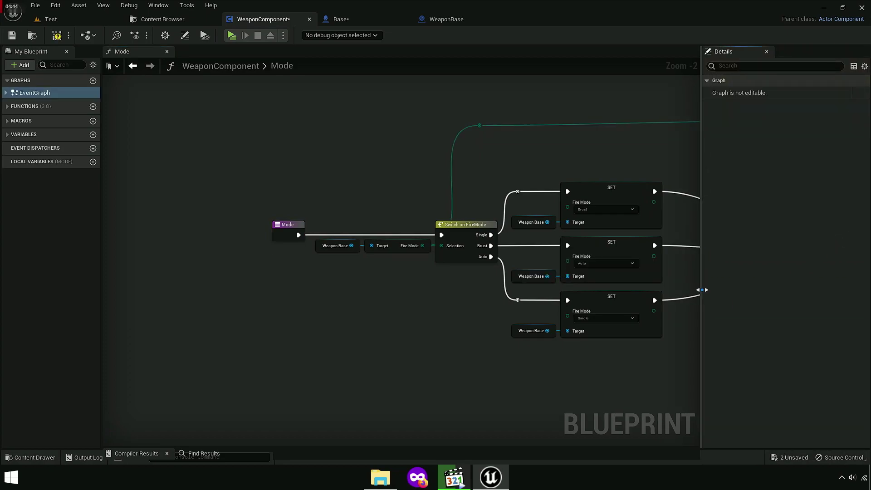
{"action": "left_click_drag", "start_coordinate": [702, 289], "coordinate": [868, 290]}
{"action": "right_click_drag", "start_coordinate": [479, 327], "coordinate": [257, 323]}
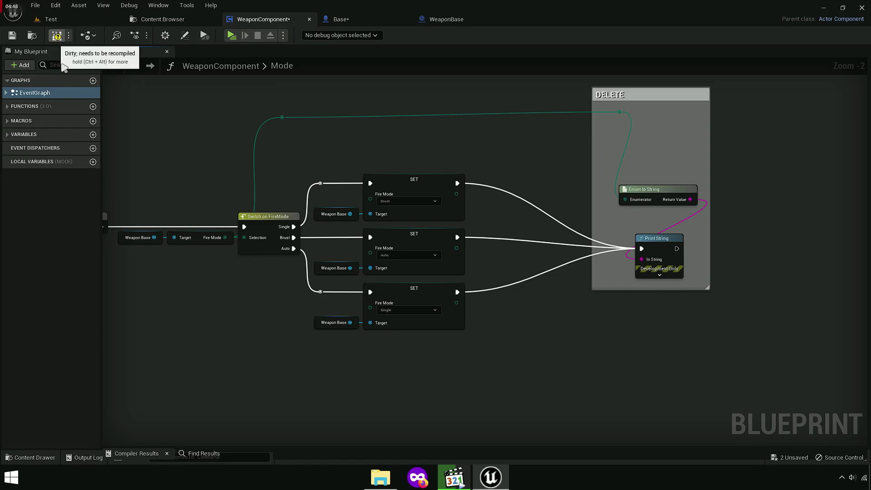
{"action": "left_click", "coordinate": [57, 35]}
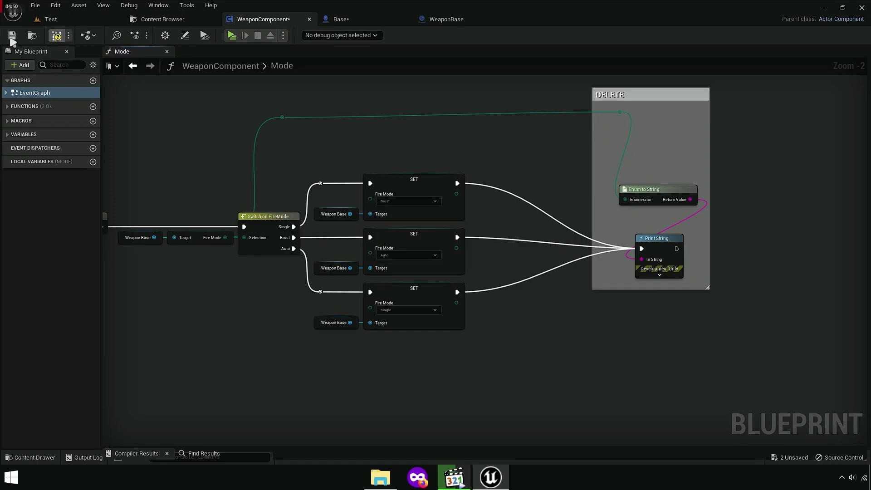
{"action": "left_click", "coordinate": [13, 37]}
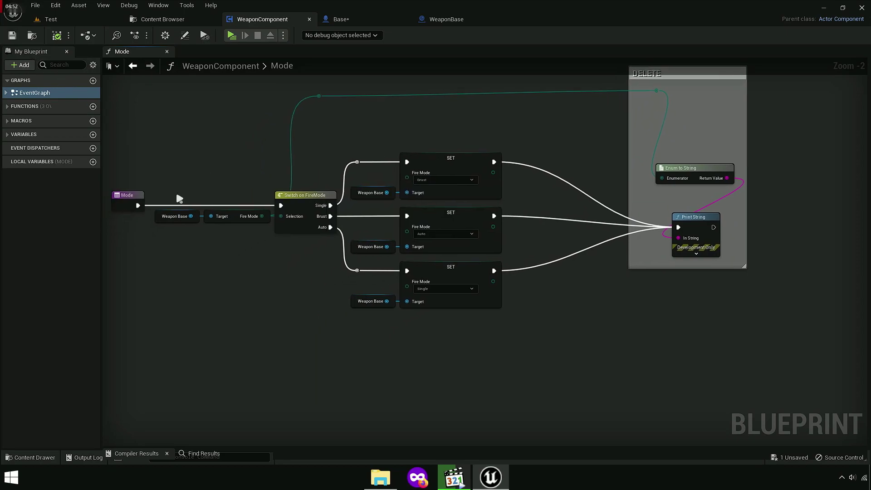
Step: Paste a Fire Mode getter and connect it to the Enum to String input
{"action": "key", "text": "ctrl+v"}
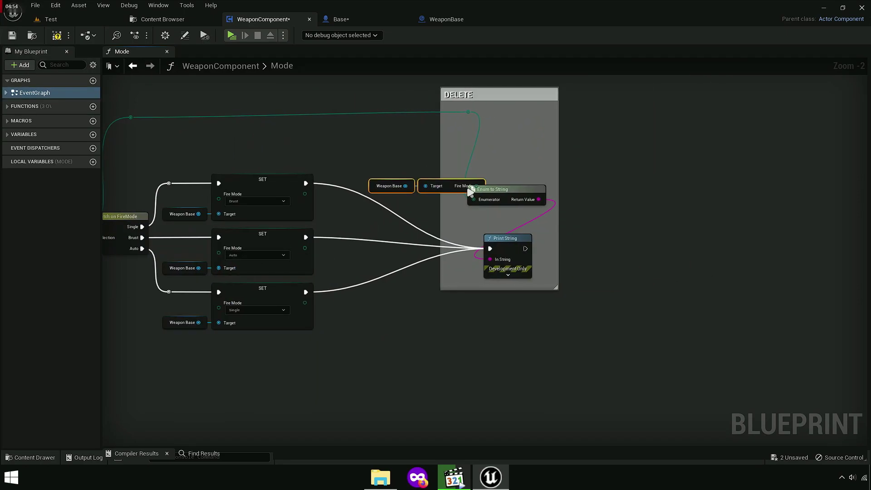
{"action": "left_click_drag", "start_coordinate": [499, 189], "coordinate": [618, 178]}
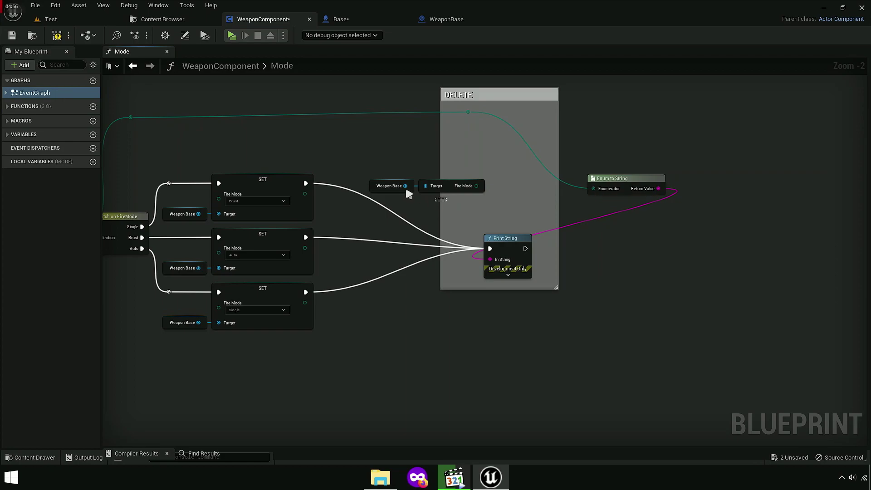
{"action": "left_click_drag", "start_coordinate": [409, 194], "coordinate": [369, 180]}
{"action": "left_click_drag", "start_coordinate": [435, 186], "coordinate": [607, 189]}
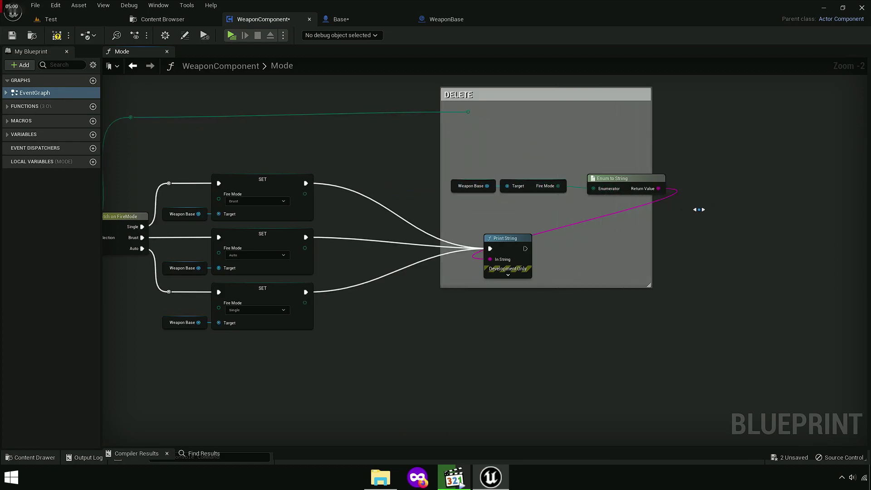
Step: Resize the DELETE comment box to tightly fit Enum to String and Print String
{"action": "left_click_drag", "start_coordinate": [558, 207], "coordinate": [726, 210]}
{"action": "left_click_drag", "start_coordinate": [621, 178], "coordinate": [609, 180]}
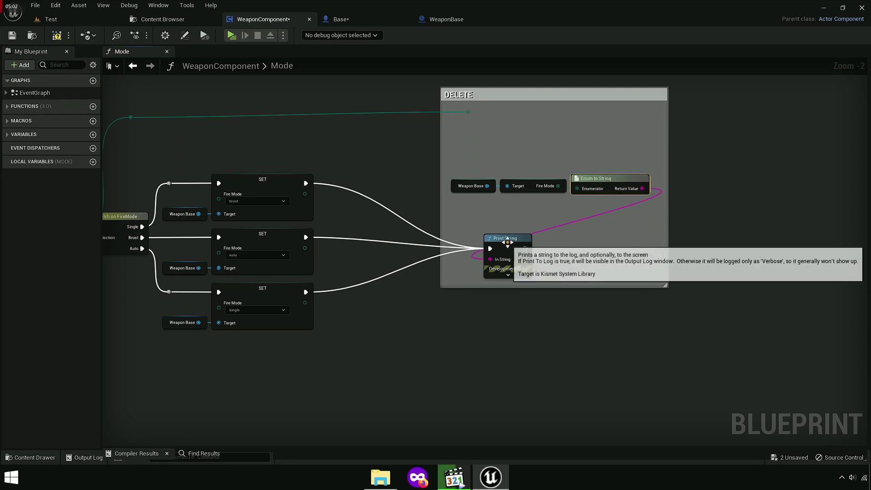
{"action": "left_click_drag", "start_coordinate": [506, 240], "coordinate": [570, 213]}
{"action": "right_click_drag", "start_coordinate": [453, 222], "coordinate": [565, 244]}
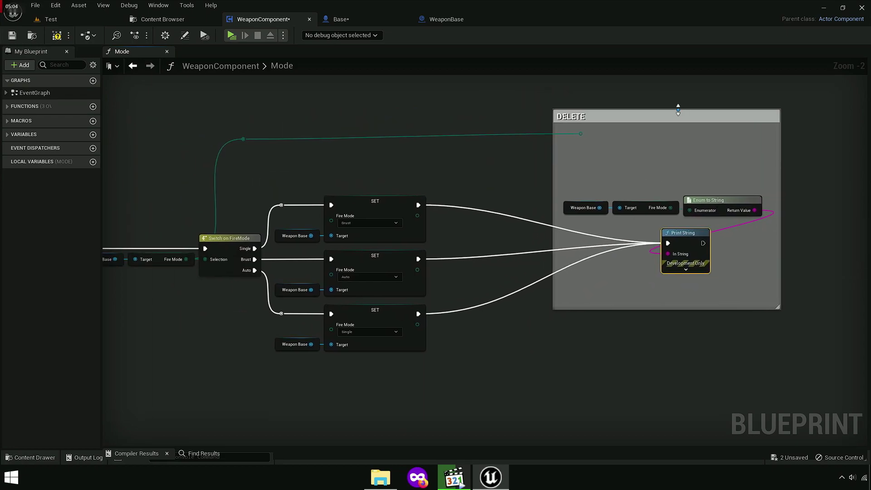
{"action": "left_click_drag", "start_coordinate": [679, 110], "coordinate": [677, 199]}
{"action": "left_click_drag", "start_coordinate": [644, 309], "coordinate": [646, 287]}
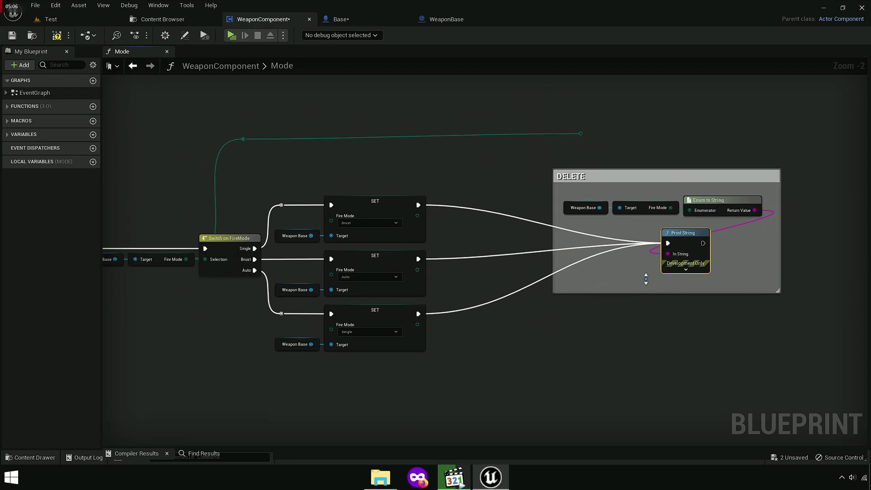
Step: Compile and save the WeaponComponent blueprint
{"action": "right_click_drag", "start_coordinate": [582, 150], "coordinate": [651, 149]}
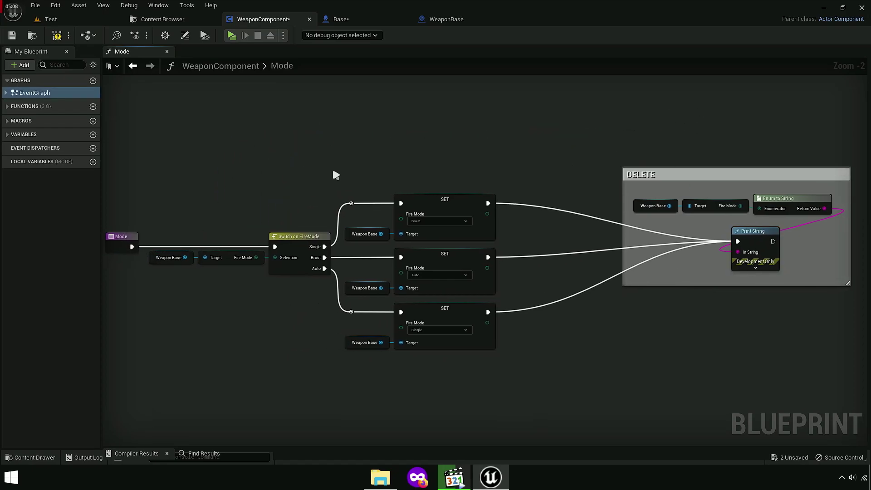
{"action": "scroll", "coordinate": [521, 243], "scroll_direction": "up", "scroll_amount": 2}
{"action": "scroll", "coordinate": [595, 299], "scroll_direction": "down", "scroll_amount": 2}
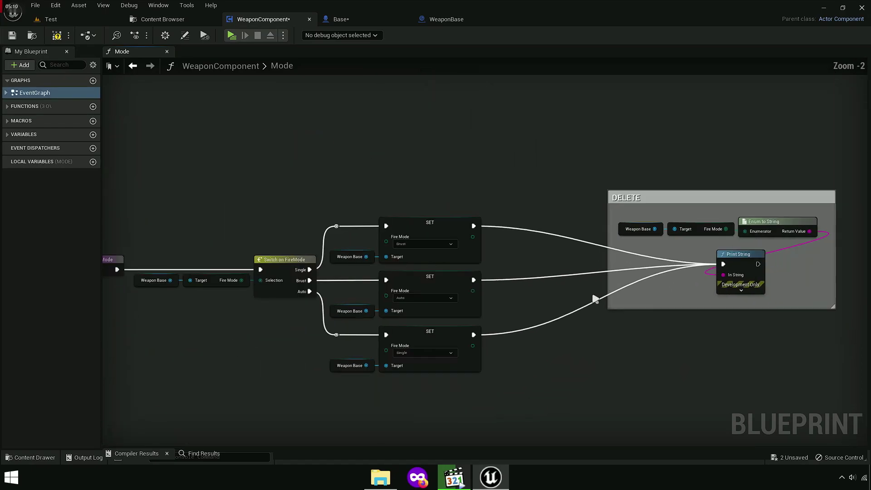
{"action": "right_click_drag", "start_coordinate": [215, 299], "coordinate": [393, 228]}
{"action": "scroll", "coordinate": [392, 227], "scroll_direction": "up", "scroll_amount": 3}
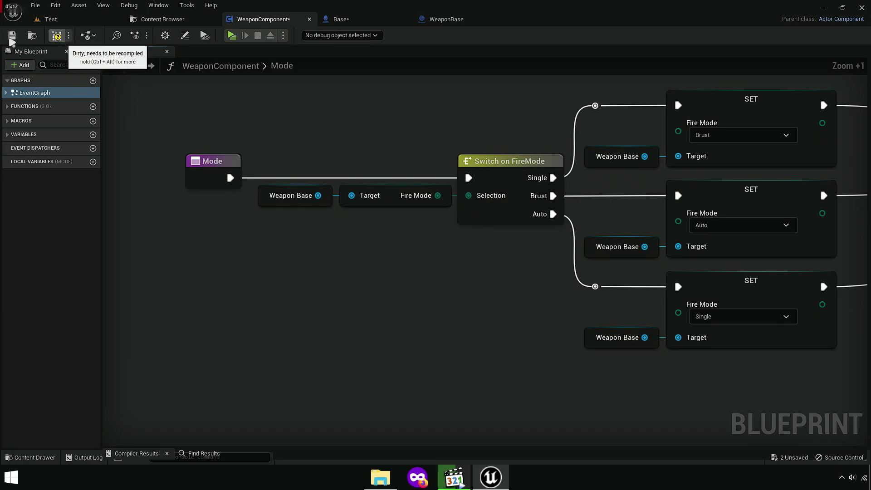
{"action": "left_click", "coordinate": [57, 37]}
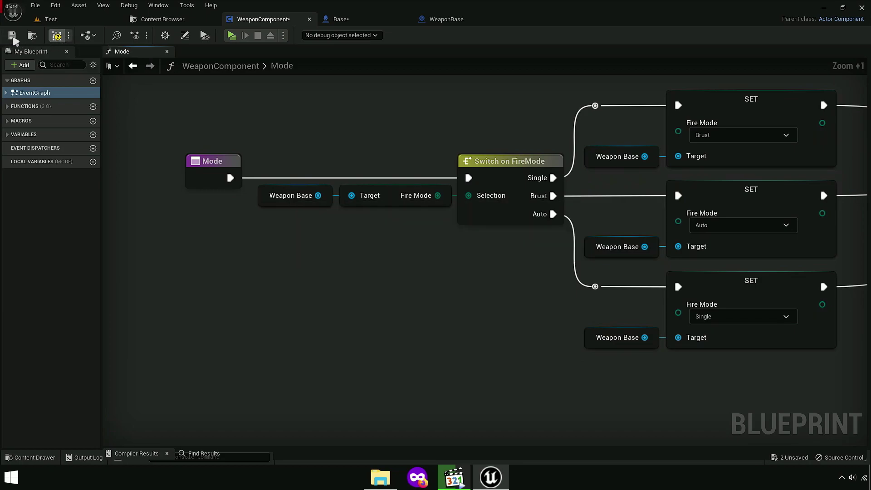
{"action": "left_click", "coordinate": [12, 39]}
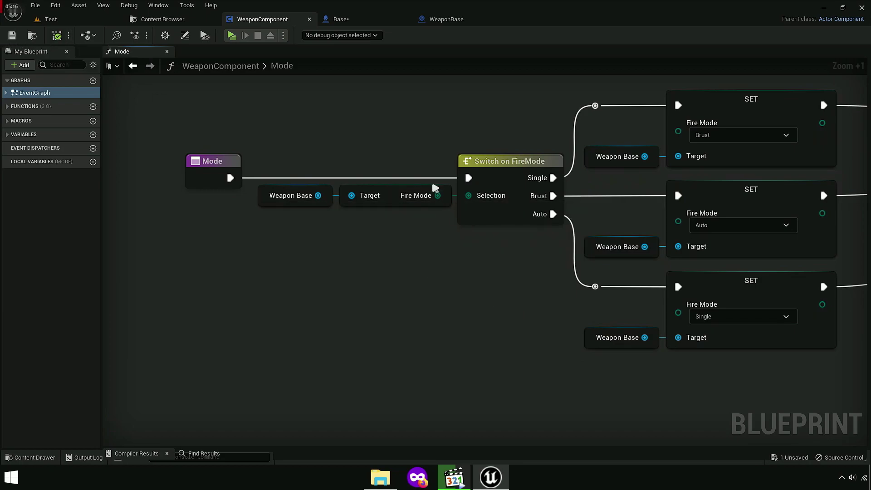
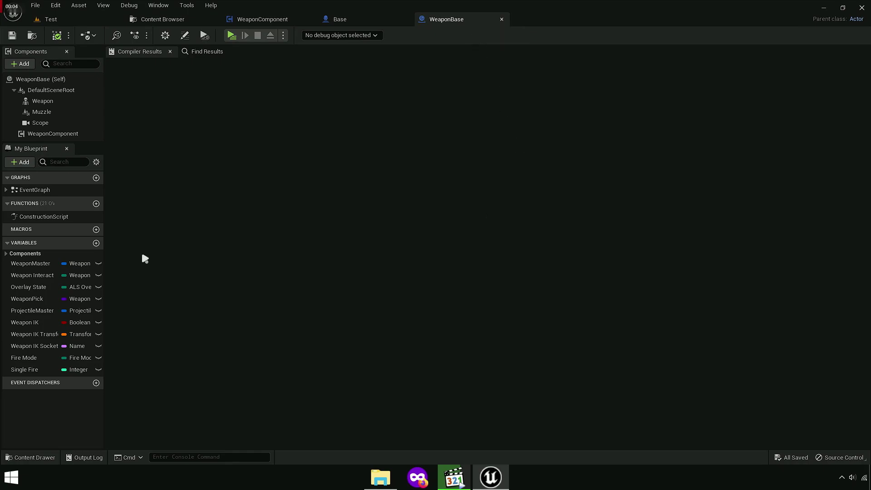
Step: Add a Boolean variable named Brust Fire to WeaponBase and compile the blueprint
{"action": "left_click", "coordinate": [97, 243]}
{"action": "type", "text": "Brust Fire"}
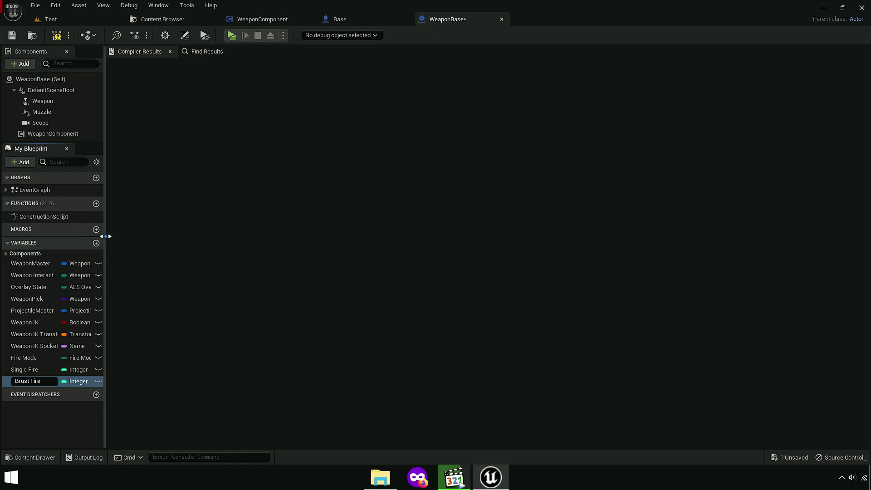
{"action": "key", "text": "Return"}
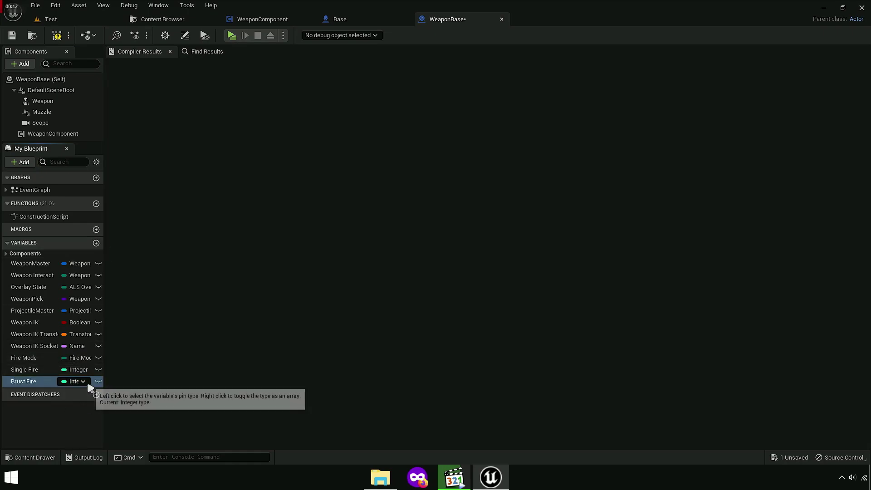
{"action": "left_click", "coordinate": [86, 382]}
{"action": "key", "text": "Escape"}
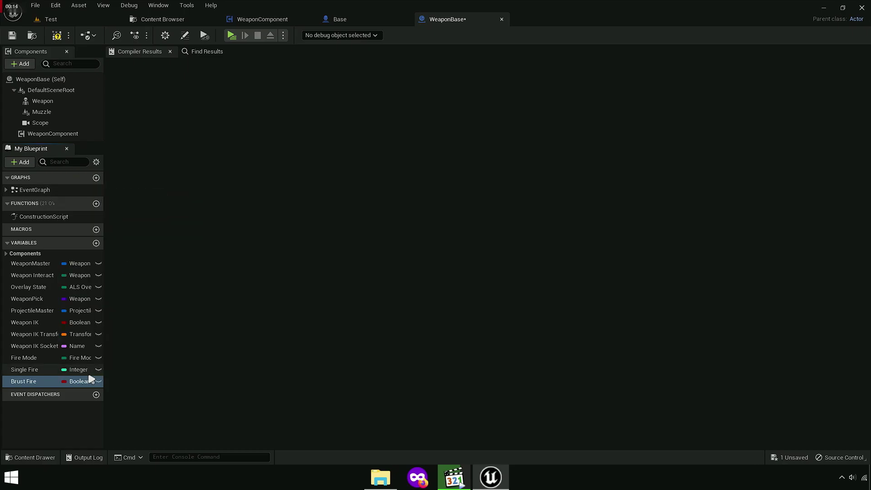
{"action": "left_click", "coordinate": [13, 36]}
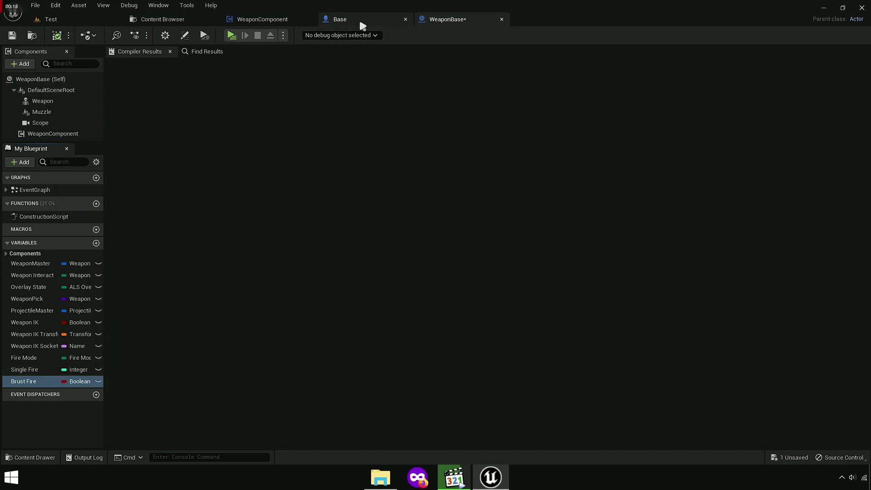
{"action": "left_click", "coordinate": [351, 22]}
Step: Paste copies of the Weapon Component and Weapon Base getter nodes near the FireMode switch
{"action": "right_click_drag", "start_coordinate": [391, 145], "coordinate": [311, 168]}
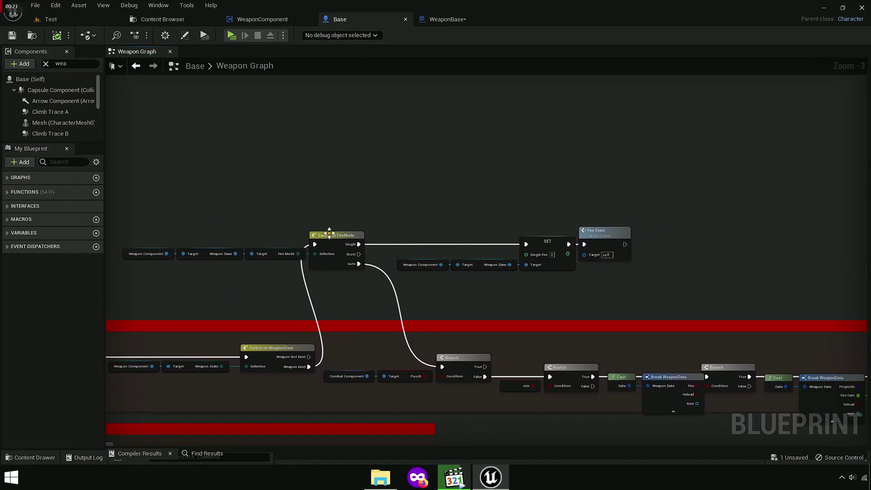
{"action": "scroll", "coordinate": [205, 218], "scroll_direction": "up", "scroll_amount": 4}
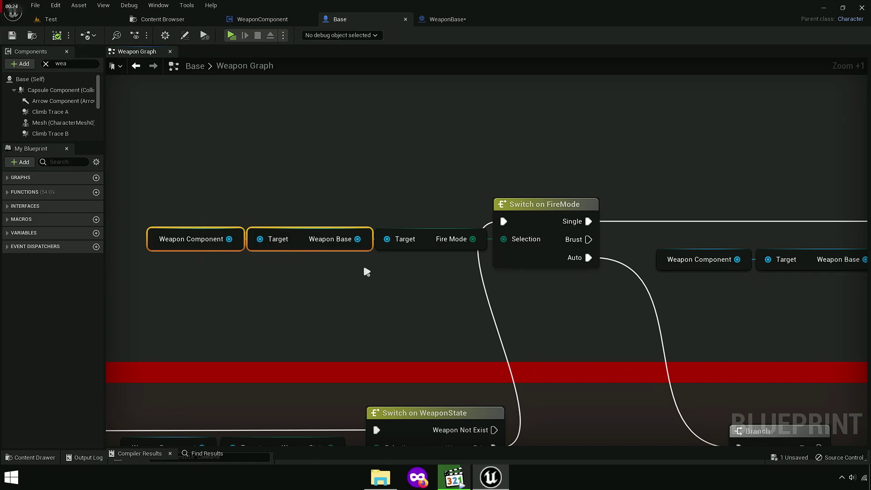
{"action": "right_click_drag", "start_coordinate": [425, 282], "coordinate": [345, 177]}
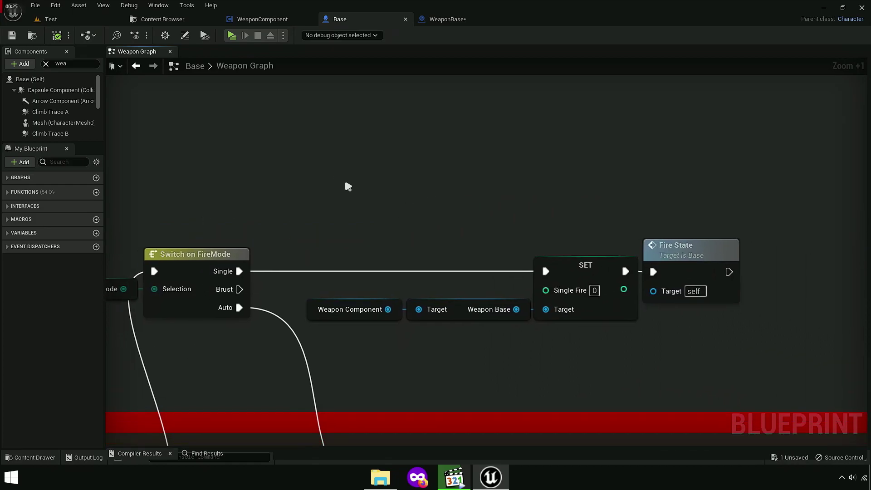
{"action": "scroll", "coordinate": [344, 177], "scroll_direction": "down", "scroll_amount": 4}
{"action": "key", "text": "ctrl+v"}
{"action": "scroll", "coordinate": [363, 191], "scroll_direction": "up", "scroll_amount": 4}
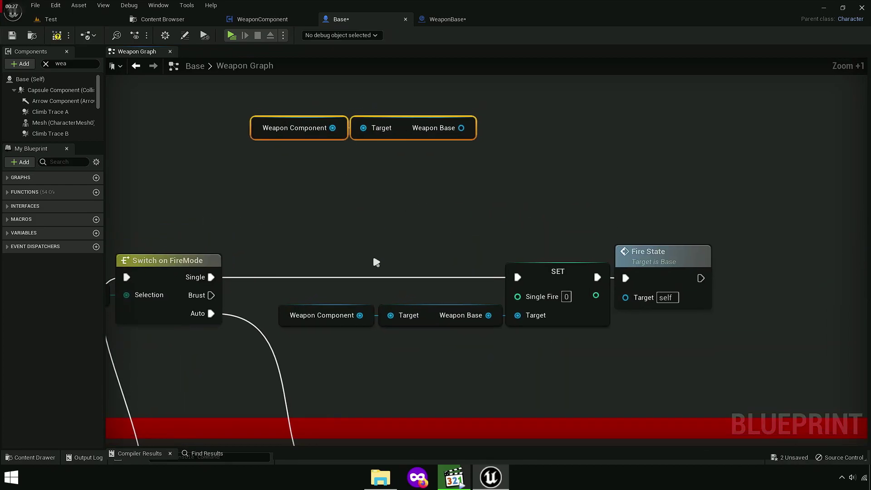
{"action": "scroll", "coordinate": [377, 263], "scroll_direction": "down", "scroll_amount": 1}
{"action": "right_click_drag", "start_coordinate": [382, 268], "coordinate": [580, 287]}
{"action": "scroll", "coordinate": [581, 287], "scroll_direction": "down", "scroll_amount": 3}
Step: Move the whole Switch on FireMode chain higher up in the graph
{"action": "left_click_drag", "start_coordinate": [660, 300], "coordinate": [315, 250]}
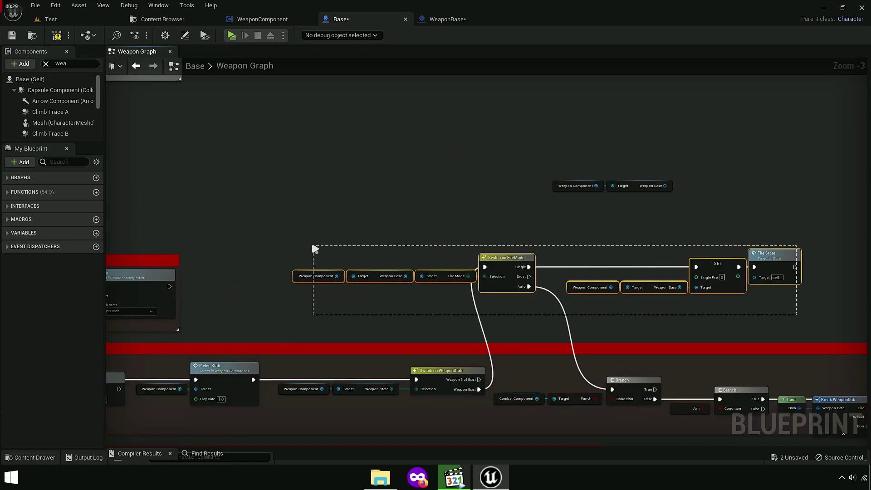
{"action": "left_click_drag", "start_coordinate": [508, 263], "coordinate": [508, 119]}
{"action": "left_click", "coordinate": [641, 230]}
{"action": "scroll", "coordinate": [613, 210], "scroll_direction": "up", "scroll_amount": 2}
{"action": "scroll", "coordinate": [515, 296], "scroll_direction": "up", "scroll_amount": 2}
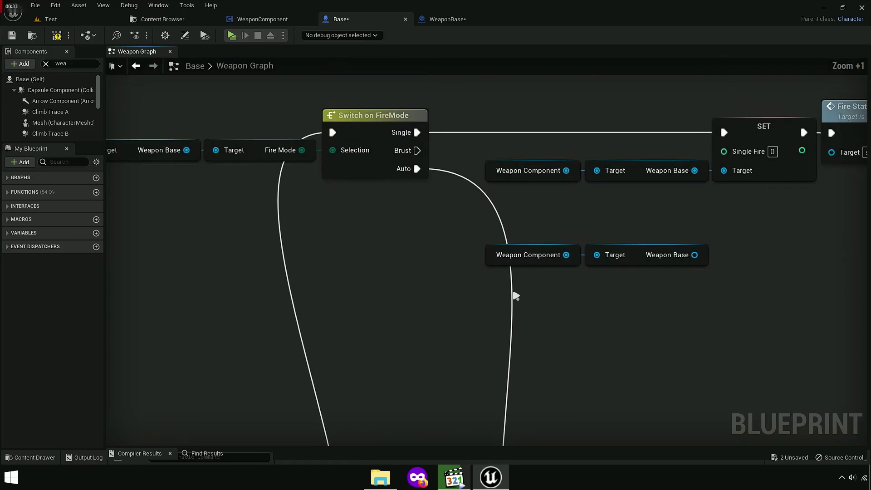
Step: Add a Get Brust Fire node from Weapon Base and a Branch fed by it
{"action": "mouse_move", "coordinate": [516, 296]}
{"action": "left_mouse_down"}
{"action": "mouse_move", "coordinate": [654, 263]}
{"action": "mouse_move", "coordinate": [472, 308]}
{"action": "mouse_move", "coordinate": [561, 304]}
{"action": "left_mouse_up"}
{"action": "type", "text": "ge"}
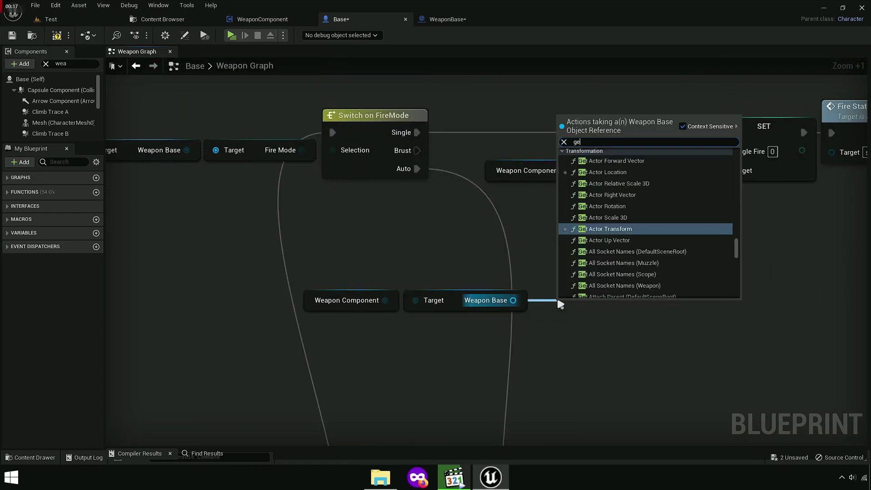
{"action": "type", "text": "tbrus"}
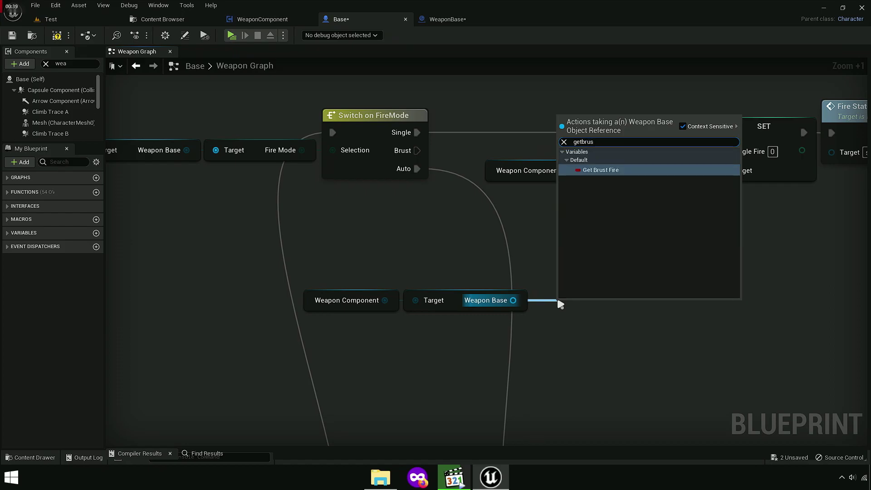
{"action": "left_click", "coordinate": [627, 174]}
{"action": "left_click_drag", "start_coordinate": [606, 305], "coordinate": [594, 305]}
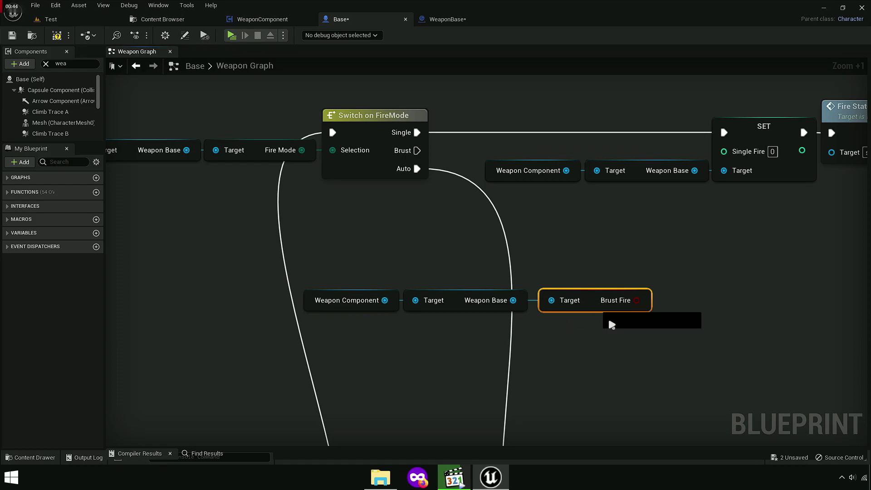
{"action": "right_click_drag", "start_coordinate": [610, 324], "coordinate": [513, 315]}
{"action": "left_click_drag", "start_coordinate": [540, 290], "coordinate": [582, 290]}
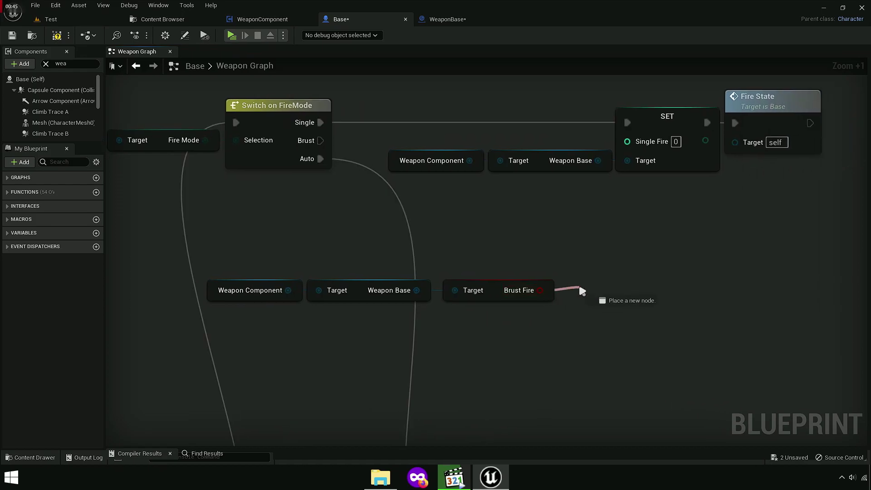
{"action": "type", "text": "branch"}
{"action": "key", "text": "Return"}
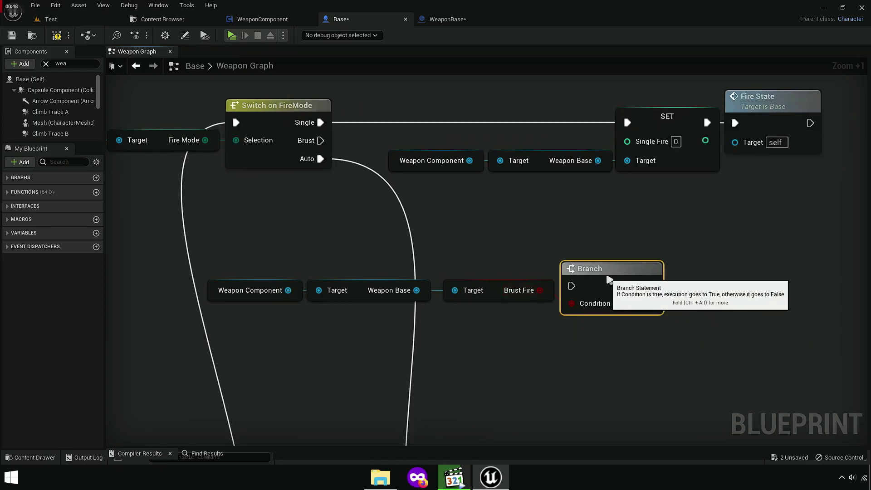
{"action": "left_click_drag", "start_coordinate": [609, 280], "coordinate": [609, 266]}
Step: Paste another pair of weapon getter nodes in the space after the Branch
{"action": "left_click_drag", "start_coordinate": [642, 340], "coordinate": [373, 311]}
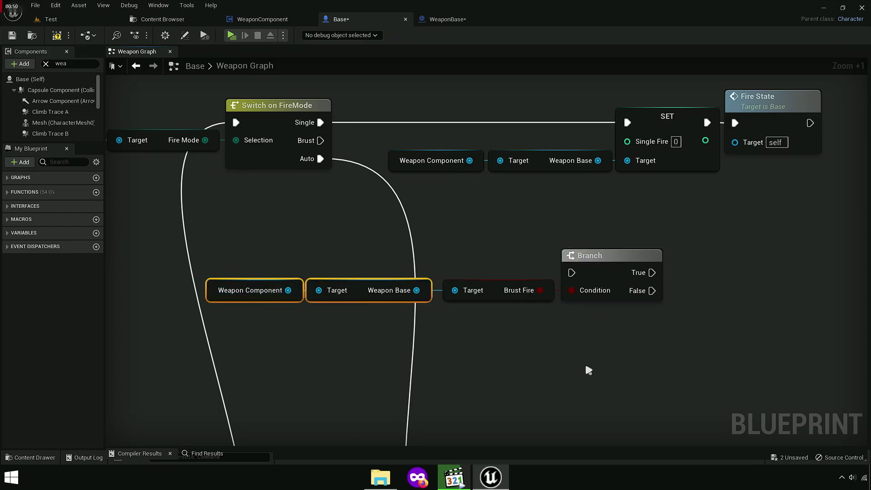
{"action": "right_click_drag", "start_coordinate": [588, 370], "coordinate": [290, 347]}
{"action": "key", "text": "ctrl+v"}
{"action": "left_click_drag", "start_coordinate": [554, 276], "coordinate": [603, 277]}
Step: Add a SET Brust Fire node from the pasted Weapon Base and align it with its getters
{"action": "type", "text": "se"}
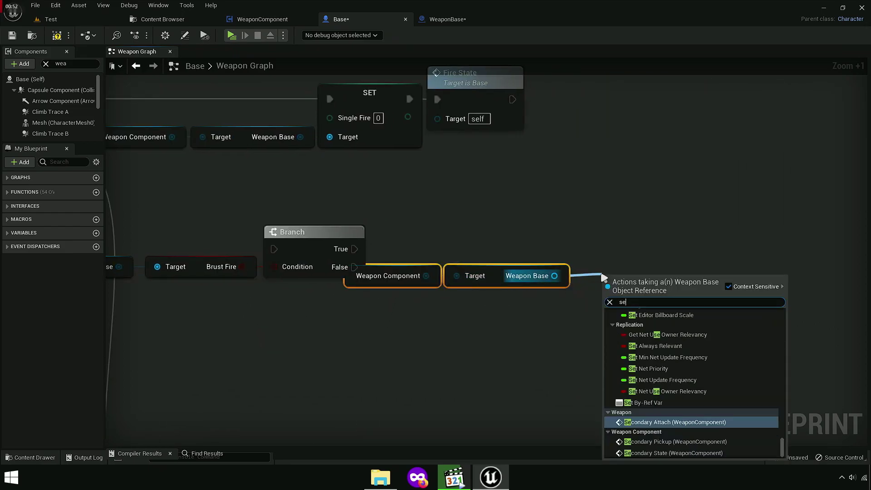
{"action": "type", "text": "t brust"}
{"action": "left_click", "coordinate": [636, 327]}
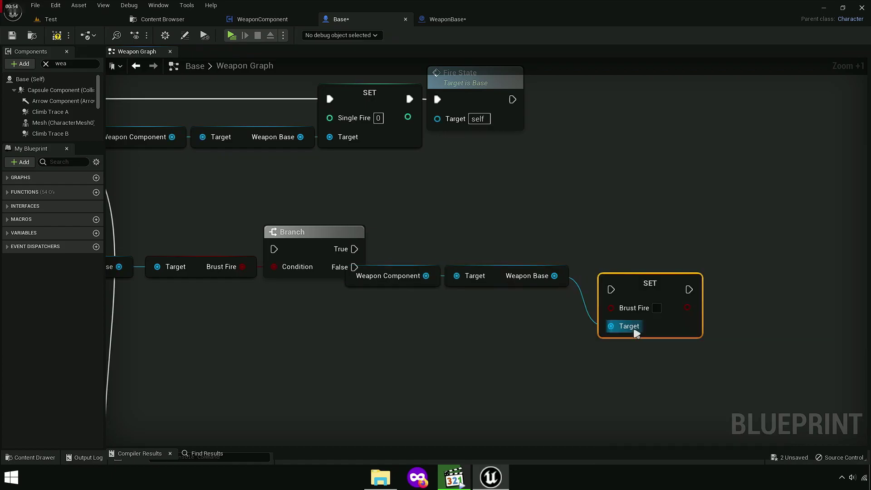
{"action": "left_click_drag", "start_coordinate": [638, 287], "coordinate": [614, 241]}
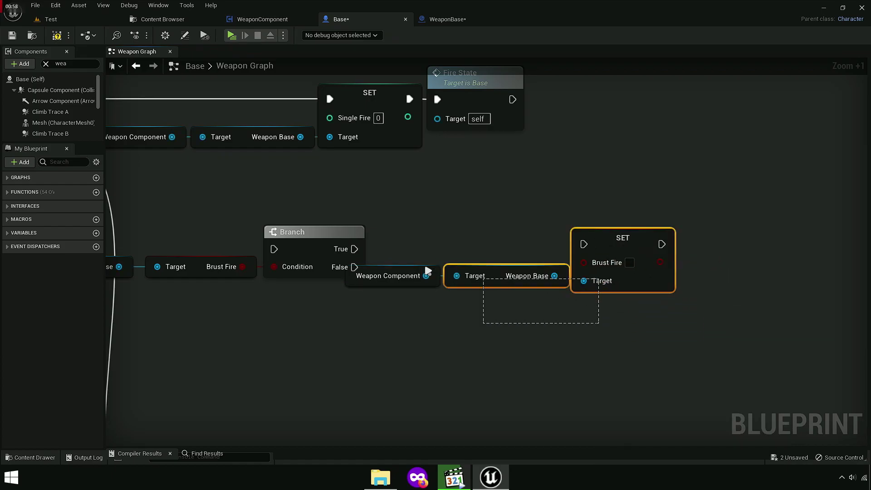
{"action": "left_click_drag", "start_coordinate": [428, 271], "coordinate": [427, 273]}
{"action": "mouse_move", "coordinate": [618, 243]}
{"action": "left_mouse_down"}
{"action": "mouse_move", "coordinate": [682, 247]}
{"action": "mouse_move", "coordinate": [355, 267]}
{"action": "left_mouse_up"}
{"action": "left_click", "coordinate": [680, 247]}
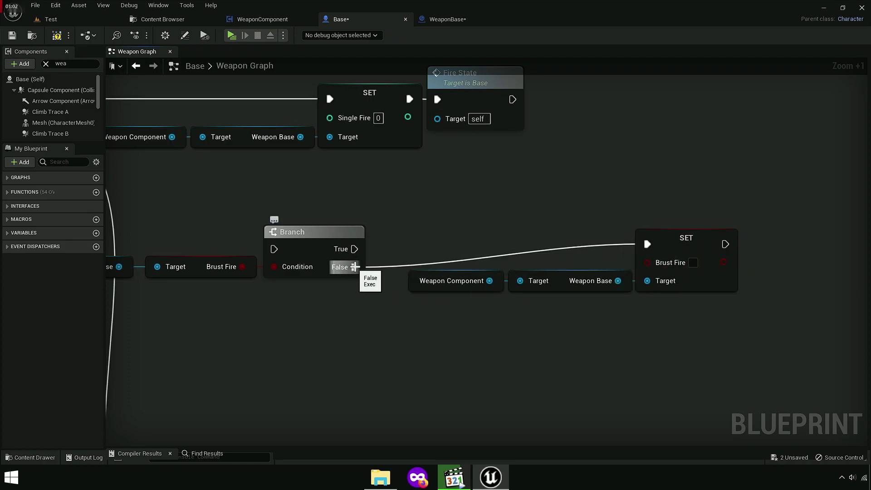
{"action": "right_click_drag", "start_coordinate": [576, 323], "coordinate": [650, 286]}
{"action": "left_click_drag", "start_coordinate": [571, 230], "coordinate": [567, 232]}
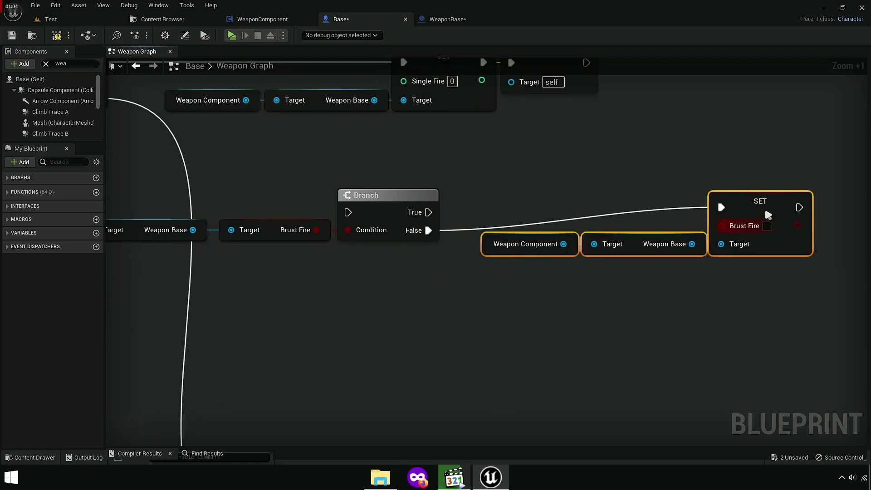
{"action": "left_click_drag", "start_coordinate": [766, 211], "coordinate": [714, 260]}
{"action": "scroll", "coordinate": [762, 290], "scroll_direction": "down", "scroll_amount": 1}
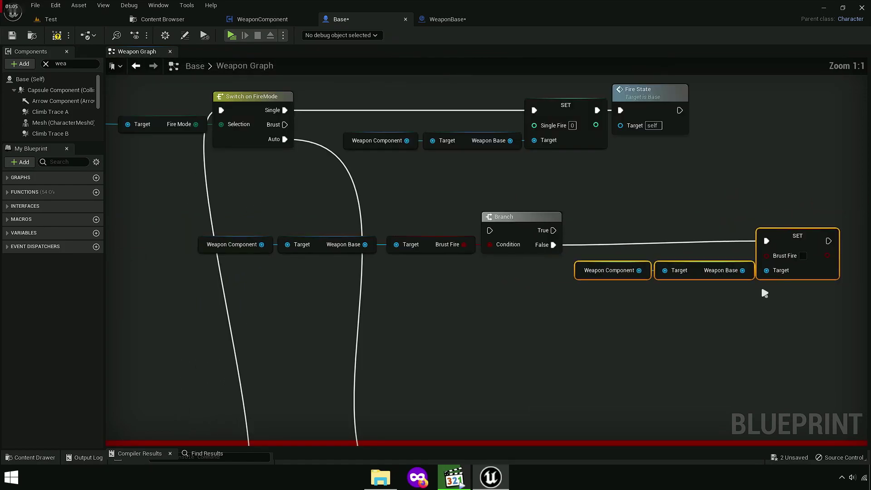
{"action": "key", "text": "q"}
{"action": "mouse_move", "coordinate": [298, 275]}
{"action": "left_mouse_down"}
{"action": "mouse_move", "coordinate": [241, 237]}
{"action": "mouse_move", "coordinate": [245, 245]}
{"action": "left_mouse_up"}
{"action": "left_click", "coordinate": [492, 295]}
Step: Wire the FireMode switch's Brust output into the Branch and tidy the surrounding nodes
{"action": "right_click_drag", "start_coordinate": [491, 295], "coordinate": [419, 236]}
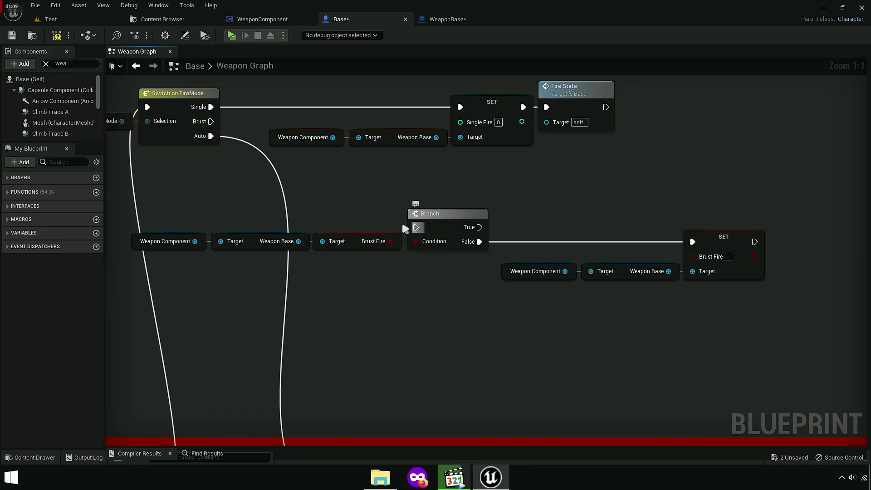
{"action": "left_click_drag", "start_coordinate": [405, 228], "coordinate": [211, 121]}
{"action": "mouse_move", "coordinate": [397, 219]}
{"action": "right_mouse_down"}
{"action": "mouse_move", "coordinate": [443, 195]}
{"action": "mouse_move", "coordinate": [539, 254]}
{"action": "right_mouse_up"}
{"action": "right_click_drag", "start_coordinate": [422, 292], "coordinate": [333, 290]}
{"action": "left_click_drag", "start_coordinate": [542, 308], "coordinate": [799, 274]}
{"action": "left_click_drag", "start_coordinate": [173, 283], "coordinate": [538, 227], "text": "shift"}
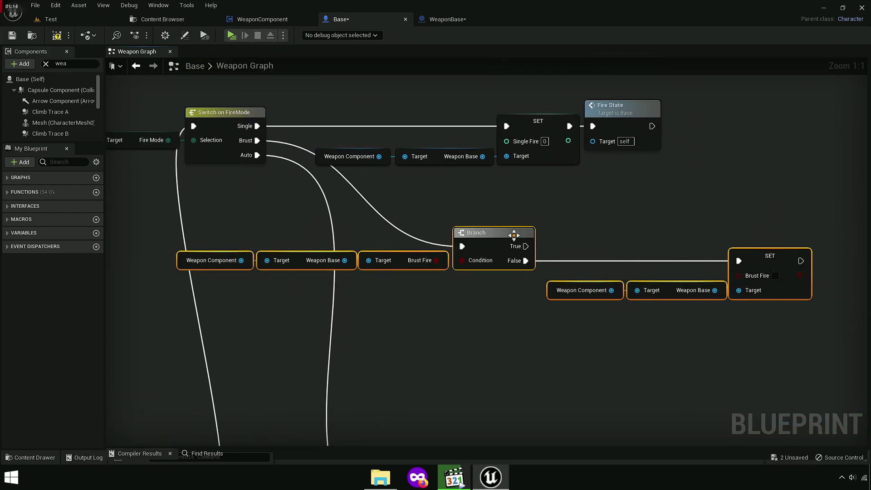
{"action": "mouse_move", "coordinate": [462, 246]}
{"action": "left_mouse_down", "text": "ctrl"}
{"action": "mouse_move", "coordinate": [432, 244]}
{"action": "mouse_move", "coordinate": [705, 236]}
{"action": "left_mouse_up", "text": "ctrl"}
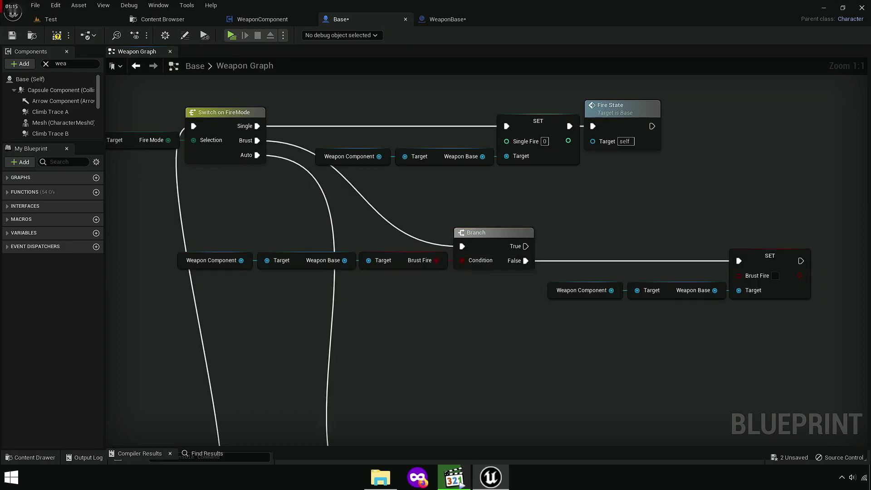
{"action": "right_click_drag", "start_coordinate": [635, 238], "coordinate": [365, 199]}
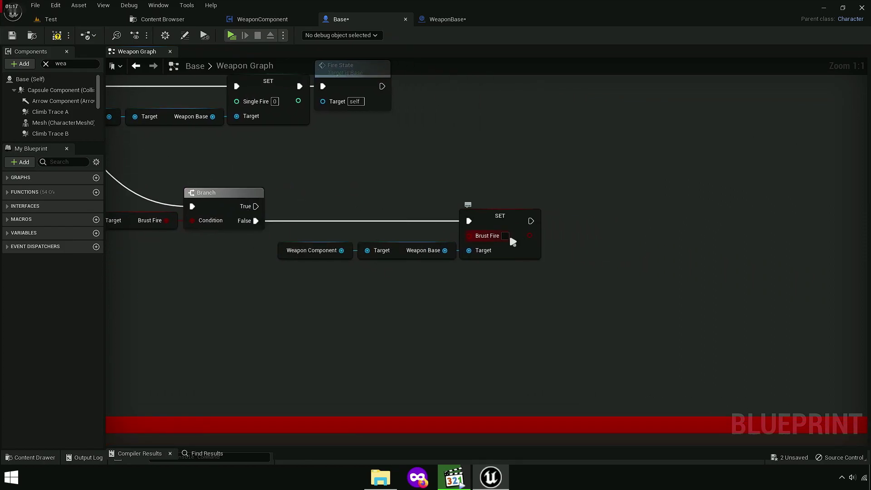
{"action": "scroll", "coordinate": [503, 239], "scroll_direction": "up", "scroll_amount": 6}
{"action": "right_click_drag", "start_coordinate": [508, 225], "coordinate": [341, 221]}
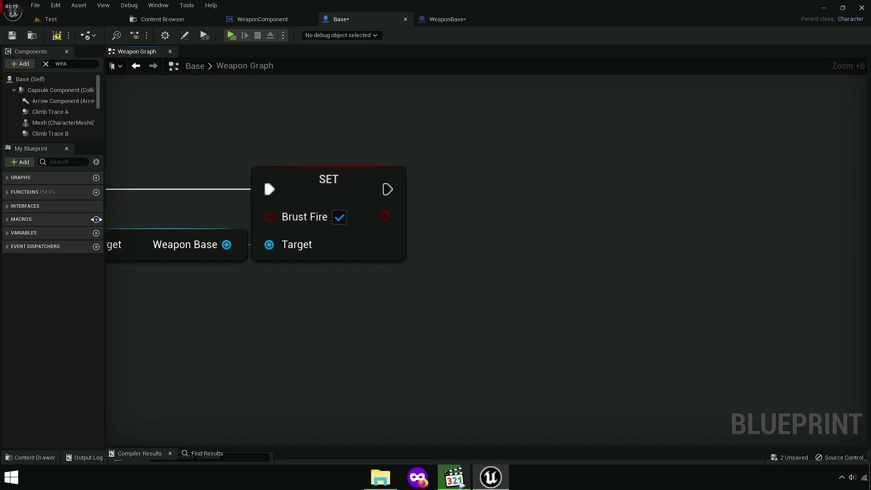
Step: Create a new macro named Brust Fire
{"action": "left_click", "coordinate": [21, 220]}
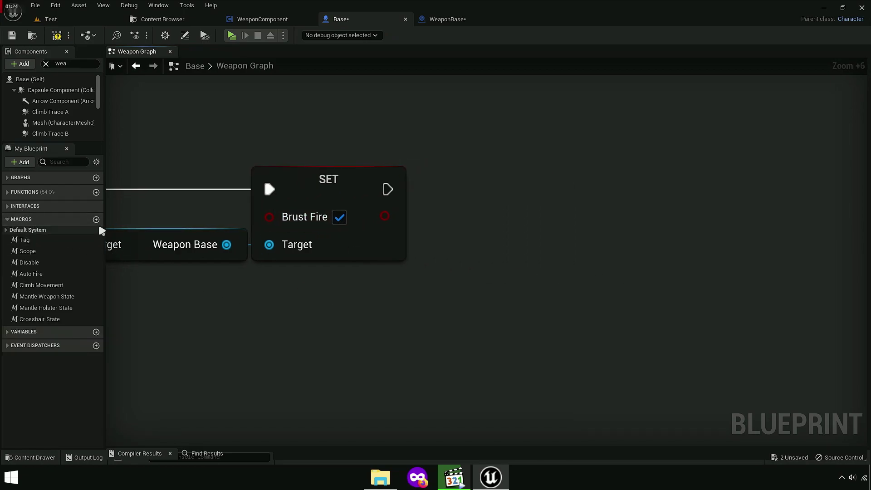
{"action": "type", "text": "Br"}
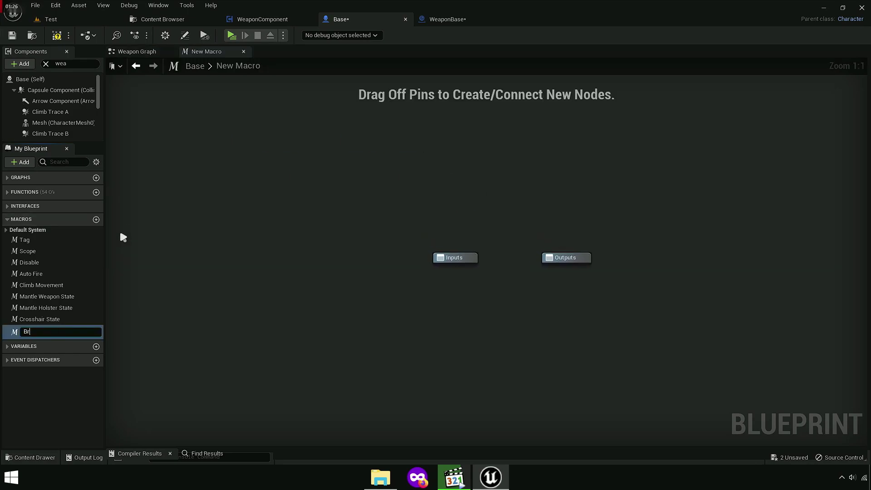
{"action": "type", "text": "ust Fire"}
{"action": "key", "text": "BackSpace"}
{"action": "key", "text": "BackSpace"}
{"action": "type", "text": "re"}
{"action": "key", "text": "Return"}
Step: Add a Delay node and expose its Duration as a macro input named Brust
{"action": "scroll", "coordinate": [361, 192], "scroll_direction": "up", "scroll_amount": 6}
{"action": "mouse_move", "coordinate": [361, 192]}
{"action": "right_mouse_down"}
{"action": "mouse_move", "coordinate": [382, 267]}
{"action": "mouse_move", "coordinate": [400, 272]}
{"action": "right_mouse_up"}
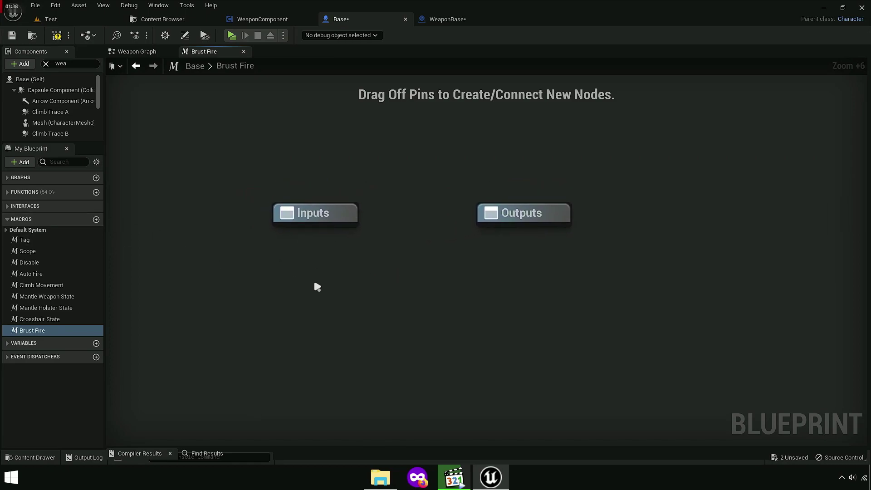
{"action": "right_click_drag", "start_coordinate": [352, 285], "coordinate": [322, 280]}
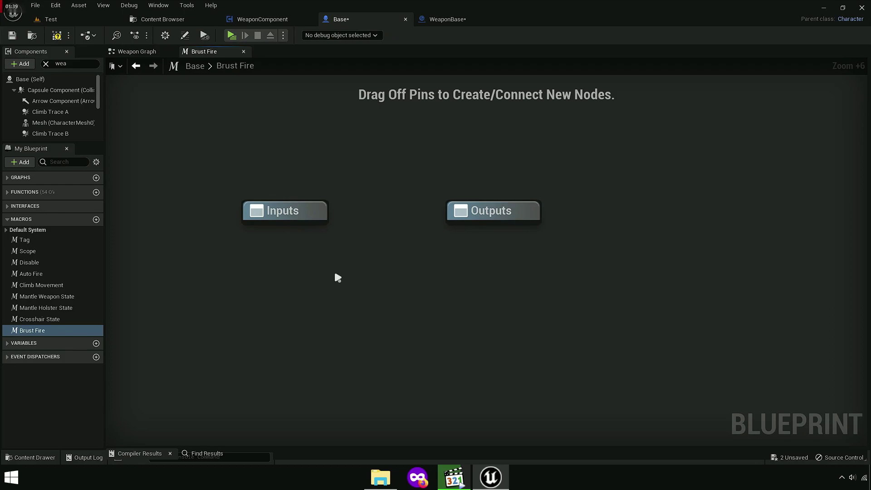
{"action": "right_click", "coordinate": [338, 277]}
{"action": "type", "text": "delay"}
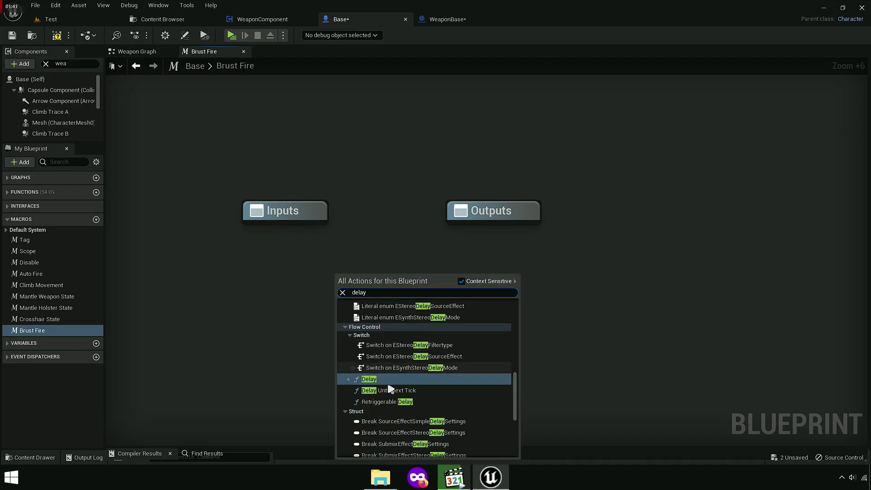
{"action": "left_click", "coordinate": [379, 383]}
{"action": "right_click_drag", "start_coordinate": [410, 288], "coordinate": [483, 281]}
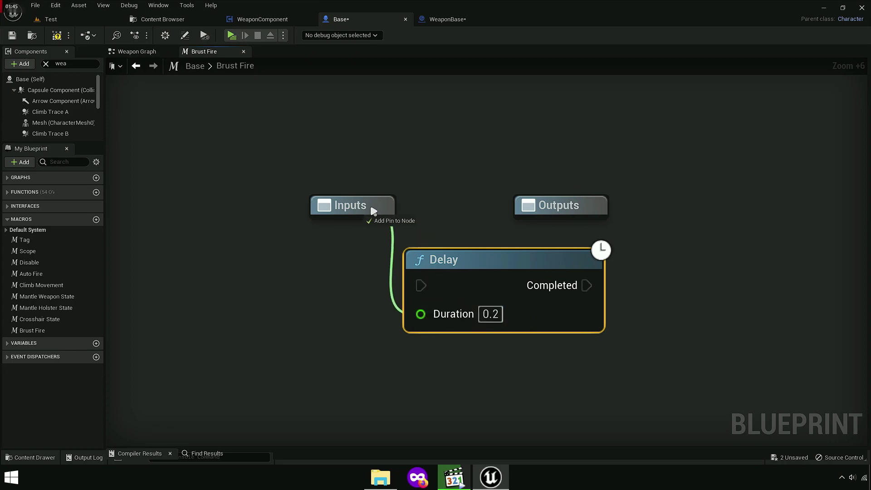
{"action": "mouse_move", "coordinate": [447, 315]}
{"action": "left_mouse_down"}
{"action": "mouse_move", "coordinate": [369, 207]}
{"action": "mouse_move", "coordinate": [324, 288]}
{"action": "left_mouse_up"}
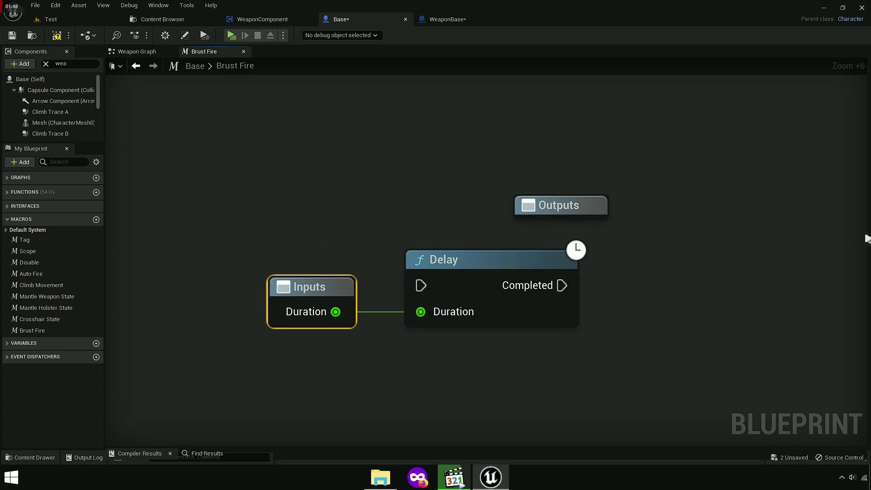
{"action": "left_click", "coordinate": [867, 236]}
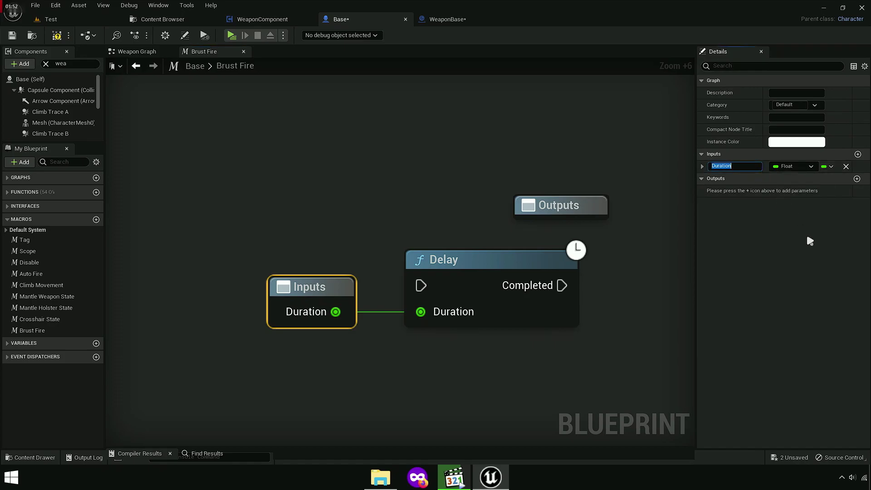
{"action": "type", "text": "Brust"}
{"action": "key", "text": "Return"}
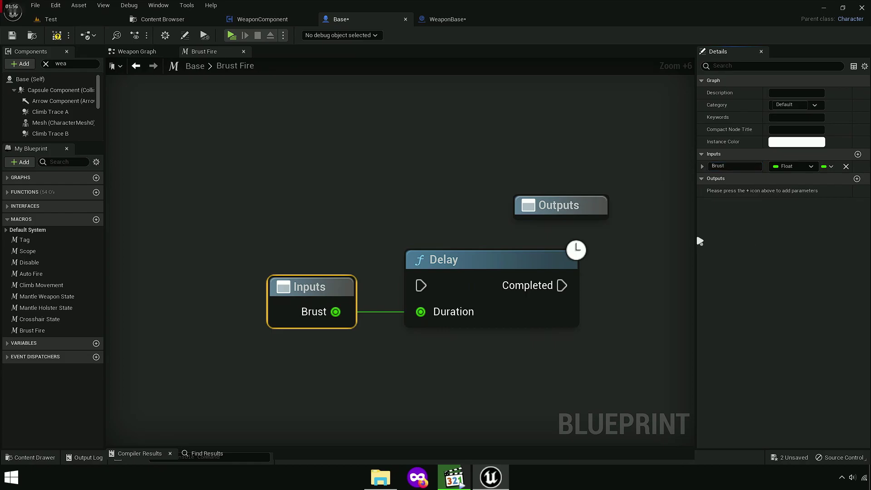
Step: Add an exec macro input wired into the Delay, ordered above Brust
{"action": "right_click_drag", "start_coordinate": [479, 249], "coordinate": [469, 212]}
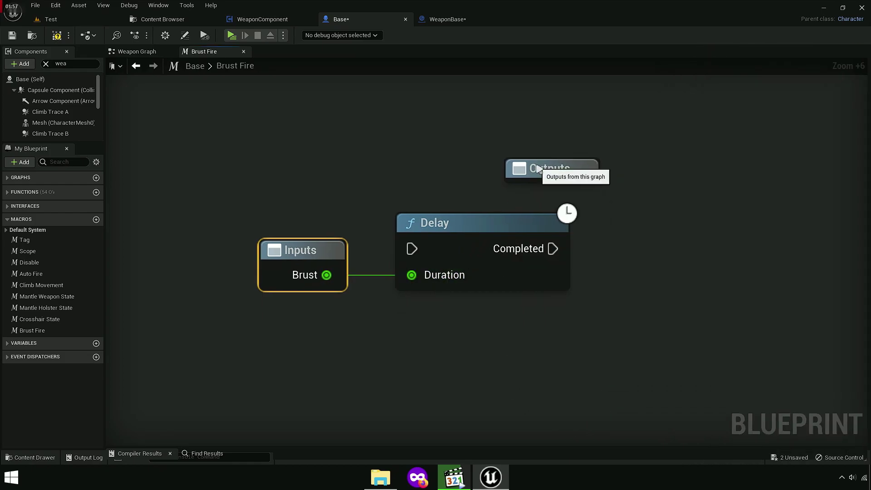
{"action": "left_click_drag", "start_coordinate": [539, 169], "coordinate": [444, 141]}
{"action": "left_click_drag", "start_coordinate": [411, 249], "coordinate": [297, 262]}
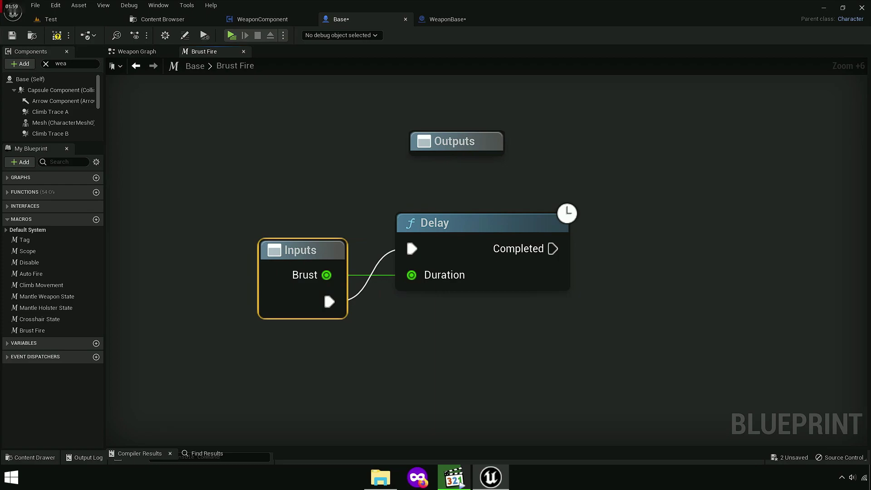
{"action": "left_click", "coordinate": [866, 210]}
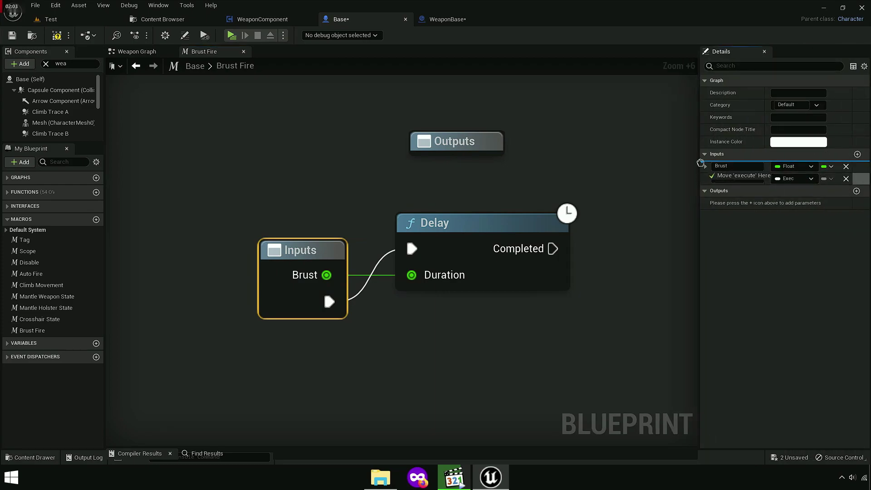
{"action": "left_click_drag", "start_coordinate": [706, 184], "coordinate": [705, 165]}
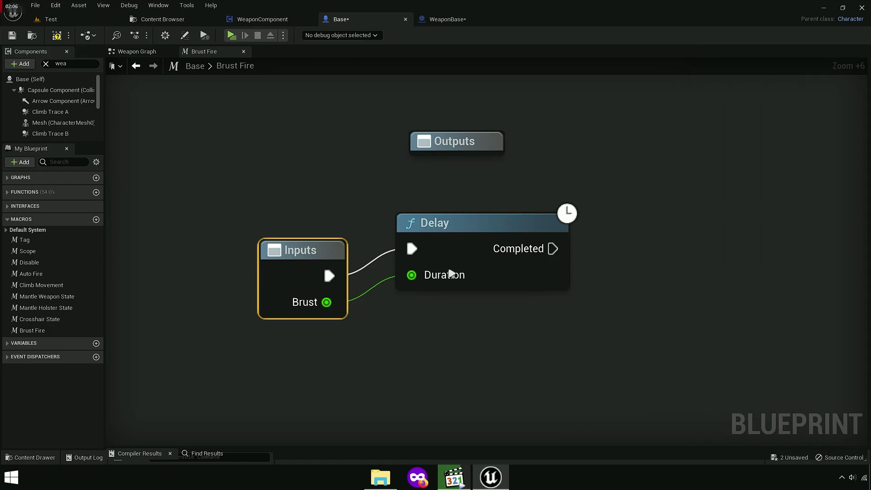
{"action": "left_click_drag", "start_coordinate": [442, 225], "coordinate": [415, 252]}
{"action": "left_click", "coordinate": [378, 321]}
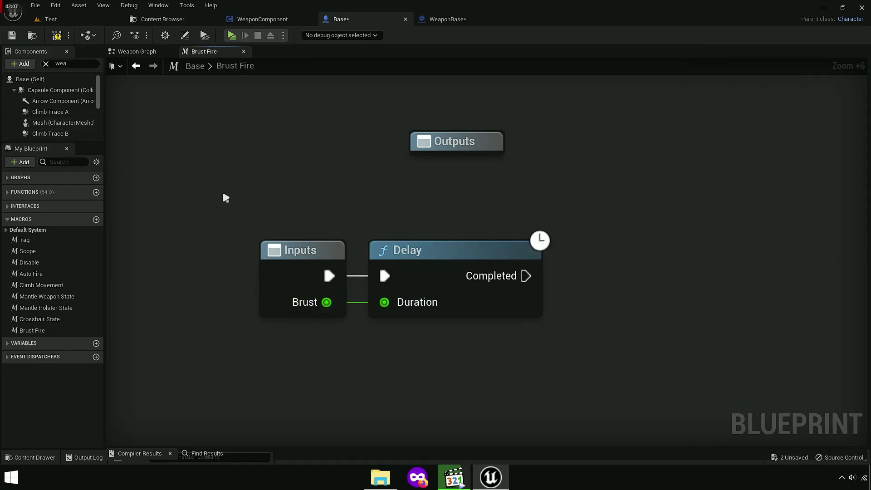
Step: Add a Fire State node triggered by the Delay's completion
{"action": "right_click_drag", "start_coordinate": [604, 241], "coordinate": [513, 210]}
{"action": "right_click", "coordinate": [513, 210]}
{"action": "type", "text": "firt"}
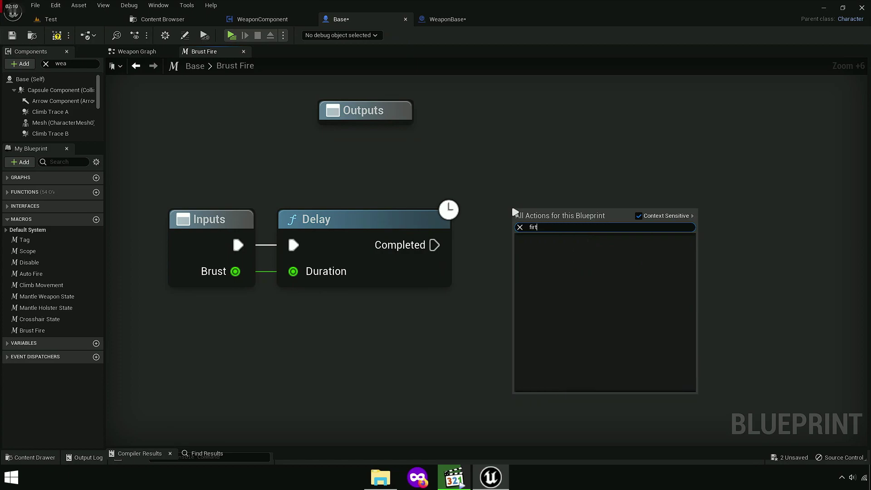
{"action": "key", "text": "BackSpace"}
{"action": "type", "text": "est"}
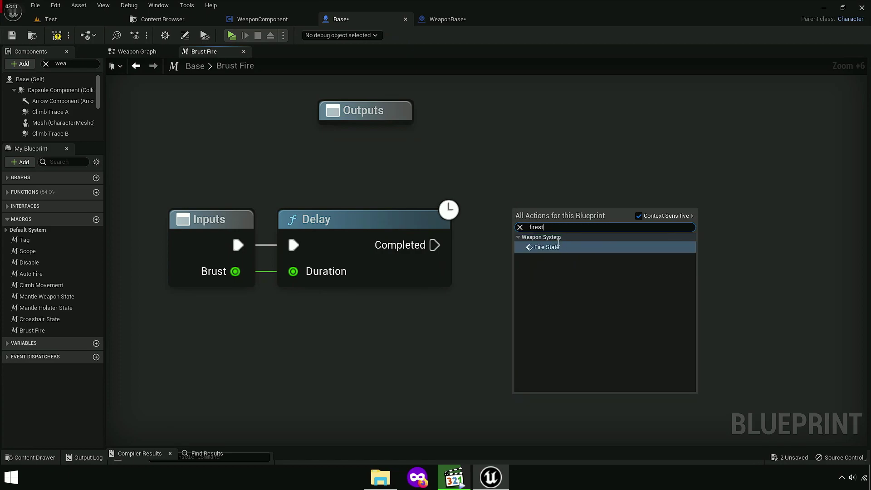
{"action": "left_click", "coordinate": [558, 245]}
{"action": "left_click_drag", "start_coordinate": [434, 245], "coordinate": [525, 246]}
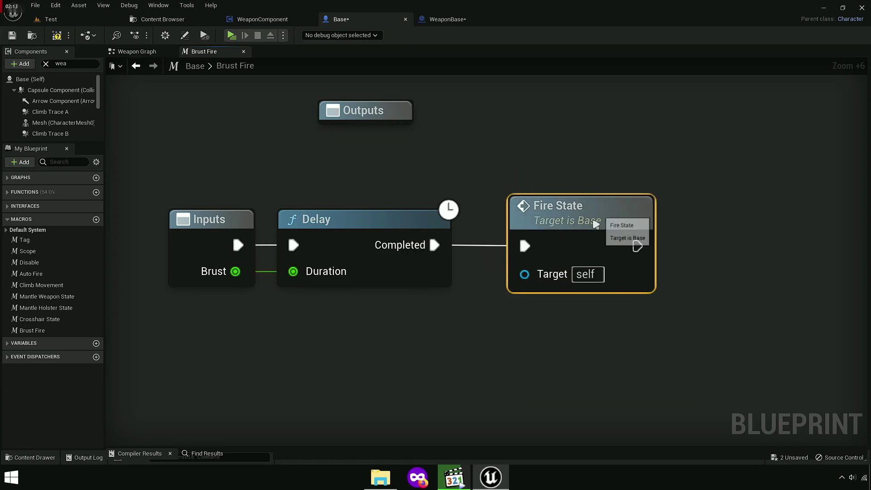
{"action": "scroll", "coordinate": [339, 257], "scroll_direction": "down", "scroll_amount": 5}
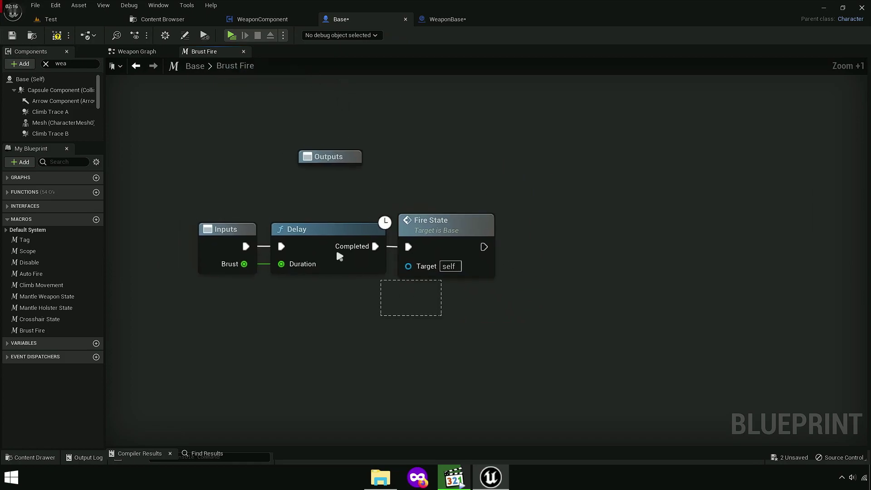
Step: Duplicate the Delay–Fire State pair, chain it after the first, and route Brust to its Duration via reroutes
{"action": "left_click_drag", "start_coordinate": [441, 315], "coordinate": [339, 257]}
{"action": "key", "text": "ctrl+c"}
{"action": "key", "text": "ctrl+v"}
{"action": "left_click_drag", "start_coordinate": [680, 249], "coordinate": [699, 237]}
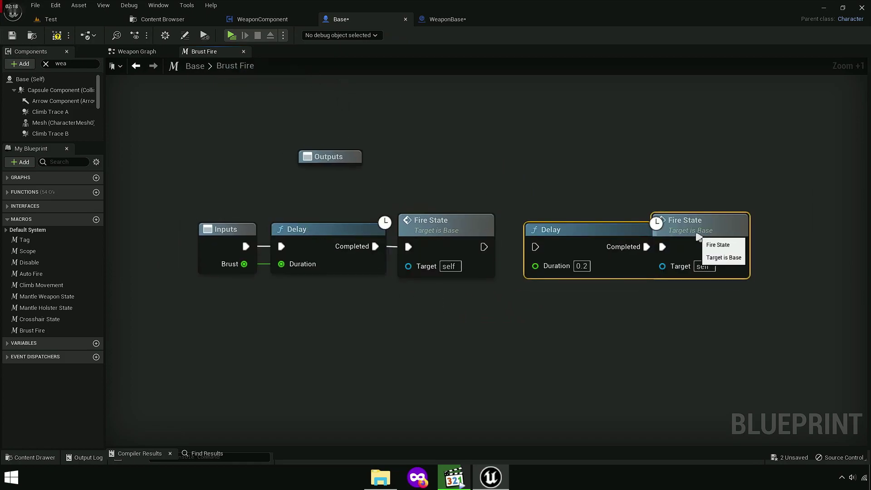
{"action": "left_click_drag", "start_coordinate": [536, 247], "coordinate": [484, 247]}
{"action": "left_click_drag", "start_coordinate": [535, 266], "coordinate": [245, 266]}
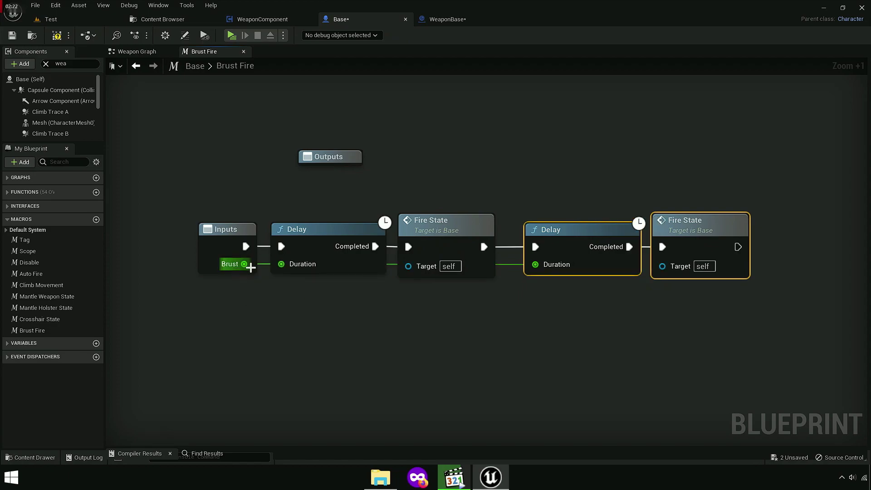
{"action": "double_click", "coordinate": [512, 264]}
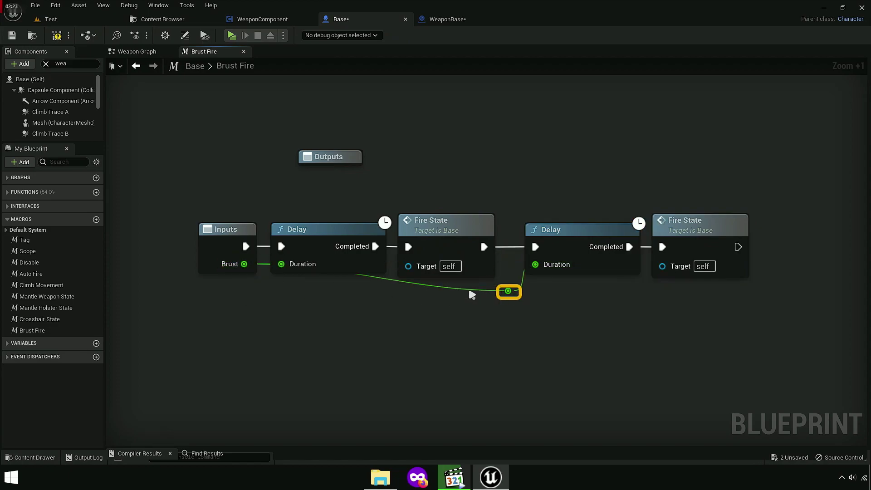
{"action": "double_click", "coordinate": [432, 284]}
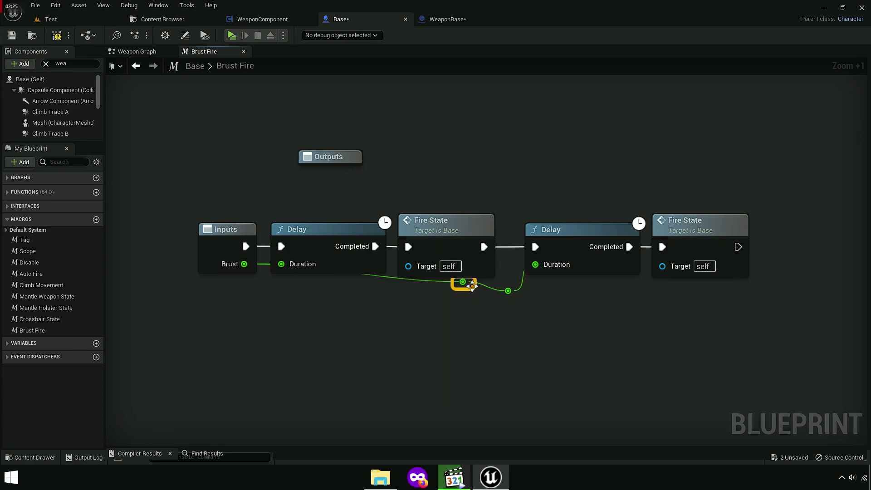
{"action": "mouse_move", "coordinate": [432, 284]}
{"action": "left_mouse_down"}
{"action": "mouse_move", "coordinate": [319, 283]}
{"action": "mouse_move", "coordinate": [294, 299]}
{"action": "left_mouse_up"}
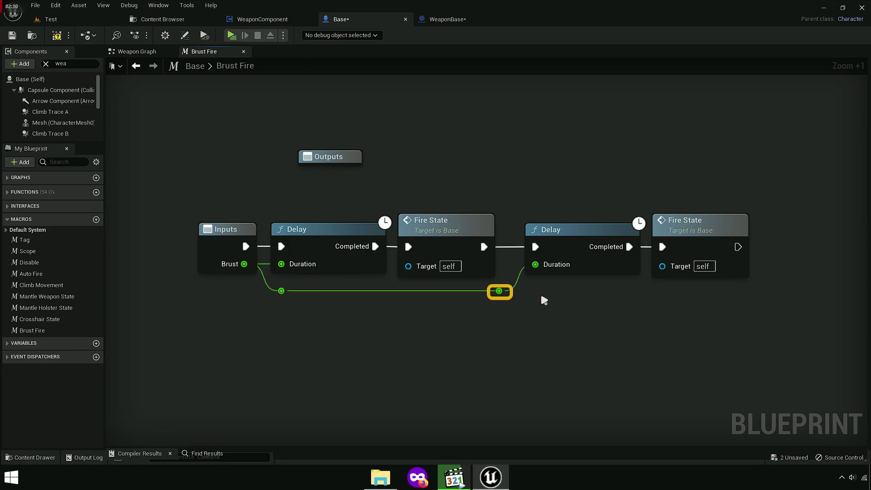
Step: Adjust the position of the second Delay and Fire State pair
{"action": "left_click_drag", "start_coordinate": [563, 271], "coordinate": [553, 271]}
{"action": "left_click_drag", "start_coordinate": [671, 277], "coordinate": [661, 276]}
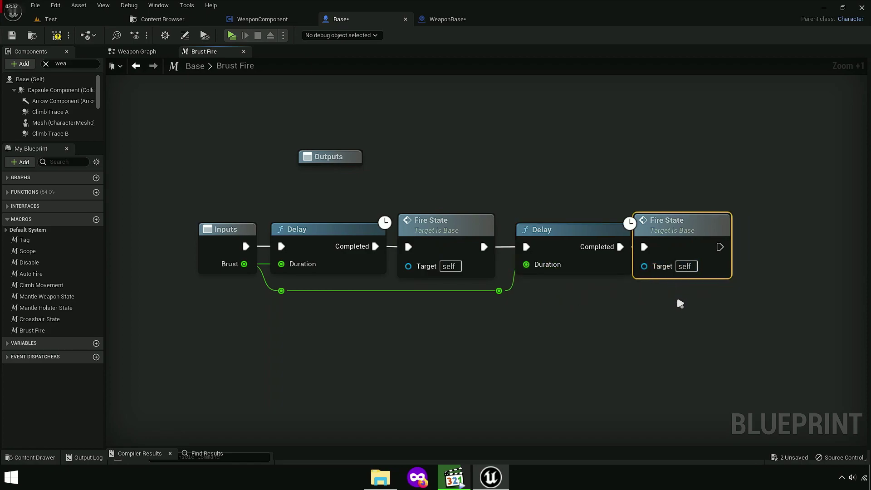
{"action": "right_click_drag", "start_coordinate": [572, 318], "coordinate": [431, 337]}
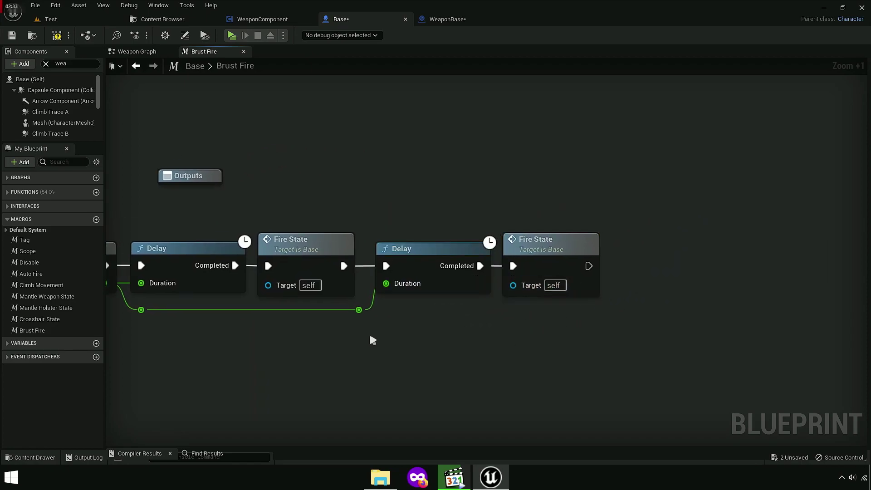
{"action": "right_click_drag", "start_coordinate": [354, 324], "coordinate": [458, 326]}
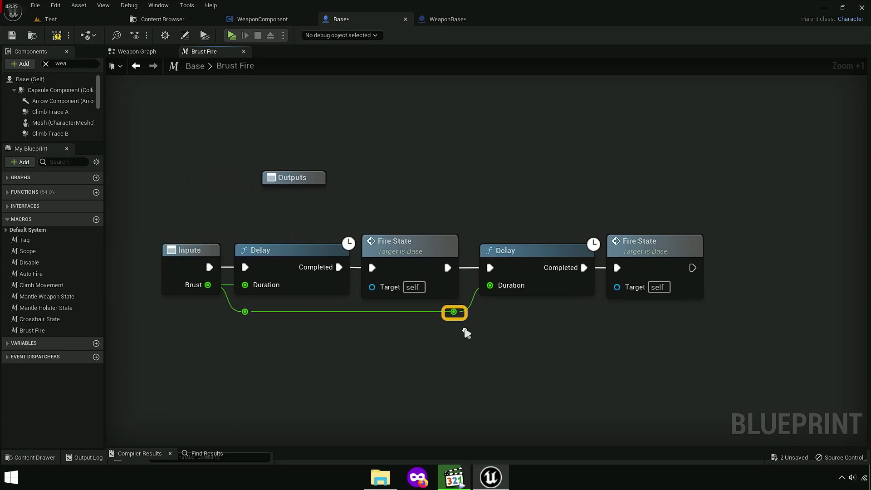
{"action": "key", "text": "ctrl+z"}
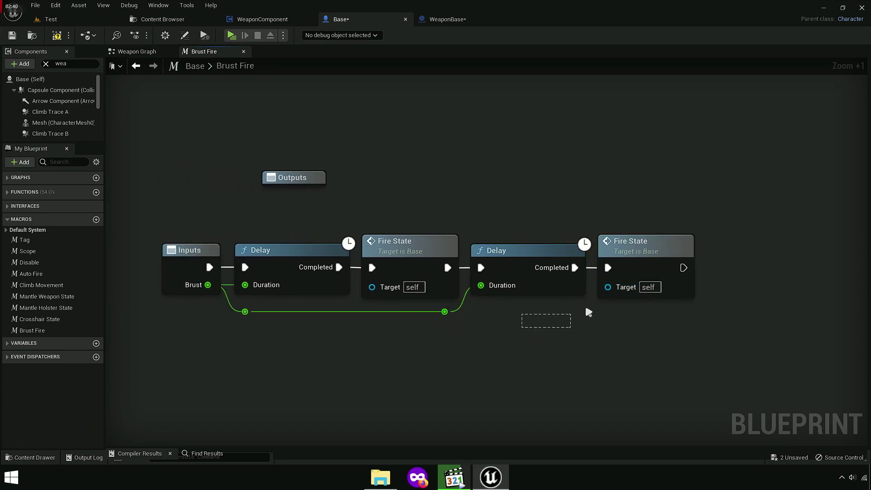
{"action": "left_click_drag", "start_coordinate": [589, 312], "coordinate": [642, 278]}
{"action": "right_click_drag", "start_coordinate": [671, 326], "coordinate": [432, 318]}
{"action": "key", "text": "ctrl+c"}
{"action": "key", "text": "ctrl+v"}
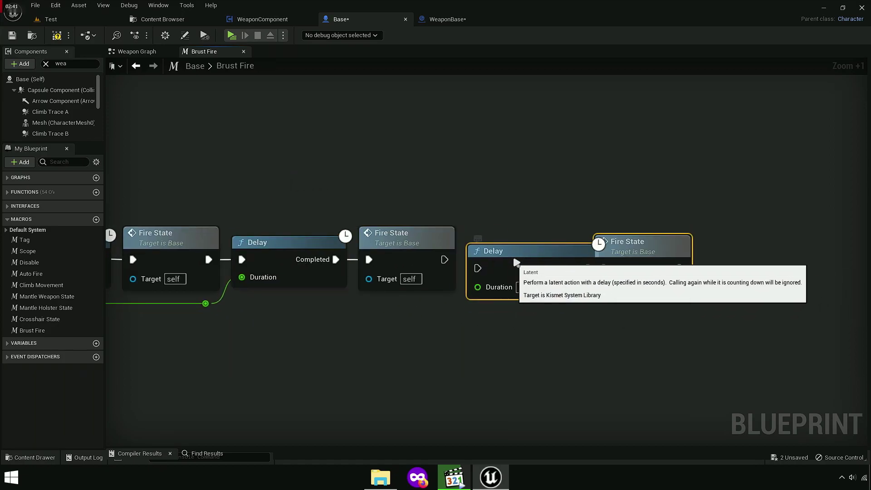
{"action": "right_click_drag", "start_coordinate": [473, 251], "coordinate": [635, 248]}
{"action": "mouse_move", "coordinate": [639, 275]}
{"action": "left_mouse_down"}
{"action": "mouse_move", "coordinate": [554, 295]}
{"action": "mouse_move", "coordinate": [367, 300]}
{"action": "left_mouse_up"}
{"action": "double_click", "coordinate": [431, 293]}
{"action": "left_click_drag", "start_coordinate": [434, 293], "coordinate": [580, 313]}
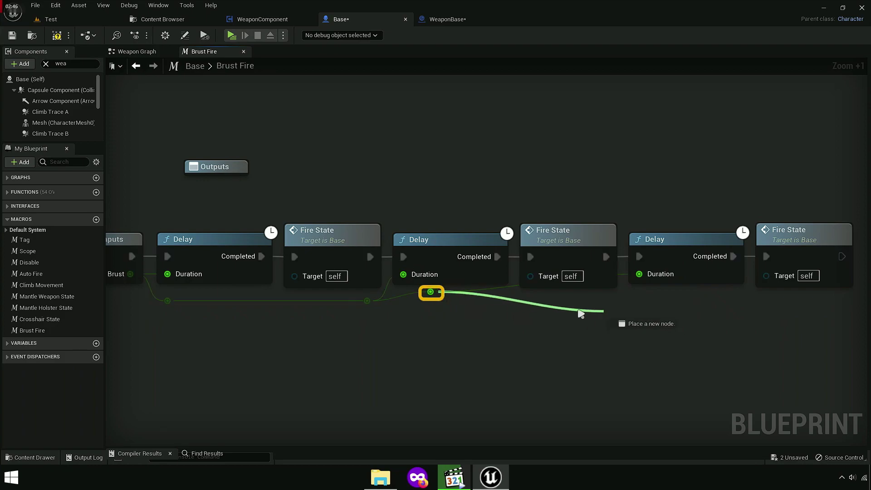
{"action": "mouse_move", "coordinate": [430, 291]}
{"action": "left_mouse_down"}
{"action": "mouse_move", "coordinate": [611, 307]}
{"action": "mouse_move", "coordinate": [318, 285]}
{"action": "left_mouse_up"}
{"action": "scroll", "coordinate": [610, 309], "scroll_direction": "down", "scroll_amount": 1}
{"action": "scroll", "coordinate": [600, 295], "scroll_direction": "down", "scroll_amount": 1}
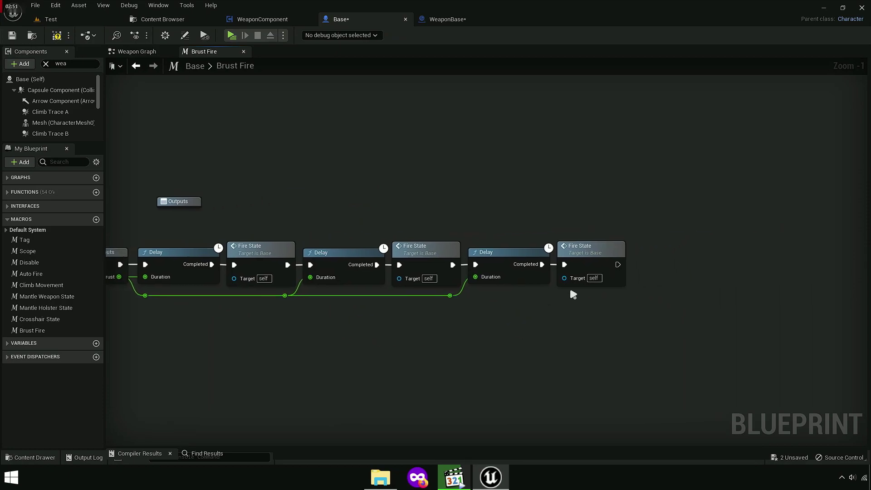
{"action": "right_click_drag", "start_coordinate": [635, 325], "coordinate": [427, 269]}
{"action": "left_click_drag", "start_coordinate": [240, 205], "coordinate": [725, 270]}
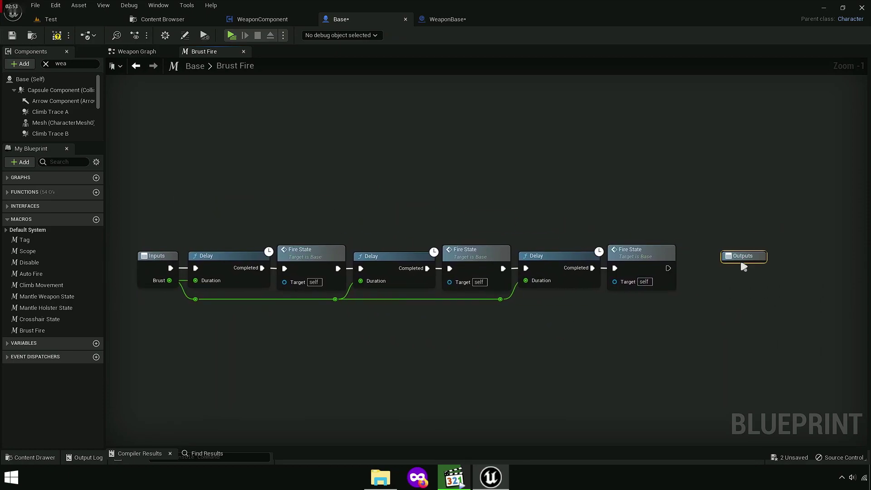
{"action": "right_click_drag", "start_coordinate": [724, 270], "coordinate": [612, 275]}
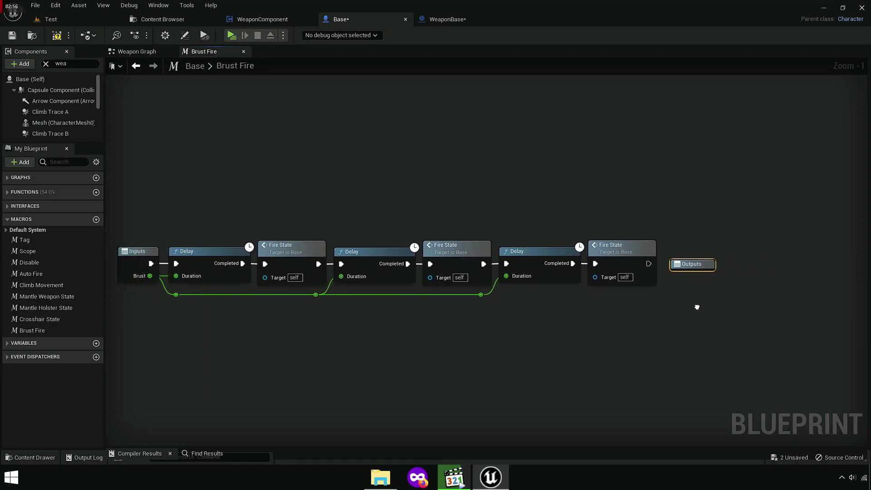
{"action": "left_click_drag", "start_coordinate": [610, 269], "coordinate": [653, 270]}
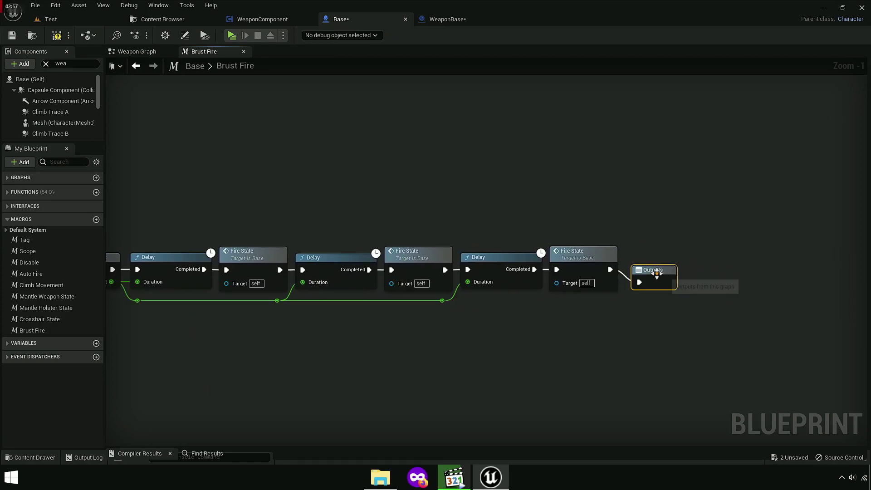
{"action": "right_click_drag", "start_coordinate": [649, 257], "coordinate": [762, 272]}
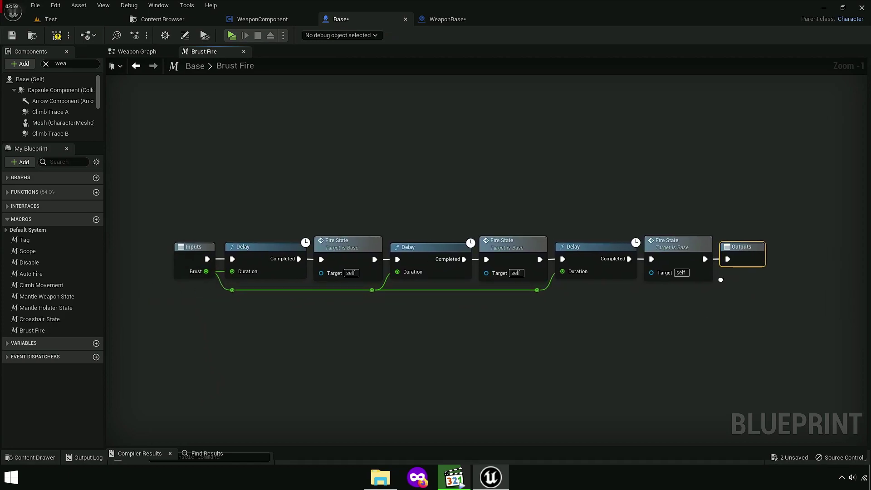
{"action": "scroll", "coordinate": [427, 293], "scroll_direction": "up", "scroll_amount": 4}
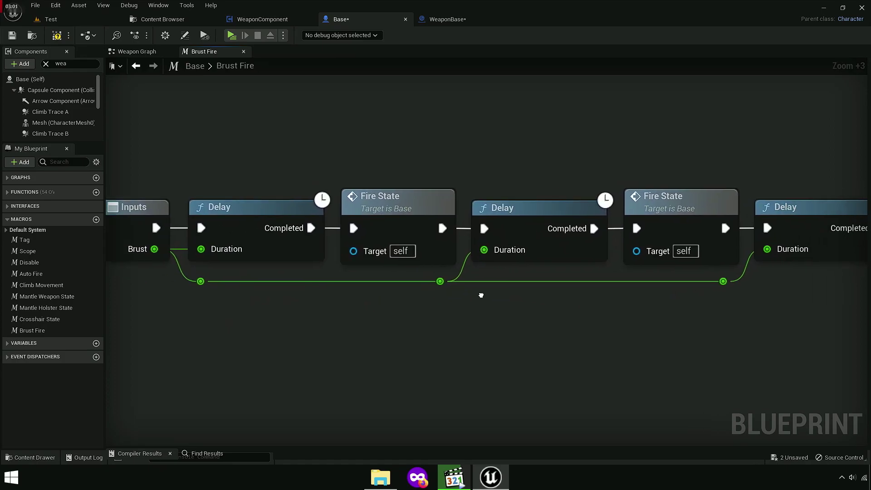
{"action": "right_click_drag", "start_coordinate": [292, 255], "coordinate": [531, 253]}
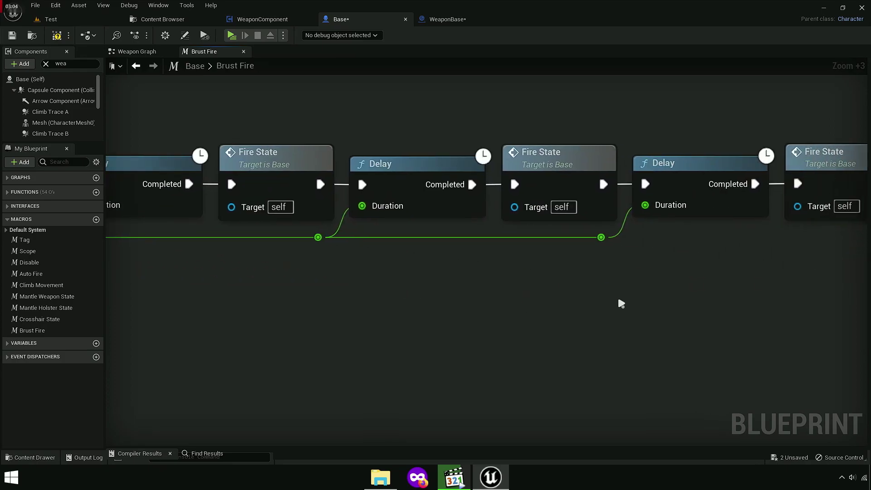
{"action": "right_click_drag", "start_coordinate": [618, 301], "coordinate": [414, 305]}
{"action": "scroll", "coordinate": [471, 274], "scroll_direction": "down", "scroll_amount": 5}
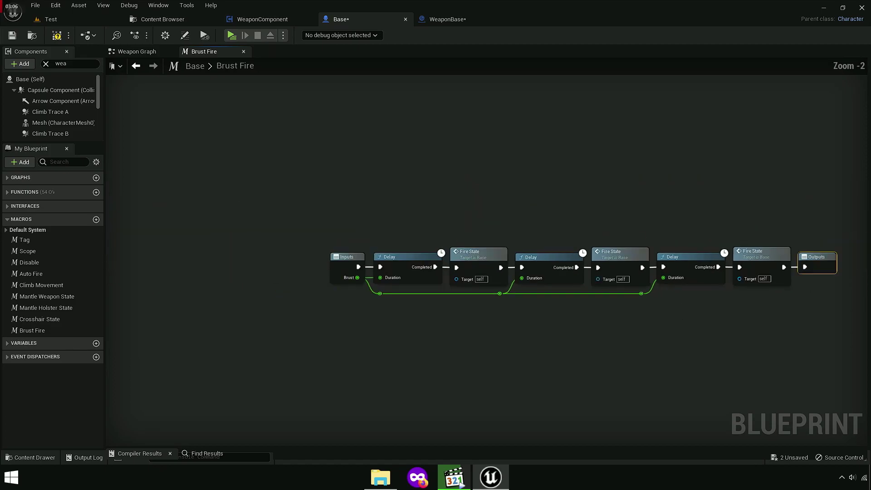
{"action": "mouse_move", "coordinate": [327, 211]}
{"action": "left_mouse_down"}
{"action": "mouse_move", "coordinate": [535, 251]}
{"action": "mouse_move", "coordinate": [719, 257]}
{"action": "left_mouse_up"}
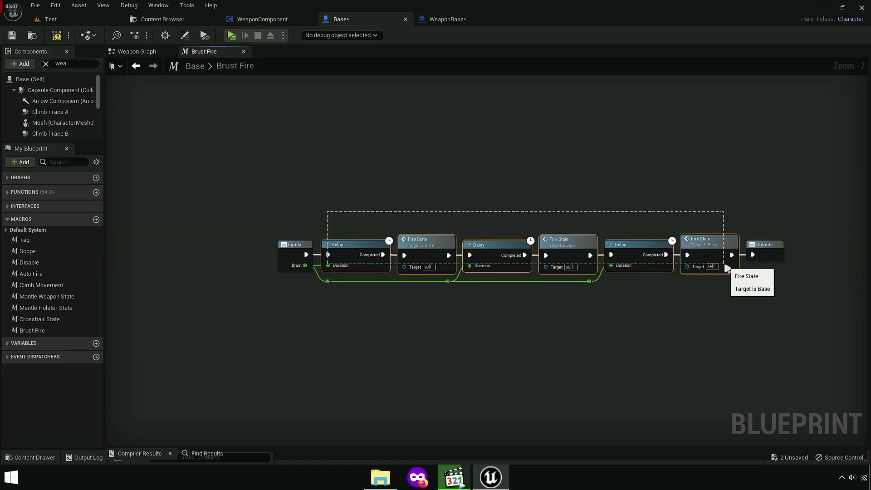
Step: Add a small 'Later' comment above the Delay–Fire State chain and close the macro
{"action": "key", "text": "c"}
{"action": "type", "text": "Later"}
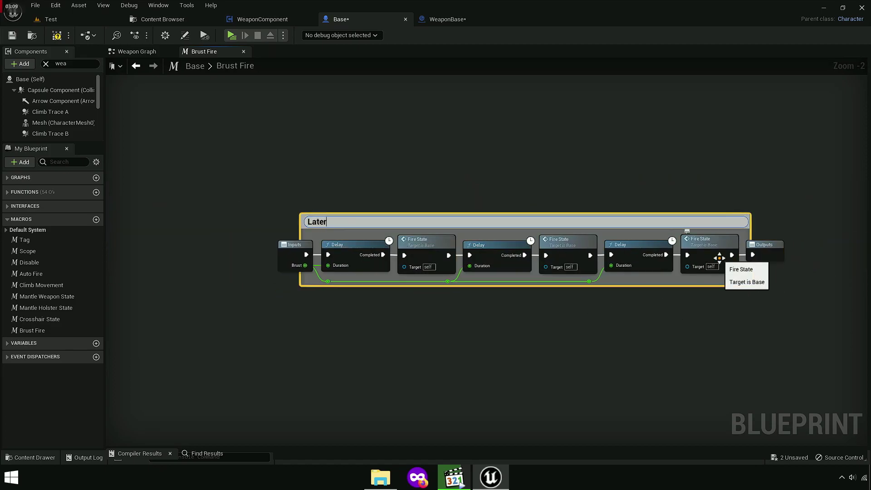
{"action": "left_click", "coordinate": [494, 364]}
{"action": "left_click_drag", "start_coordinate": [634, 284], "coordinate": [646, 200]}
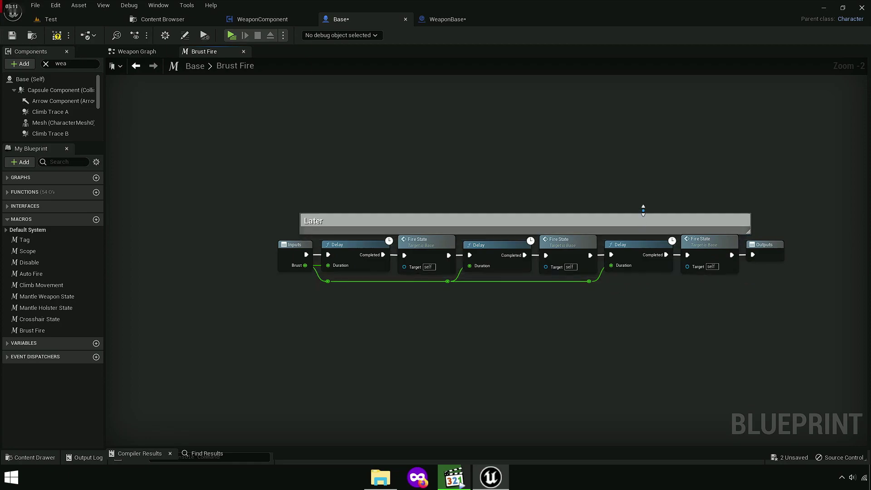
{"action": "left_click_drag", "start_coordinate": [758, 224], "coordinate": [132, 225]}
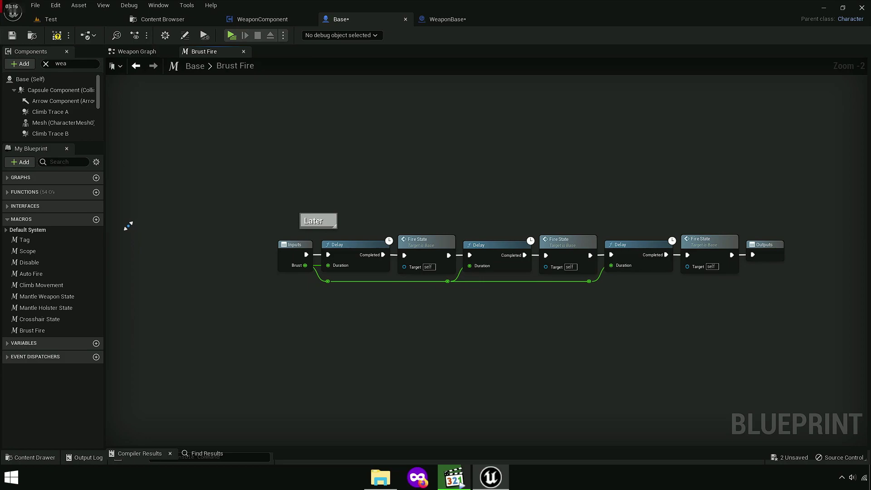
{"action": "left_click_drag", "start_coordinate": [311, 226], "coordinate": [506, 217]}
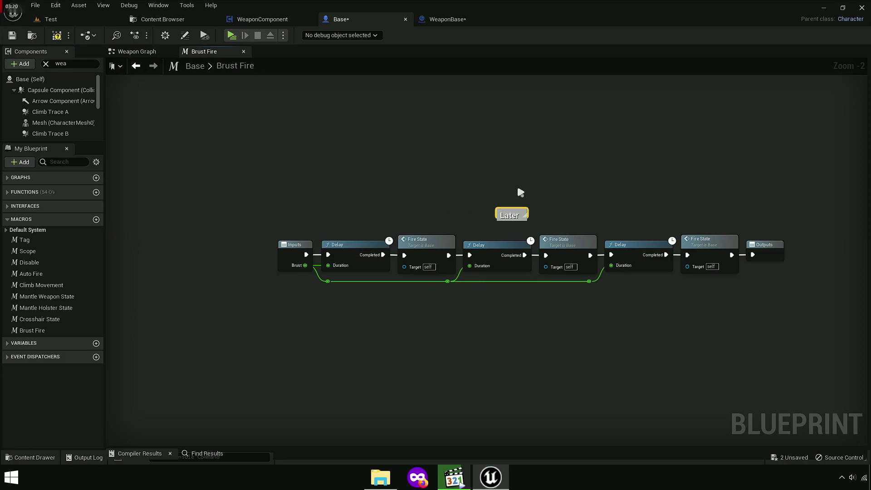
{"action": "left_click", "coordinate": [243, 51]}
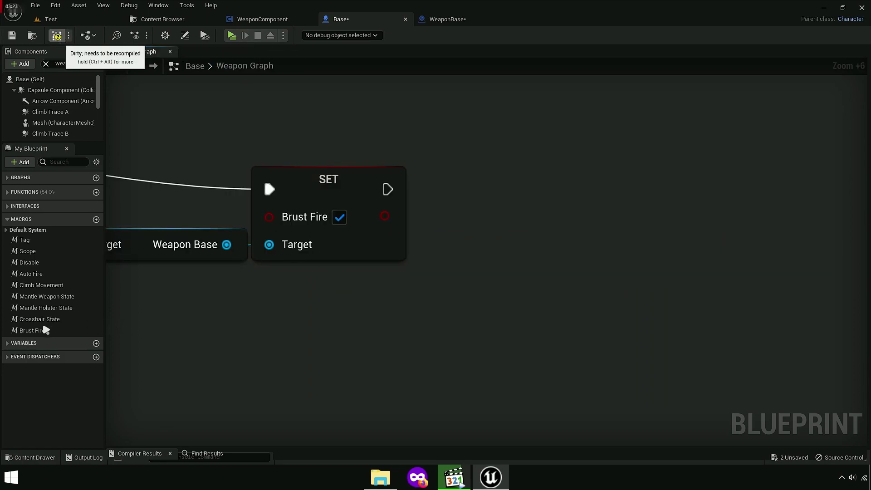
Step: Compile, then add the Brust Fire macro and run it after the SET Brust Fire node
{"action": "key", "text": "F7"}
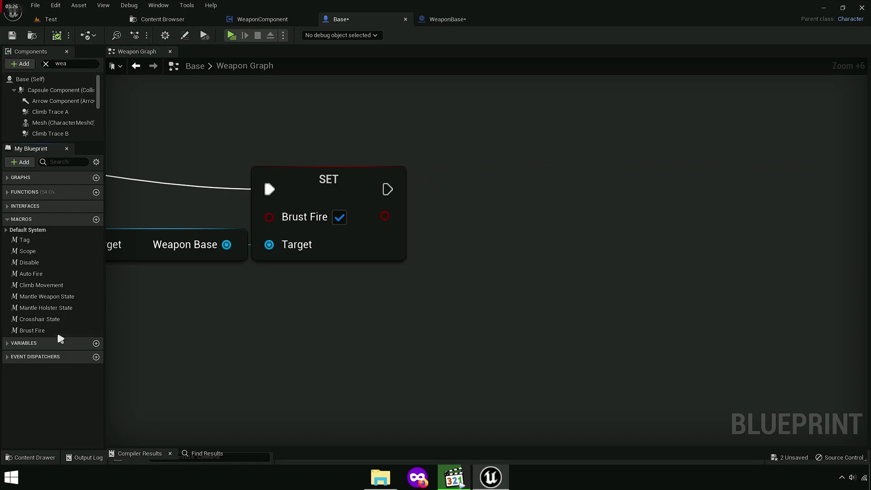
{"action": "left_click", "coordinate": [48, 331]}
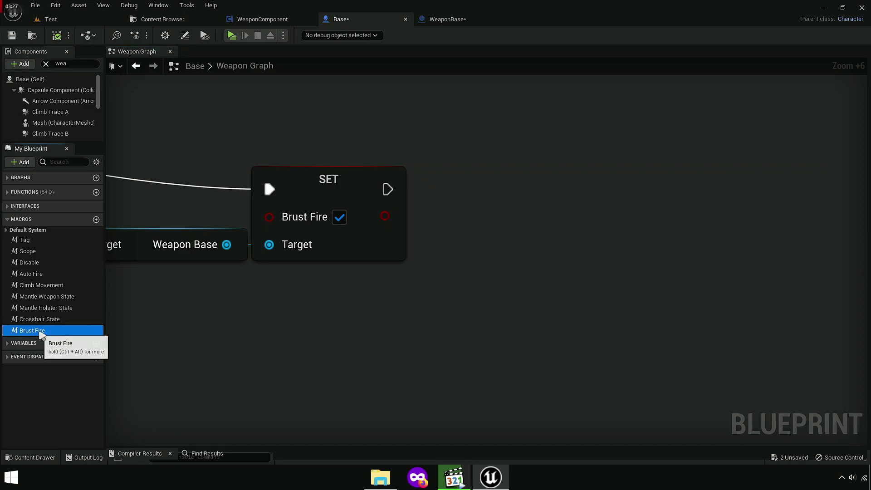
{"action": "left_click_drag", "start_coordinate": [49, 334], "coordinate": [502, 222]}
{"action": "left_click_drag", "start_coordinate": [450, 203], "coordinate": [451, 202]}
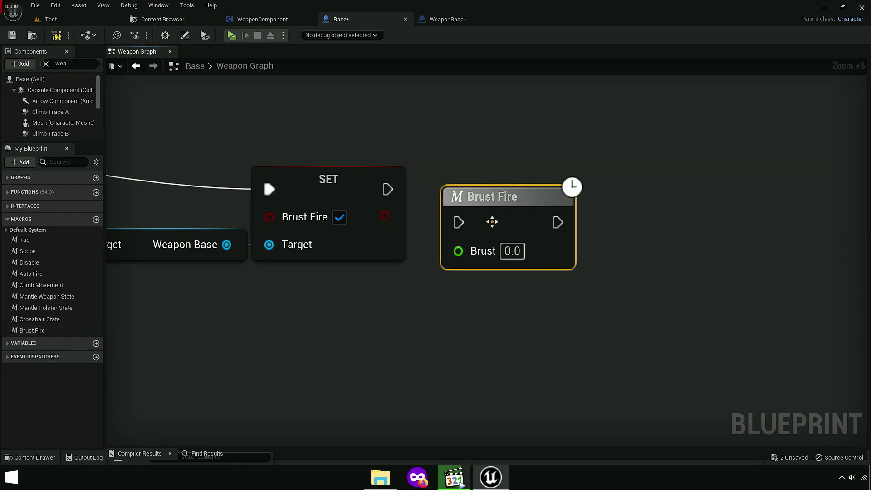
{"action": "scroll", "coordinate": [762, 341], "scroll_direction": "down", "scroll_amount": 5}
{"action": "mouse_move", "coordinate": [424, 241]}
{"action": "right_mouse_down"}
{"action": "mouse_move", "coordinate": [762, 340]}
{"action": "mouse_move", "coordinate": [372, 337]}
{"action": "right_mouse_up"}
{"action": "scroll", "coordinate": [761, 340], "scroll_direction": "down", "scroll_amount": 1}
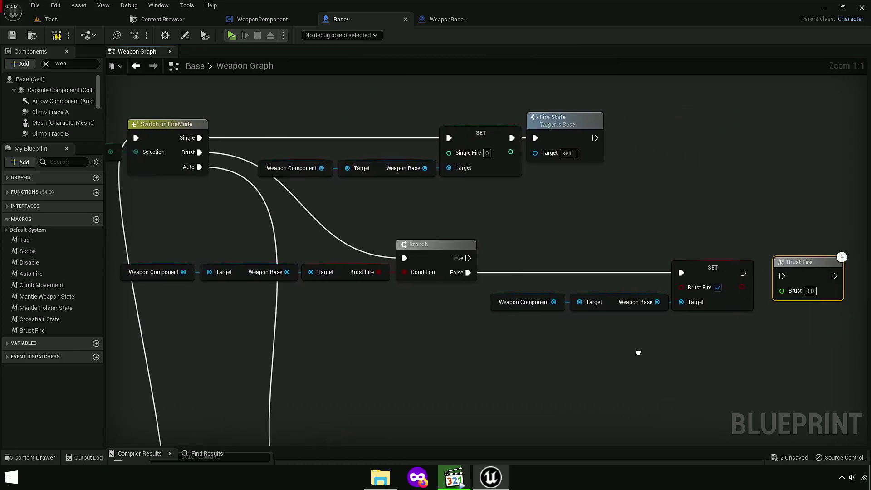
{"action": "left_click_drag", "start_coordinate": [472, 255], "coordinate": [509, 258]}
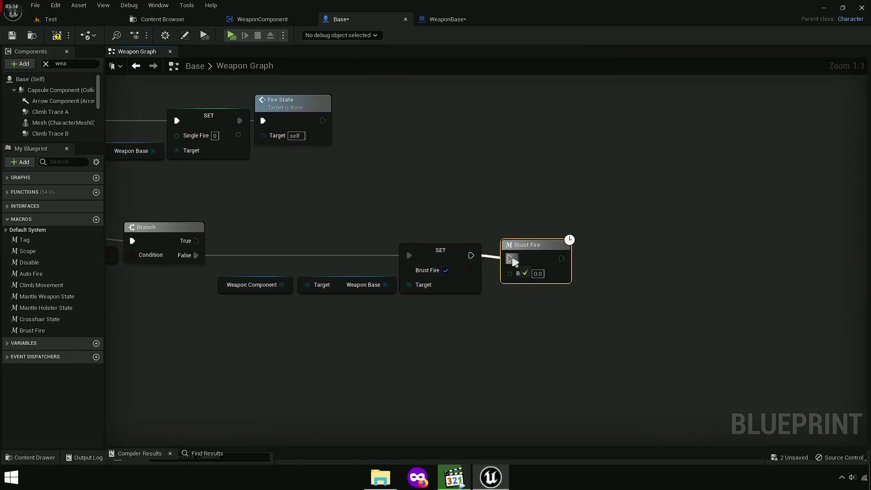
{"action": "scroll", "coordinate": [590, 272], "scroll_direction": "down", "scroll_amount": 5}
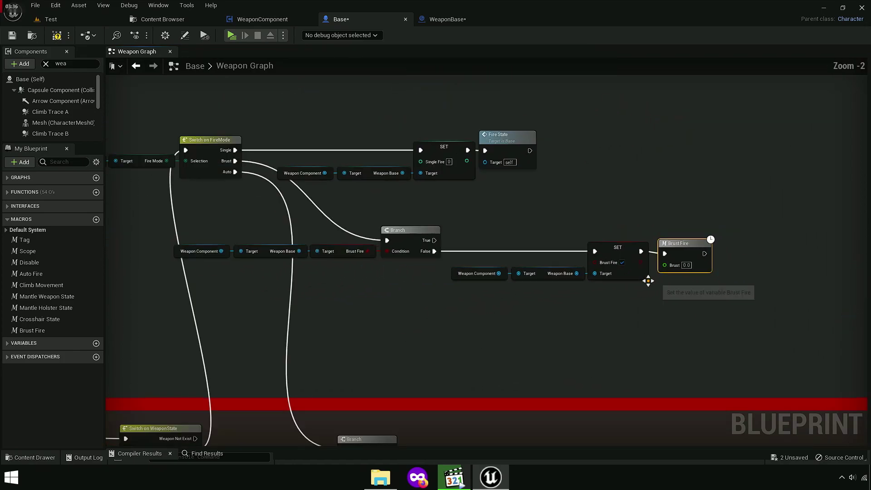
{"action": "left_click_drag", "start_coordinate": [691, 279], "coordinate": [342, 251]}
{"action": "scroll", "coordinate": [672, 290], "scroll_direction": "up", "scroll_amount": 5}
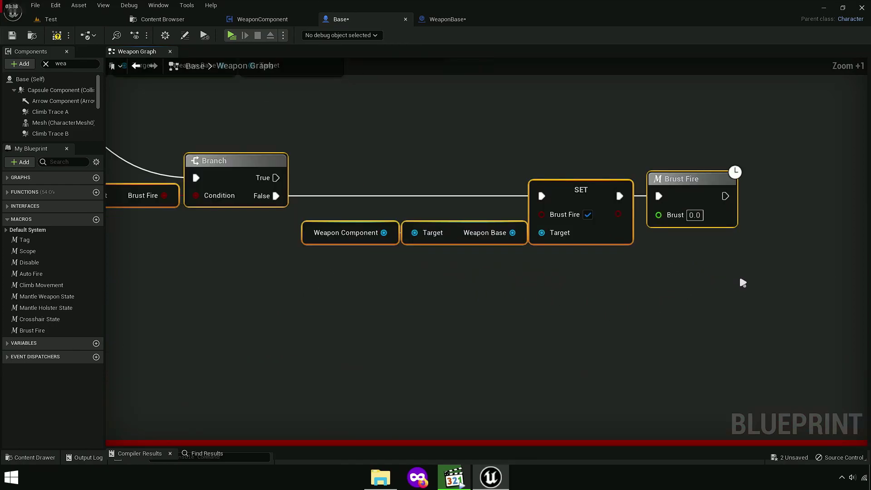
{"action": "mouse_move", "coordinate": [742, 282]}
{"action": "right_mouse_down"}
{"action": "mouse_move", "coordinate": [516, 282]}
{"action": "mouse_move", "coordinate": [705, 275]}
{"action": "right_mouse_up"}
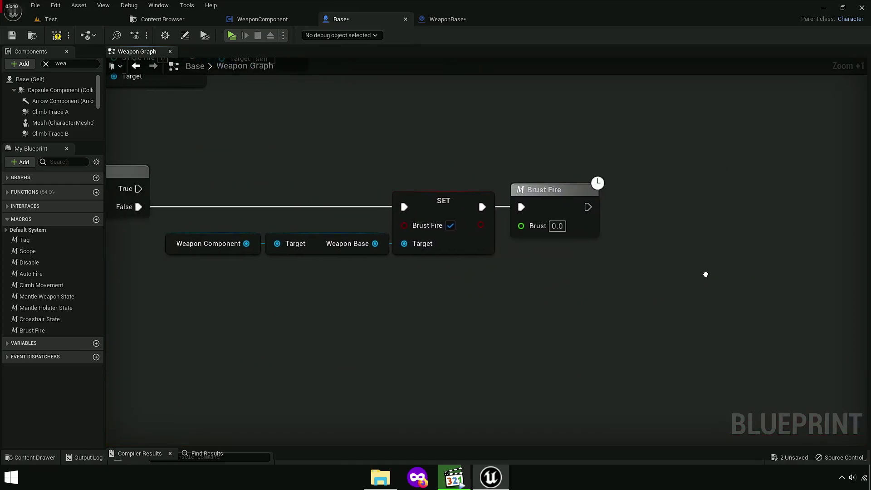
{"action": "scroll", "coordinate": [508, 276], "scroll_direction": "down", "scroll_amount": 1}
Step: Copy the Weapon Component, Weapon Base and SET nodes and paste them after Brust Fire, set to false
{"action": "left_click_drag", "start_coordinate": [257, 290], "coordinate": [495, 227]}
{"action": "right_click", "coordinate": [456, 223]}
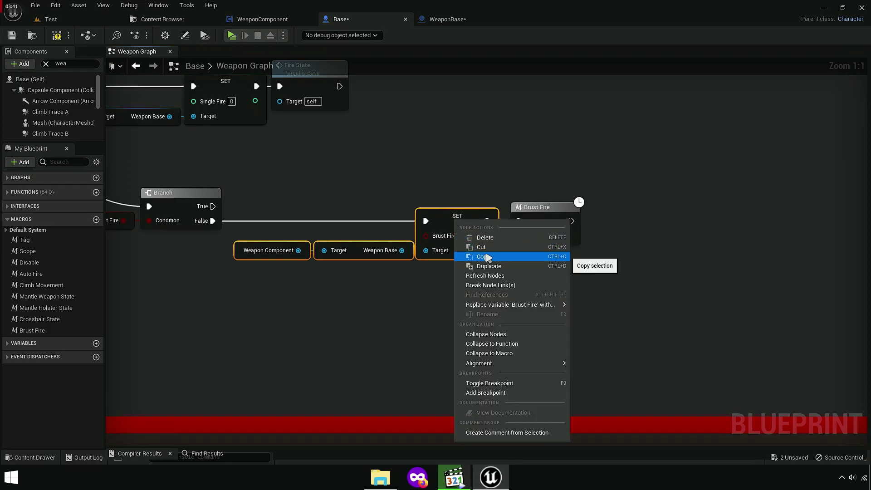
{"action": "left_click", "coordinate": [483, 257]}
{"action": "right_click_drag", "start_coordinate": [652, 272], "coordinate": [472, 278]}
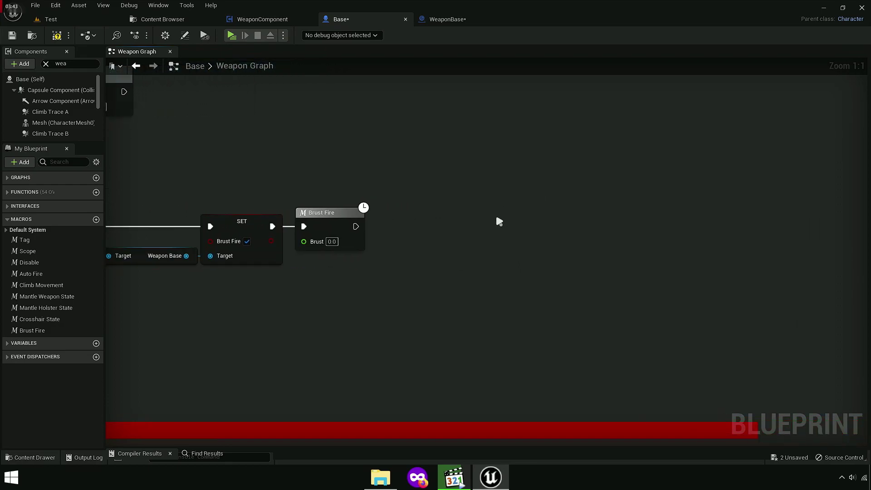
{"action": "key", "text": "ctrl+v"}
{"action": "scroll", "coordinate": [531, 277], "scroll_direction": "up", "scroll_amount": 3}
{"action": "left_click", "coordinate": [676, 195]}
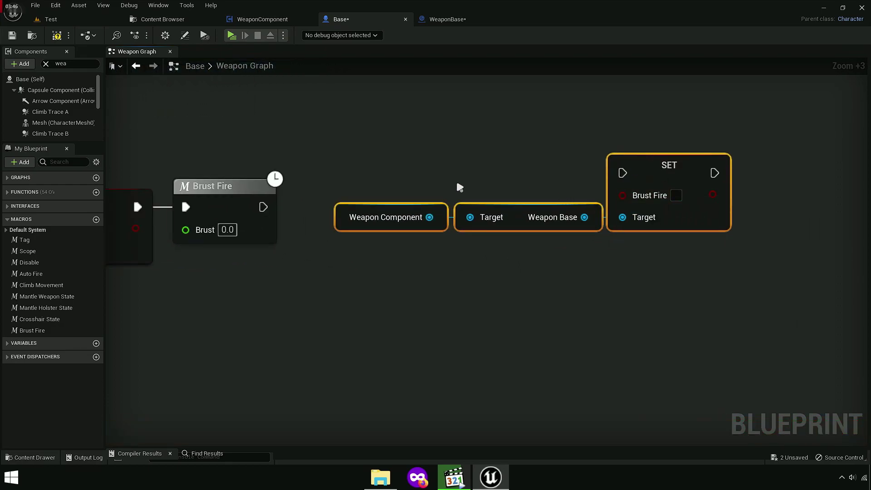
{"action": "left_click_drag", "start_coordinate": [623, 172], "coordinate": [263, 207]}
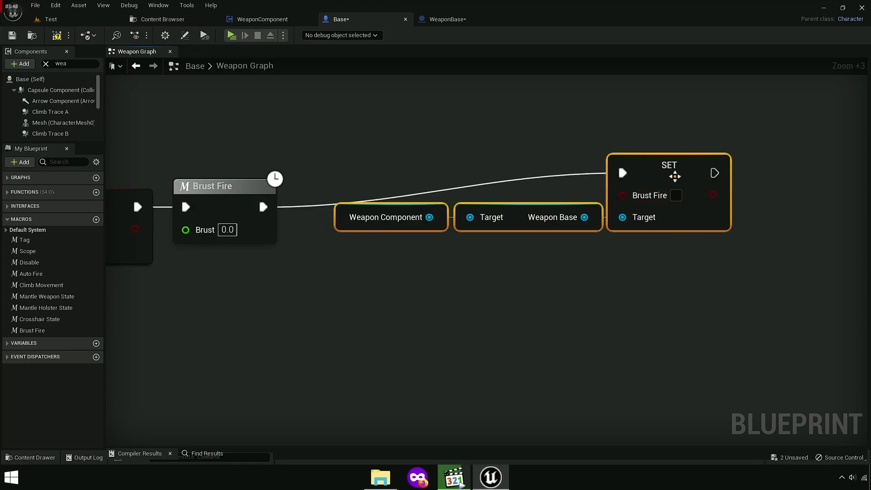
{"action": "left_click_drag", "start_coordinate": [675, 175], "coordinate": [637, 210]}
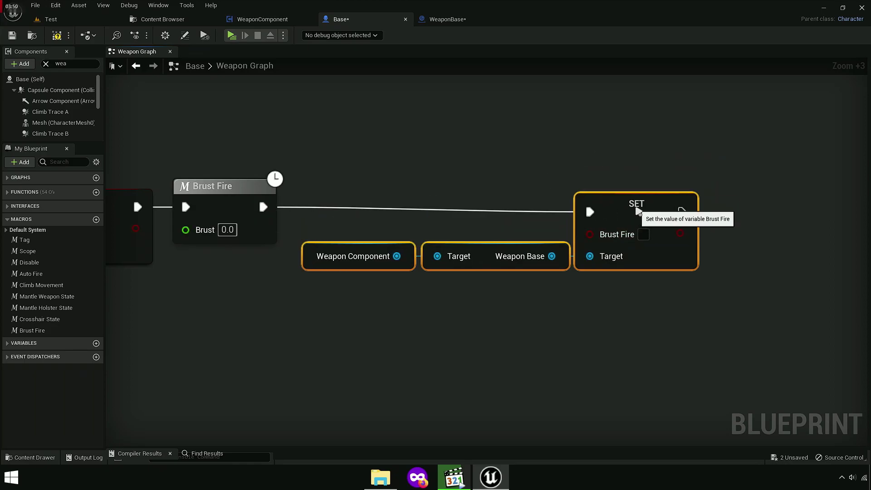
Step: Add a reroute point so the Brust wire runs beside the Weapon Base node
{"action": "scroll", "coordinate": [636, 211], "scroll_direction": "down", "scroll_amount": 2}
{"action": "scroll", "coordinate": [683, 265], "scroll_direction": "down", "scroll_amount": 5}
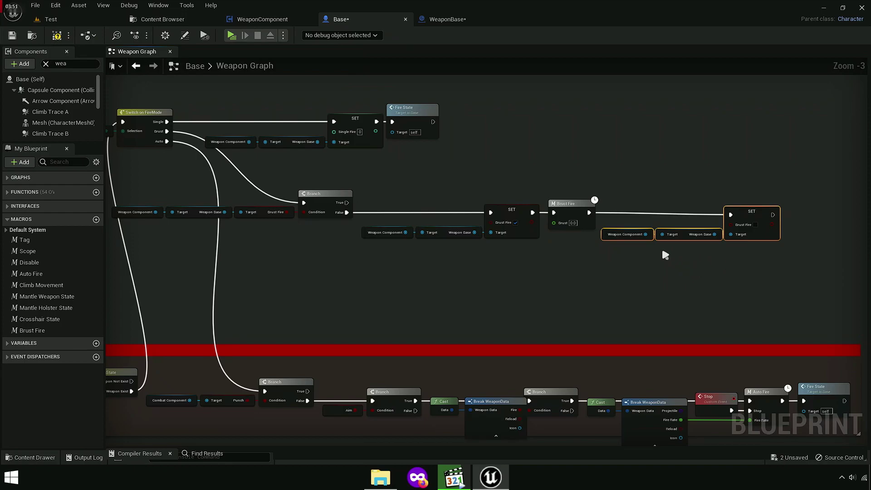
{"action": "scroll", "coordinate": [428, 203], "scroll_direction": "up", "scroll_amount": 1}
{"action": "mouse_move", "coordinate": [853, 267]}
{"action": "right_mouse_down"}
{"action": "mouse_move", "coordinate": [369, 272]}
{"action": "mouse_move", "coordinate": [656, 313]}
{"action": "mouse_move", "coordinate": [672, 341]}
{"action": "right_mouse_up"}
{"action": "double_click", "coordinate": [428, 250]}
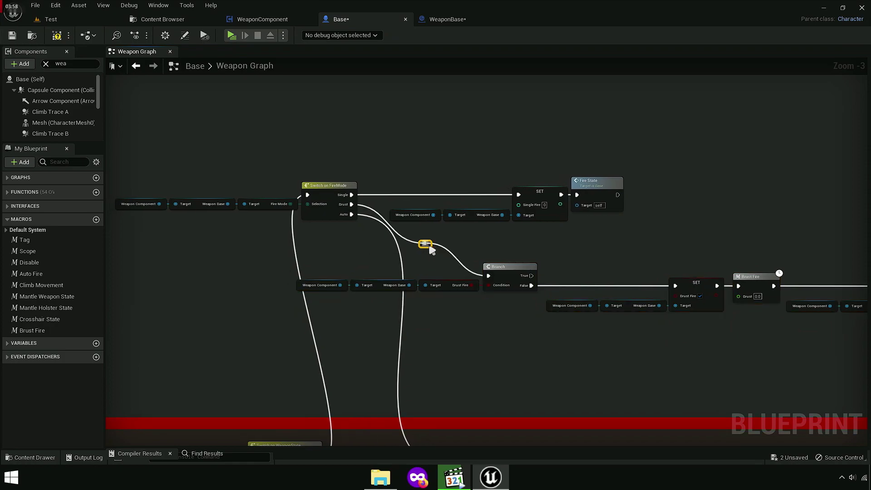
{"action": "left_click_drag", "start_coordinate": [438, 251], "coordinate": [401, 283]}
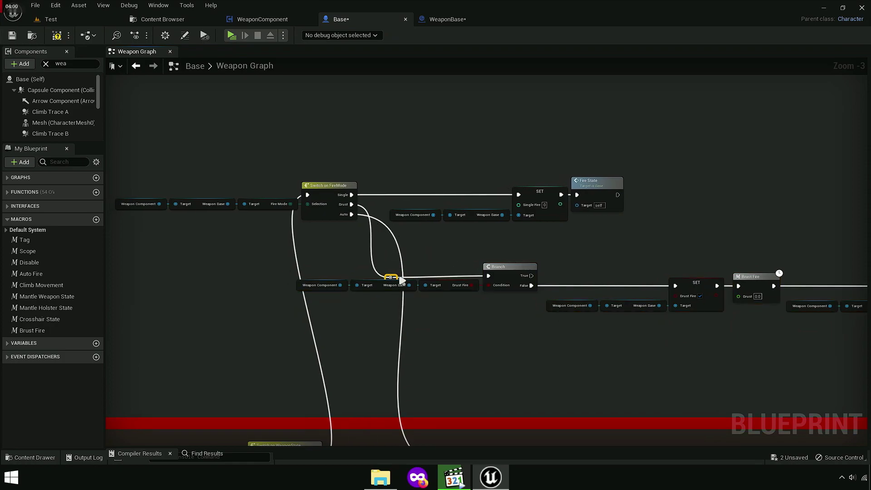
Step: Move the whole upper node group down and to the right
{"action": "scroll", "coordinate": [211, 301], "scroll_direction": "down", "scroll_amount": 2}
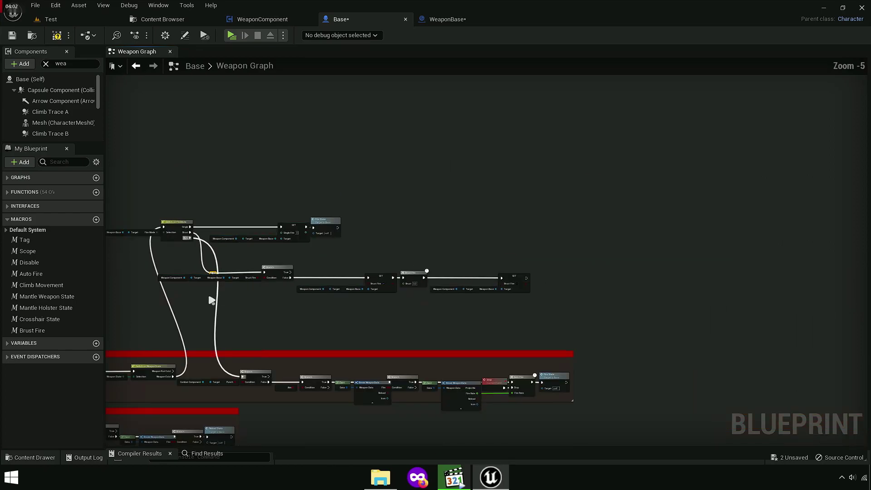
{"action": "left_click_drag", "start_coordinate": [420, 289], "coordinate": [525, 253]}
{"action": "right_click_drag", "start_coordinate": [301, 310], "coordinate": [456, 260]}
{"action": "scroll", "coordinate": [329, 202], "scroll_direction": "up", "scroll_amount": 1}
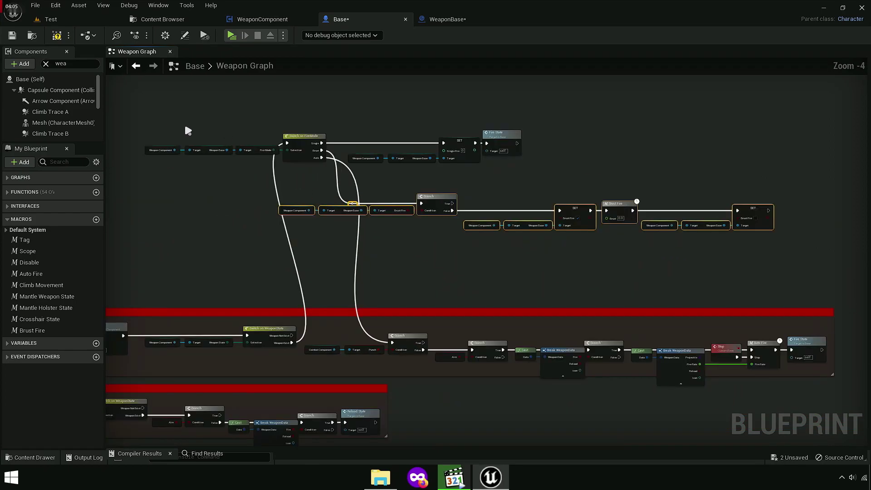
{"action": "left_click_drag", "start_coordinate": [159, 111], "coordinate": [826, 262]}
{"action": "mouse_move", "coordinate": [443, 204]}
{"action": "left_mouse_down"}
{"action": "mouse_move", "coordinate": [457, 260]}
{"action": "mouse_move", "coordinate": [480, 271]}
{"action": "left_mouse_up"}
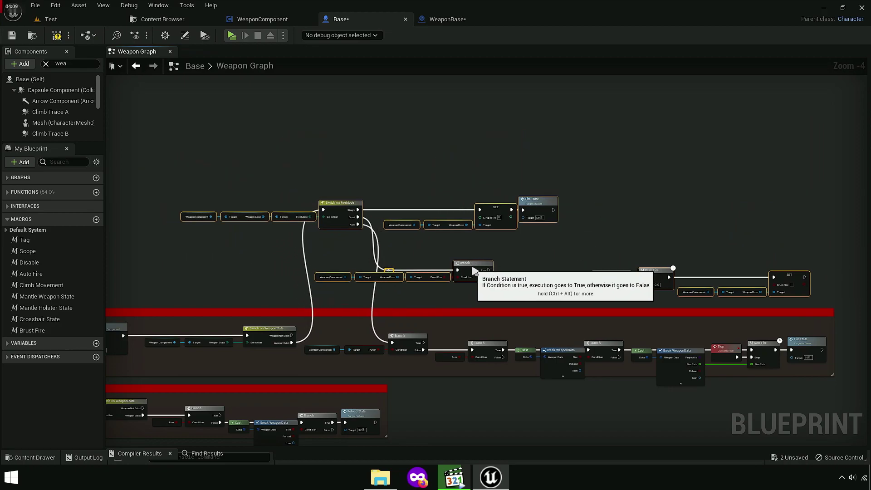
{"action": "left_click", "coordinate": [508, 248]}
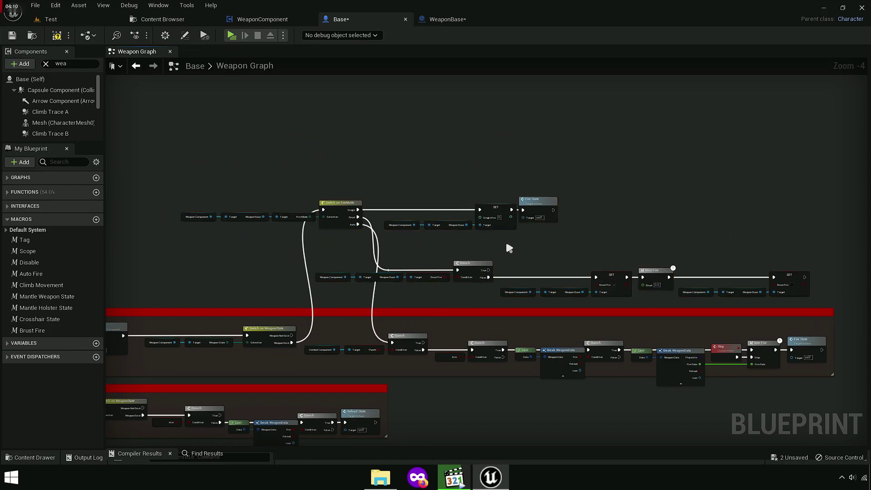
Step: Compile and save the Base blueprint, then move the Fire Mode comment group lower
{"action": "left_click", "coordinate": [56, 39]}
{"action": "left_click", "coordinate": [12, 36]}
{"action": "right_click_drag", "start_coordinate": [168, 122], "coordinate": [511, 226]}
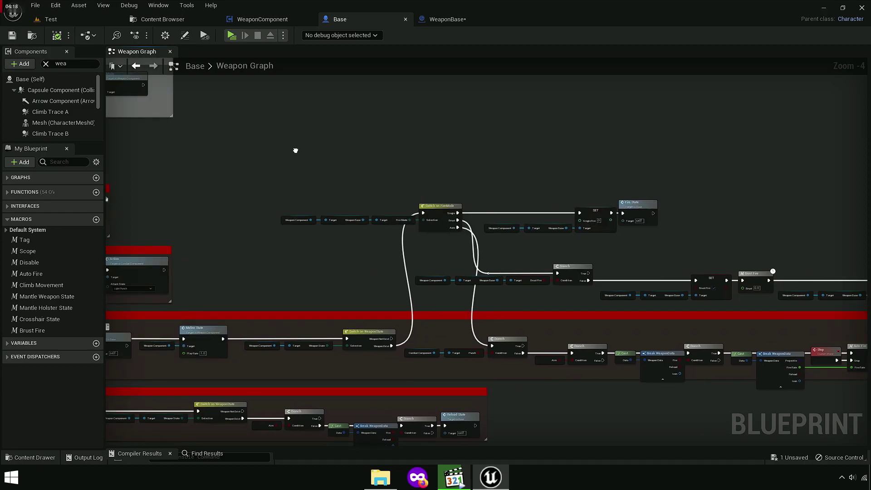
{"action": "scroll", "coordinate": [511, 226], "scroll_direction": "up", "scroll_amount": 4}
{"action": "left_click_drag", "start_coordinate": [418, 118], "coordinate": [417, 202]}
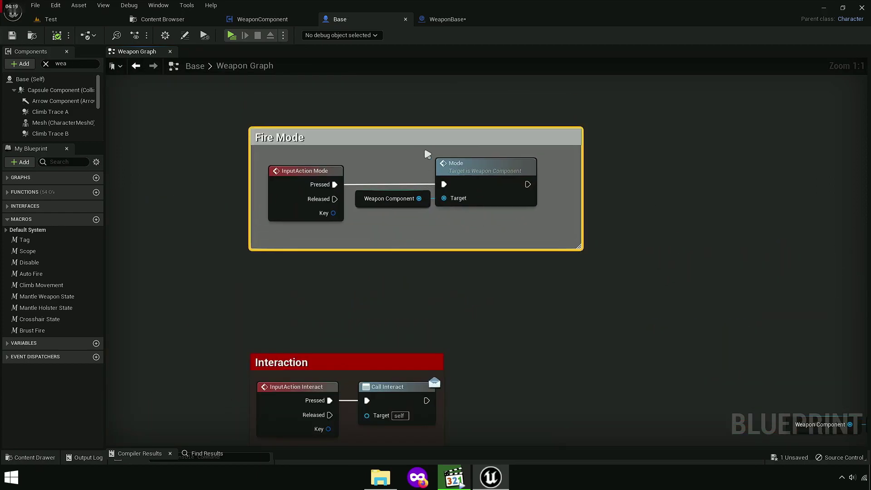
{"action": "left_click", "coordinate": [370, 156]}
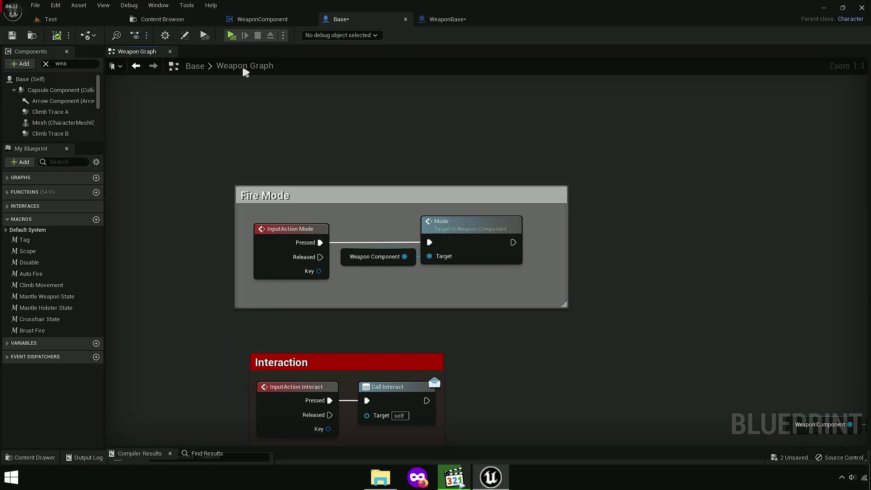
Step: Playtest: pick up the AK47 and fire several bursts in Brust mode
{"action": "left_click", "coordinate": [245, 43]}
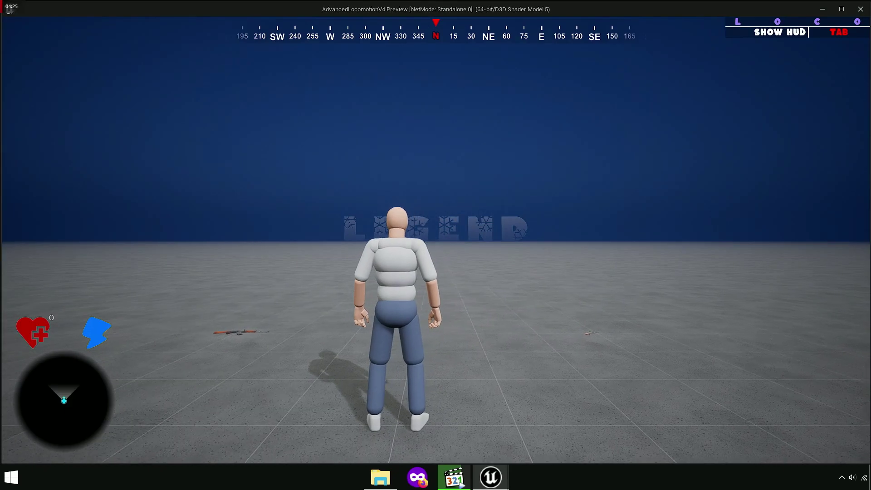
{"action": "key", "text": "w"}
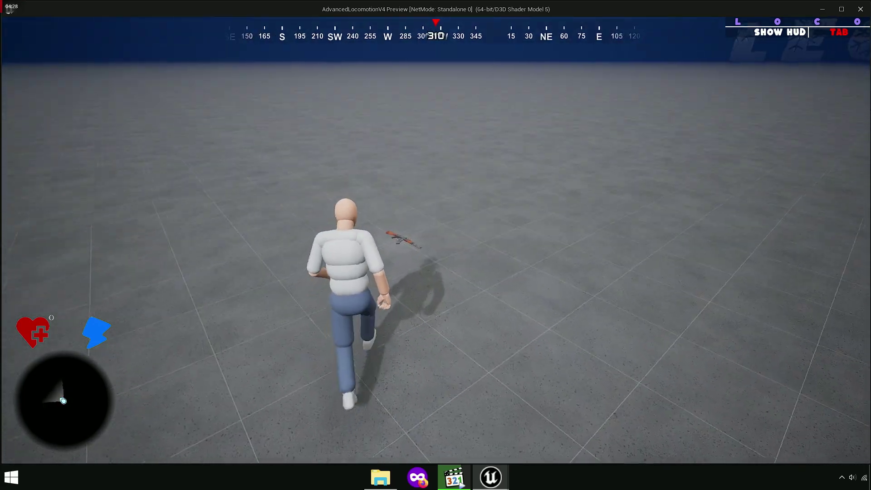
{"action": "key", "text": "e"}
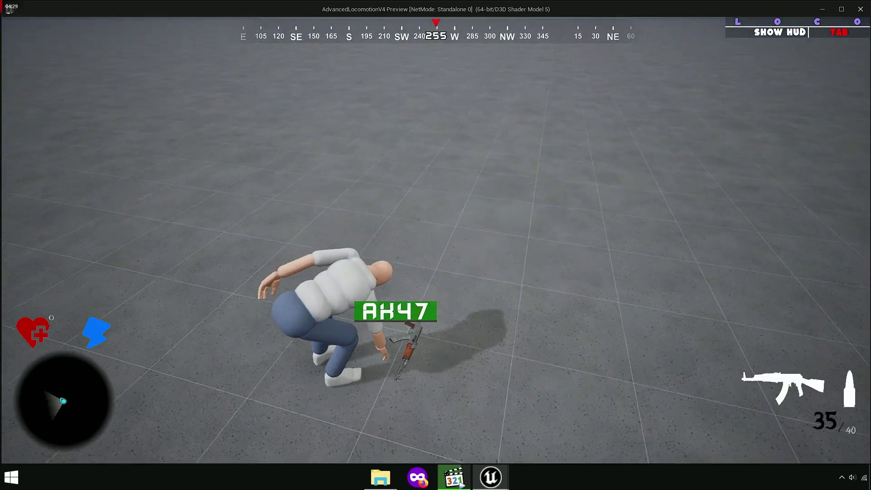
{"action": "key", "text": "w"}
{"action": "right_click_drag", "start_coordinate": [436, 245], "coordinate": [435, 245]}
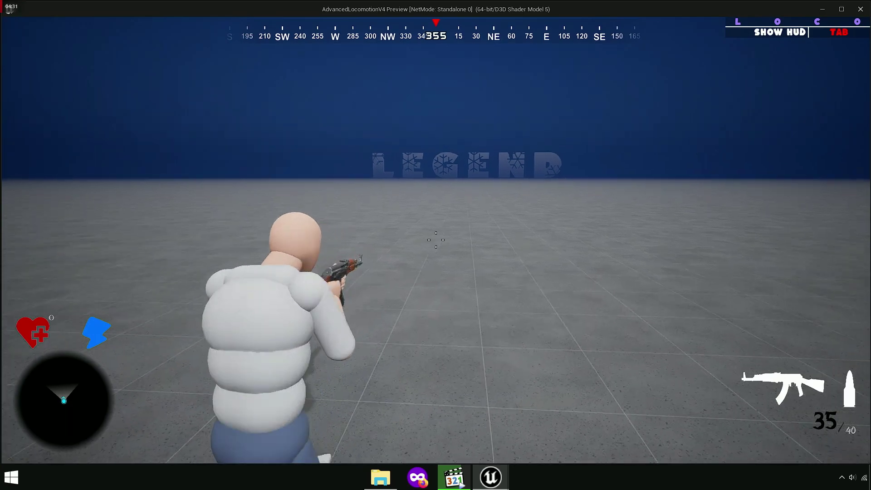
{"action": "left_click", "coordinate": [435, 245]}
{"action": "left_click", "coordinate": [436, 245]}
{"action": "left_click", "coordinate": [435, 245]}
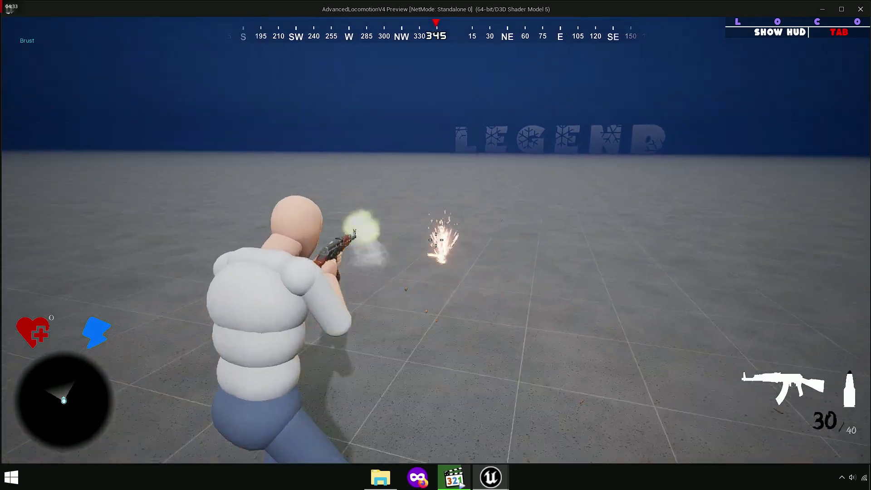
{"action": "left_click", "coordinate": [435, 245]}
Step: Stop the preview, set the Brust Fire macro's Brust value to 0.1, and relaunch Play
{"action": "key", "text": "Escape"}
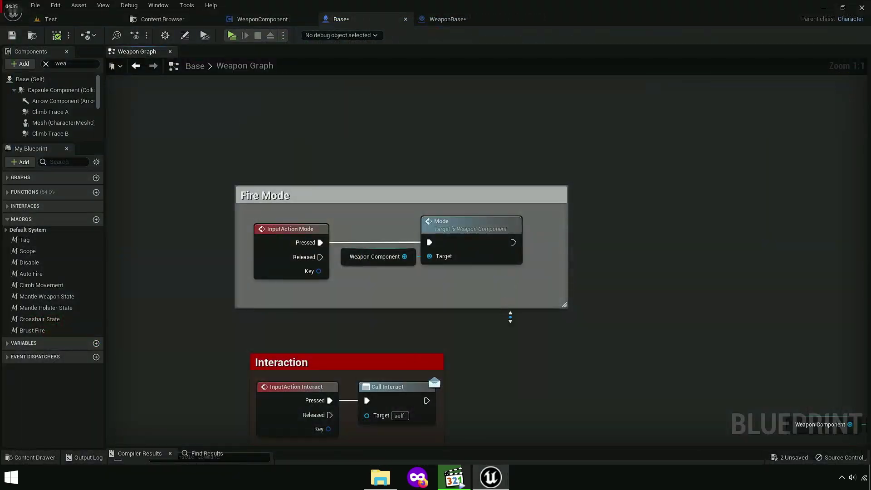
{"action": "left_click", "coordinate": [435, 21]}
{"action": "left_click", "coordinate": [364, 18]}
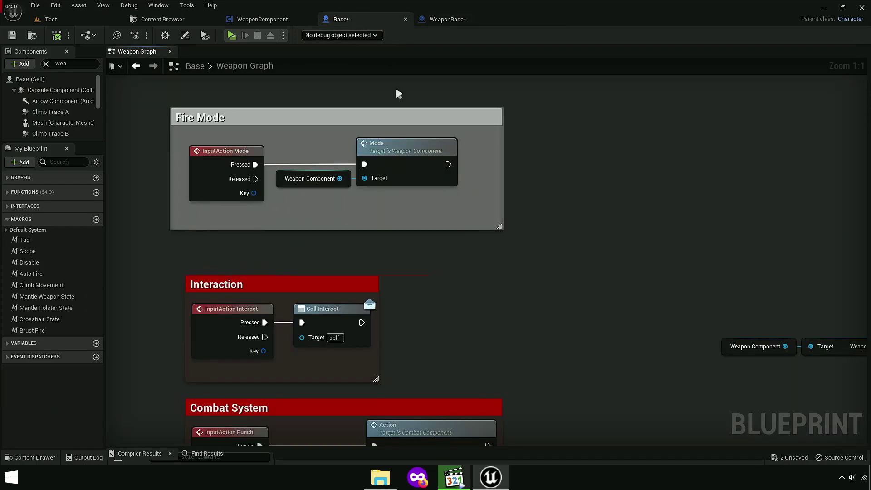
{"action": "scroll", "coordinate": [395, 182], "scroll_direction": "down", "scroll_amount": 2}
{"action": "scroll", "coordinate": [372, 263], "scroll_direction": "down", "scroll_amount": 3}
{"action": "scroll", "coordinate": [400, 265], "scroll_direction": "up", "scroll_amount": 6}
{"action": "scroll", "coordinate": [454, 181], "scroll_direction": "up", "scroll_amount": 4}
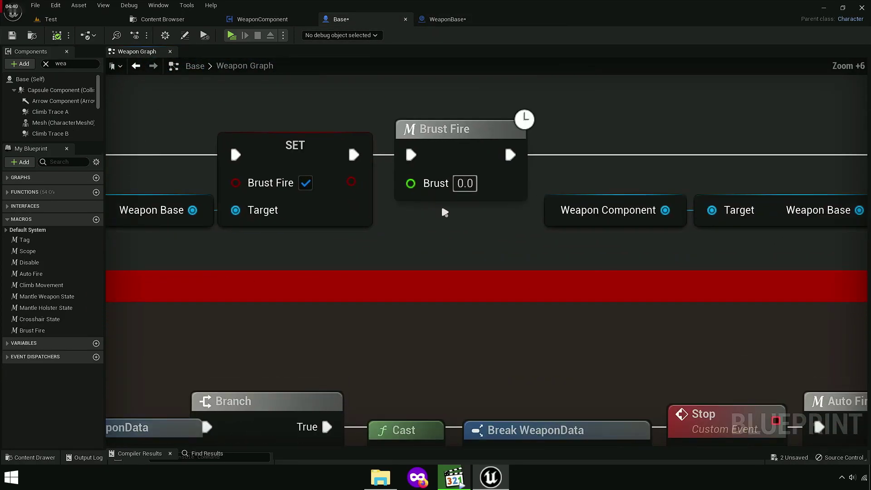
{"action": "right_click_drag", "start_coordinate": [436, 122], "coordinate": [393, 176]}
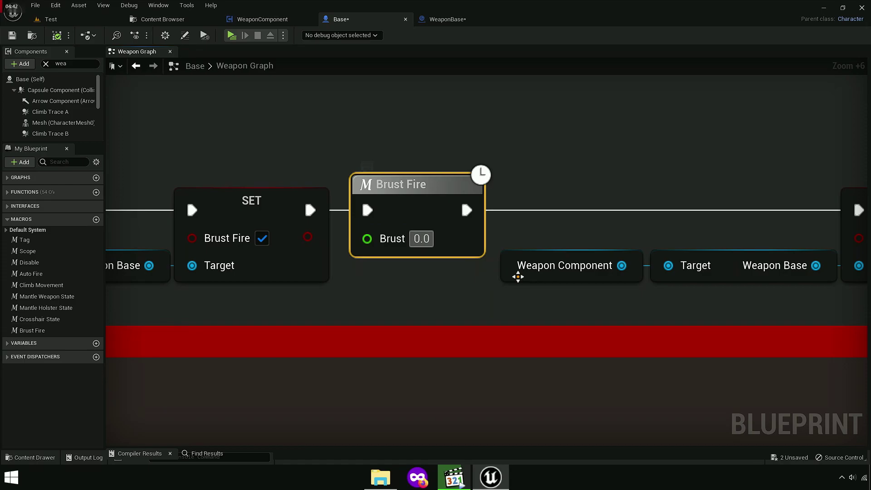
{"action": "left_click", "coordinate": [423, 274]}
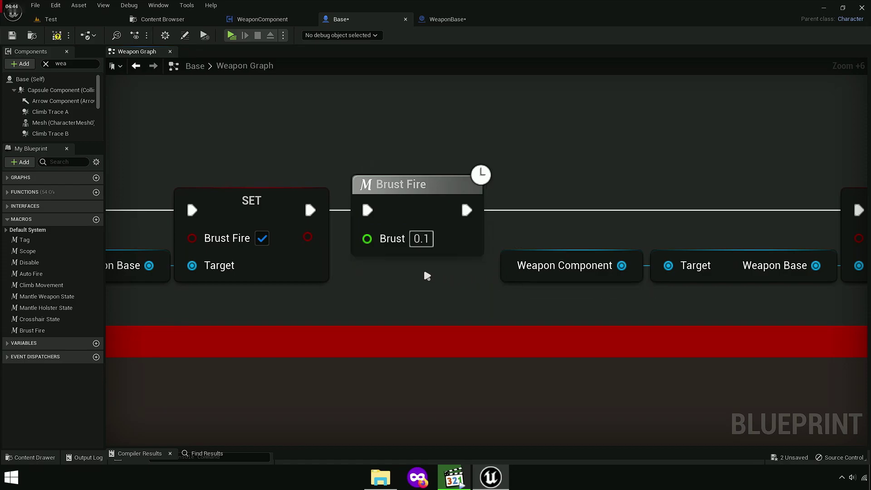
{"action": "scroll", "coordinate": [424, 274], "scroll_direction": "up", "scroll_amount": 1}
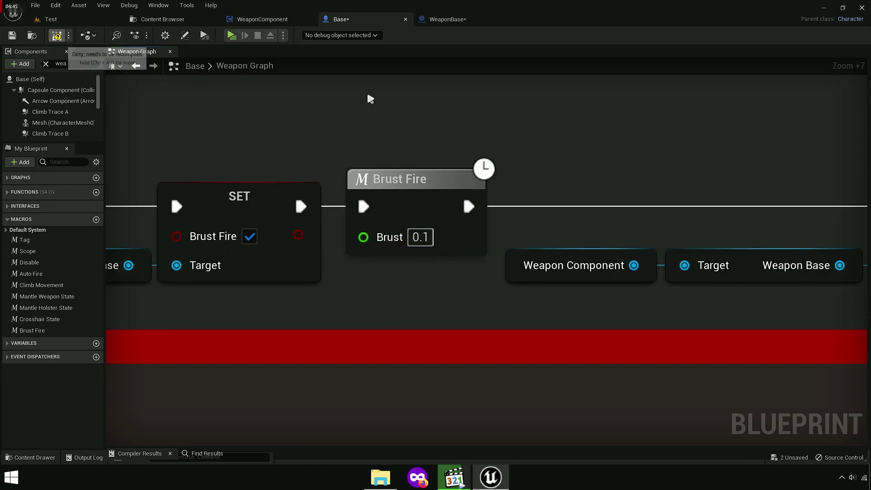
{"action": "left_click", "coordinate": [231, 36]}
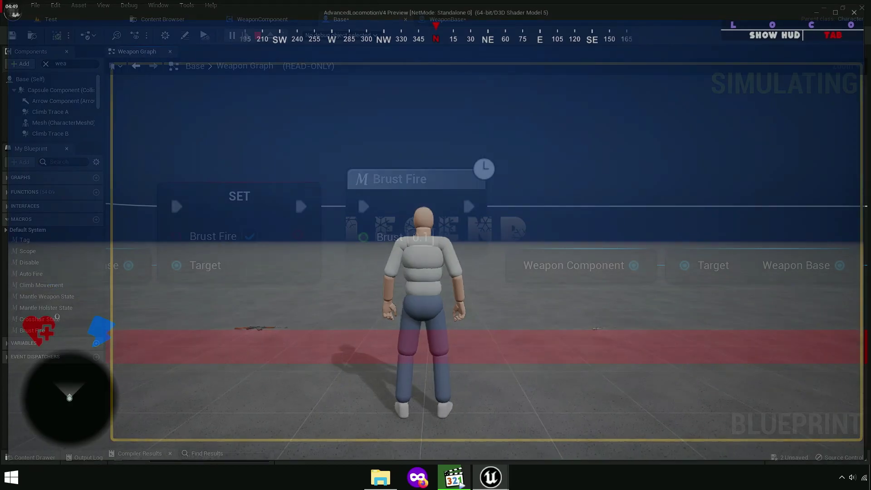
Step: Pick up the AK47 and fire several bursts in Brust mode
{"action": "key", "text": "w"}
{"action": "key", "text": "e"}
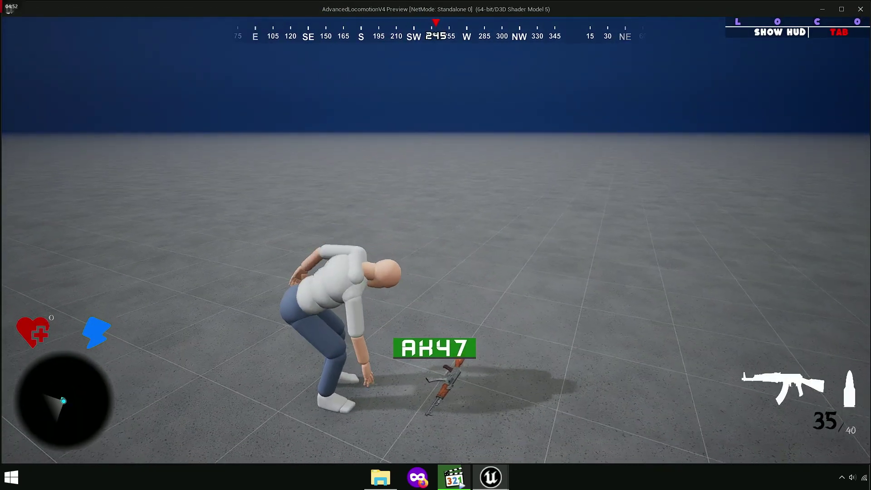
{"action": "left_click", "coordinate": [436, 236]}
{"action": "left_click", "coordinate": [435, 240]}
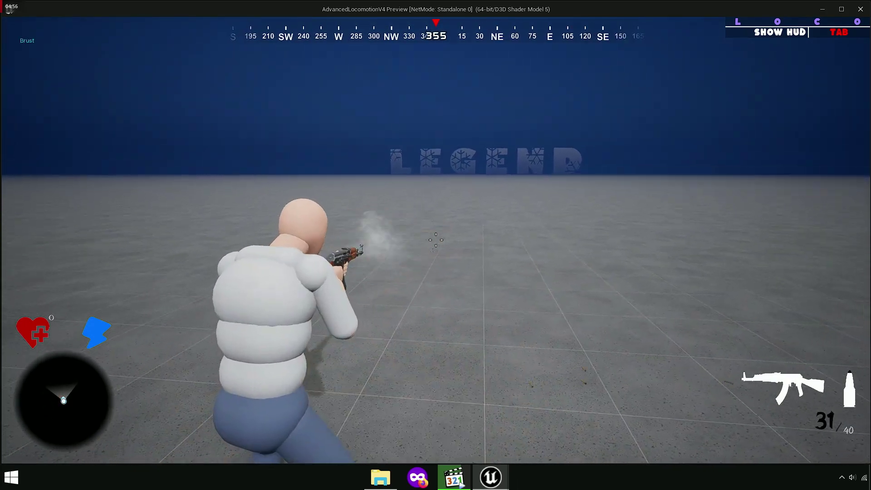
{"action": "left_click", "coordinate": [435, 239]}
{"action": "left_click", "coordinate": [435, 239]}
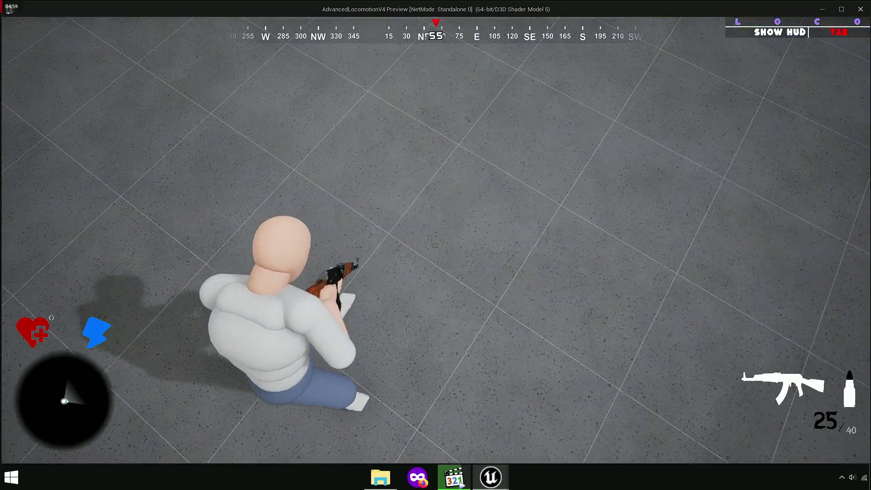
{"action": "left_click", "coordinate": [436, 239]}
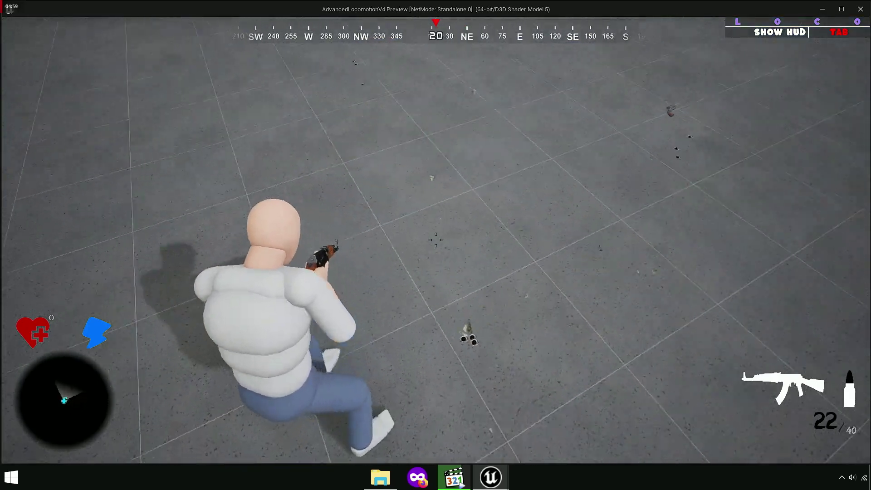
{"action": "left_click", "coordinate": [436, 240]}
Step: Switch to Auto fire, empty the magazine, then reload with R
{"action": "key", "text": "b"}
{"action": "left_click", "coordinate": [436, 239]}
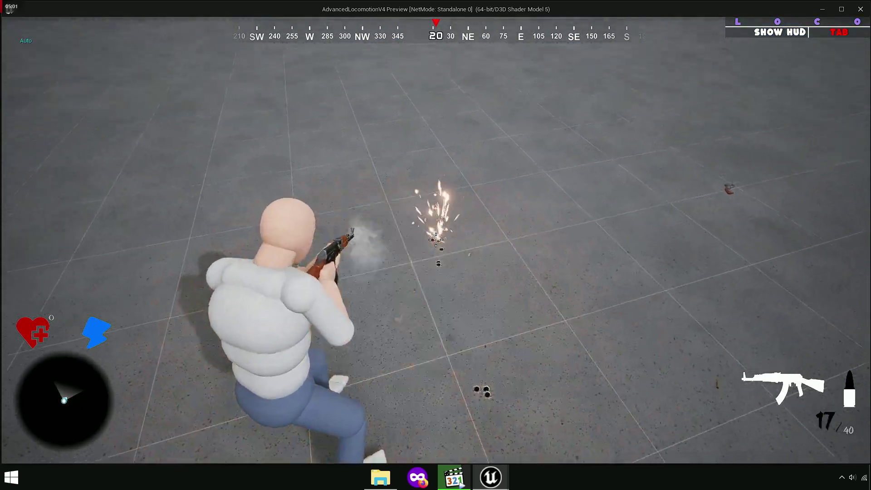
{"action": "left_click", "coordinate": [436, 239]}
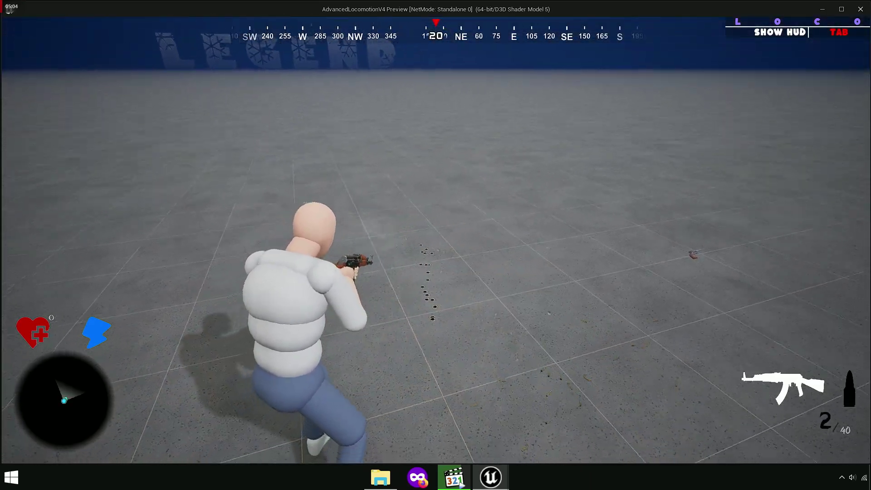
{"action": "left_click", "coordinate": [435, 239]}
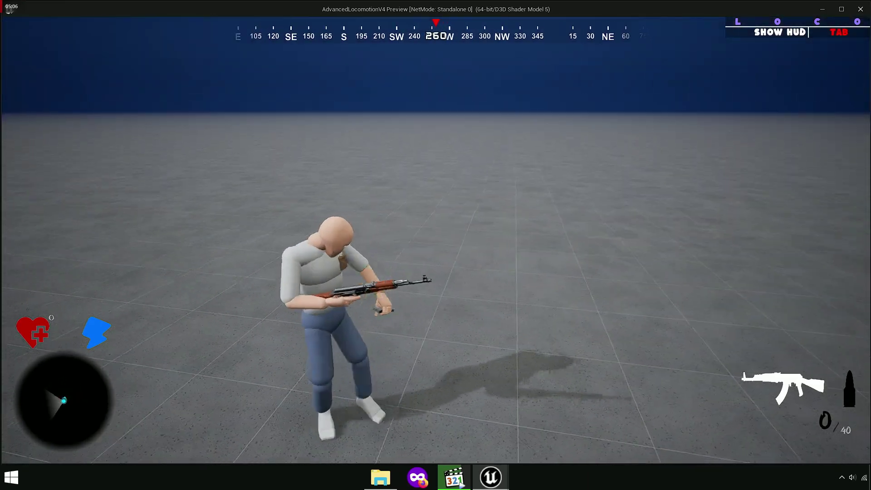
{"action": "key", "text": "w"}
{"action": "key", "text": "r"}
Step: Switch to Single fire mode and fire individual aimed shots
{"action": "key", "text": "b"}
{"action": "right_click", "coordinate": [436, 240]}
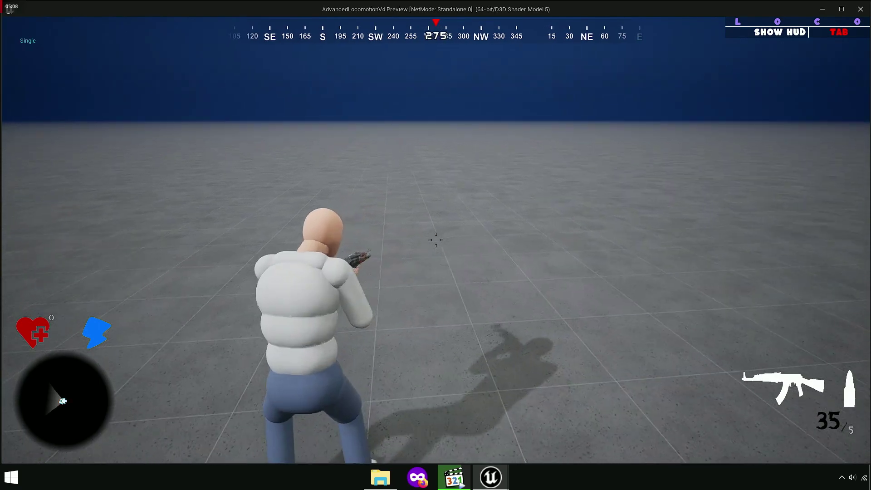
{"action": "left_click", "coordinate": [435, 239]}
{"action": "left_click", "coordinate": [436, 239]}
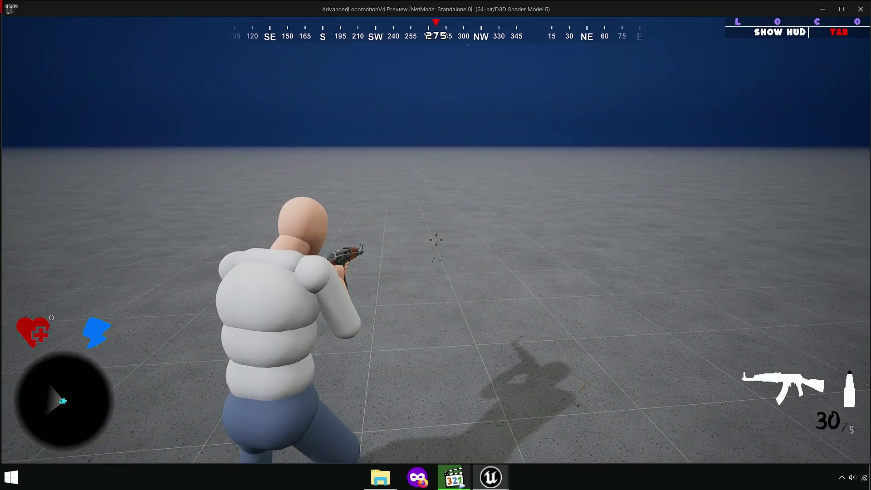
Step: Switch back to Brust mode and fire several more bursts
{"action": "key", "text": "b"}
{"action": "left_click", "coordinate": [435, 239]}
{"action": "left_click", "coordinate": [435, 239]}
{"action": "left_click", "coordinate": [435, 239]}
{"action": "left_click", "coordinate": [436, 239]}
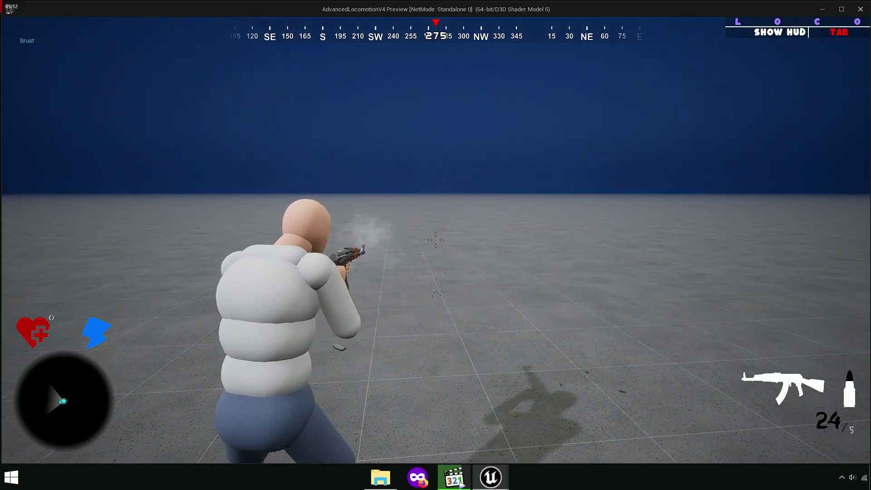
{"action": "left_click", "coordinate": [435, 240]}
{"action": "left_click", "coordinate": [435, 240]}
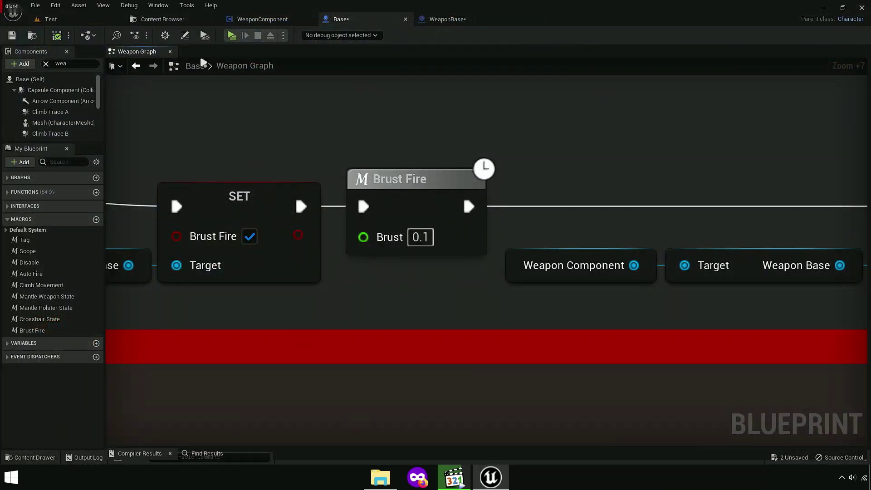
Step: Save all assets, drag WeaponComponent's Mode node far left, then go back to Base's Weapon Graph
{"action": "left_click", "coordinate": [162, 19]}
{"action": "key", "text": "Return"}
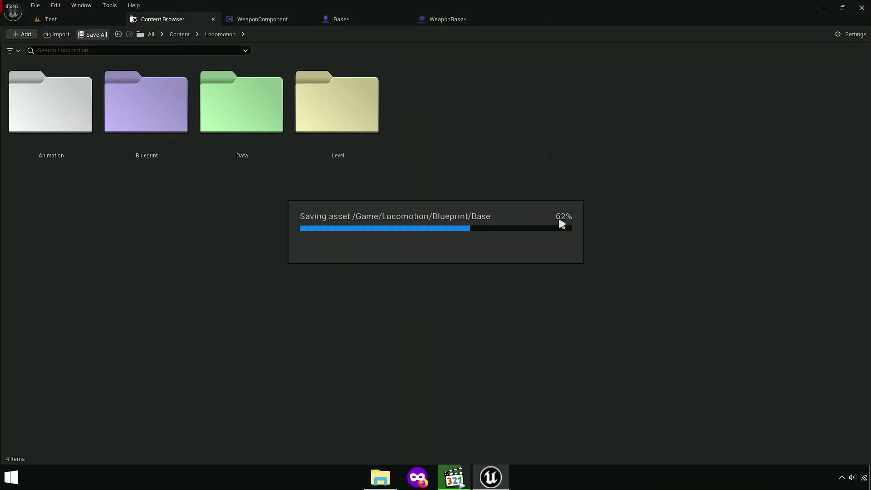
{"action": "left_click", "coordinate": [290, 18]}
{"action": "mouse_move", "coordinate": [514, 212]}
{"action": "right_mouse_down"}
{"action": "mouse_move", "coordinate": [679, 170]}
{"action": "mouse_move", "coordinate": [667, 210]}
{"action": "right_mouse_up"}
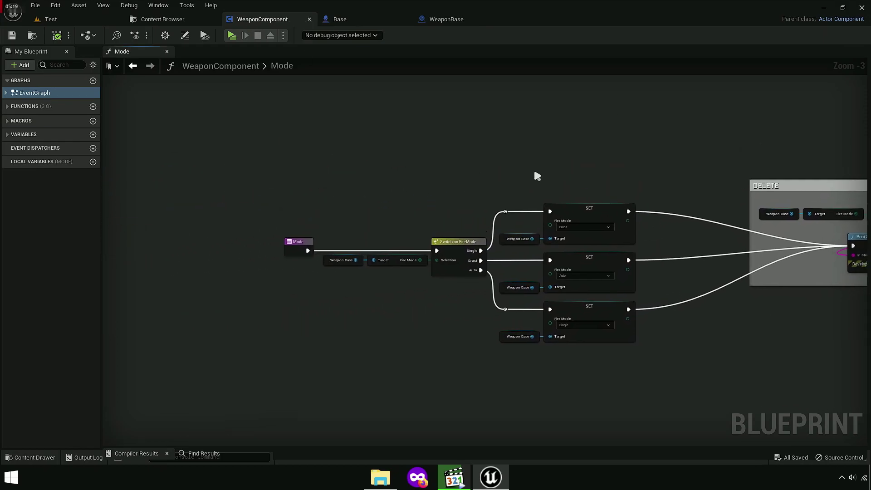
{"action": "right_click_drag", "start_coordinate": [363, 265], "coordinate": [408, 167]}
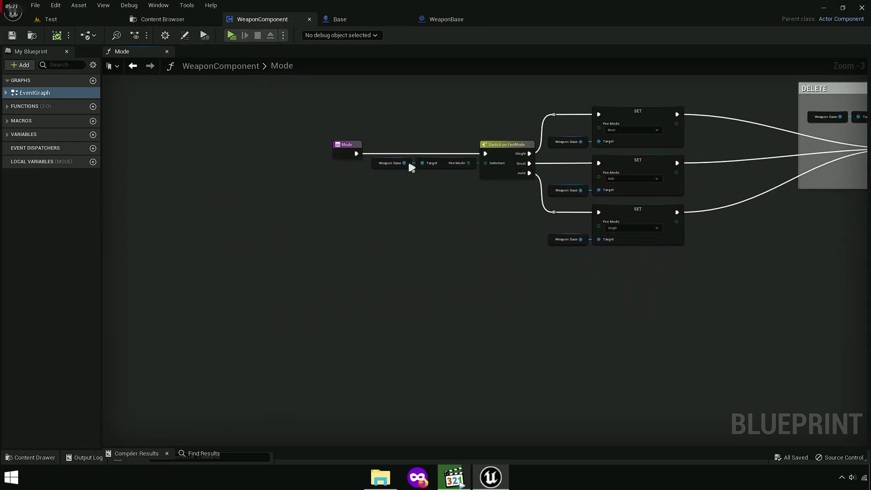
{"action": "scroll", "coordinate": [476, 246], "scroll_direction": "up", "scroll_amount": 5}
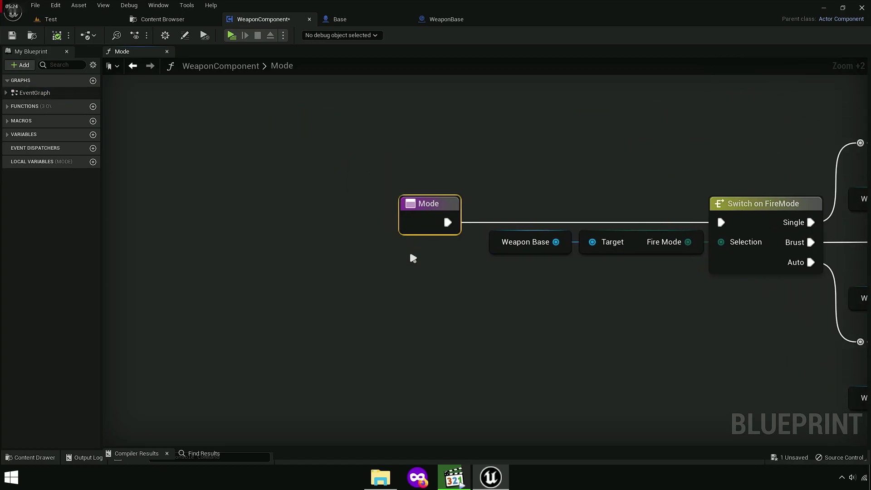
{"action": "left_click_drag", "start_coordinate": [412, 258], "coordinate": [124, 258]}
{"action": "scroll", "coordinate": [404, 287], "scroll_direction": "down", "scroll_amount": 5}
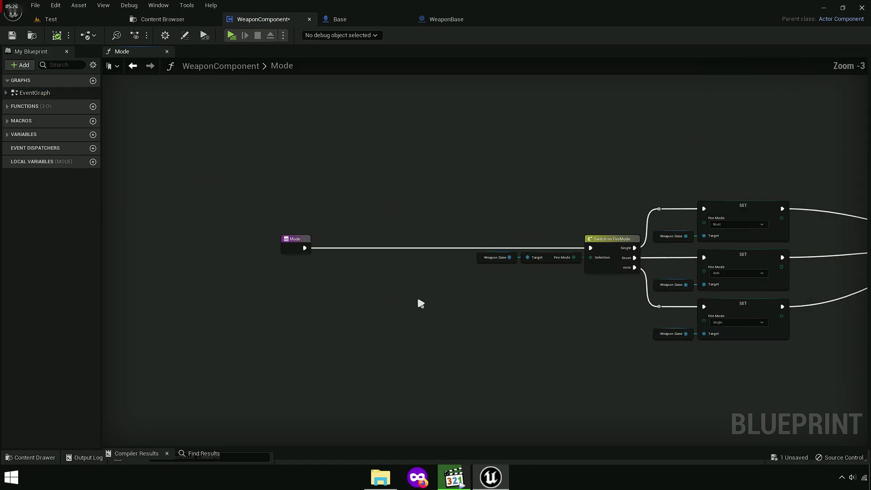
{"action": "left_click", "coordinate": [370, 21]}
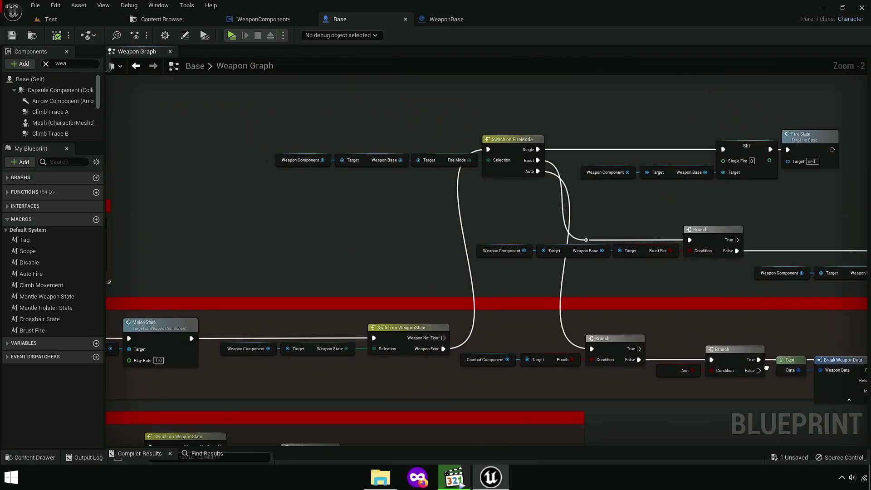
Step: In the Mode graph, add a Get Weapon State node feeding a Switch on WeaponState
{"action": "scroll", "coordinate": [370, 334], "scroll_direction": "up", "scroll_amount": 3}
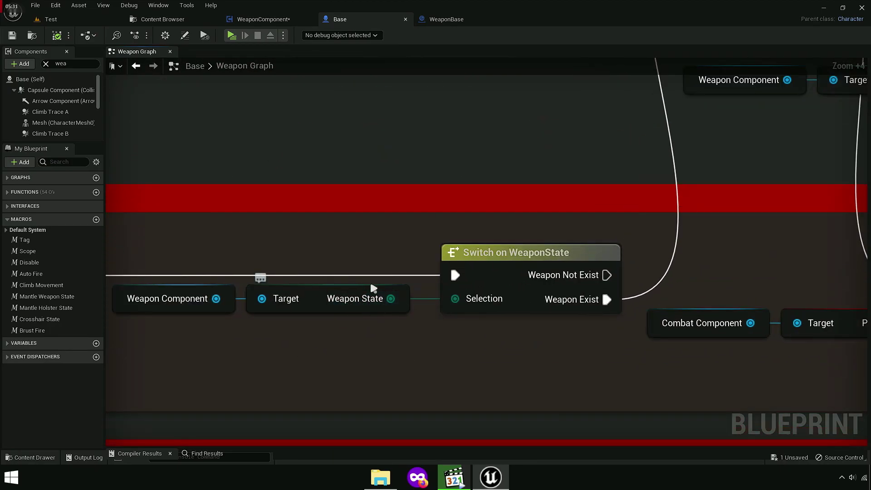
{"action": "left_click", "coordinate": [277, 18]}
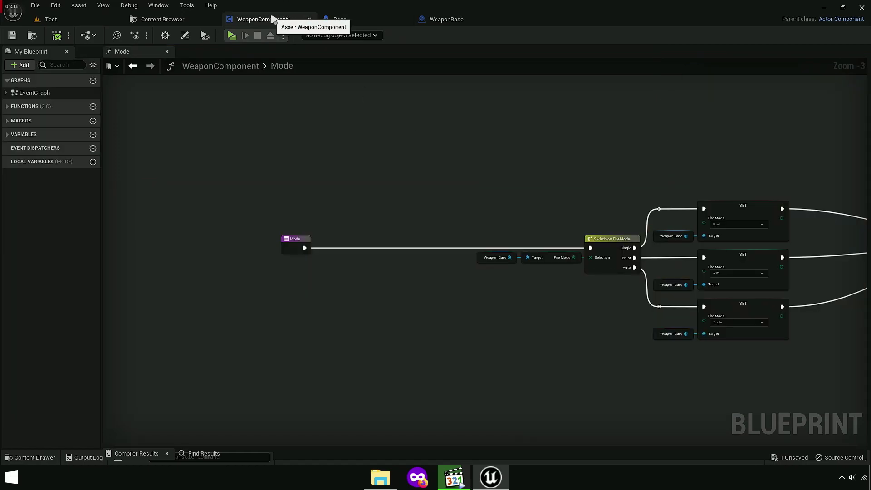
{"action": "right_click", "coordinate": [382, 153]}
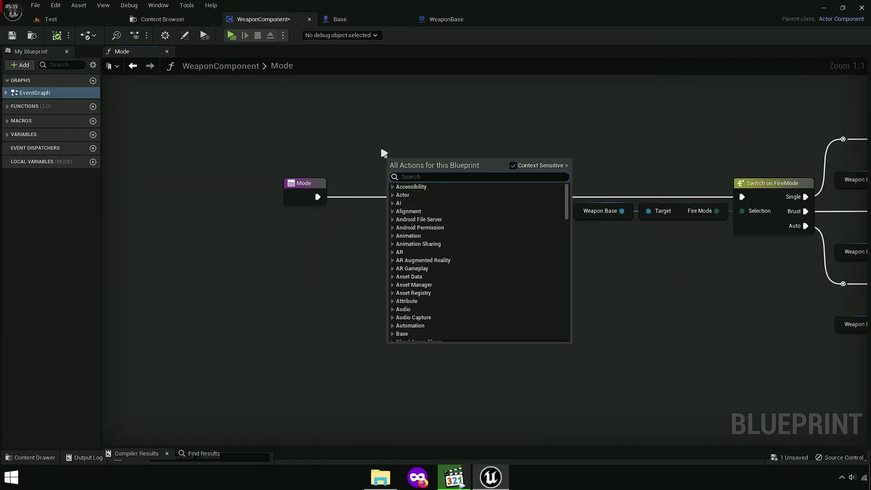
{"action": "type", "text": "getweap"}
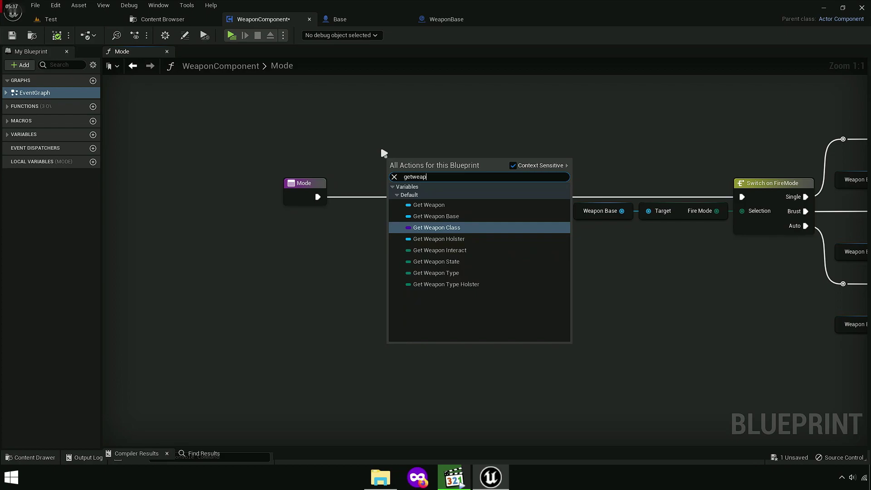
{"action": "type", "text": "onstate"}
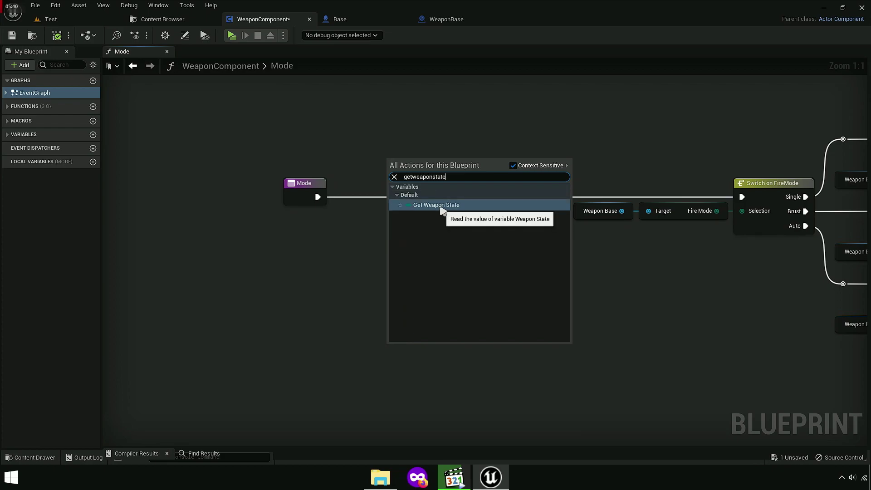
{"action": "left_click", "coordinate": [452, 205]}
{"action": "scroll", "coordinate": [418, 213], "scroll_direction": "up", "scroll_amount": 5}
{"action": "mouse_move", "coordinate": [414, 117]}
{"action": "left_mouse_down"}
{"action": "mouse_move", "coordinate": [360, 231]}
{"action": "mouse_move", "coordinate": [486, 228]}
{"action": "mouse_move", "coordinate": [472, 206]}
{"action": "left_mouse_up"}
{"action": "left_click", "coordinate": [522, 274]}
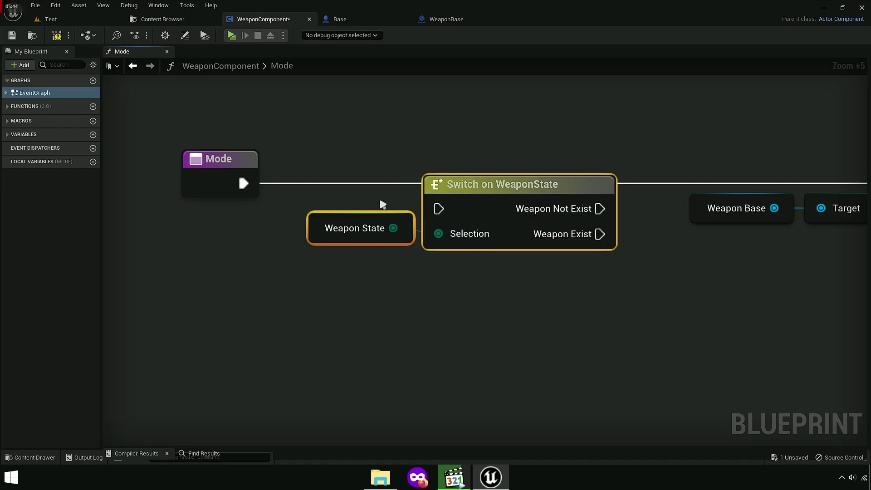
Step: Wire Mode into Switch on WeaponState and Weapon Exist into Switch on FireMode, then tidy nodes
{"action": "left_click_drag", "start_coordinate": [285, 184], "coordinate": [244, 183]}
{"action": "left_click_drag", "start_coordinate": [472, 207], "coordinate": [472, 195]}
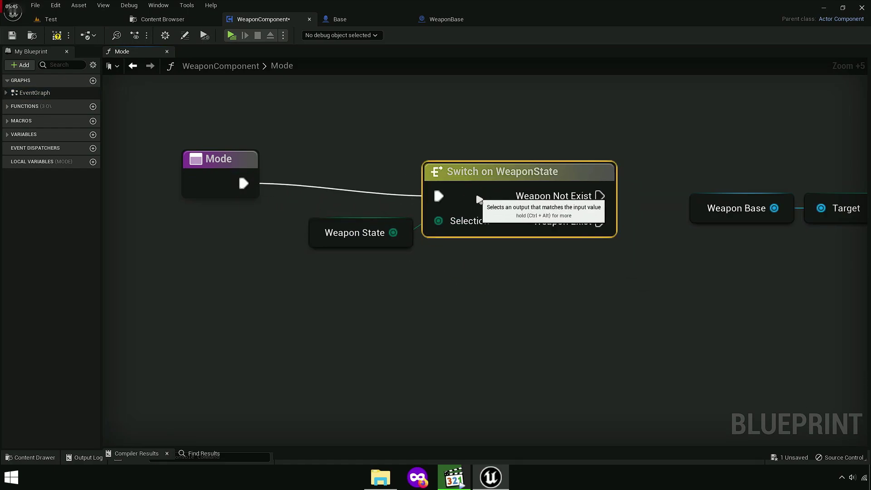
{"action": "left_click_drag", "start_coordinate": [517, 234], "coordinate": [491, 222]}
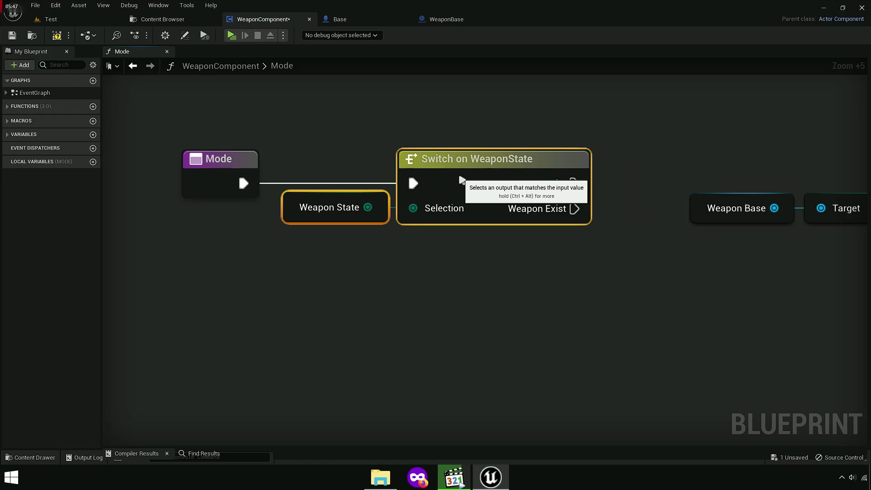
{"action": "right_click_drag", "start_coordinate": [491, 221], "coordinate": [202, 248]}
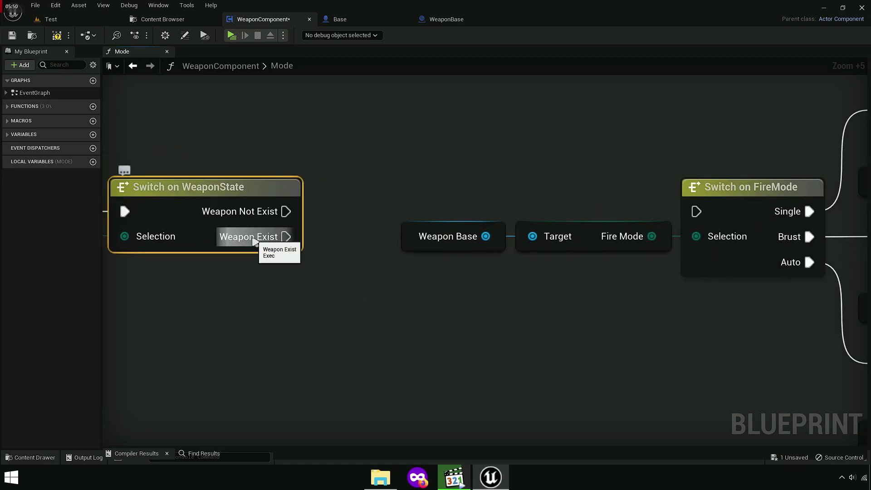
{"action": "left_click_drag", "start_coordinate": [286, 237], "coordinate": [696, 211]}
{"action": "scroll", "coordinate": [601, 280], "scroll_direction": "down", "scroll_amount": 5}
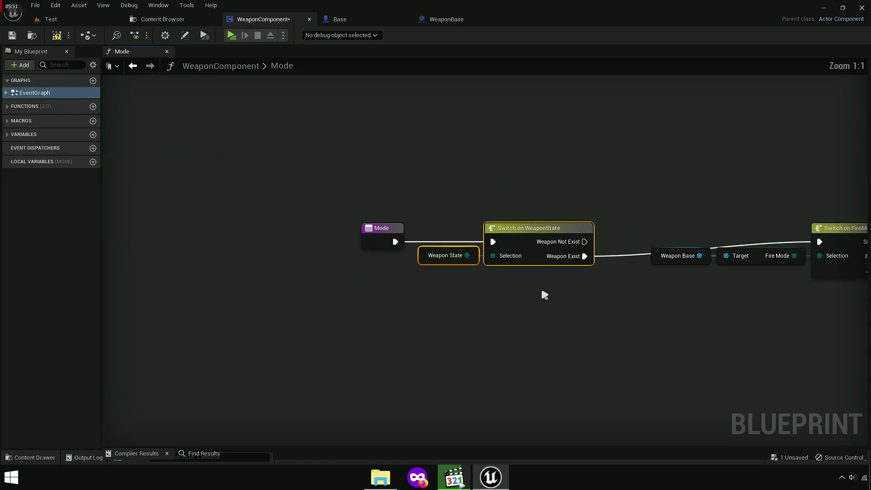
{"action": "right_click_drag", "start_coordinate": [581, 268], "coordinate": [322, 218]}
{"action": "left_click_drag", "start_coordinate": [287, 185], "coordinate": [334, 176]}
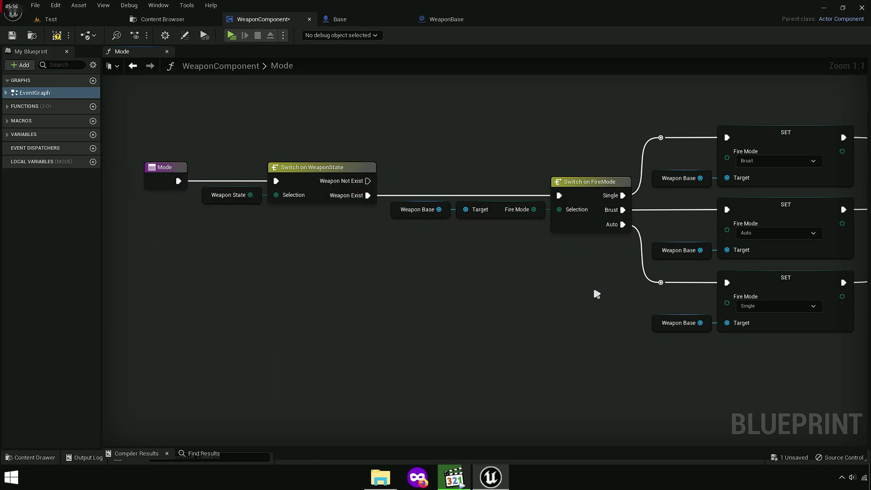
{"action": "mouse_move", "coordinate": [597, 294]}
{"action": "right_mouse_down"}
{"action": "mouse_move", "coordinate": [598, 281]}
{"action": "mouse_move", "coordinate": [456, 287]}
{"action": "mouse_move", "coordinate": [474, 315]}
{"action": "right_mouse_up"}
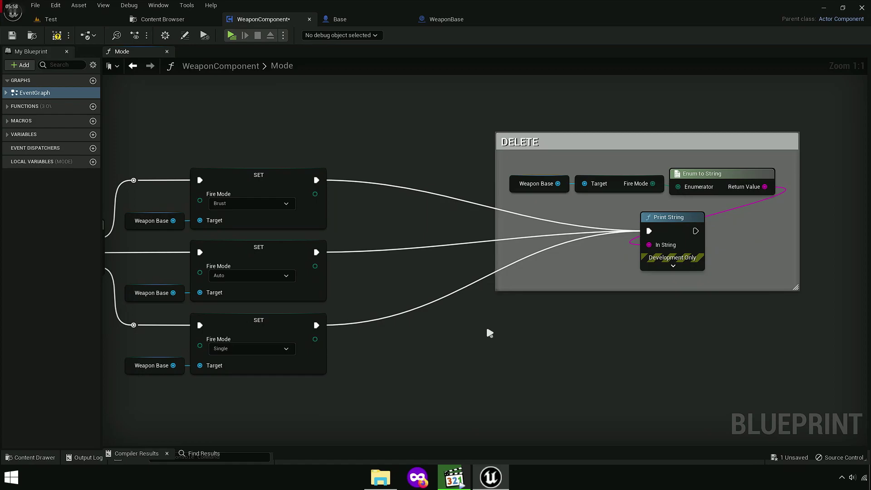
Step: Add a Sound Effect function call and straighten the wires inside that function
{"action": "scroll", "coordinate": [477, 303], "scroll_direction": "down", "scroll_amount": 1}
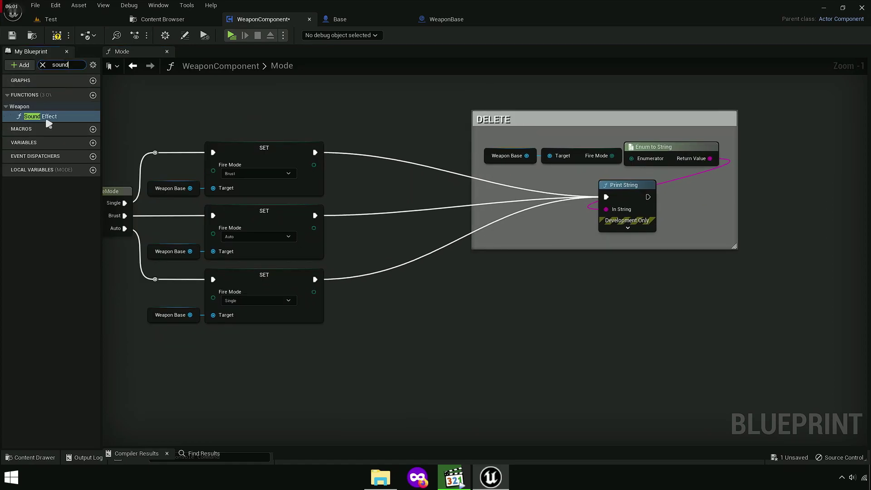
{"action": "left_click_drag", "start_coordinate": [49, 123], "coordinate": [453, 268]}
{"action": "scroll", "coordinate": [454, 291], "scroll_direction": "up", "scroll_amount": 4}
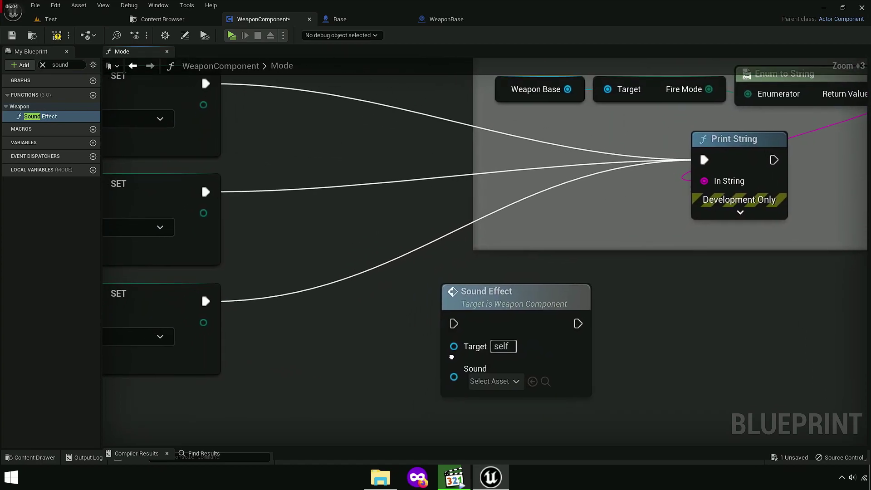
{"action": "double_click", "coordinate": [504, 295]}
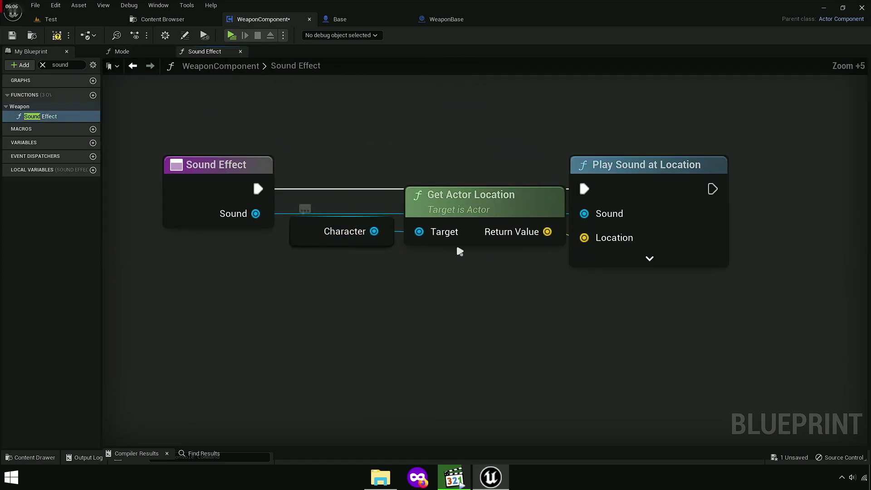
{"action": "key", "text": "ctrl+a"}
{"action": "key", "text": "q"}
{"action": "left_click", "coordinate": [529, 298]}
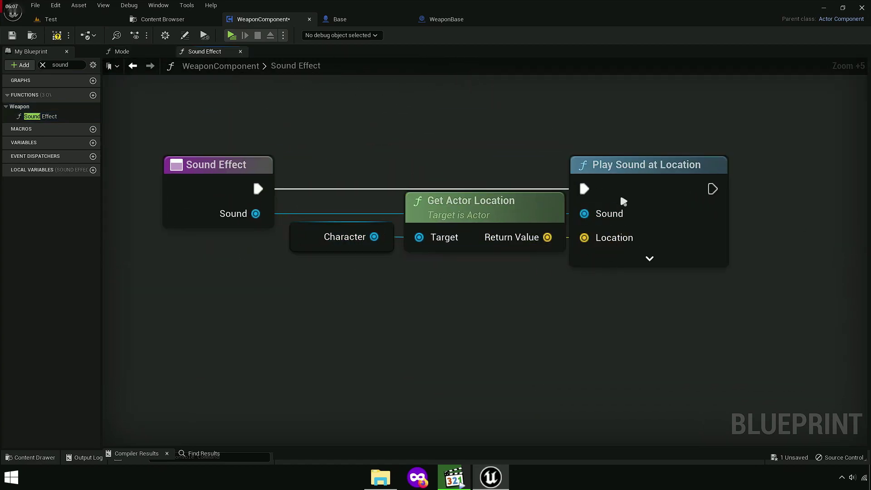
{"action": "left_click", "coordinate": [622, 196]}
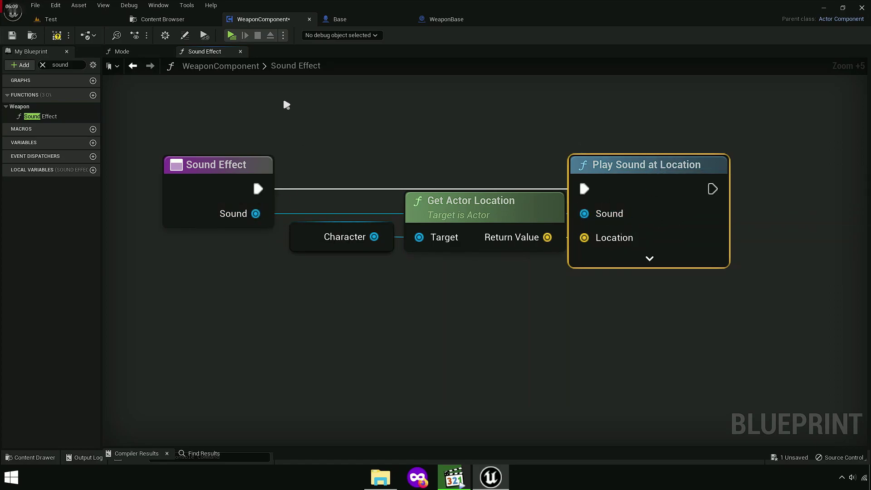
{"action": "left_click", "coordinate": [241, 51]}
Step: Route the three SET Fire Mode outputs into Sound Effect and align it with Print String
{"action": "left_click_drag", "start_coordinate": [486, 307], "coordinate": [398, 174]}
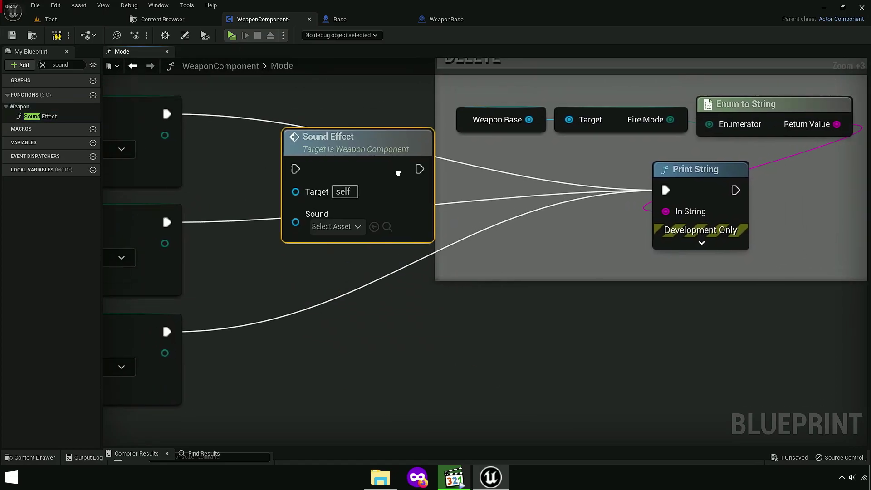
{"action": "right_click_drag", "start_coordinate": [397, 173], "coordinate": [460, 196]}
{"action": "left_click_drag", "start_coordinate": [461, 197], "coordinate": [486, 284]}
{"action": "right_click_drag", "start_coordinate": [486, 284], "coordinate": [483, 196]}
{"action": "scroll", "coordinate": [515, 301], "scroll_direction": "down", "scroll_amount": 3}
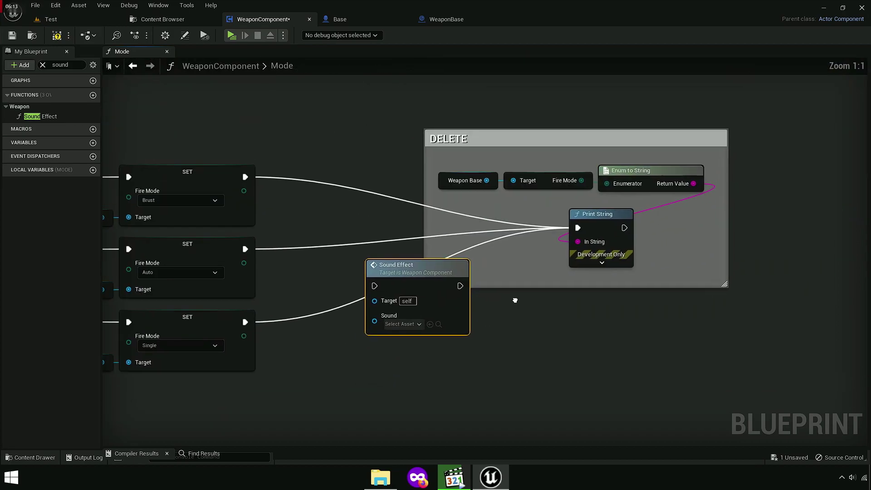
{"action": "left_click_drag", "start_coordinate": [521, 155], "coordinate": [700, 163]}
{"action": "mouse_move", "coordinate": [750, 242]}
{"action": "left_mouse_down", "text": "ctrl"}
{"action": "mouse_move", "coordinate": [370, 292]}
{"action": "mouse_move", "coordinate": [375, 249]}
{"action": "mouse_move", "coordinate": [352, 249]}
{"action": "left_mouse_up", "text": "ctrl"}
{"action": "right_click_drag", "start_coordinate": [750, 242], "coordinate": [610, 219]}
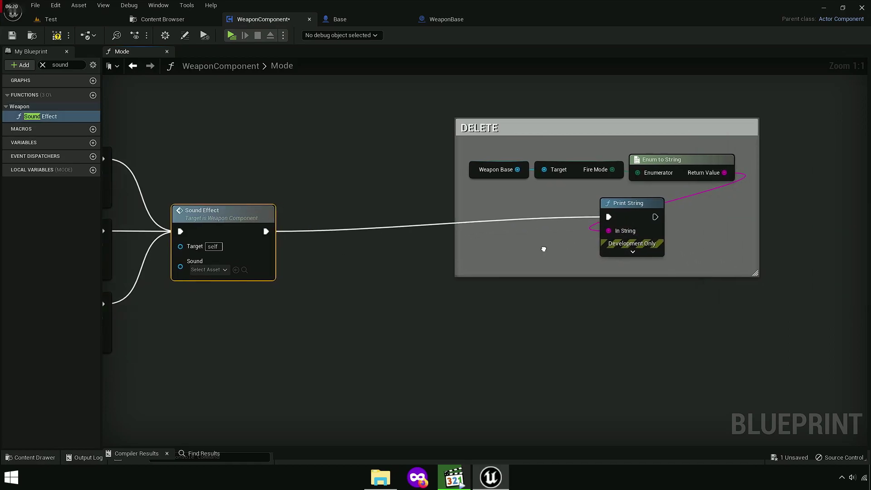
{"action": "left_click_drag", "start_coordinate": [572, 129], "coordinate": [566, 147]}
{"action": "right_click_drag", "start_coordinate": [576, 145], "coordinate": [592, 148]}
{"action": "scroll", "coordinate": [445, 218], "scroll_direction": "up", "scroll_amount": 5}
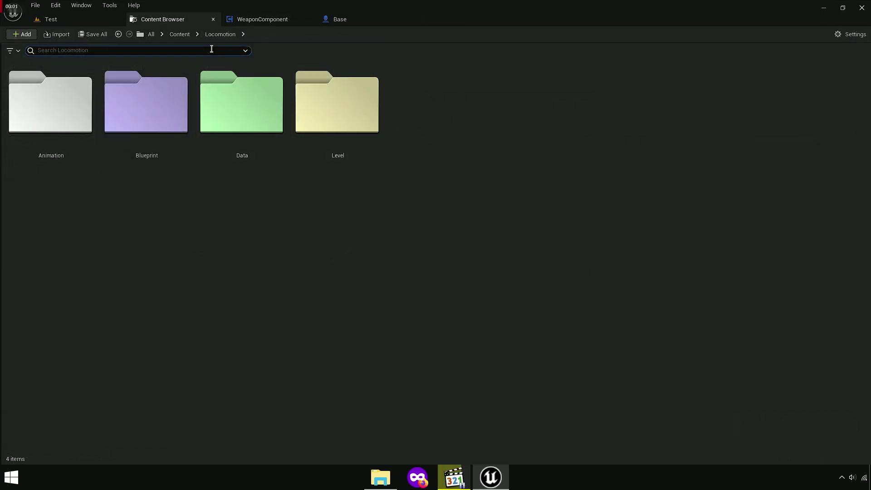
Step: Search for the Empty sound wave and create a sound cue from it
{"action": "type", "text": "empty"}
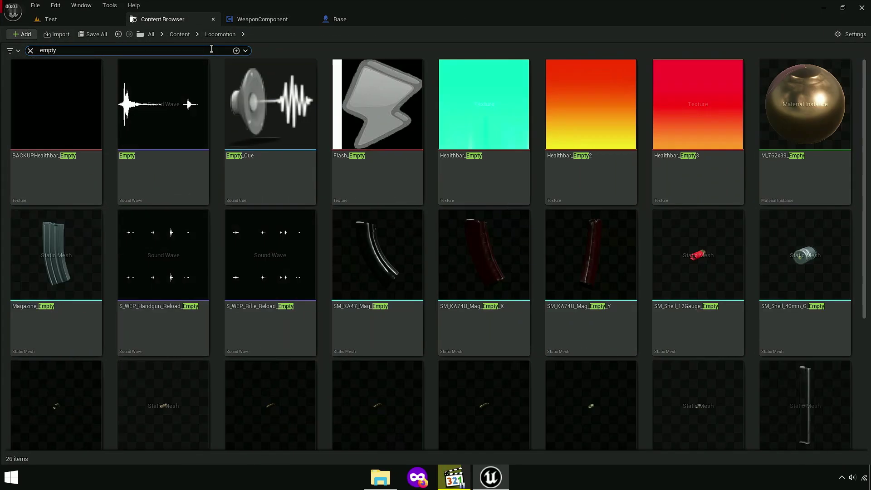
{"action": "left_click", "coordinate": [167, 115]}
{"action": "right_click", "coordinate": [179, 119]}
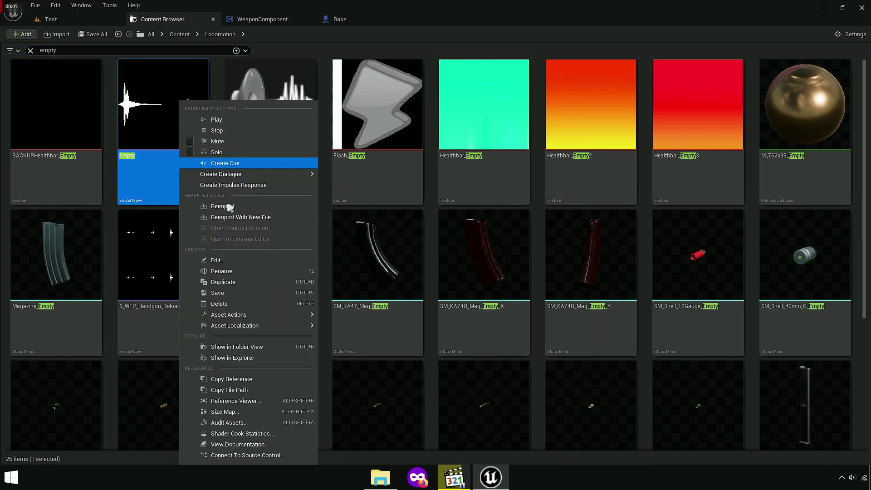
{"action": "left_click", "coordinate": [257, 346]}
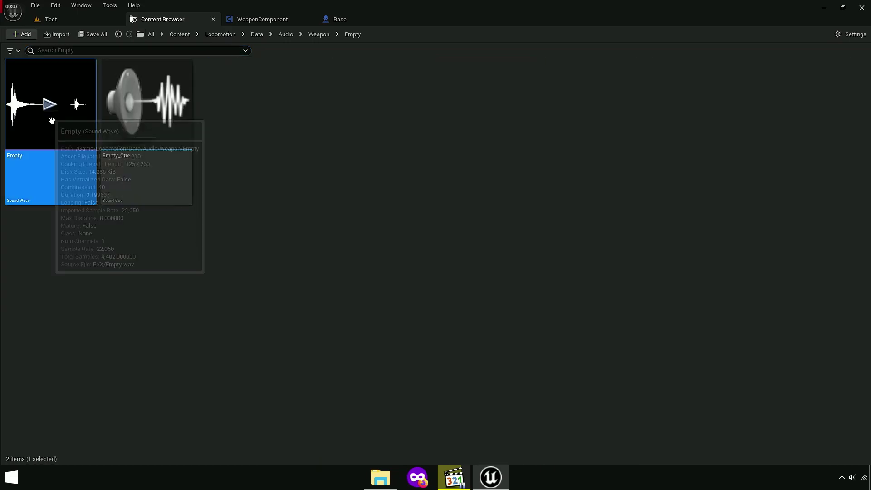
{"action": "left_click", "coordinate": [51, 105]}
{"action": "right_click", "coordinate": [56, 132]}
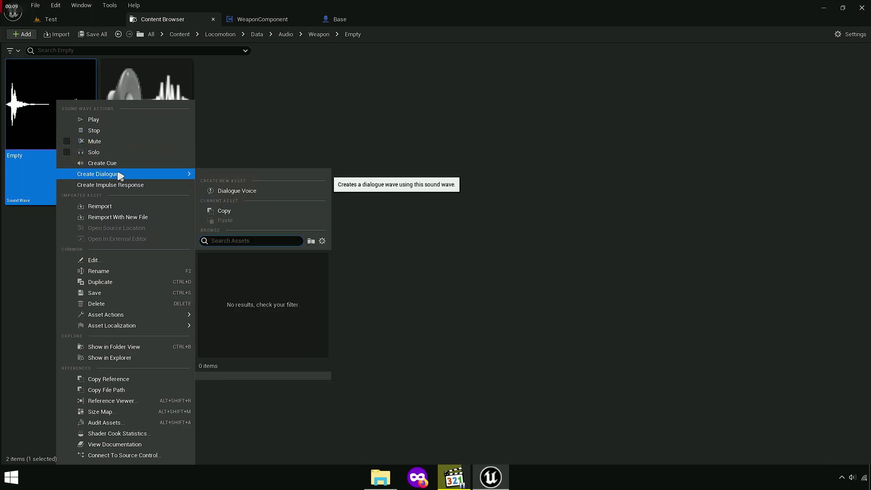
{"action": "left_click", "coordinate": [109, 163]}
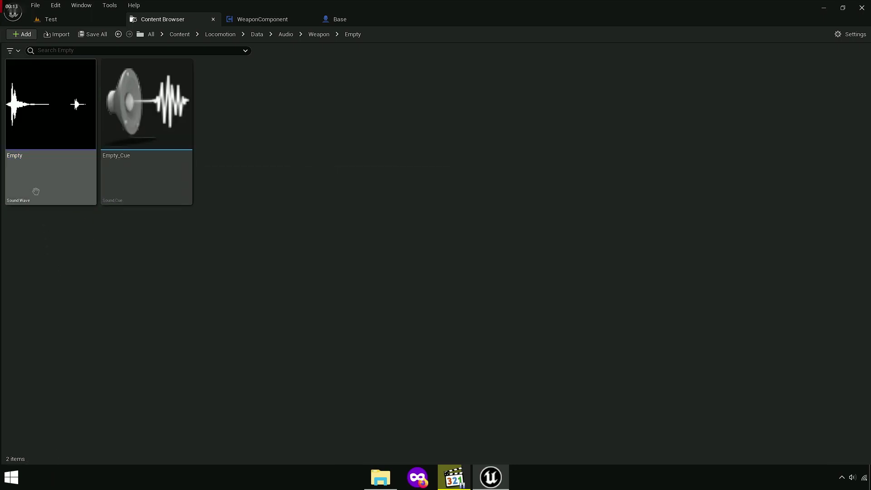
Step: Copy the Empty sound wave into the Audio/Weapon folder and open that folder
{"action": "left_click", "coordinate": [7, 263]}
{"action": "mouse_move", "coordinate": [173, 196]}
{"action": "left_mouse_down"}
{"action": "mouse_move", "coordinate": [199, 316]}
{"action": "mouse_move", "coordinate": [172, 332]}
{"action": "left_mouse_up"}
{"action": "scroll", "coordinate": [97, 369], "scroll_direction": "down", "scroll_amount": 3}
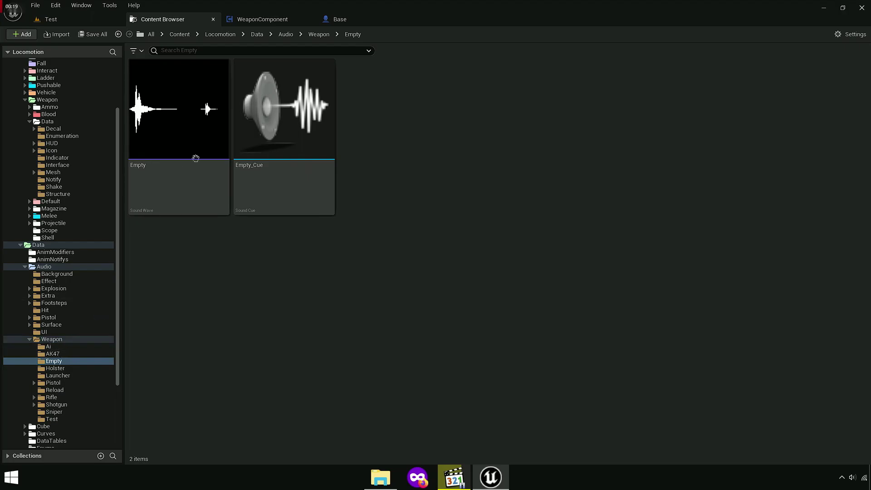
{"action": "left_click_drag", "start_coordinate": [195, 158], "coordinate": [101, 313]}
{"action": "left_click_drag", "start_coordinate": [54, 339], "coordinate": [55, 341]}
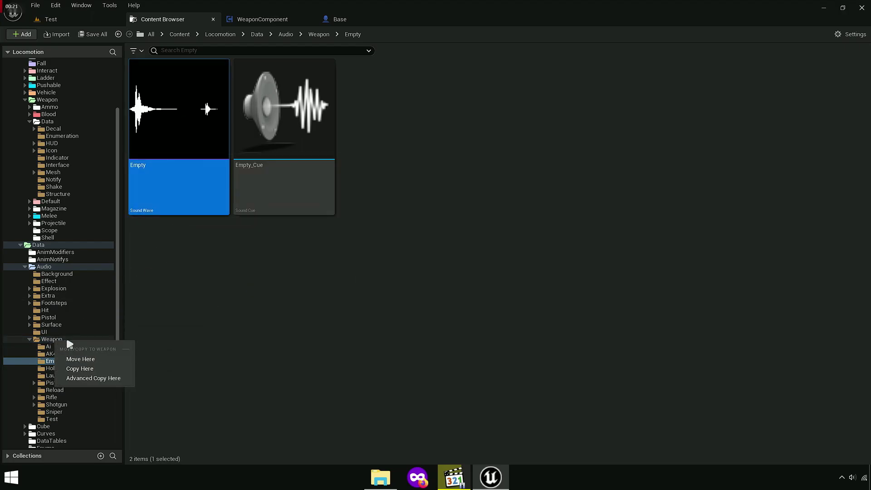
{"action": "left_click", "coordinate": [86, 370]}
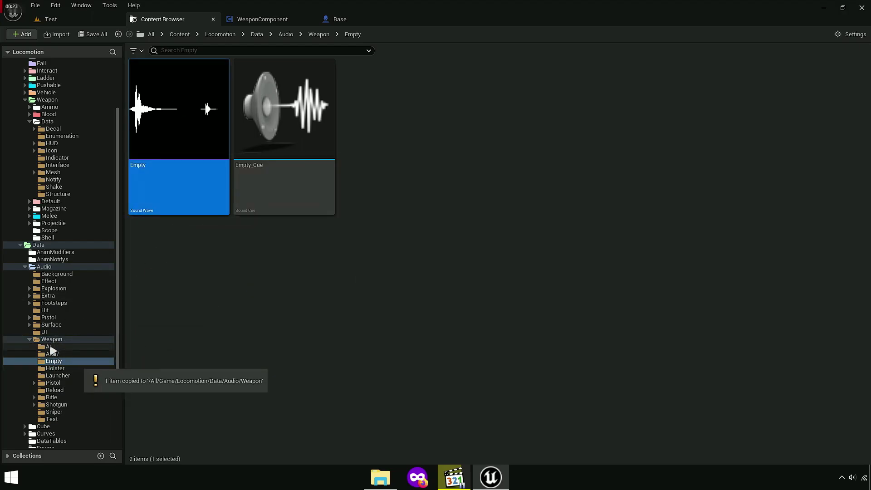
{"action": "left_click", "coordinate": [103, 340]}
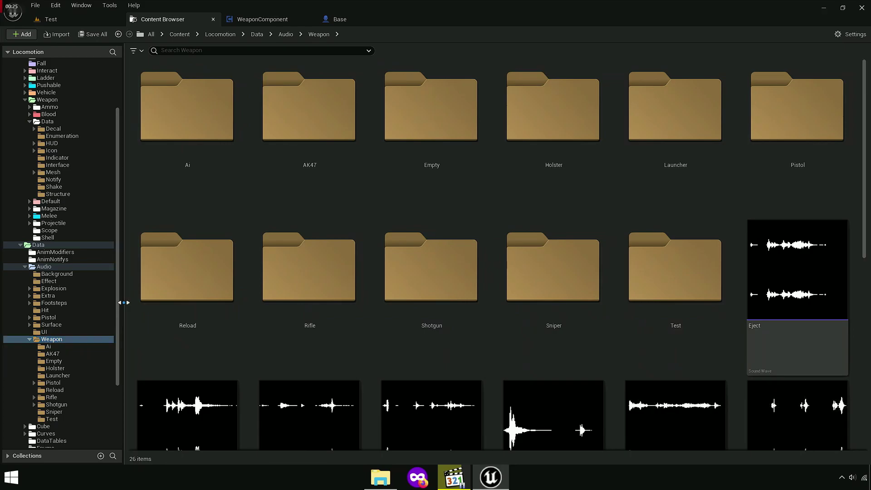
Step: Create a new Mode folder among the weapon sounds and colour it white
{"action": "left_click_drag", "start_coordinate": [123, 302], "coordinate": [5, 302]}
{"action": "left_click", "coordinate": [801, 299]}
{"action": "left_click", "coordinate": [731, 200]}
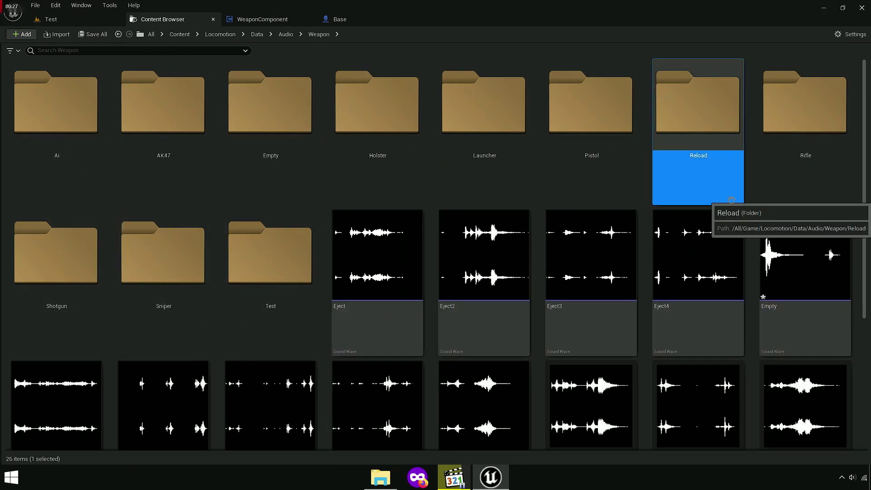
{"action": "left_click", "coordinate": [748, 200]}
{"action": "right_click", "coordinate": [740, 202]}
{"action": "right_click", "coordinate": [755, 200]}
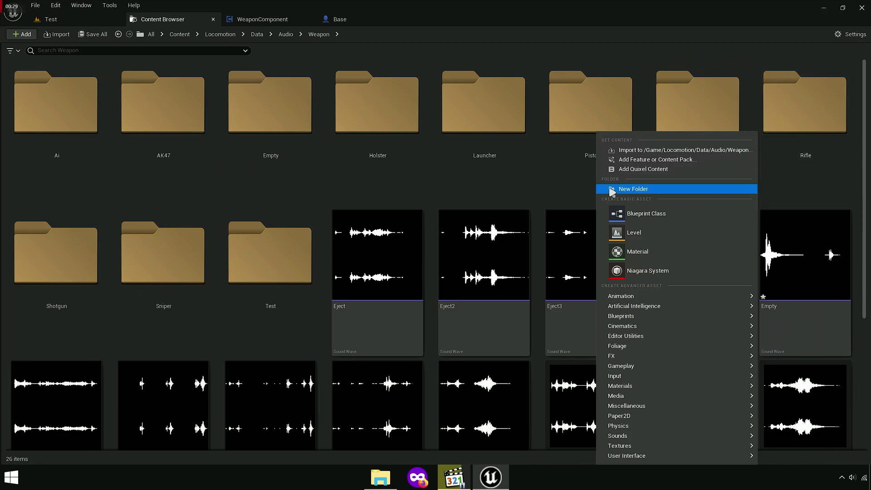
{"action": "left_click", "coordinate": [590, 190]}
{"action": "left_click", "coordinate": [545, 220]}
{"action": "right_click", "coordinate": [542, 219]}
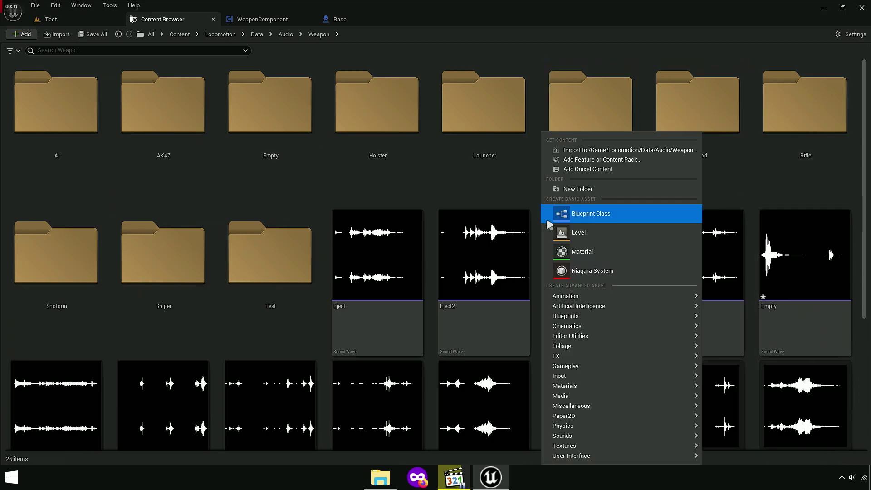
{"action": "left_click", "coordinate": [599, 190]}
{"action": "type", "text": "Mode"}
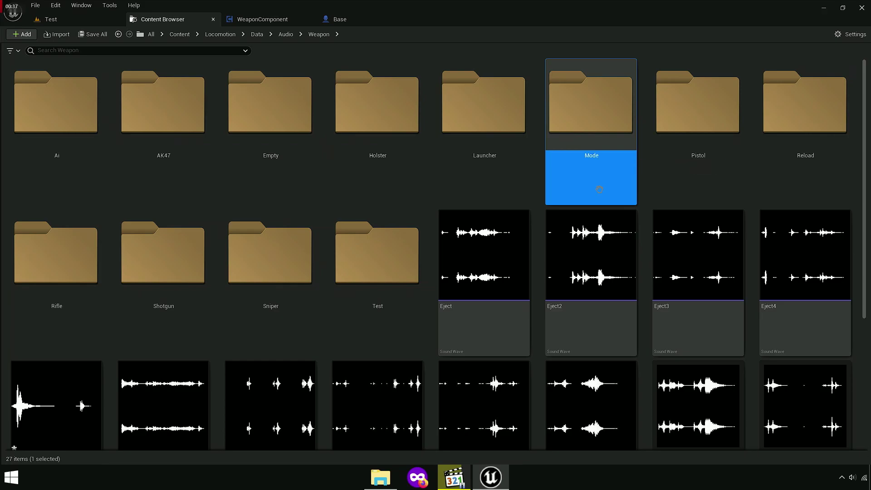
{"action": "right_click", "coordinate": [586, 123]}
{"action": "mouse_move", "coordinate": [633, 187]}
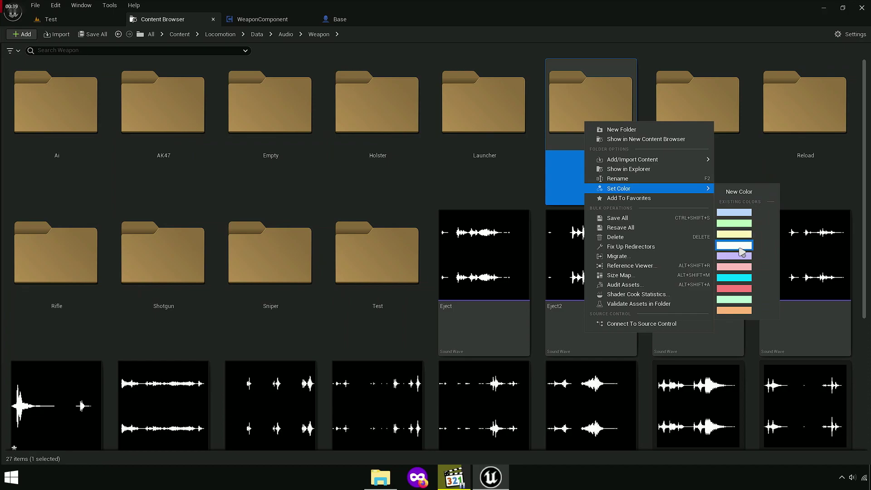
{"action": "left_click", "coordinate": [743, 251]}
Step: Move the Empty sound wave into the Mode folder and open it
{"action": "left_click_drag", "start_coordinate": [780, 309], "coordinate": [774, 333]}
{"action": "left_click", "coordinate": [481, 272]}
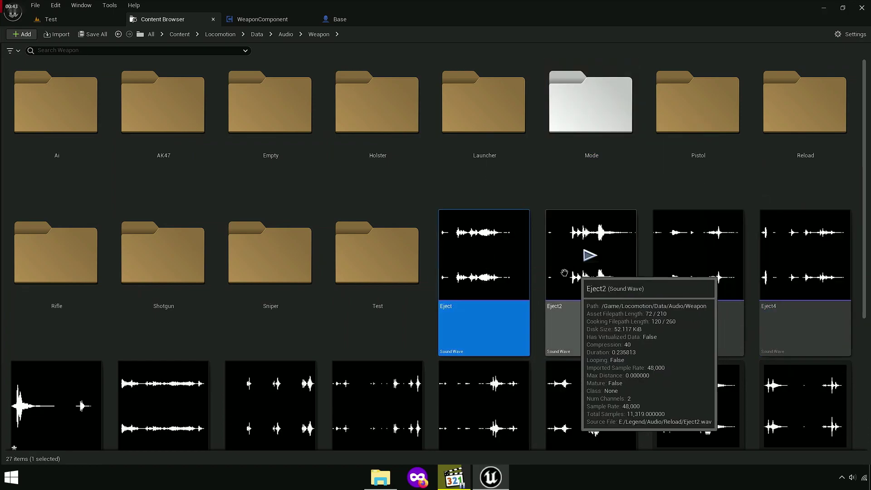
{"action": "scroll", "coordinate": [480, 253], "scroll_direction": "down", "scroll_amount": 1}
{"action": "left_click", "coordinate": [75, 393]}
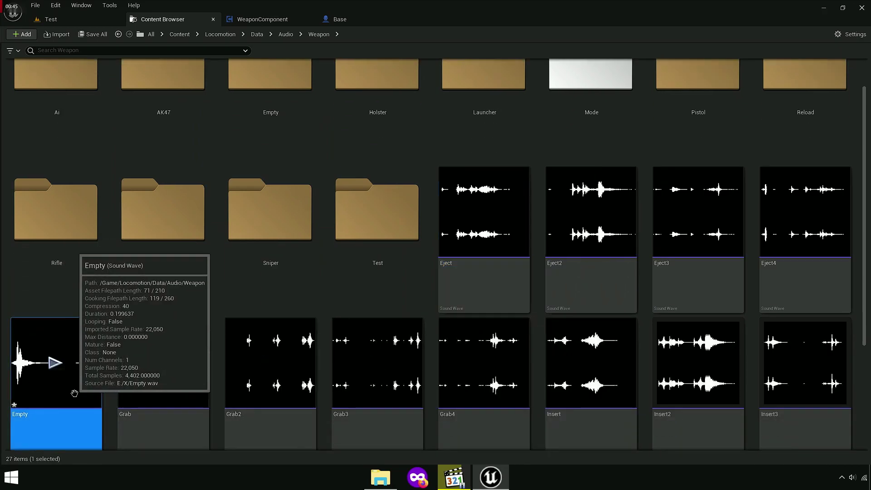
{"action": "left_click_drag", "start_coordinate": [74, 393], "coordinate": [613, 98]}
{"action": "left_click", "coordinate": [620, 111]}
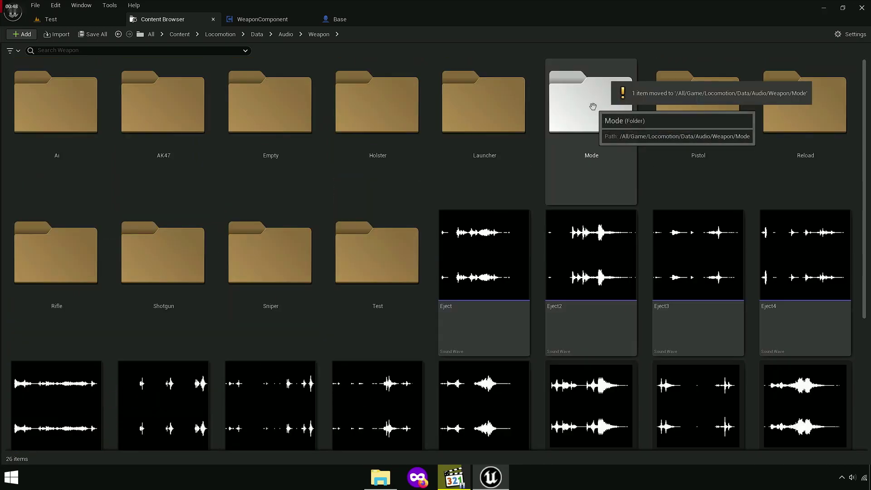
{"action": "double_click", "coordinate": [603, 81]}
Step: Rename the sound to Mode and create and open a Mode_Cue sound cue from it
{"action": "key", "text": "F2"}
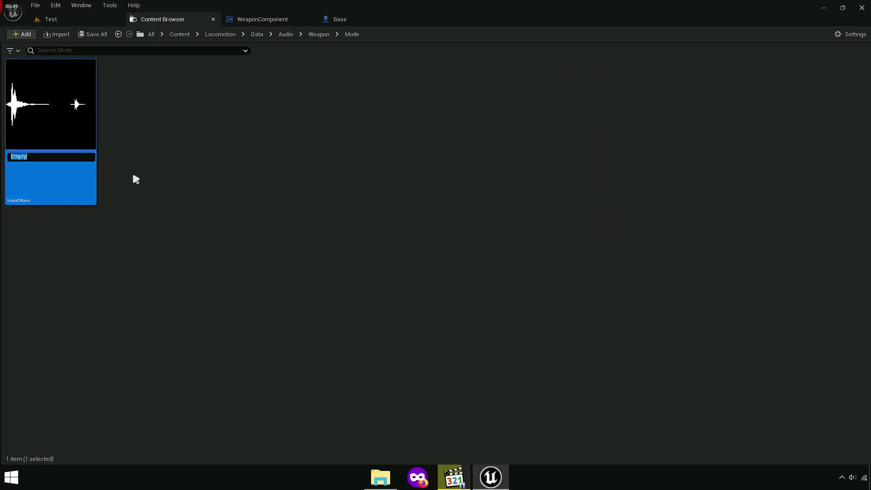
{"action": "type", "text": "Mode"}
{"action": "right_click", "coordinate": [77, 119]}
{"action": "left_click", "coordinate": [164, 163]}
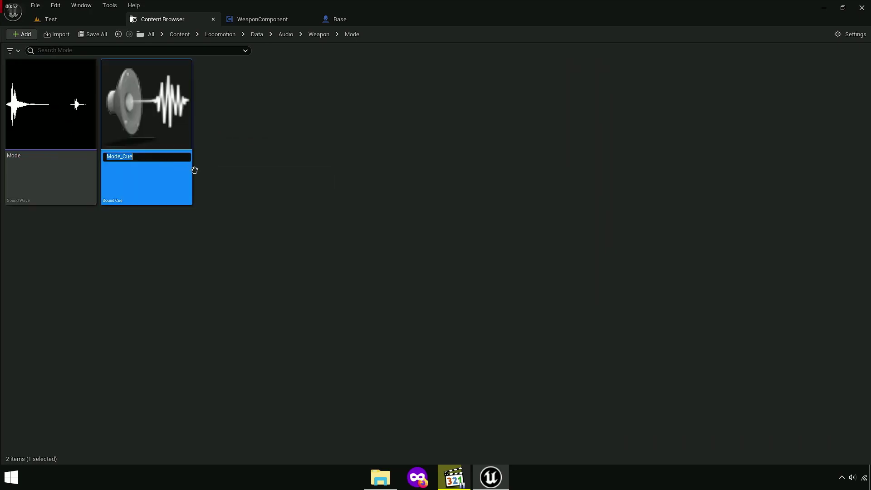
{"action": "key", "text": "Return"}
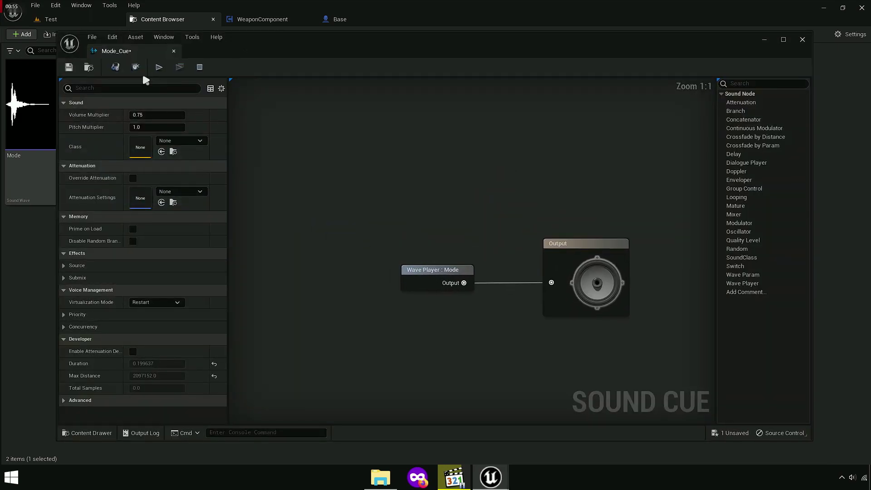
Step: Dock the Sound Cue editor and add a Modulator node off the Wave Player output
{"action": "left_click_drag", "start_coordinate": [219, 54], "coordinate": [443, 28]}
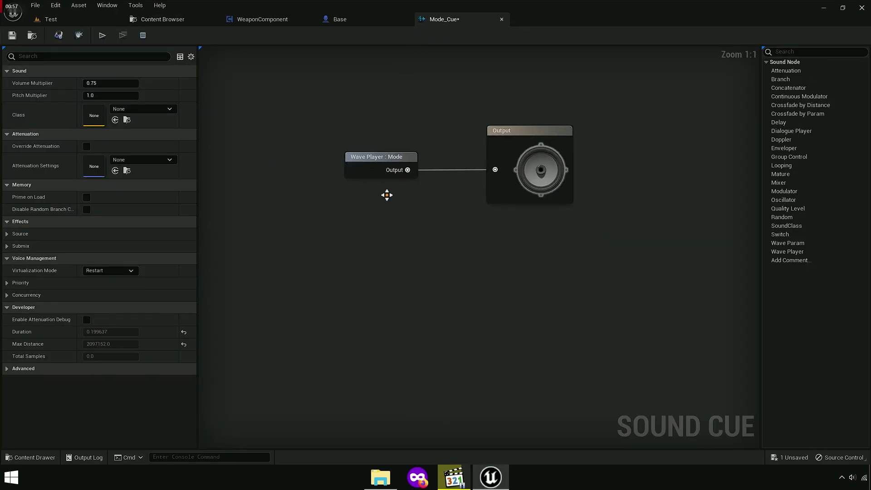
{"action": "scroll", "coordinate": [387, 194], "scroll_direction": "up", "scroll_amount": 5}
{"action": "left_click_drag", "start_coordinate": [407, 152], "coordinate": [466, 259]}
{"action": "type", "text": "mod"}
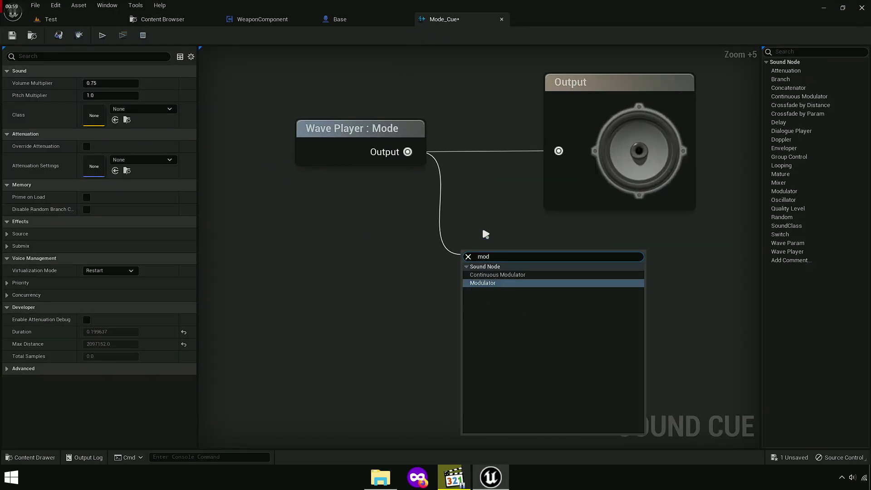
{"action": "left_click", "coordinate": [501, 283]}
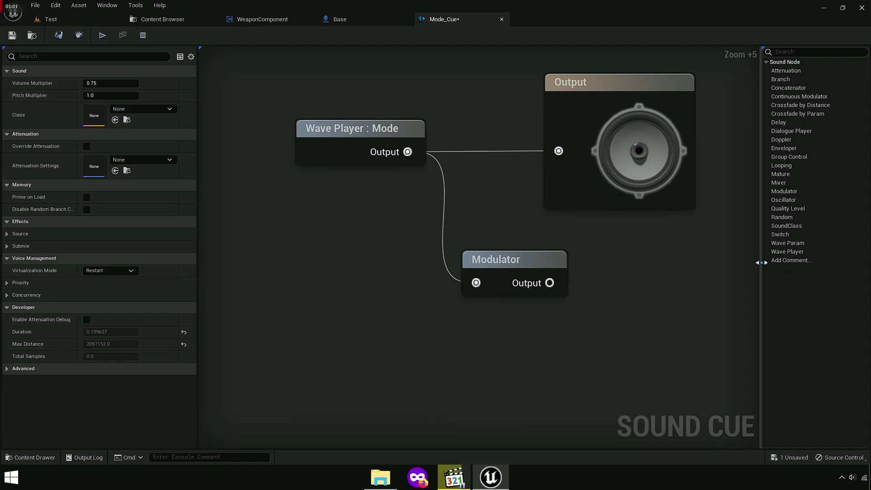
{"action": "left_click_drag", "start_coordinate": [761, 262], "coordinate": [869, 262]}
{"action": "left_click_drag", "start_coordinate": [499, 260], "coordinate": [478, 139]}
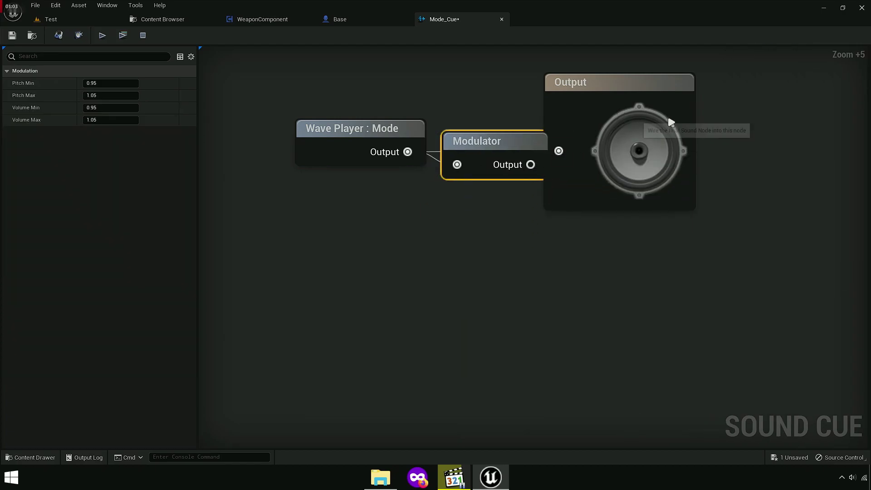
Step: Wire the Modulator into Output and straighten the three nodes into one row
{"action": "left_click_drag", "start_coordinate": [670, 122], "coordinate": [722, 131]}
{"action": "left_click_drag", "start_coordinate": [530, 164], "coordinate": [603, 167]}
{"action": "left_click_drag", "start_coordinate": [583, 230], "coordinate": [311, 125]}
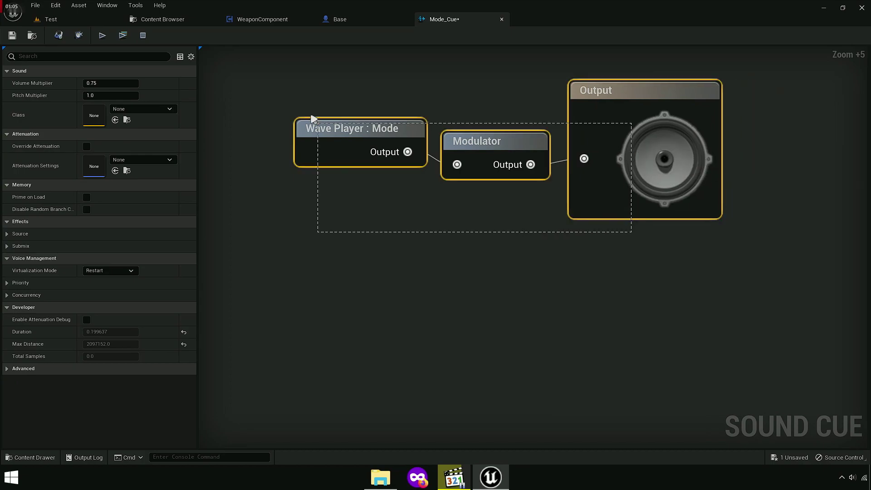
{"action": "key", "text": "q"}
{"action": "left_click", "coordinate": [505, 132]}
{"action": "left_click", "coordinate": [342, 237]}
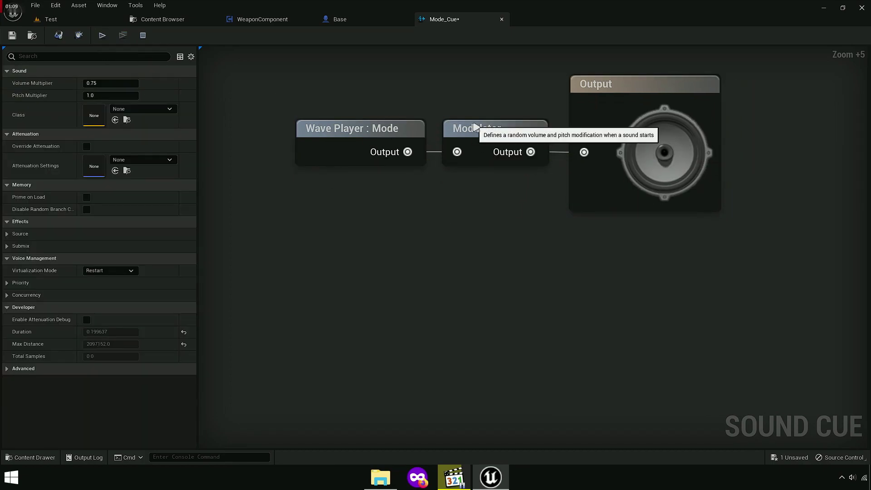
{"action": "left_click", "coordinate": [475, 127]}
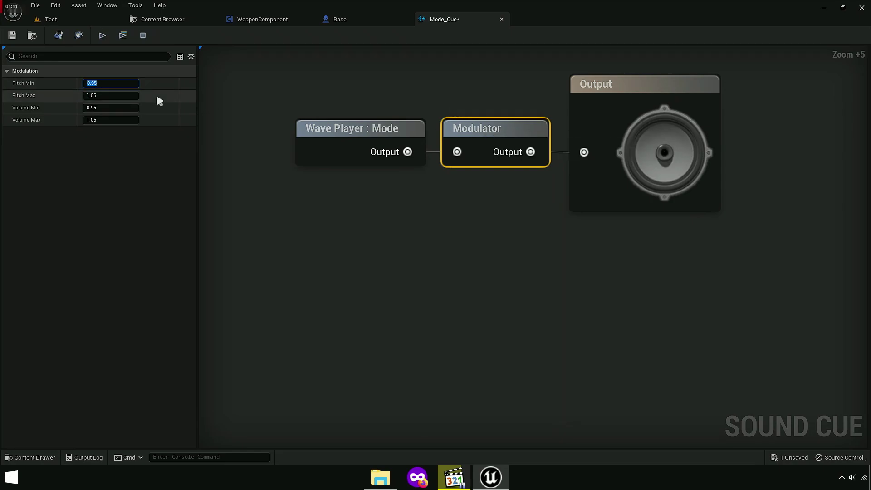
Step: Set the Modulator's pitch range to 0.5–0.8 and preview the cue
{"action": "type", "text": "3"}
{"action": "key", "text": "Tab"}
{"action": "type", "text": "5"}
{"action": "key", "text": "Tab"}
{"action": "left_click", "coordinate": [102, 35]}
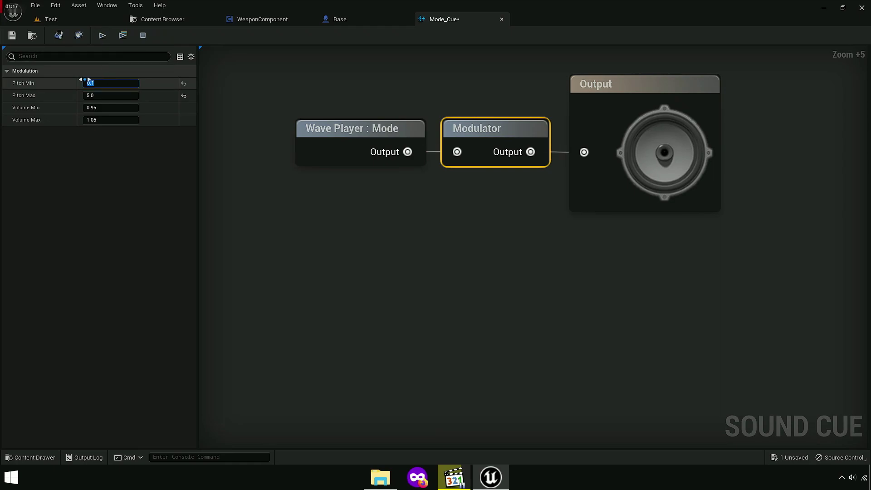
Step: Fix the Modulator's volume at 3.0, replay the cue, and save Mode_Cue
{"action": "left_click", "coordinate": [123, 108]}
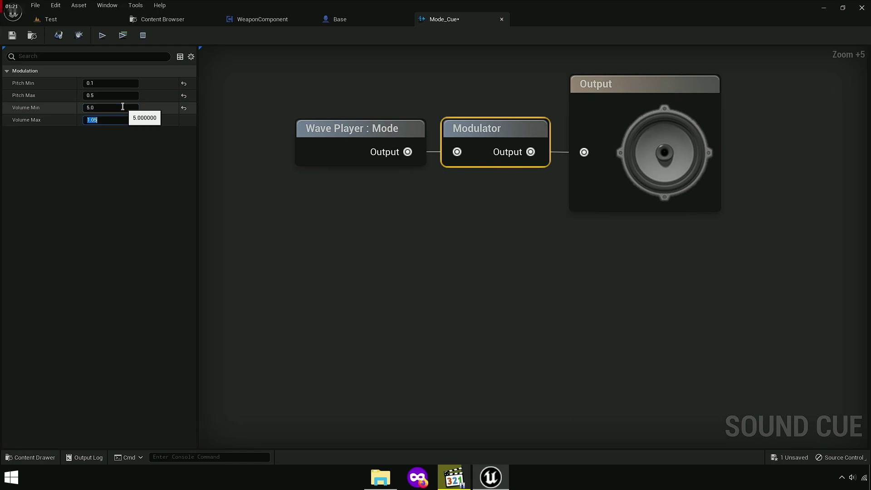
{"action": "type", "text": "5"}
{"action": "key", "text": "Return"}
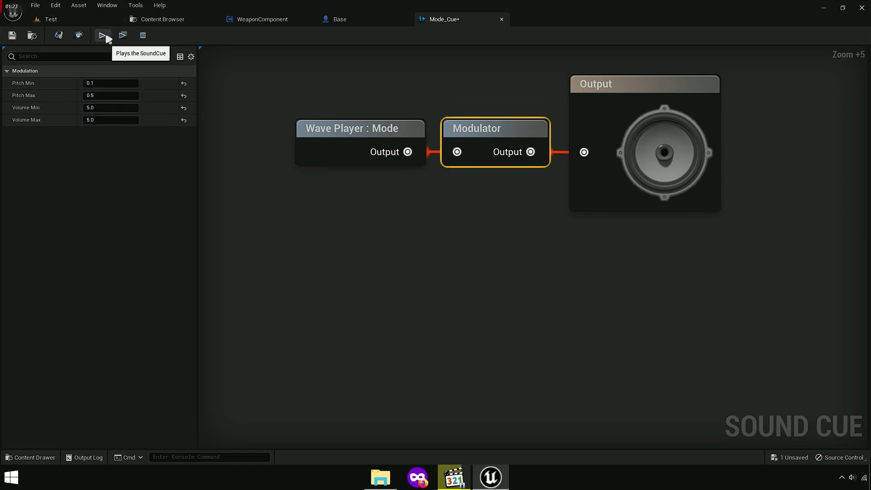
{"action": "left_click", "coordinate": [103, 35]}
{"action": "type", "text": "0.8"}
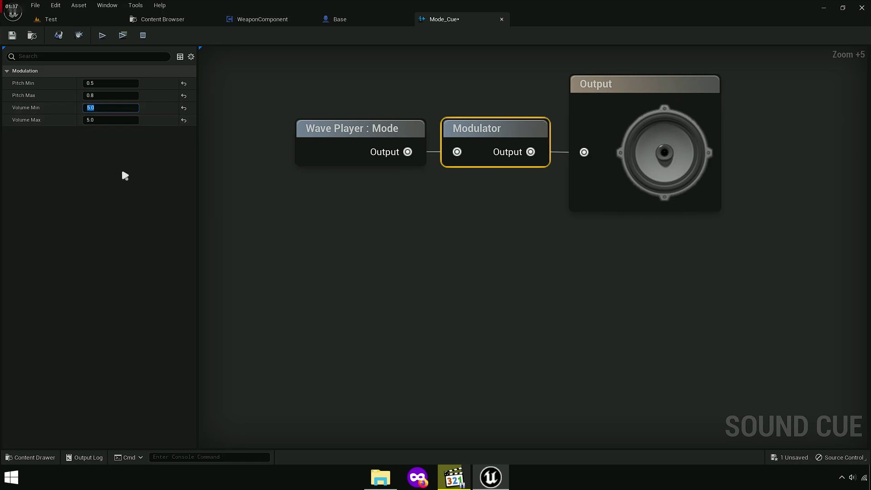
{"action": "type", "text": "3"}
{"action": "key", "text": "Tab"}
{"action": "type", "text": "3"}
{"action": "key", "text": "Return"}
{"action": "key", "text": "ctrl+s"}
{"action": "left_click", "coordinate": [428, 46]}
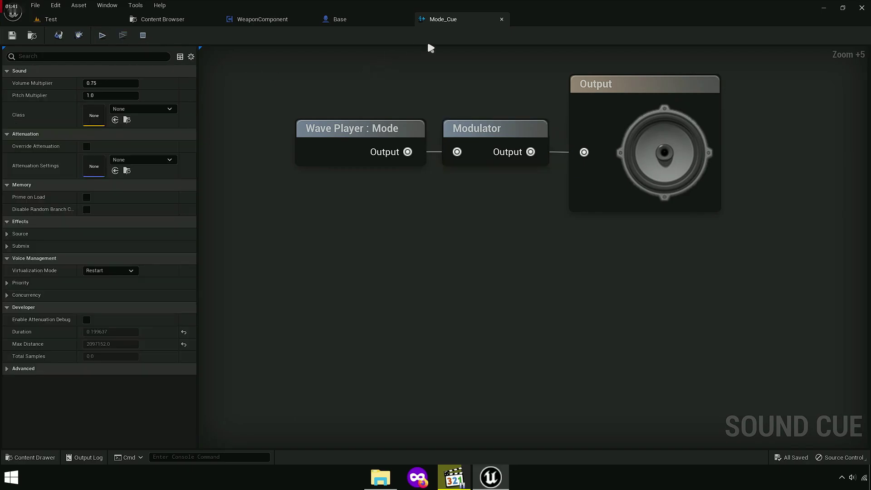
Step: Set the Mode function's Sound Effect node to Mode_Cue, compile WeaponComponent, and start a play test
{"action": "left_click", "coordinate": [262, 19]}
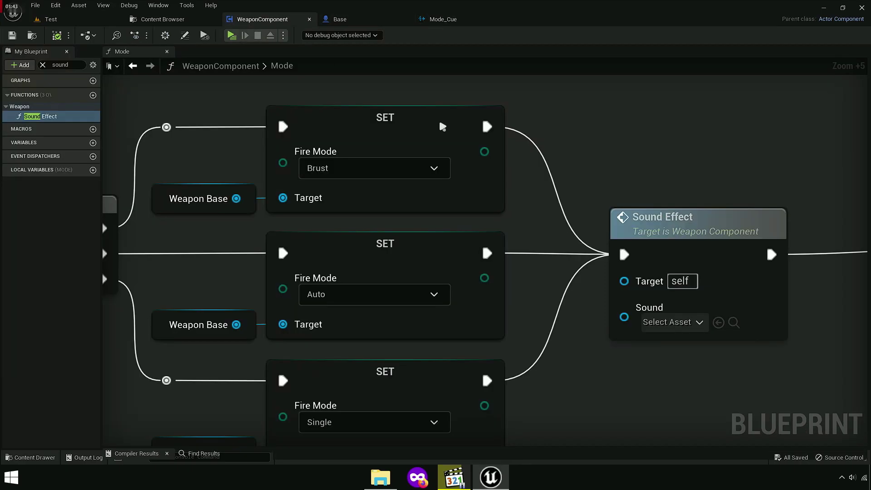
{"action": "scroll", "coordinate": [478, 291], "scroll_direction": "up", "scroll_amount": 2}
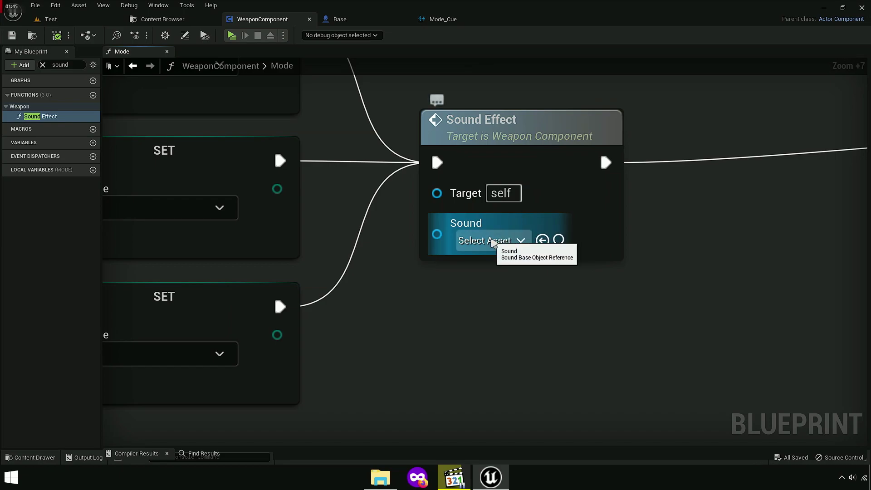
{"action": "left_click", "coordinate": [492, 241]}
{"action": "type", "text": "mode_"}
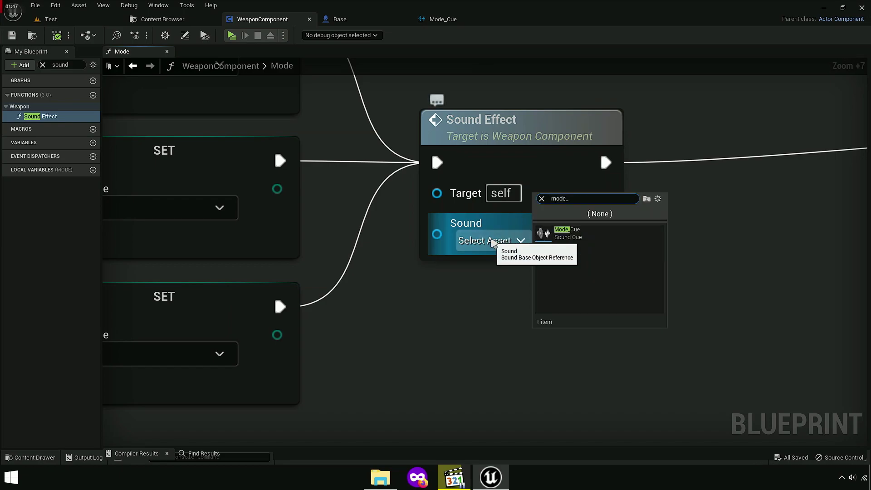
{"action": "type", "text": "cu"}
{"action": "left_click", "coordinate": [562, 233]}
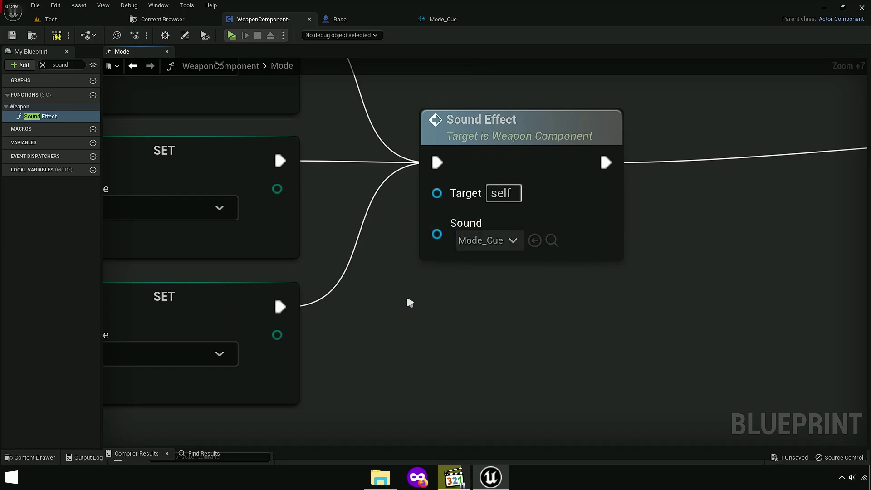
{"action": "left_click", "coordinate": [57, 35]}
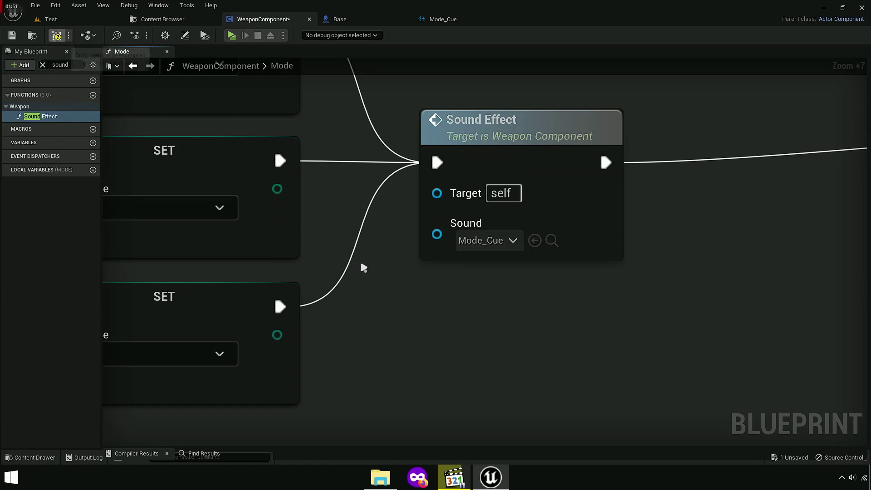
{"action": "left_click", "coordinate": [239, 37]}
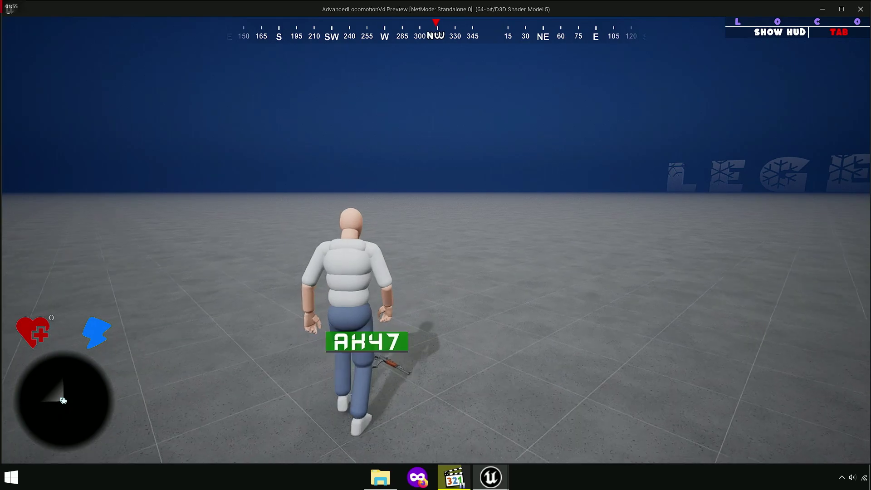
Step: Pick up the AK47 and fire it in burst, then Single fire mode
{"action": "key", "text": "e"}
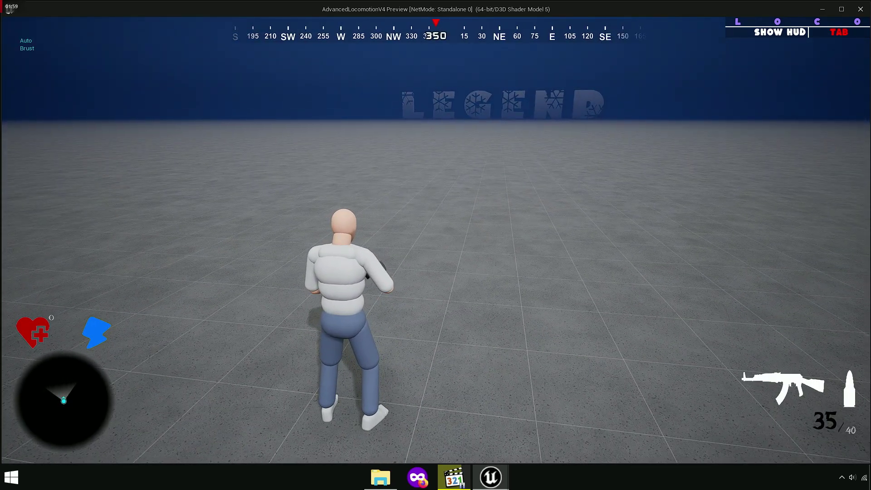
{"action": "key", "text": "b"}
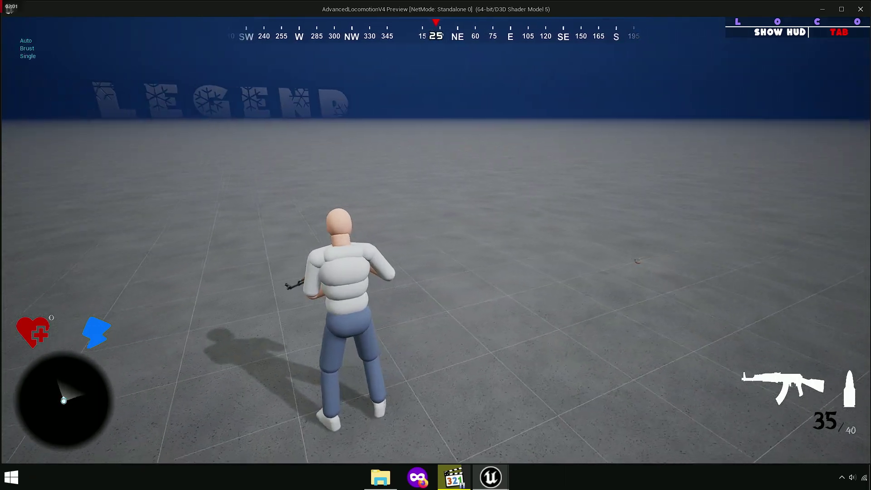
{"action": "key", "text": "b"}
{"action": "key", "text": "b"}
{"action": "key", "text": "b"}
{"action": "key", "text": "b"}
{"action": "key", "text": "b"}
{"action": "key", "text": "b"}
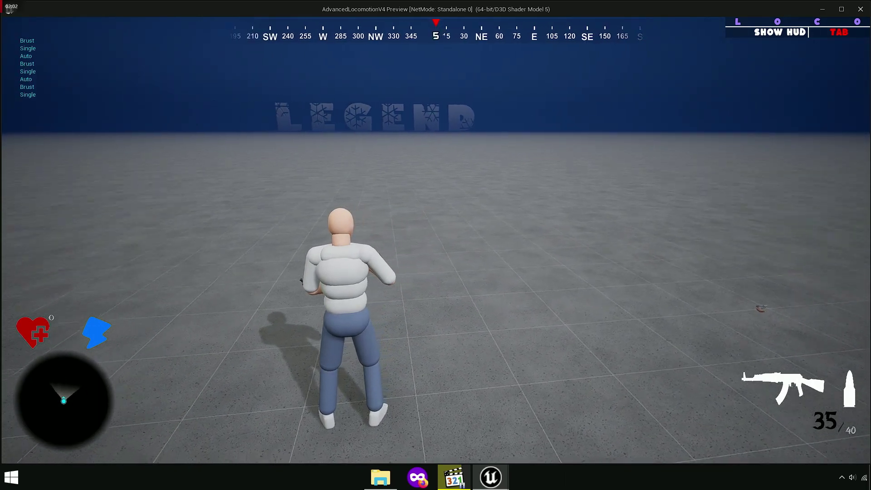
{"action": "left_click", "coordinate": [436, 237]}
{"action": "left_click", "coordinate": [436, 237]}
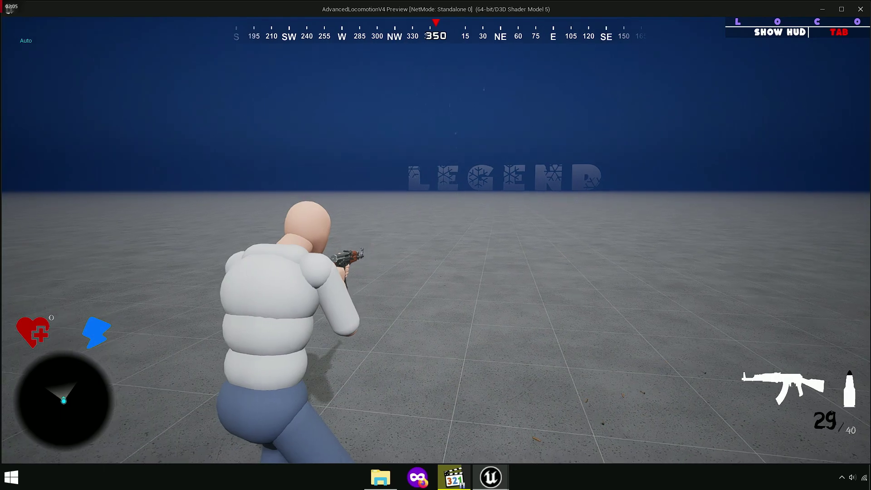
{"action": "left_click", "coordinate": [436, 240]}
{"action": "key", "text": "b"}
{"action": "left_click", "coordinate": [435, 240]}
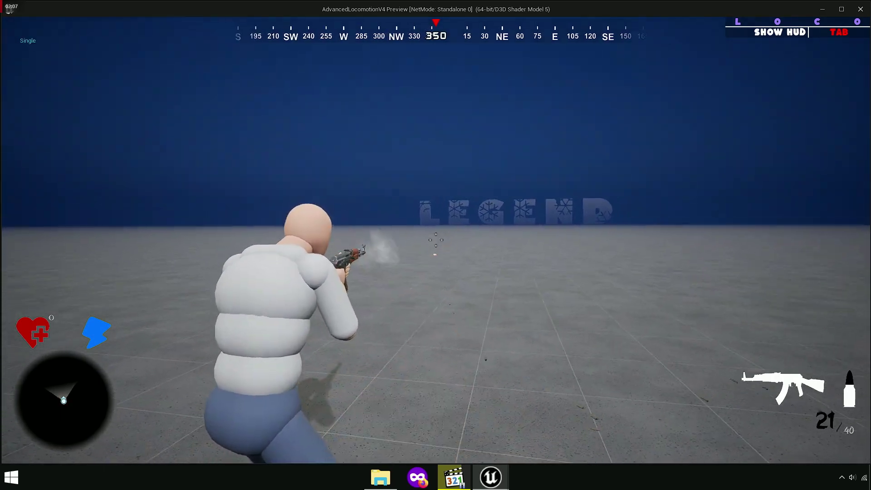
{"action": "left_click", "coordinate": [435, 239]}
{"action": "left_click", "coordinate": [436, 240]}
{"action": "left_click", "coordinate": [436, 239]}
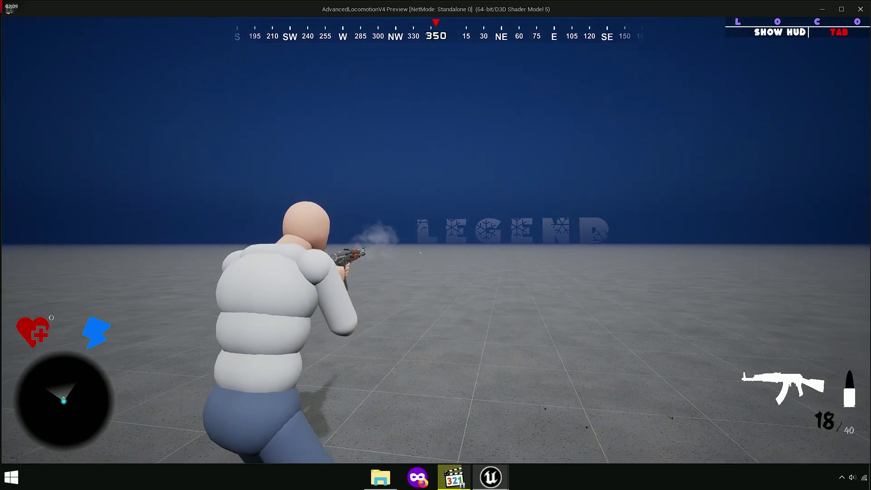
Step: Fire the rifle in Brust mode, then in Auto until the magazine empties
{"action": "key", "text": "b"}
{"action": "left_click", "coordinate": [435, 239]}
{"action": "left_click", "coordinate": [435, 240]}
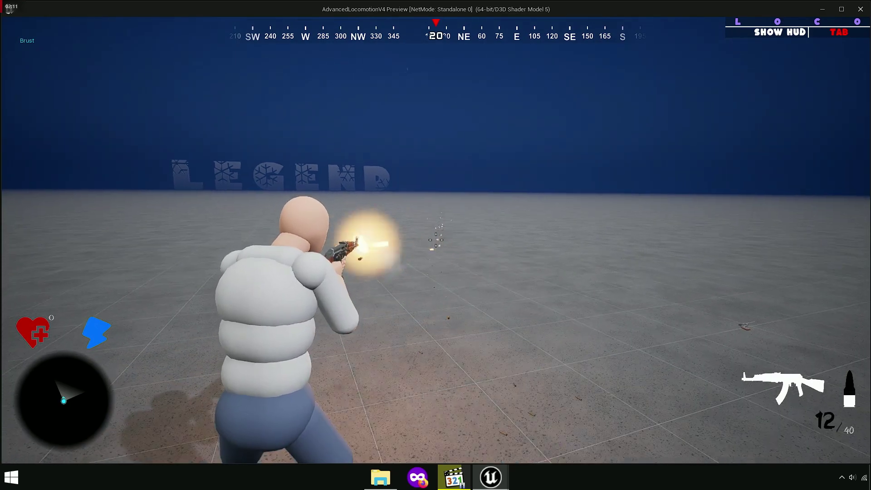
{"action": "left_click", "coordinate": [436, 239]}
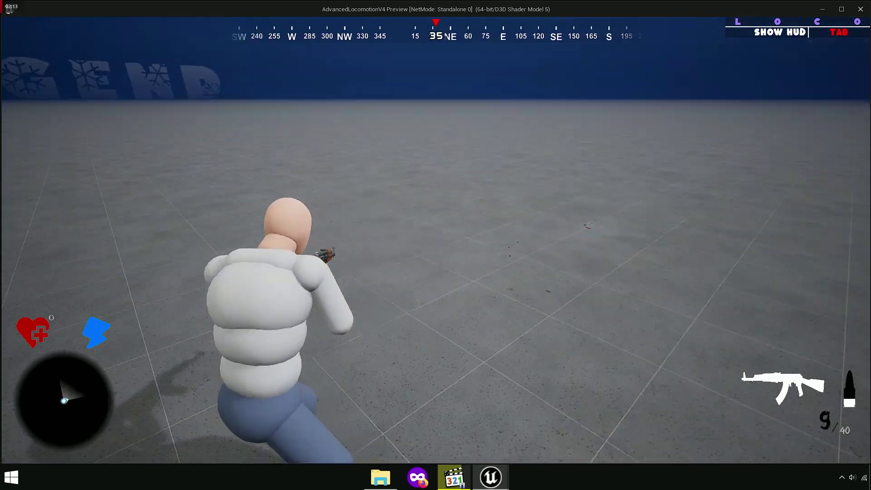
{"action": "key", "text": "b"}
{"action": "left_click", "coordinate": [435, 240]}
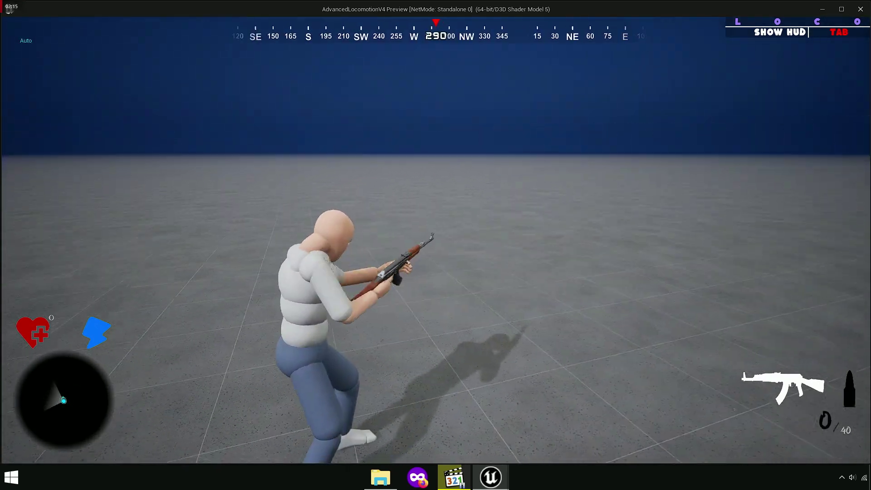
Step: Reload the rifle, pick up the pistol, and fire it in Brust mode
{"action": "key", "text": "r"}
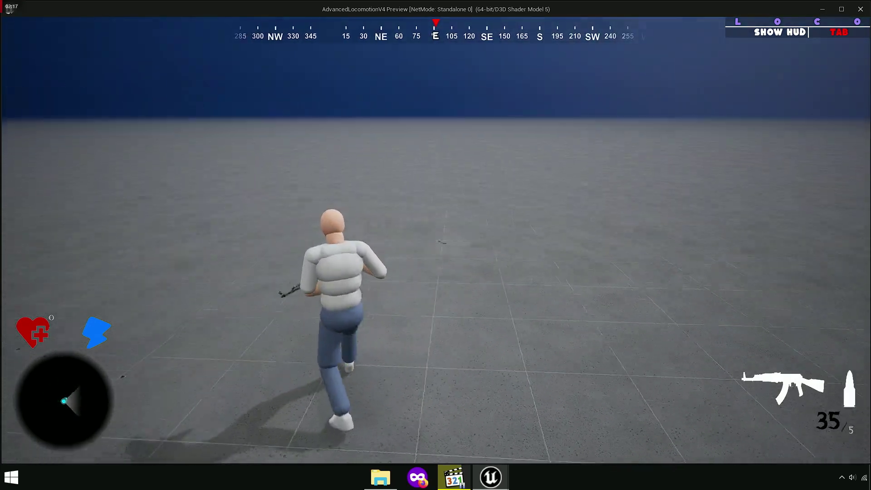
{"action": "key", "text": "e"}
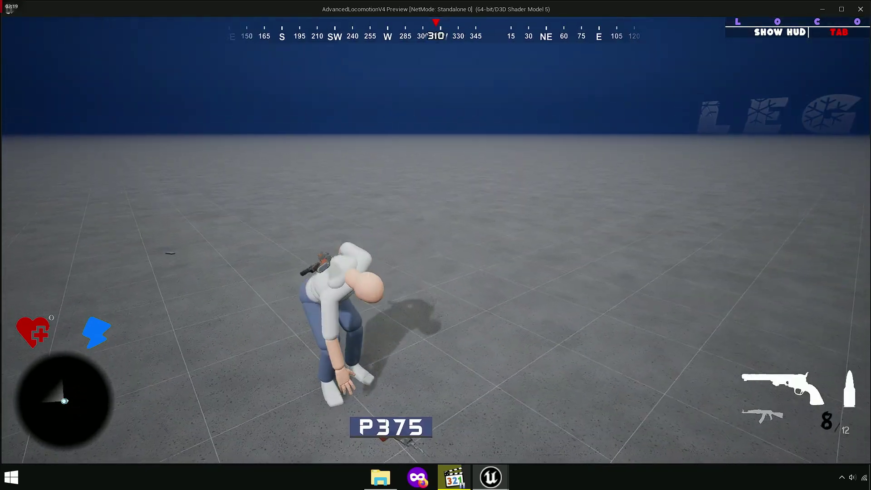
{"action": "left_click", "coordinate": [436, 240]}
{"action": "key", "text": "b"}
{"action": "left_click", "coordinate": [435, 240]}
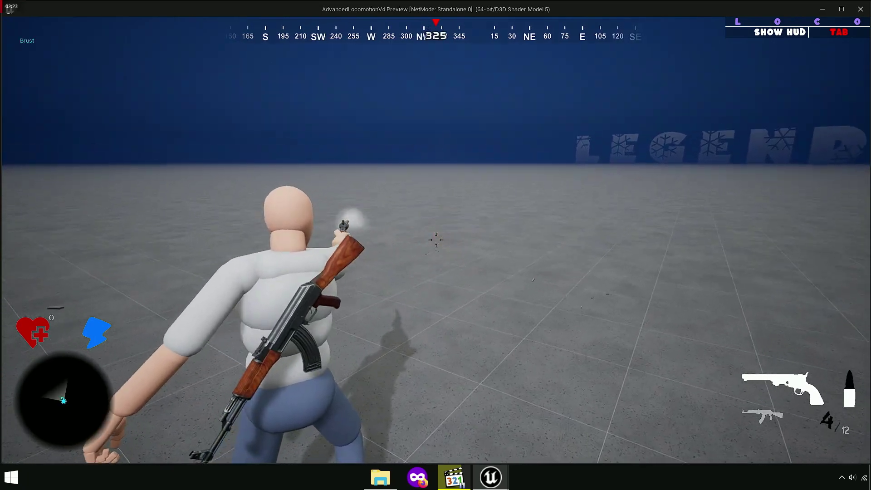
{"action": "left_click", "coordinate": [435, 239]}
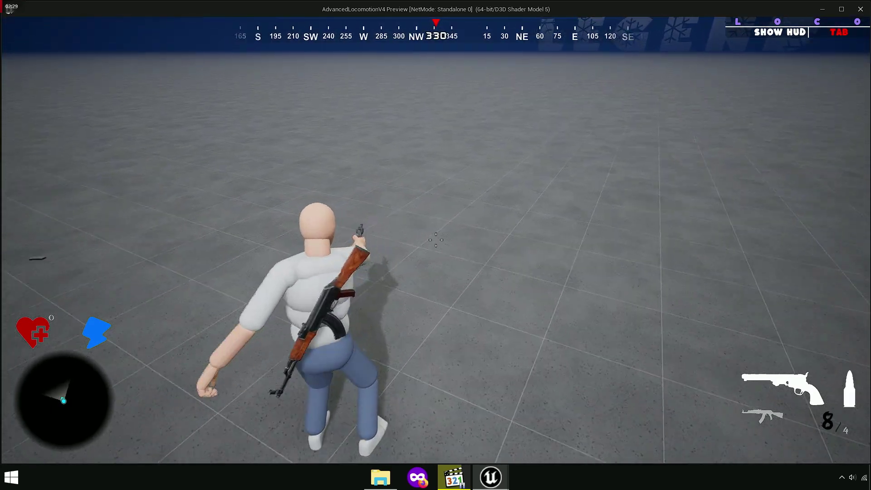
{"action": "left_click", "coordinate": [435, 239]}
Step: Stop the game preview and look over the Mode graph's switch, SET and Sound Effect nodes
{"action": "key", "text": "Escape"}
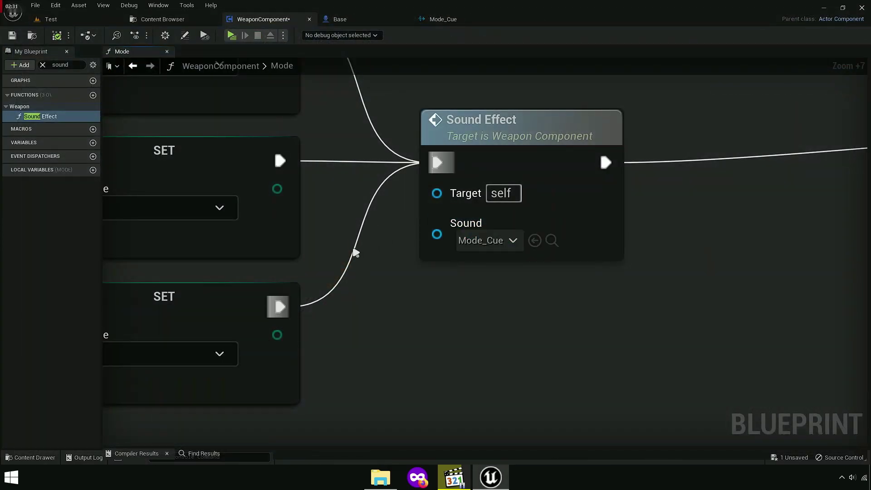
{"action": "scroll", "coordinate": [355, 252], "scroll_direction": "down", "scroll_amount": 6}
{"action": "right_click_drag", "start_coordinate": [543, 273], "coordinate": [634, 303]}
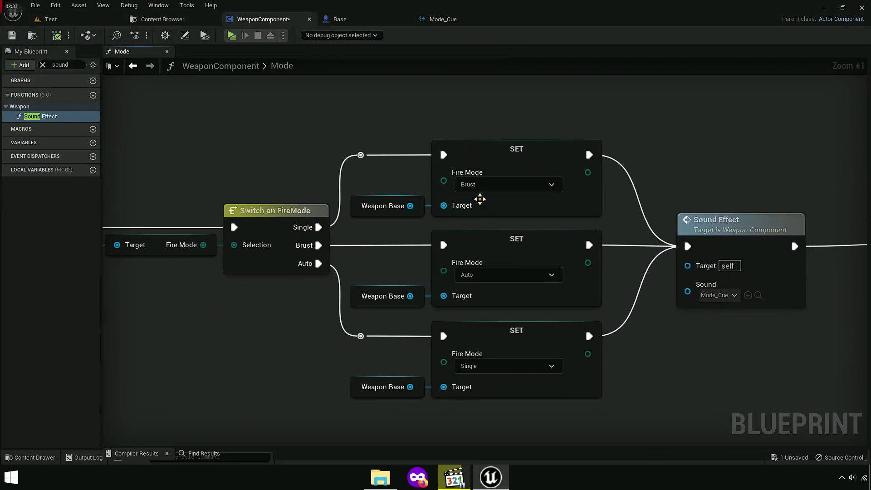
{"action": "right_click_drag", "start_coordinate": [269, 175], "coordinate": [299, 160]}
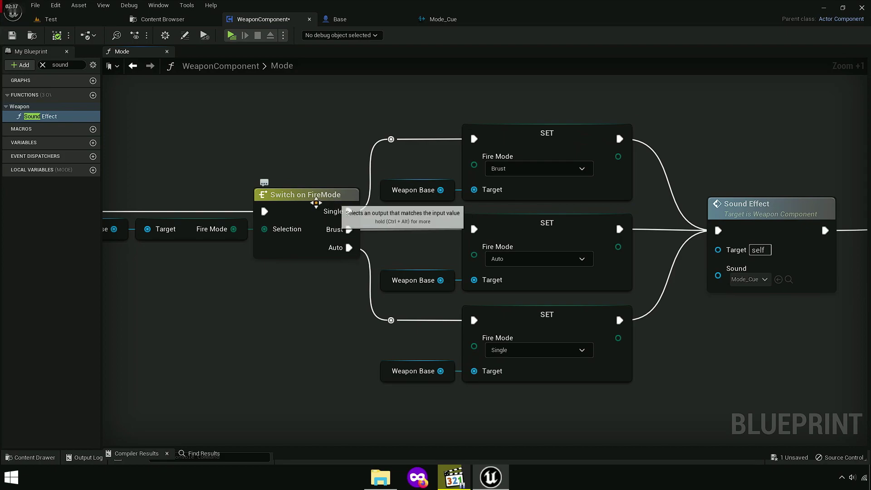
{"action": "right_click_drag", "start_coordinate": [265, 296], "coordinate": [477, 249]}
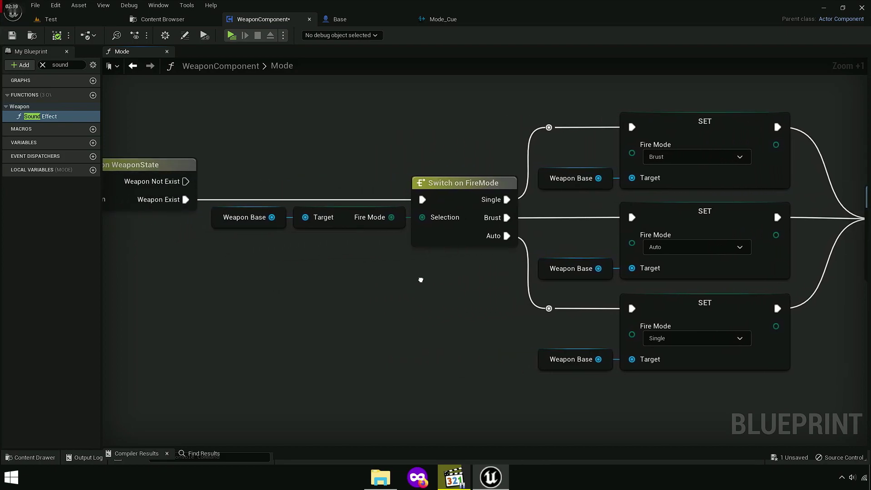
{"action": "left_click", "coordinate": [476, 222]}
{"action": "mouse_move", "coordinate": [477, 218]}
{"action": "right_mouse_down"}
{"action": "mouse_move", "coordinate": [668, 289]}
{"action": "mouse_move", "coordinate": [292, 272]}
{"action": "right_mouse_up"}
{"action": "mouse_move", "coordinate": [793, 287]}
{"action": "right_mouse_down"}
{"action": "mouse_move", "coordinate": [385, 281]}
{"action": "mouse_move", "coordinate": [253, 346]}
{"action": "right_mouse_up"}
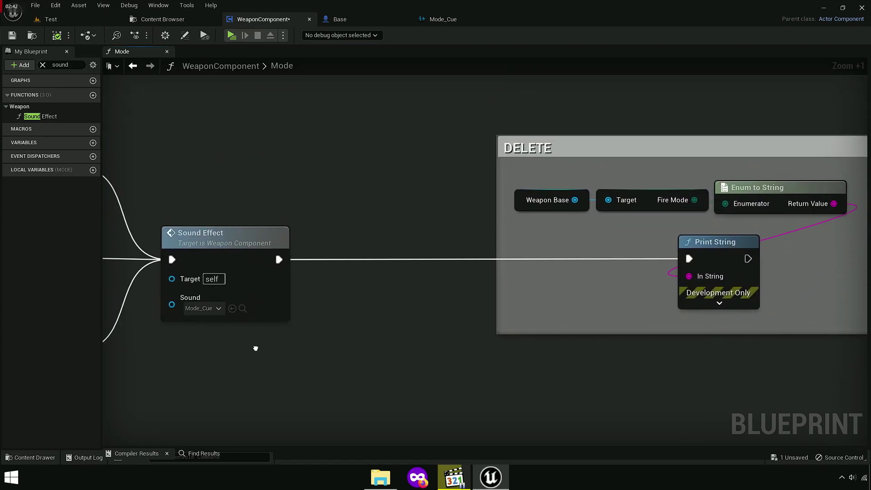
{"action": "scroll", "coordinate": [313, 331], "scroll_direction": "down", "scroll_amount": 3}
{"action": "right_click_drag", "start_coordinate": [327, 327], "coordinate": [521, 303]}
Step: Save all changed assets, then go to the Locomotion folder and start a search there
{"action": "left_click", "coordinate": [172, 19]}
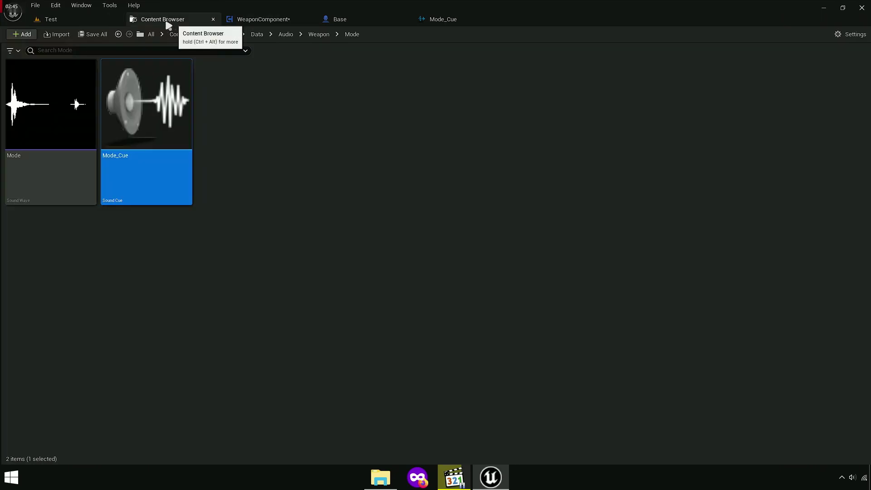
{"action": "left_click", "coordinate": [88, 35]}
{"action": "left_click", "coordinate": [349, 20]}
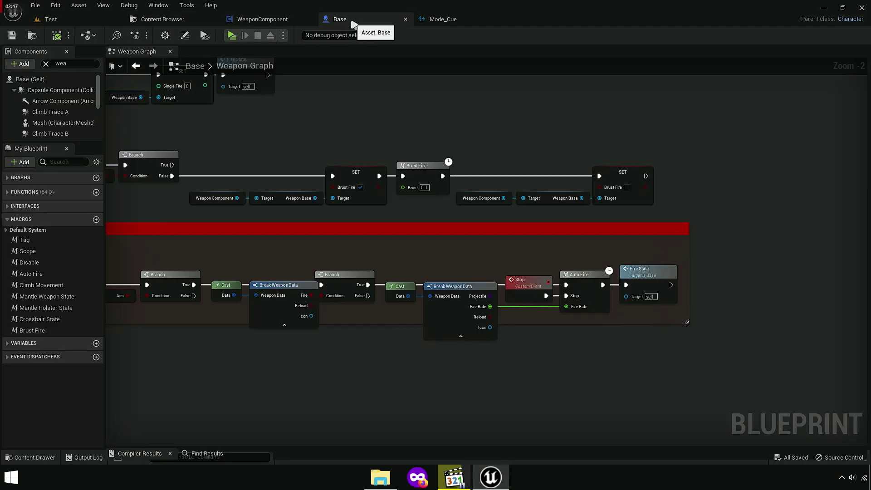
{"action": "left_click", "coordinate": [254, 19]}
{"action": "scroll", "coordinate": [556, 189], "scroll_direction": "up", "scroll_amount": 5}
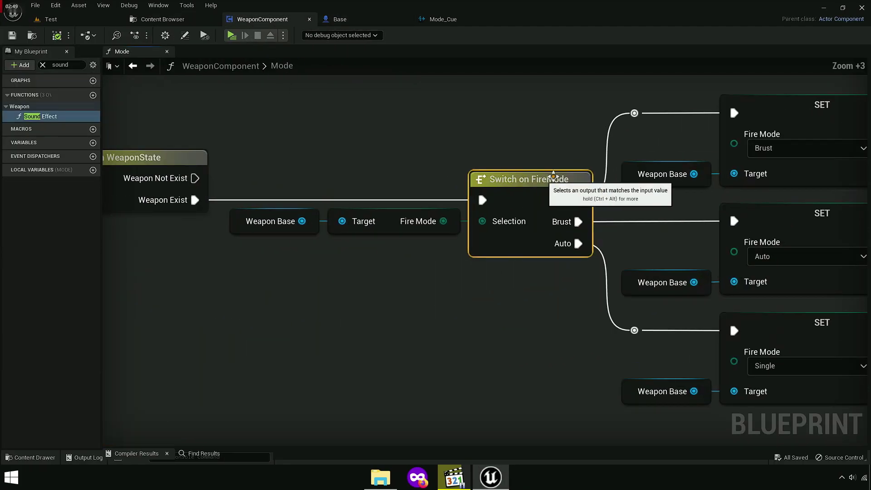
{"action": "scroll", "coordinate": [556, 188], "scroll_direction": "down", "scroll_amount": 4}
{"action": "right_click_drag", "start_coordinate": [562, 143], "coordinate": [331, 117]}
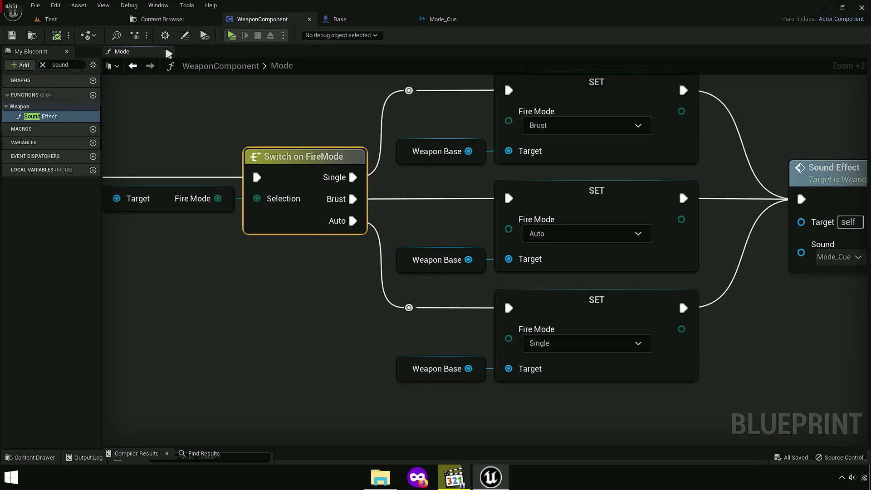
{"action": "left_click", "coordinate": [163, 19]}
{"action": "left_click", "coordinate": [220, 35]}
{"action": "left_click", "coordinate": [167, 51]}
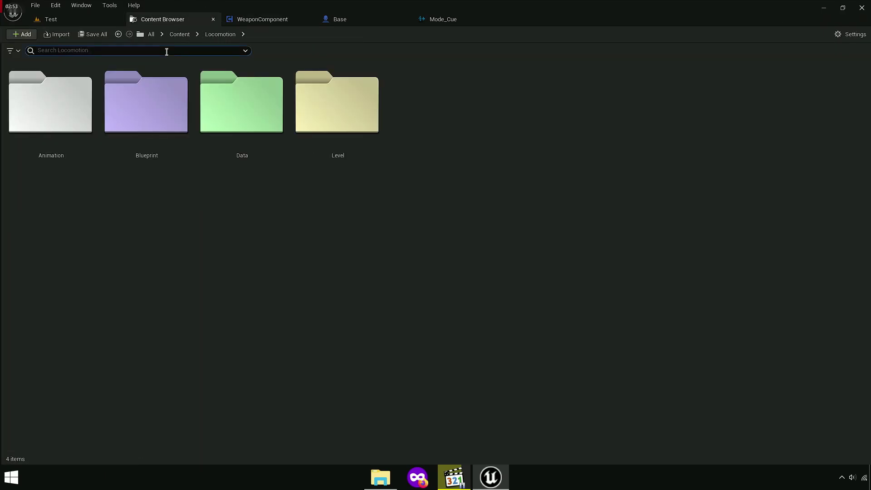
Step: Search 'mode', open the FireMode enumeration, and move Auto to the top
{"action": "type", "text": "Firemode"}
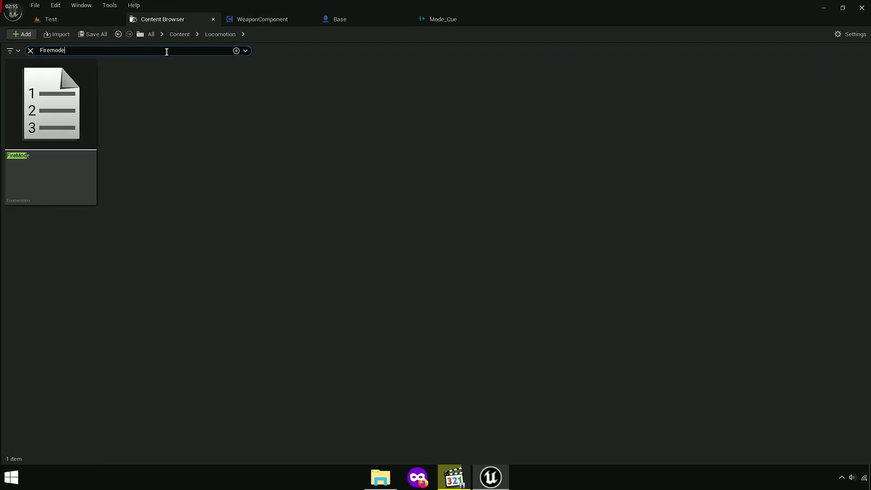
{"action": "double_click", "coordinate": [76, 154]}
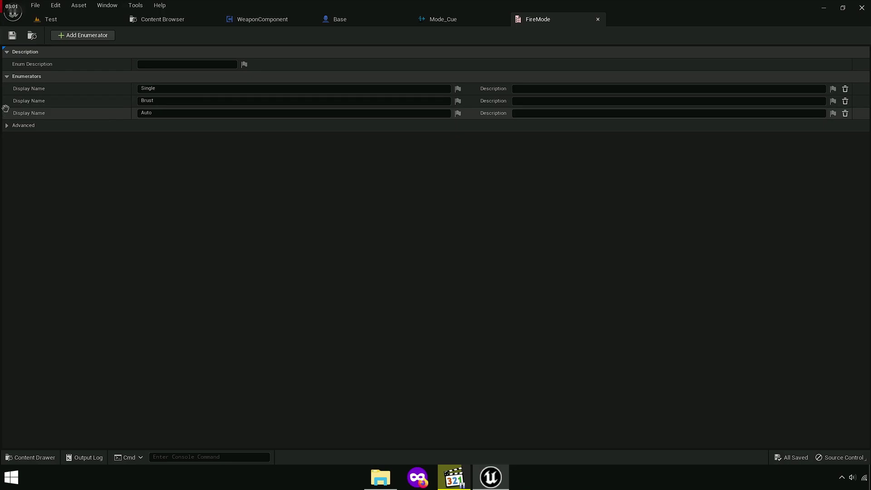
{"action": "mouse_move", "coordinate": [5, 109]}
{"action": "left_mouse_down"}
{"action": "mouse_move", "coordinate": [7, 87]}
{"action": "mouse_move", "coordinate": [13, 102]}
{"action": "left_mouse_up"}
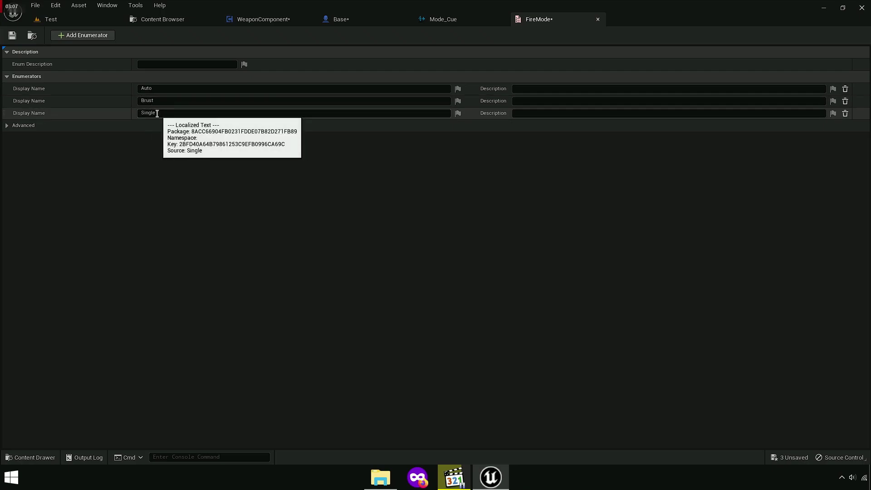
Step: Save all, then reconnect the Auto, Brust and Single switch pins to the three SET nodes
{"action": "left_click", "coordinate": [155, 23]}
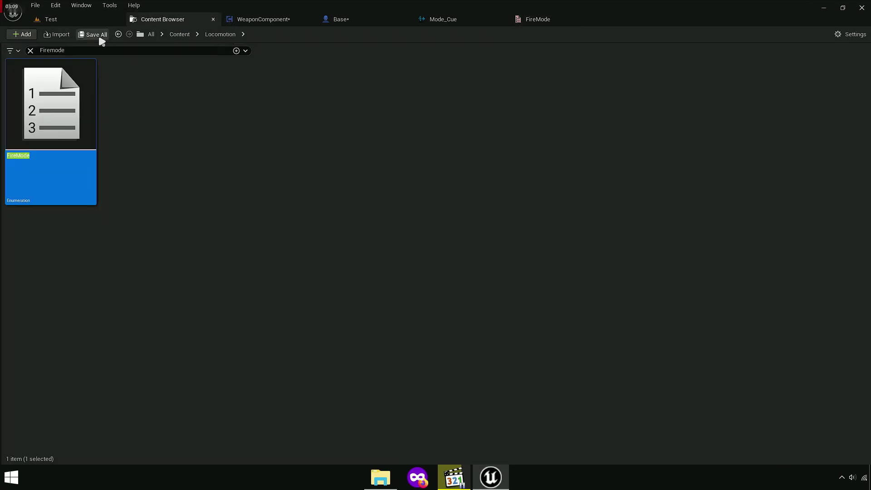
{"action": "left_click", "coordinate": [100, 36]}
{"action": "left_click", "coordinate": [304, 21]}
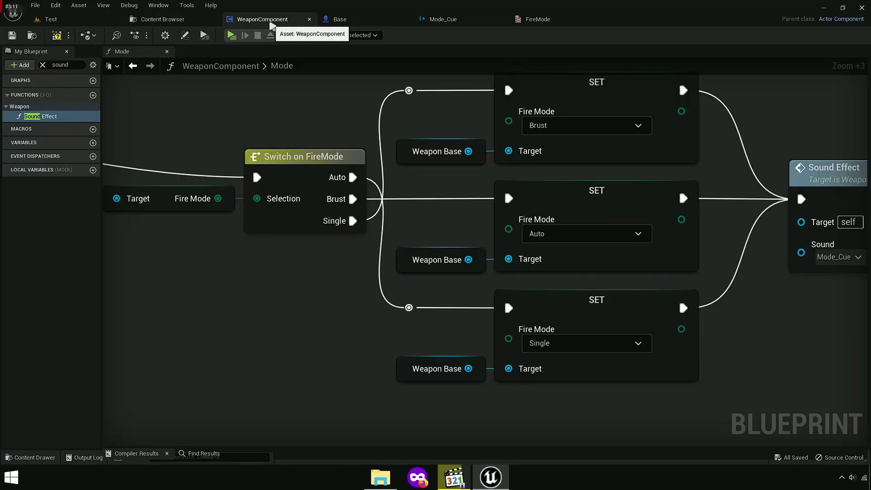
{"action": "right_click_drag", "start_coordinate": [342, 188], "coordinate": [252, 212]}
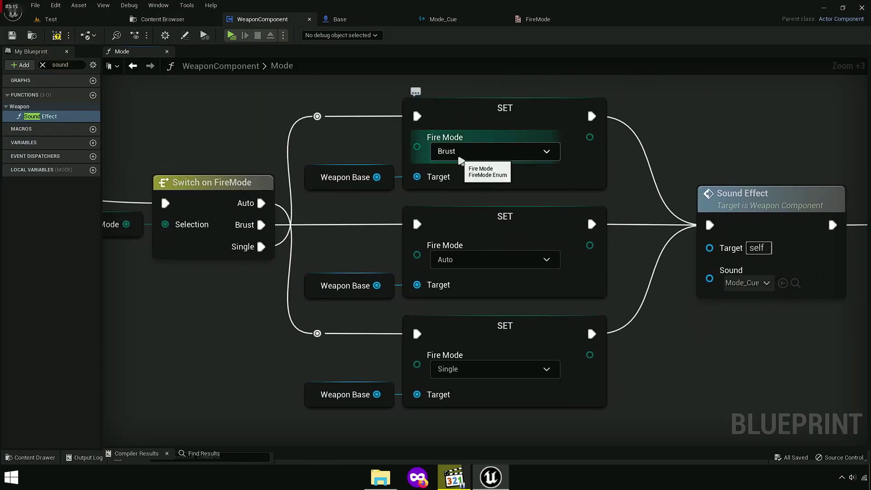
{"action": "left_click", "coordinate": [262, 225], "text": "alt"}
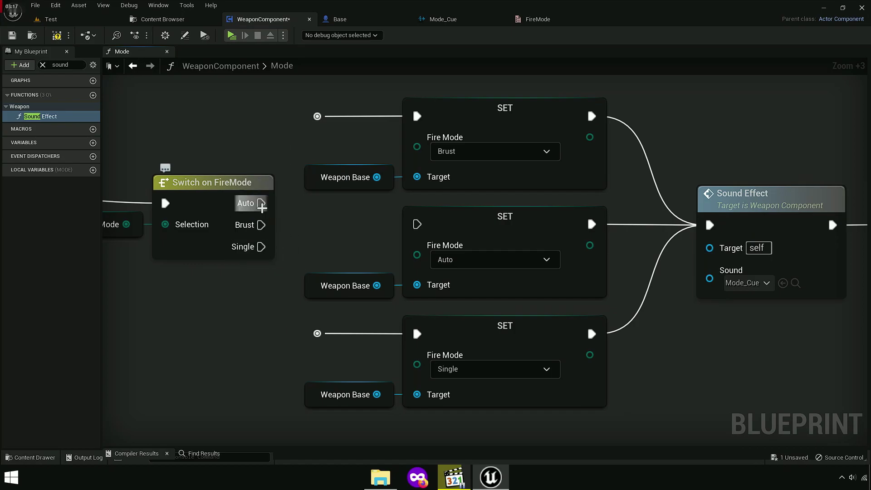
{"action": "mouse_move", "coordinate": [262, 207]}
{"action": "left_mouse_down"}
{"action": "mouse_move", "coordinate": [327, 148]}
{"action": "mouse_move", "coordinate": [318, 117]}
{"action": "left_mouse_up"}
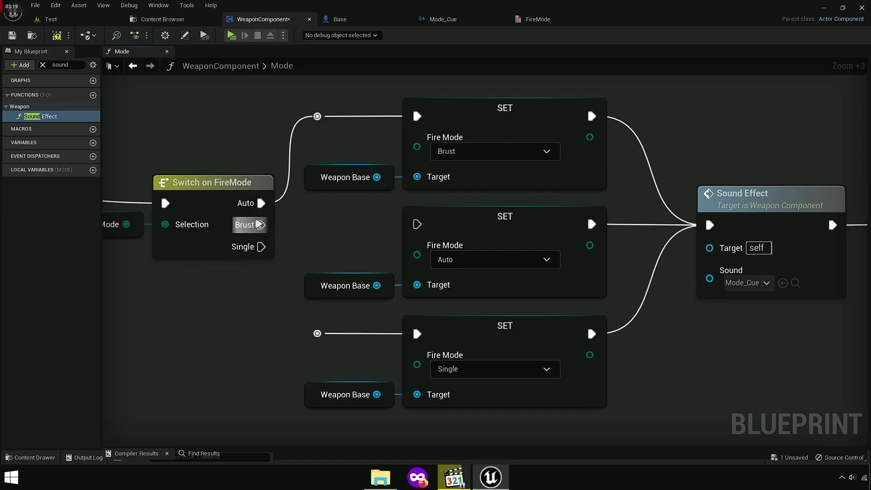
{"action": "left_click_drag", "start_coordinate": [260, 224], "coordinate": [417, 224]}
{"action": "left_click_drag", "start_coordinate": [261, 246], "coordinate": [320, 337]}
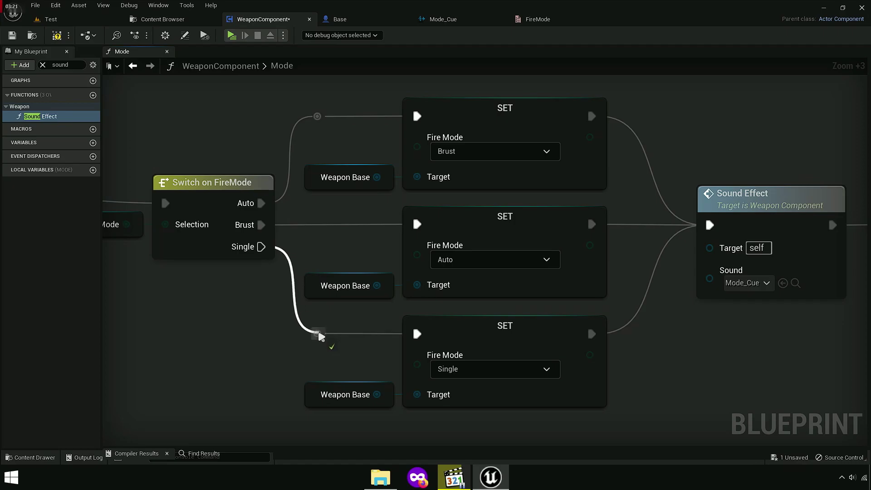
Step: Set the SET nodes' Fire Mode to Brust, Single and Auto, then compile WeaponComponent
{"action": "left_click", "coordinate": [444, 152]}
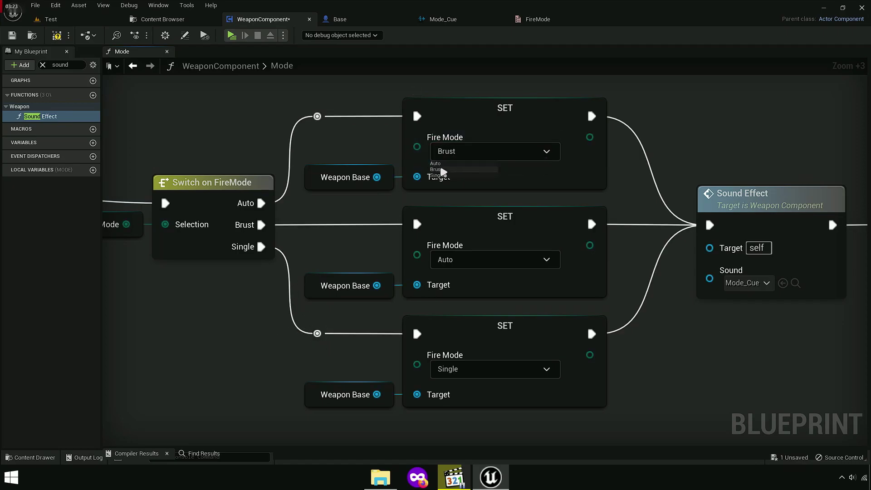
{"action": "left_click", "coordinate": [440, 169]}
{"action": "left_click", "coordinate": [475, 256]}
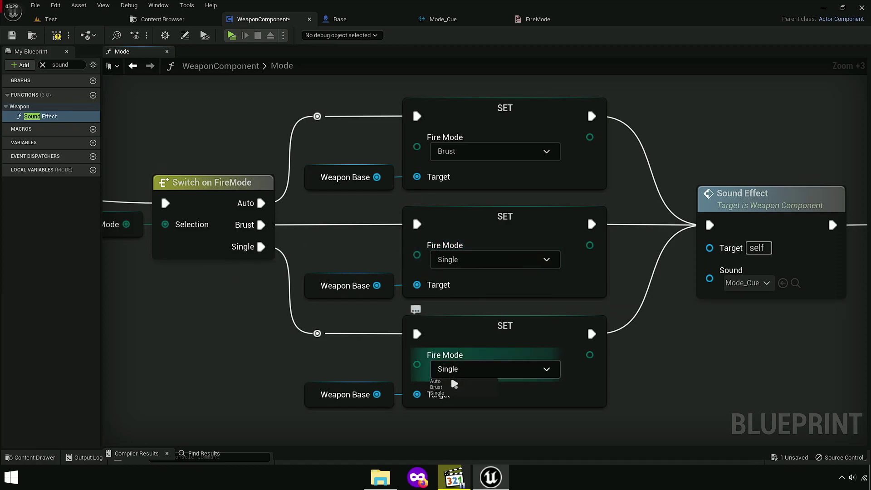
{"action": "left_click", "coordinate": [450, 375]}
{"action": "left_click", "coordinate": [445, 385]}
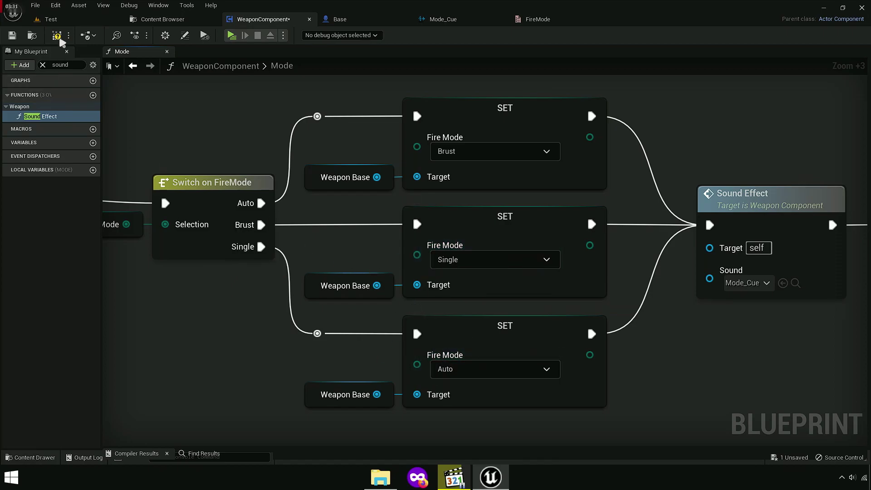
{"action": "left_click", "coordinate": [232, 36]}
{"action": "left_click", "coordinate": [233, 34]}
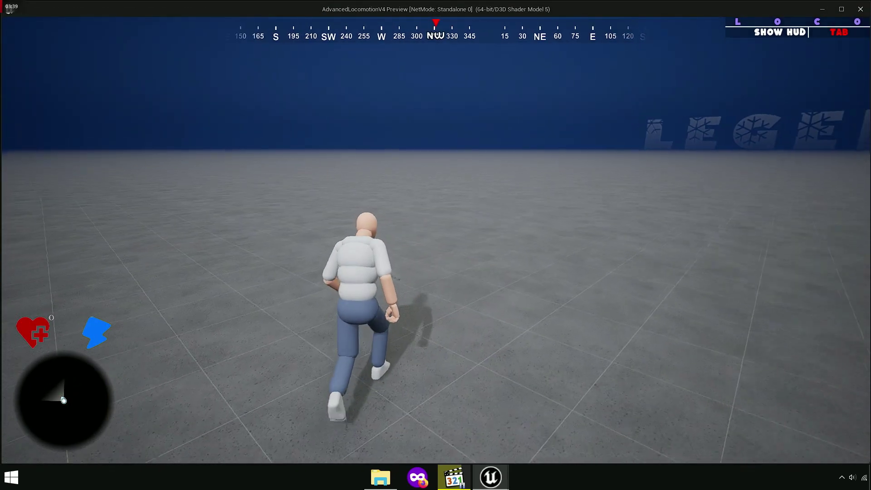
Step: Pick up the AK rifle and fire several shots in Auto mode
{"action": "key", "text": "e"}
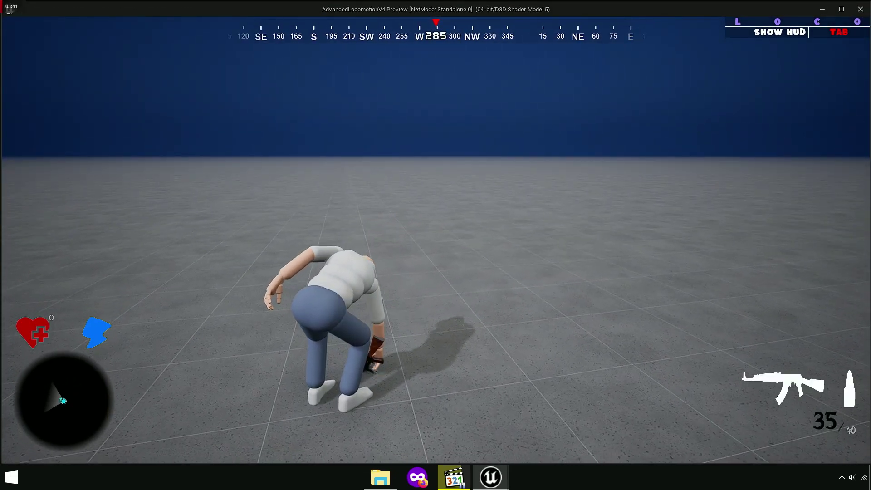
{"action": "left_click", "coordinate": [436, 239]}
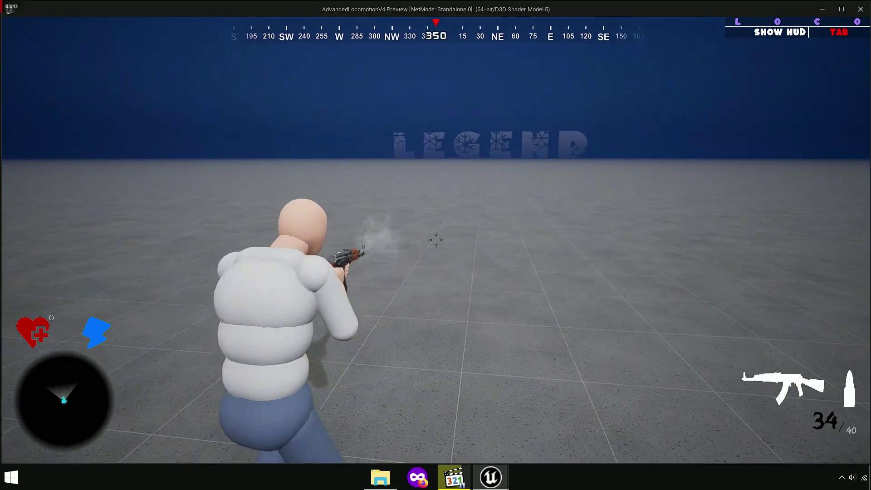
{"action": "left_click", "coordinate": [435, 240]}
{"action": "left_click", "coordinate": [435, 240]}
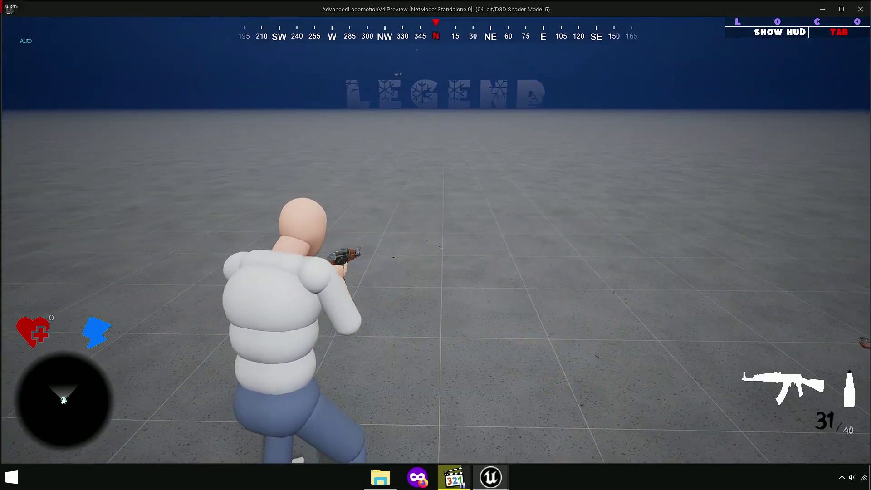
{"action": "left_click", "coordinate": [435, 240]}
{"action": "left_click", "coordinate": [436, 240]}
Step: Switch the rifle's fire mode to Brust and test-fire it
{"action": "key", "text": "b"}
{"action": "left_click", "coordinate": [435, 240]}
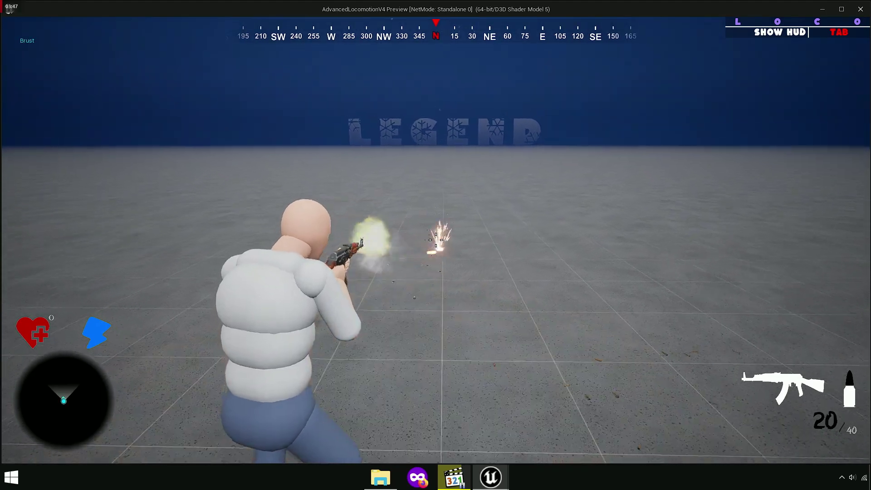
{"action": "left_click", "coordinate": [436, 240]}
{"action": "left_click", "coordinate": [435, 239]}
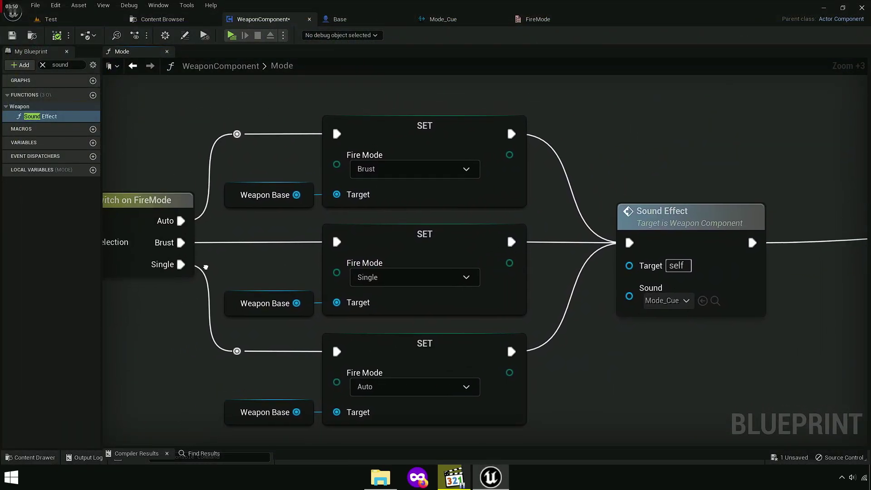
Step: Inspect the Switch on FireMode node in the Base blueprint's Weapon Graph, then return to the Content Browser
{"action": "right_click_drag", "start_coordinate": [408, 263], "coordinate": [312, 222]}
{"action": "left_click", "coordinate": [340, 19]}
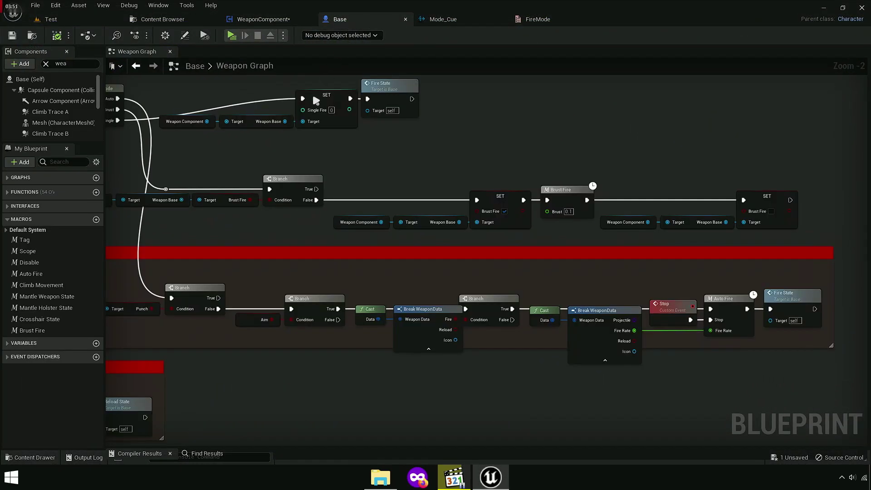
{"action": "right_click_drag", "start_coordinate": [385, 160], "coordinate": [631, 221]}
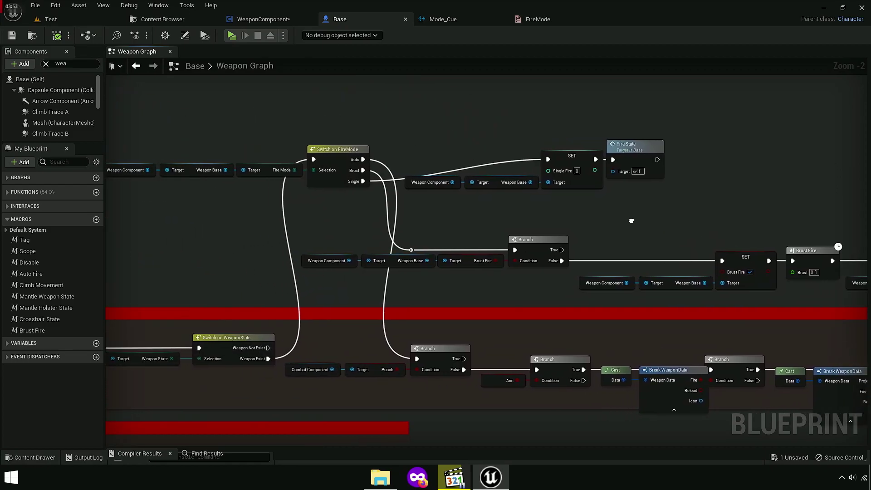
{"action": "scroll", "coordinate": [395, 207], "scroll_direction": "up", "scroll_amount": 2}
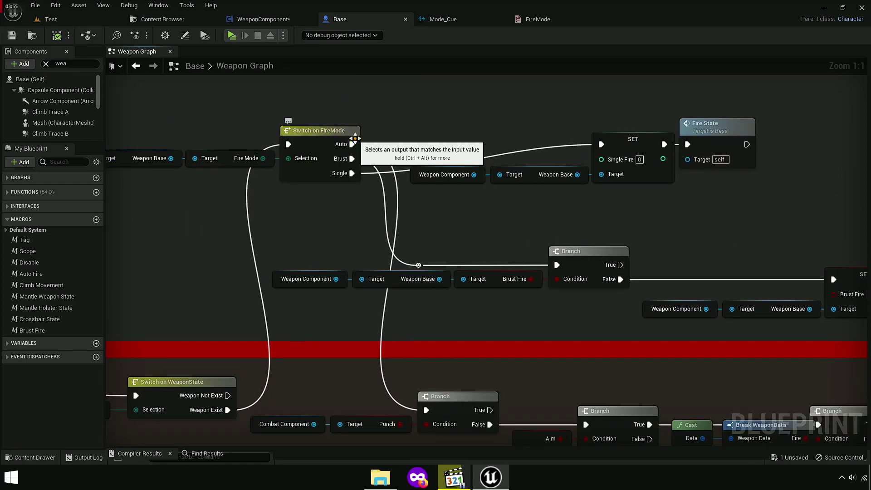
{"action": "mouse_move", "coordinate": [312, 226]}
{"action": "right_mouse_down"}
{"action": "mouse_move", "coordinate": [474, 219]}
{"action": "mouse_move", "coordinate": [362, 256]}
{"action": "right_mouse_up"}
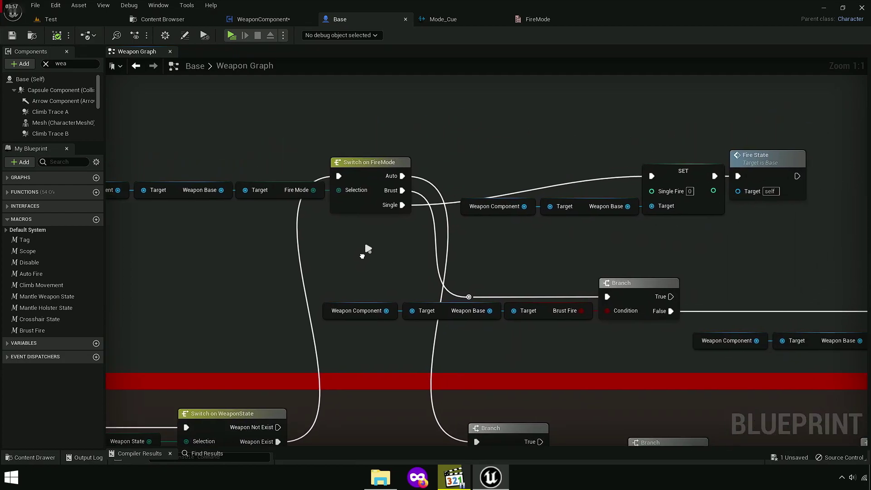
{"action": "left_click", "coordinate": [167, 21]}
Step: Drag the FireMode enumerators into Single, Brust, Auto order, save the enum, and Save All
{"action": "left_click", "coordinate": [92, 35]}
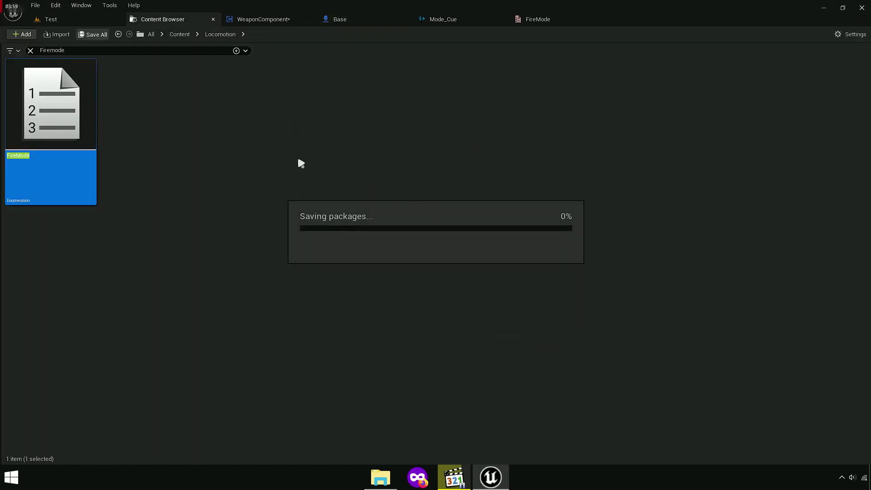
{"action": "double_click", "coordinate": [62, 120]}
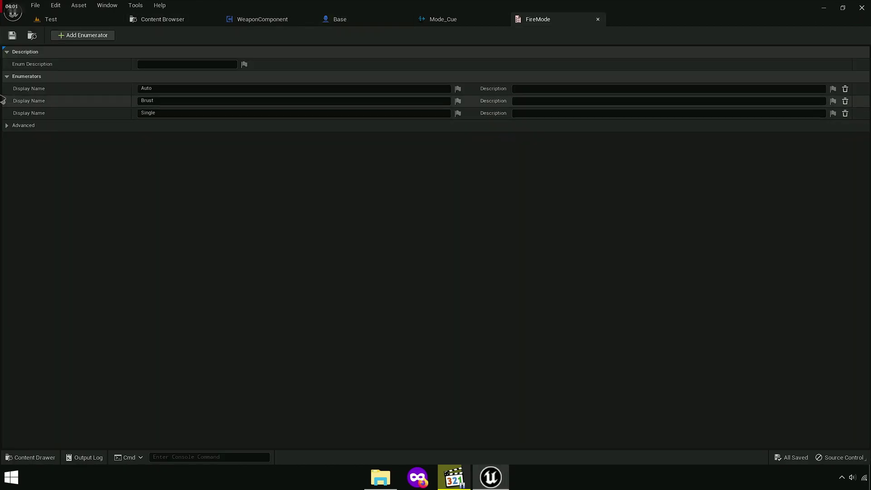
{"action": "mouse_move", "coordinate": [4, 88]}
{"action": "left_mouse_down"}
{"action": "mouse_move", "coordinate": [6, 111]}
{"action": "mouse_move", "coordinate": [16, 113]}
{"action": "mouse_move", "coordinate": [14, 91]}
{"action": "left_mouse_up"}
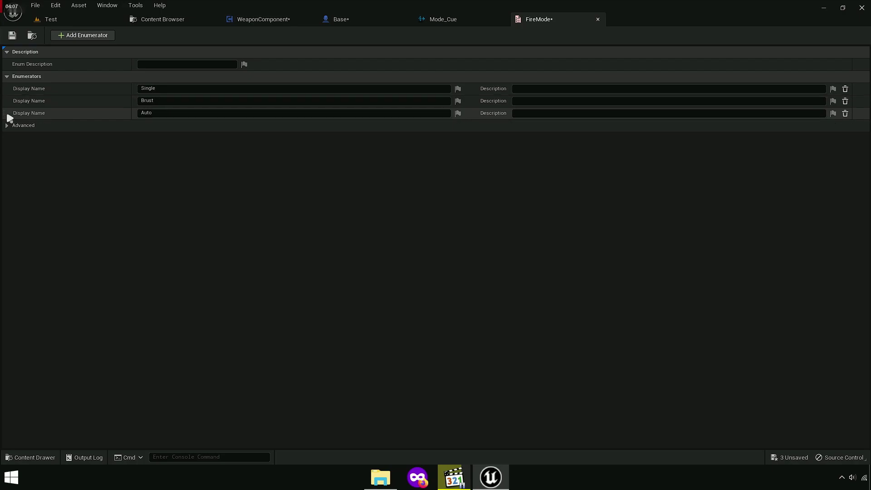
{"action": "left_click", "coordinate": [12, 35]}
{"action": "left_click", "coordinate": [160, 19]}
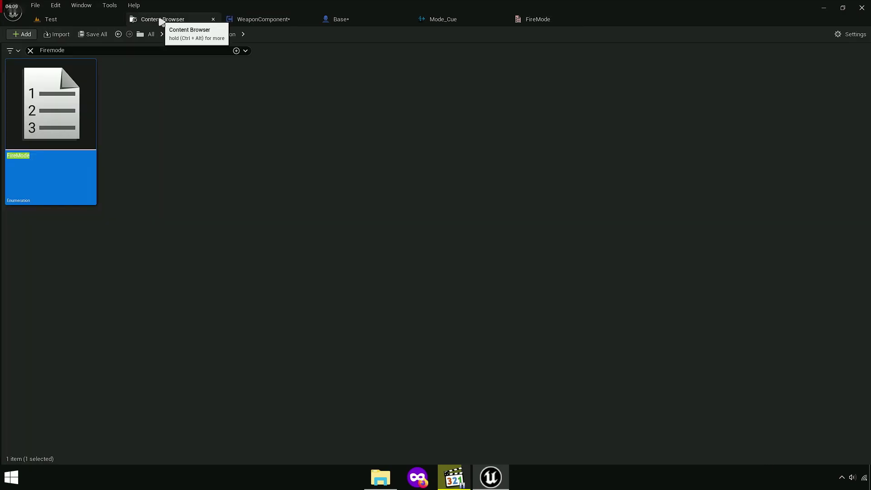
{"action": "left_click", "coordinate": [82, 34]}
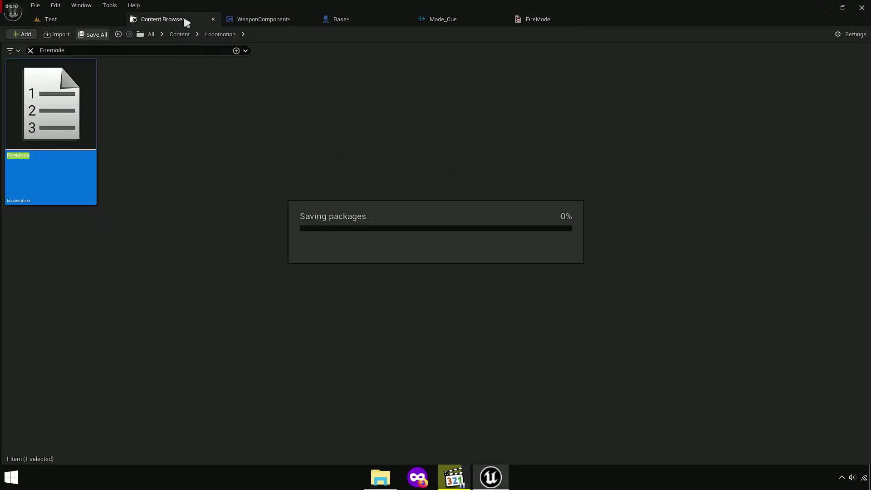
Step: In WeaponComponent, break and rewire the Single, Brust and Auto switch pins to the top, middle and bottom SET nodes
{"action": "left_click", "coordinate": [269, 19]}
{"action": "left_click", "coordinate": [287, 262], "text": "alt"}
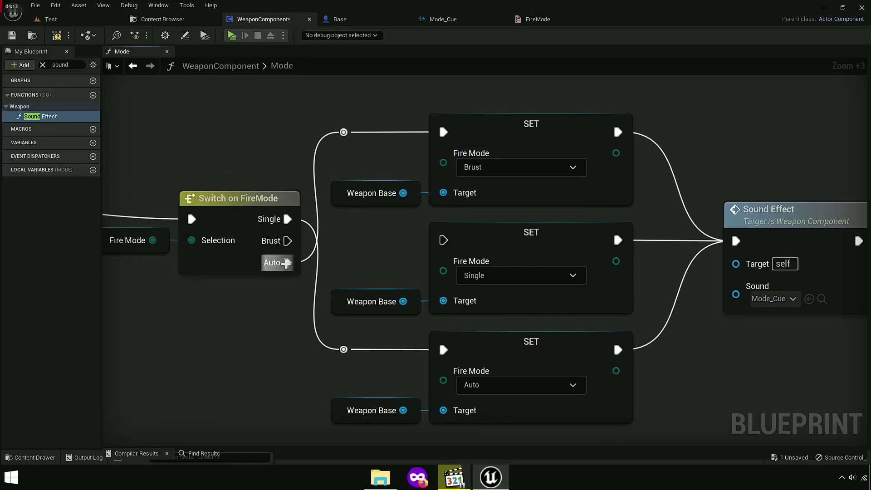
{"action": "left_click", "coordinate": [288, 240], "text": "alt"}
{"action": "left_click_drag", "start_coordinate": [288, 219], "coordinate": [344, 132]}
{"action": "left_click_drag", "start_coordinate": [287, 241], "coordinate": [369, 247]}
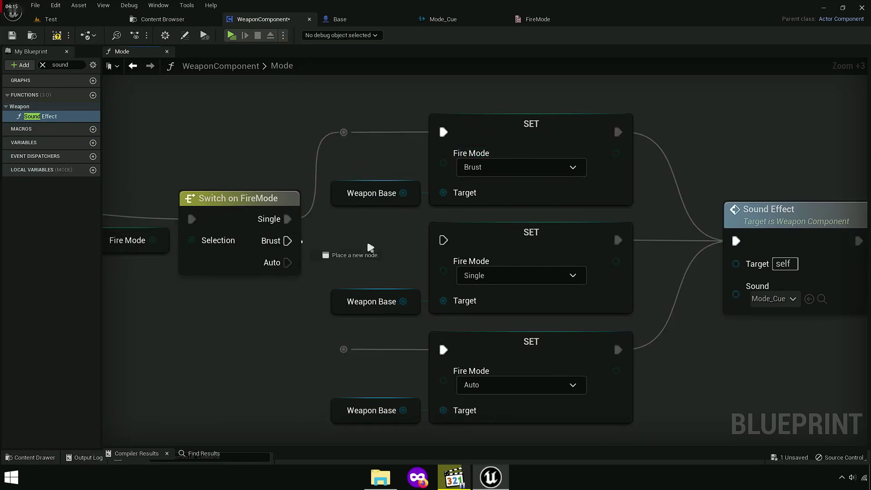
{"action": "left_click_drag", "start_coordinate": [445, 245], "coordinate": [443, 241]}
{"action": "left_click_drag", "start_coordinate": [287, 262], "coordinate": [343, 349]}
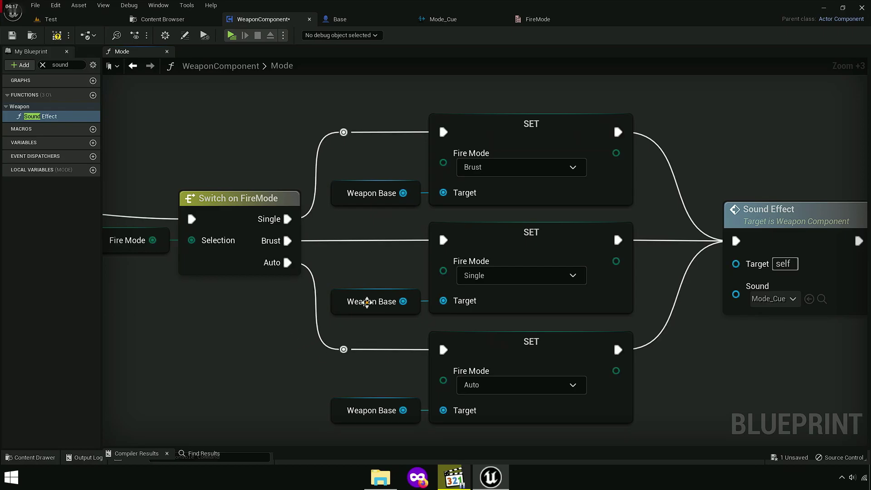
Step: Set the SET nodes' Fire Mode to Brust, Auto and Single, then compile and save all
{"action": "left_click", "coordinate": [481, 174]}
{"action": "left_click", "coordinate": [472, 185]}
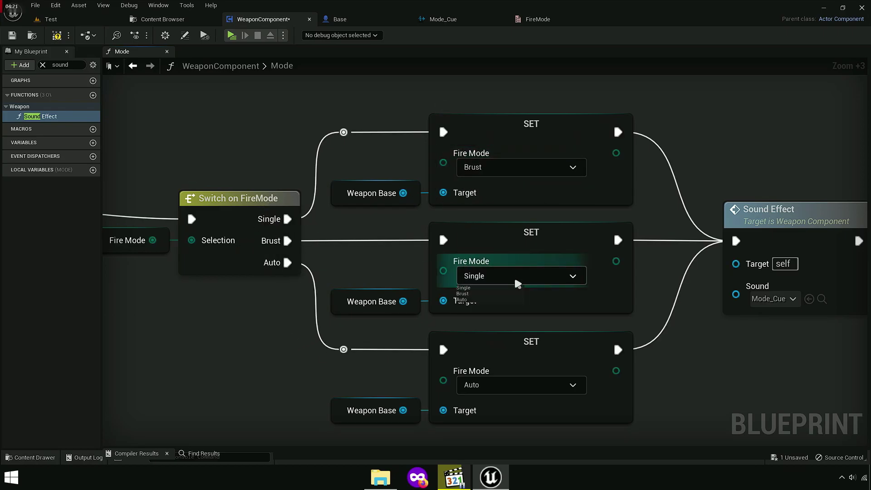
{"action": "left_click", "coordinate": [472, 276]}
{"action": "left_click", "coordinate": [463, 299]}
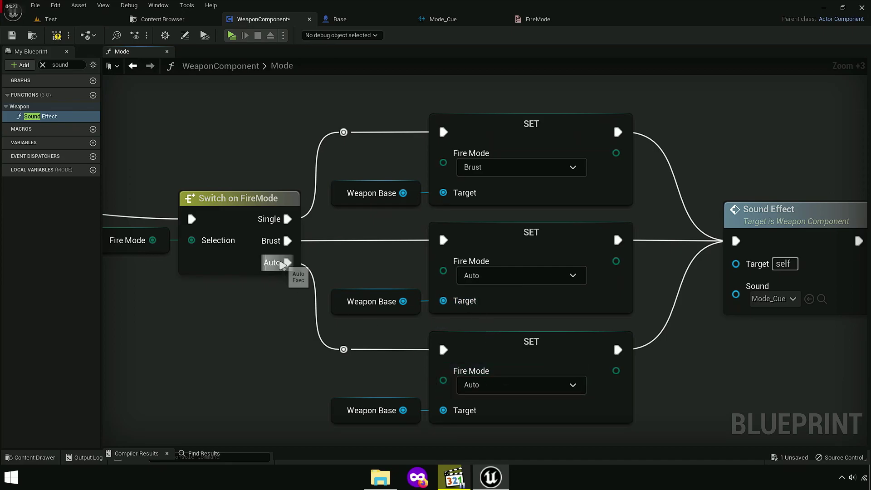
{"action": "left_click", "coordinate": [476, 385]}
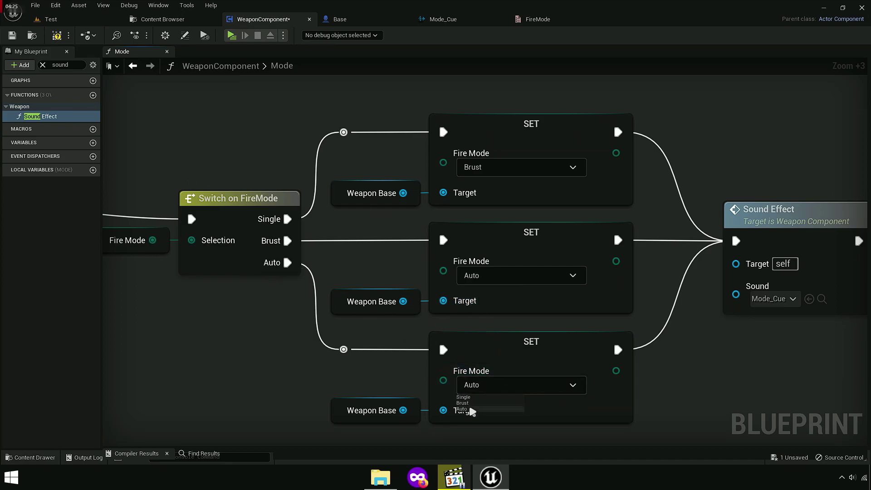
{"action": "left_click", "coordinate": [462, 398]}
{"action": "mouse_move", "coordinate": [352, 394]}
{"action": "right_mouse_down"}
{"action": "mouse_move", "coordinate": [337, 367]}
{"action": "mouse_move", "coordinate": [297, 372]}
{"action": "right_mouse_up"}
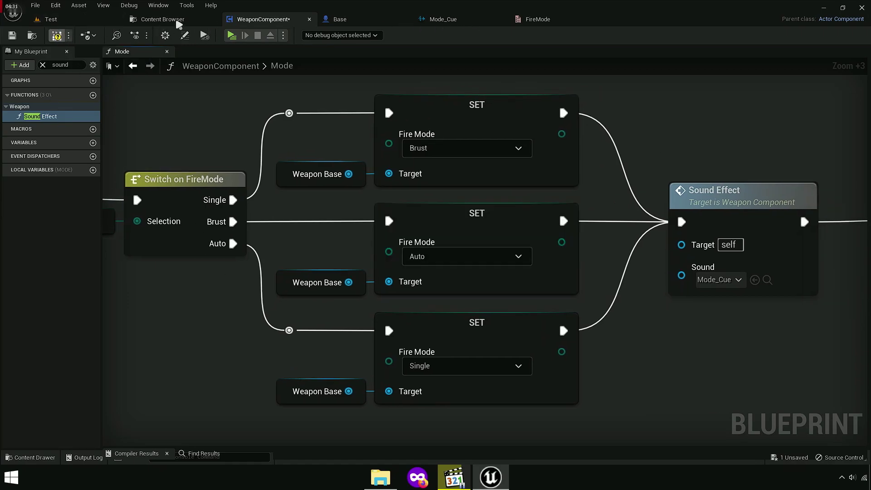
{"action": "left_click", "coordinate": [165, 22]}
{"action": "left_click", "coordinate": [88, 36]}
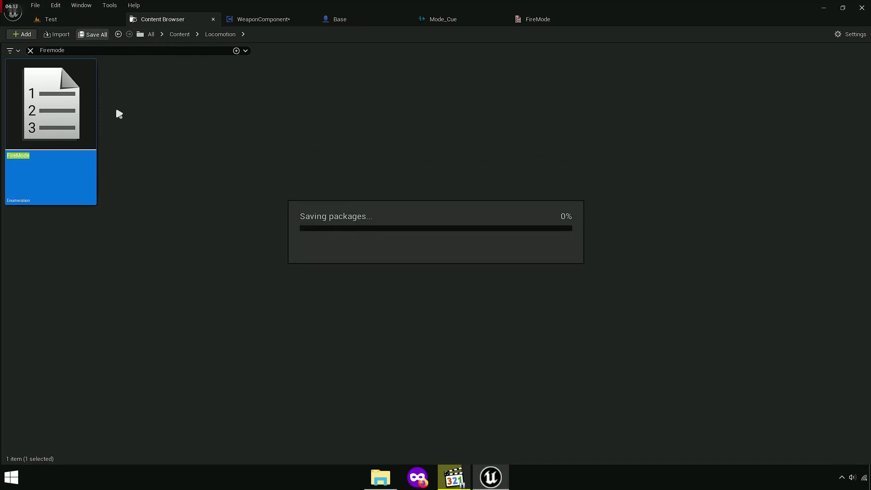
Step: Clear the search filter and open the WeaponBase blueprint from Blueprint > Weapon
{"action": "left_click", "coordinate": [30, 51]}
{"action": "left_click", "coordinate": [317, 161]}
{"action": "double_click", "coordinate": [147, 140]}
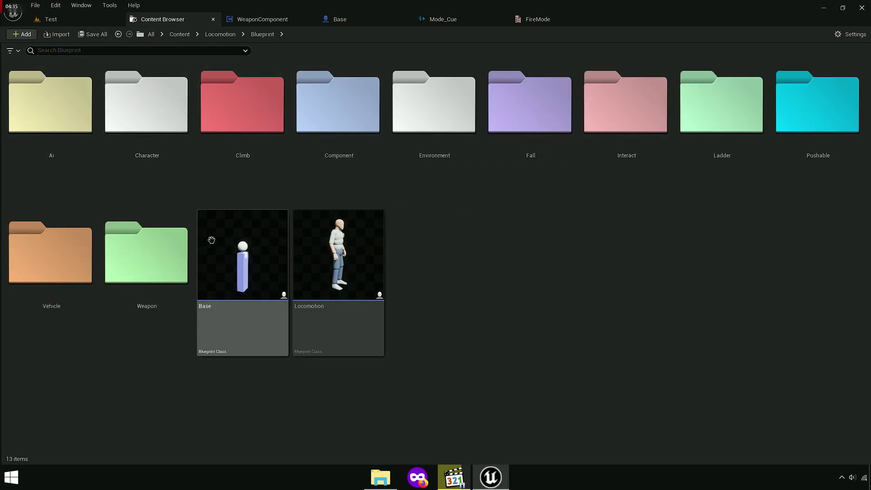
{"action": "double_click", "coordinate": [150, 274]}
{"action": "left_click", "coordinate": [229, 338]}
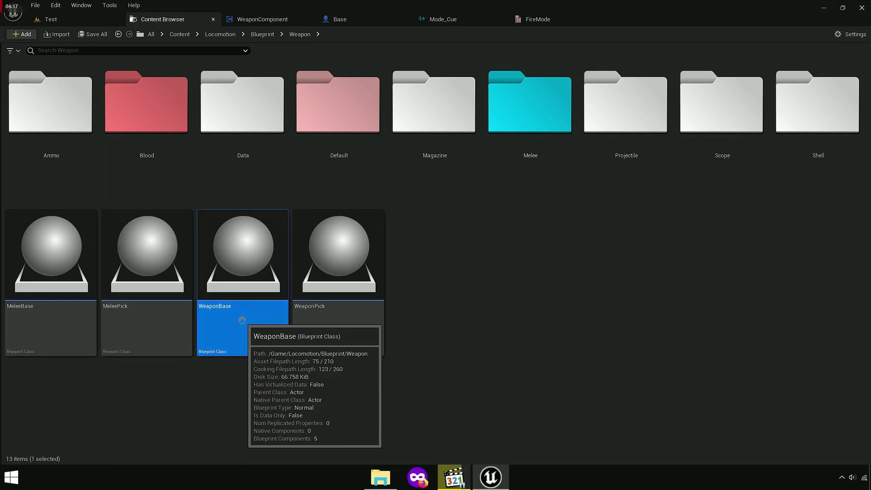
Step: Select the Fire Mode variable and open its Default Value choices to set Auto
{"action": "right_click_drag", "start_coordinate": [251, 317], "coordinate": [204, 289]}
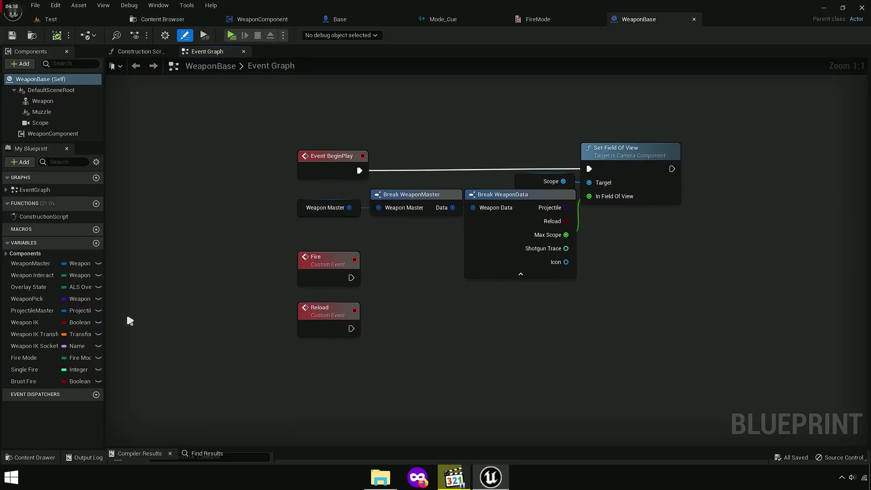
{"action": "left_click", "coordinate": [28, 358]}
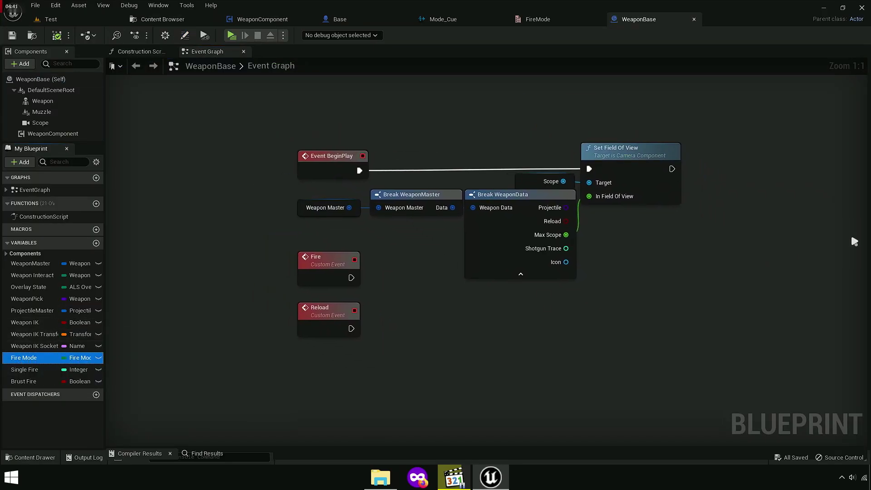
{"action": "left_click", "coordinate": [608, 253]}
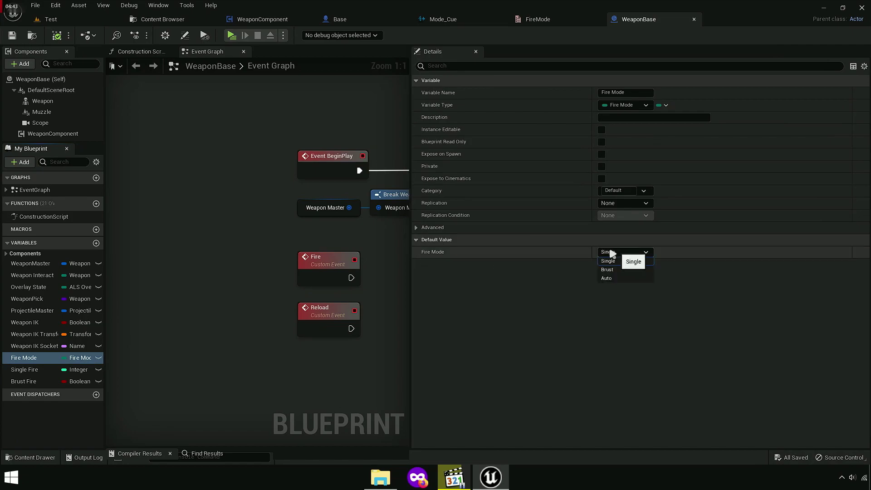
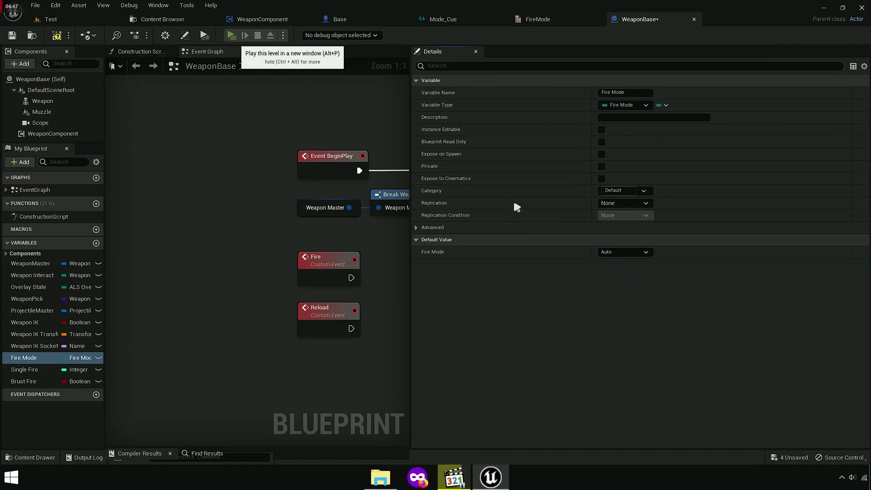
Step: Compile the WeaponBase blueprint, start a standalone play session and pick up the AK47
{"action": "key", "text": "F7"}
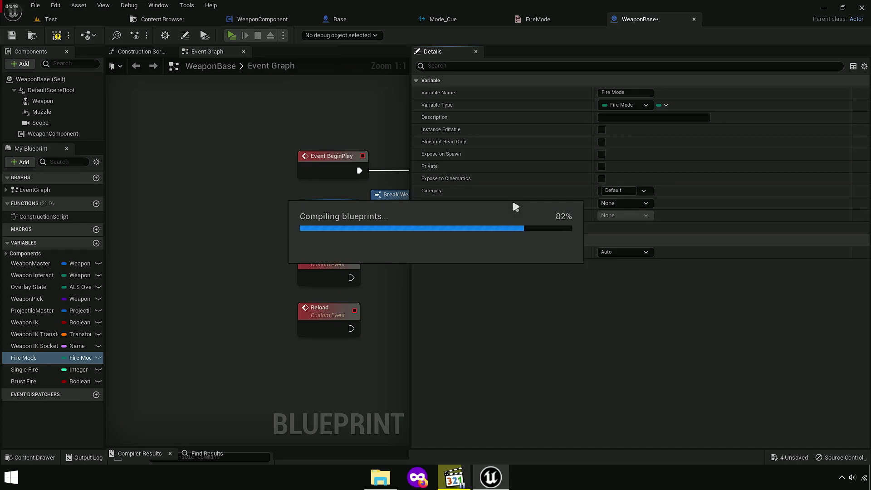
{"action": "key", "text": "F7"}
{"action": "key", "text": "alt+p"}
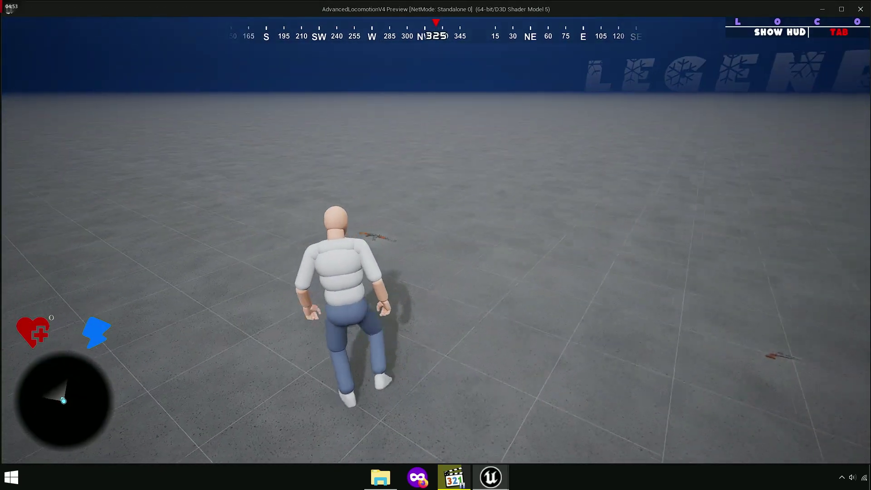
{"action": "key", "text": "e"}
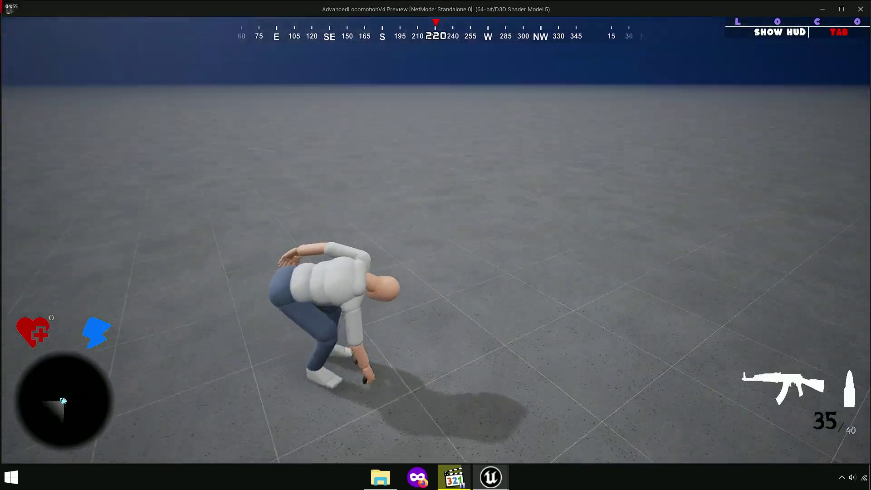
Step: Fire the AK47 repeatedly in single-shot mode, aiming and firing individual rounds
{"action": "left_click", "coordinate": [436, 245]}
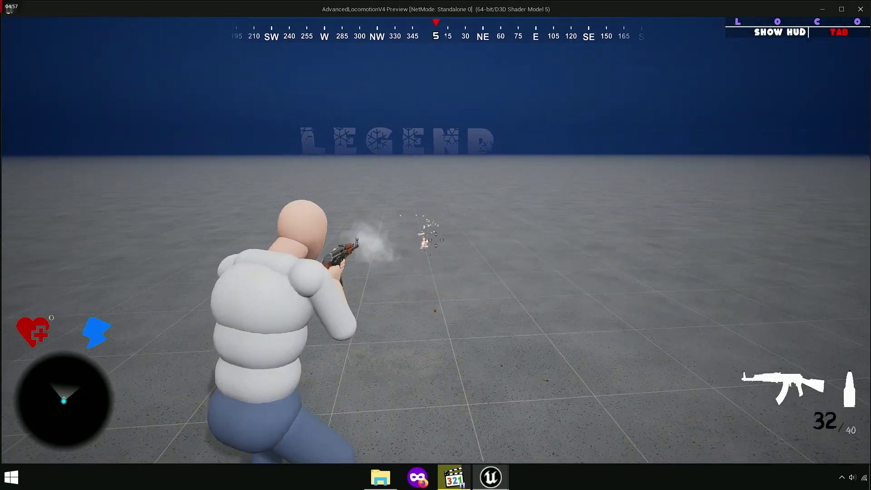
{"action": "left_click", "coordinate": [435, 245]}
{"action": "left_click", "coordinate": [435, 245]}
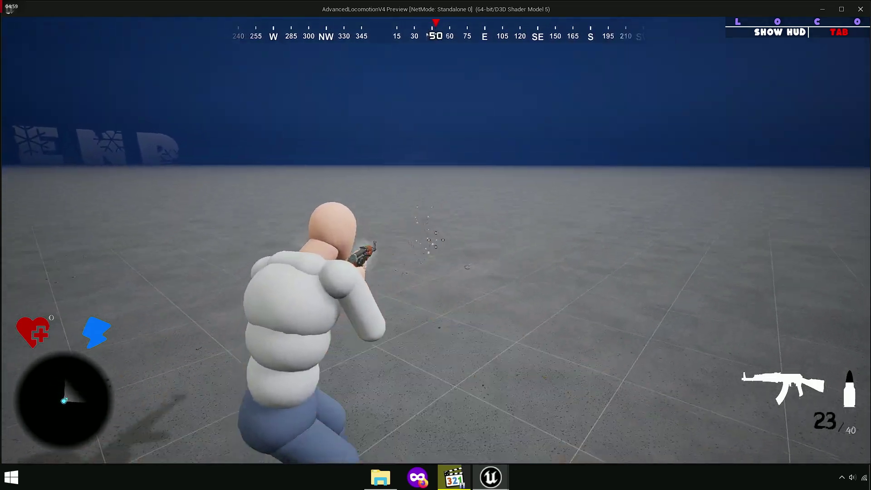
{"action": "left_click", "coordinate": [435, 245]}
{"action": "left_click", "coordinate": [435, 245]}
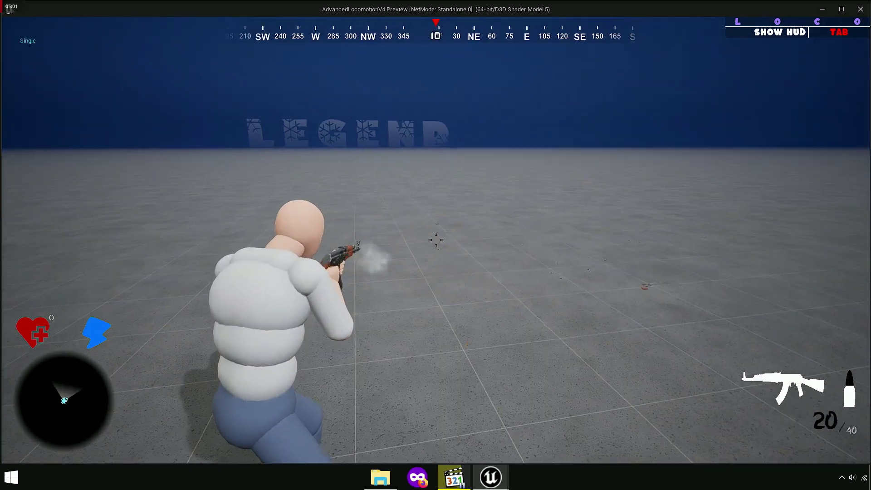
{"action": "left_click", "coordinate": [435, 245]}
{"action": "left_click", "coordinate": [436, 245]}
{"action": "left_click", "coordinate": [436, 245]}
{"action": "left_click", "coordinate": [435, 239]}
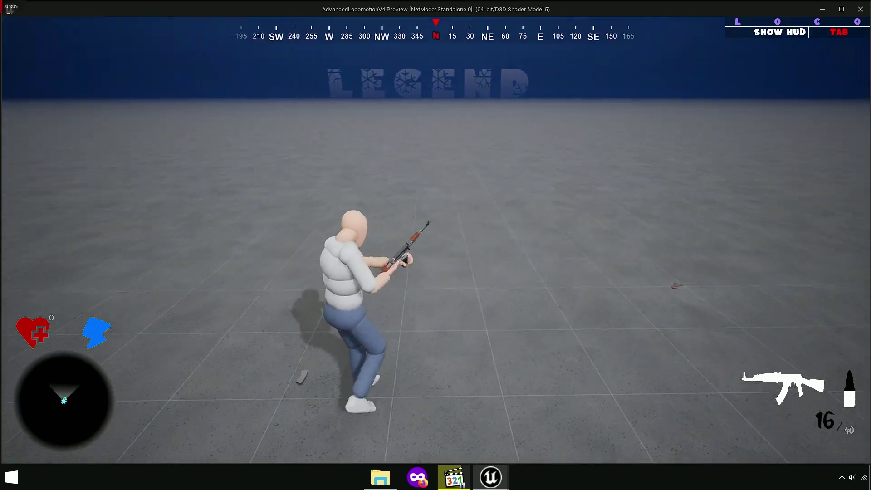
Step: Switch the AK47 to Burst and fire three-round bursts, then switch to Auto and fire continuously
{"action": "key", "text": "b"}
{"action": "right_click", "coordinate": [435, 239]}
{"action": "left_click", "coordinate": [435, 239]}
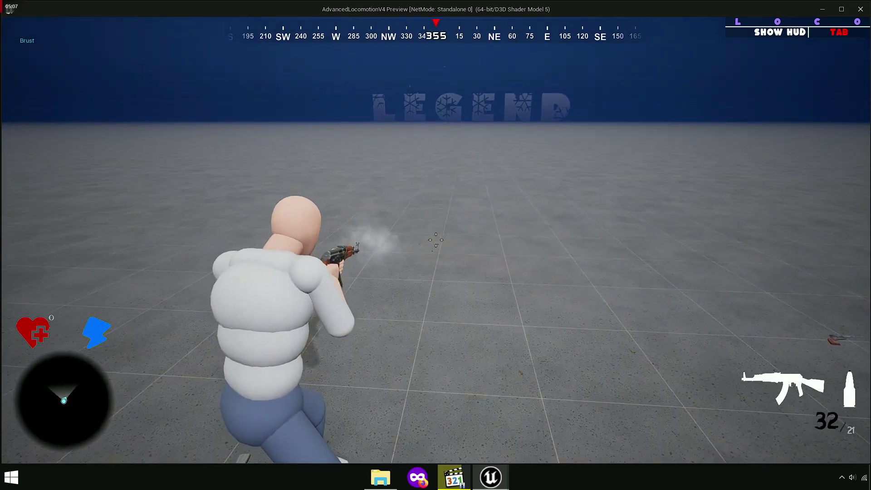
{"action": "left_click", "coordinate": [435, 239]}
{"action": "left_click", "coordinate": [436, 239]}
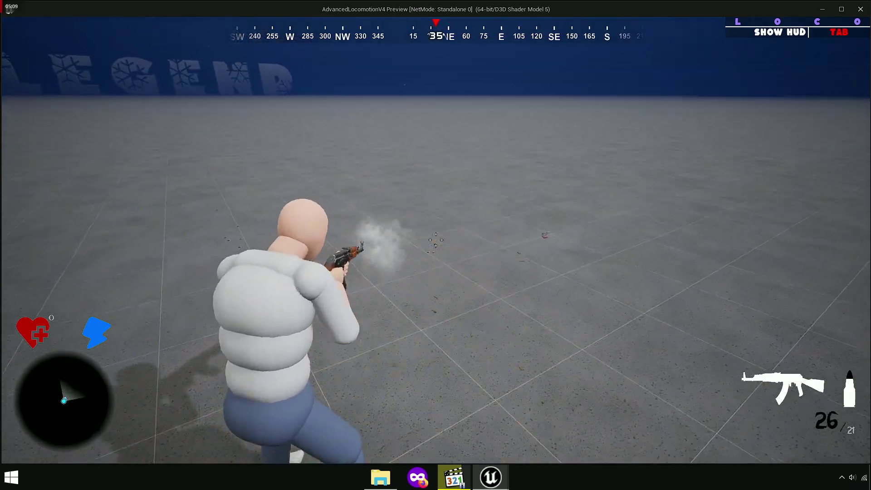
{"action": "key", "text": "b"}
{"action": "left_click", "coordinate": [436, 239]}
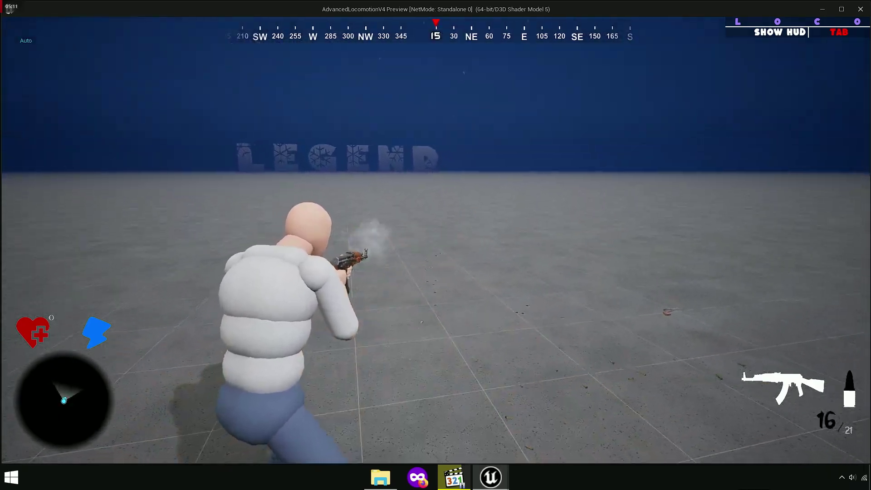
Step: Restart the play session, pick up the pistol and fire several shots
{"action": "key", "text": "Escape"}
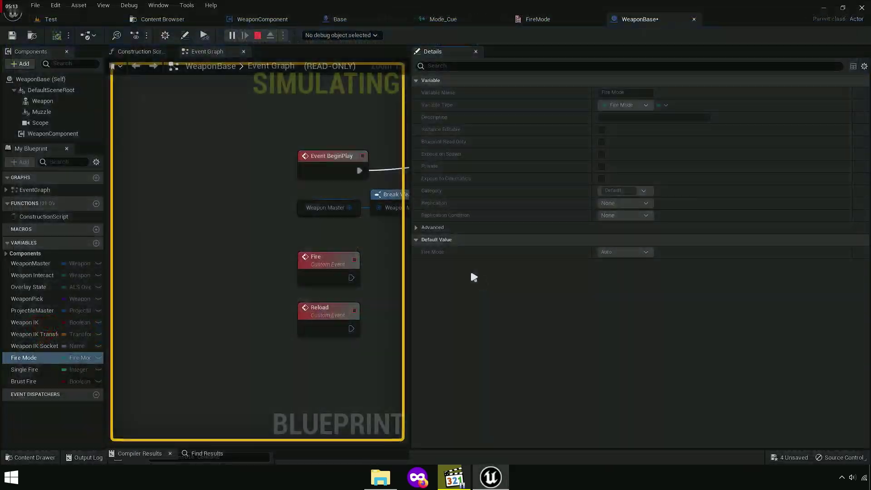
{"action": "left_click", "coordinate": [231, 35]}
{"action": "key", "text": "w"}
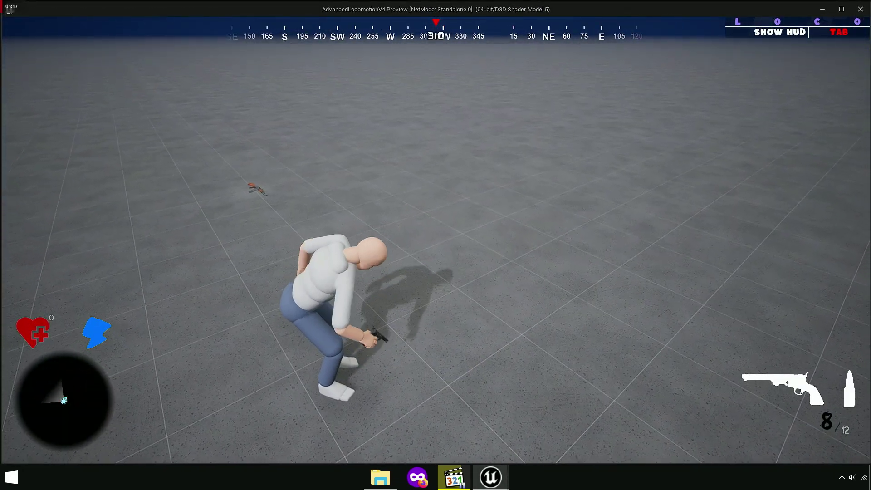
{"action": "left_click", "coordinate": [436, 239]}
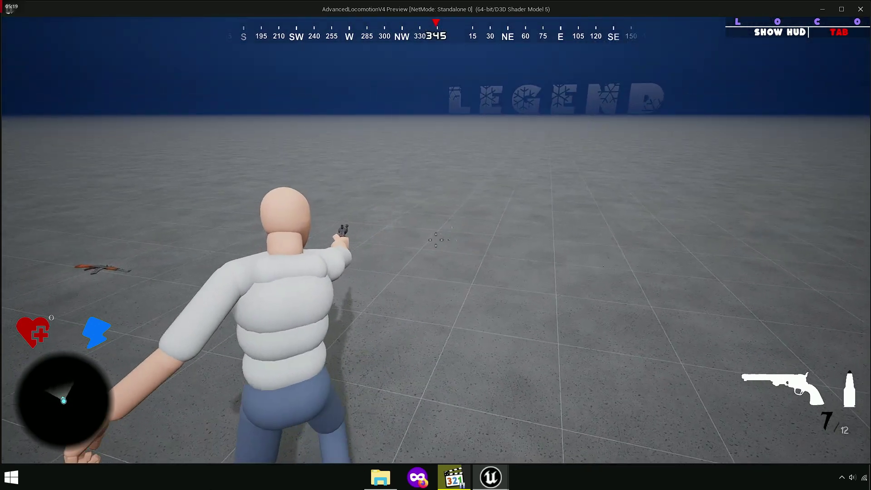
{"action": "left_click", "coordinate": [435, 240]}
{"action": "left_click", "coordinate": [436, 240]}
{"action": "left_click", "coordinate": [436, 240]}
{"action": "left_click", "coordinate": [435, 240]}
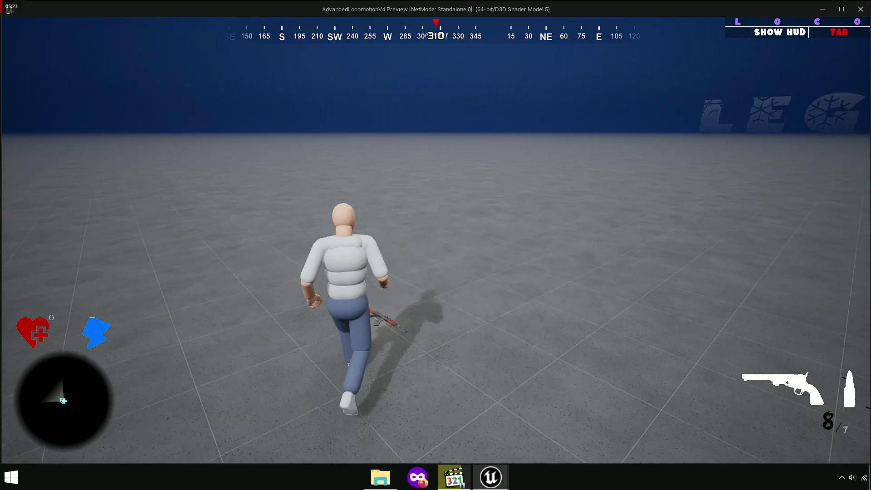
Step: Pick up the AK47, aim, switch it to Single fire and shoot single rounds
{"action": "key", "text": "e"}
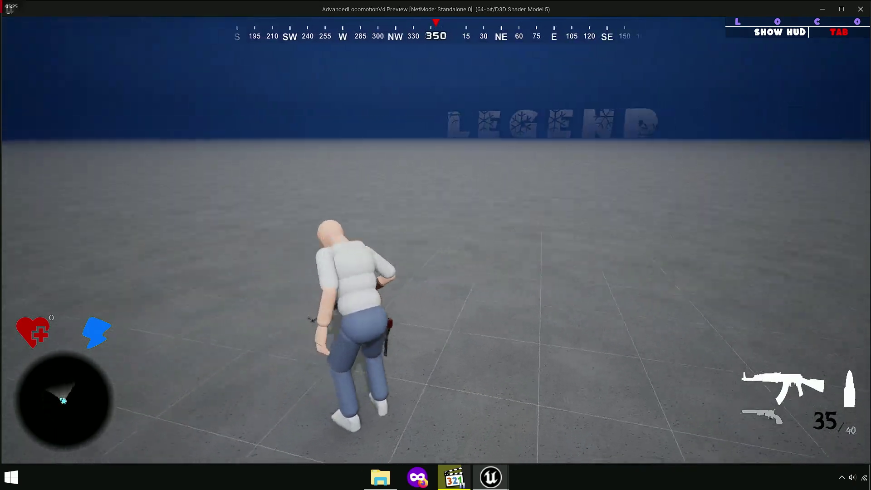
{"action": "right_click", "coordinate": [436, 239]}
{"action": "left_click", "coordinate": [435, 239]}
{"action": "key", "text": "b"}
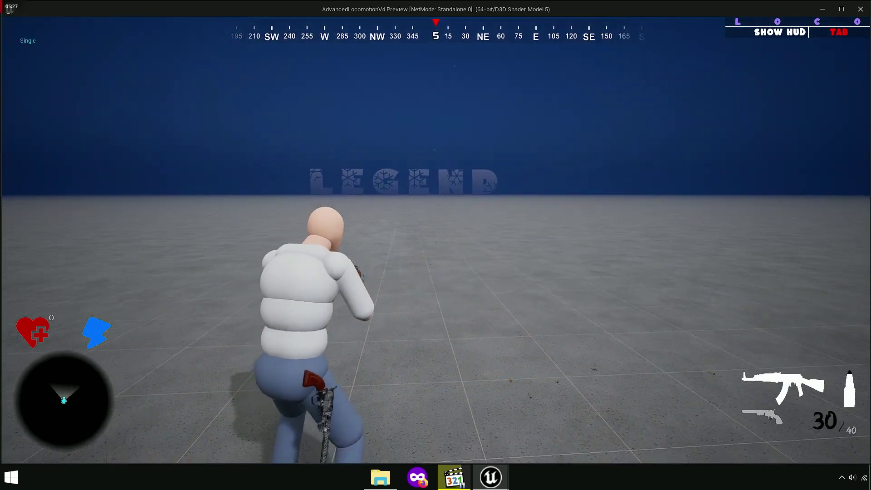
{"action": "right_click", "coordinate": [436, 239]}
{"action": "left_click", "coordinate": [436, 239]}
{"action": "left_click", "coordinate": [436, 239]}
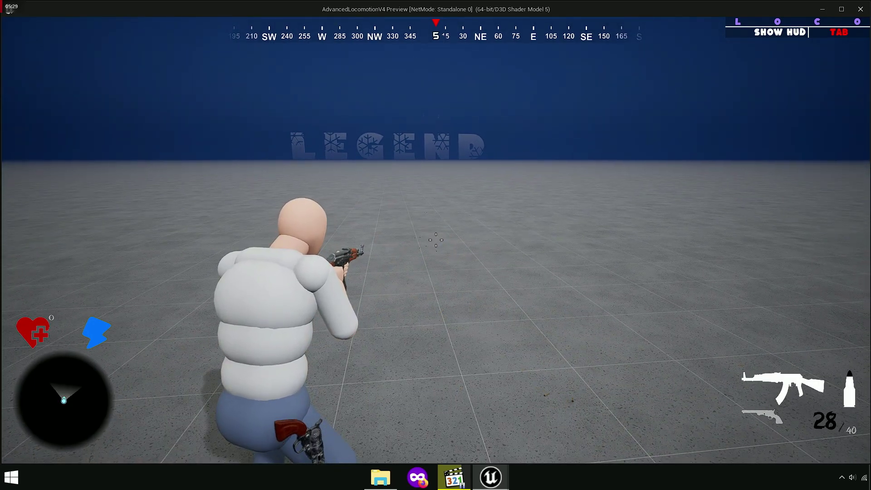
{"action": "left_click", "coordinate": [435, 239]}
{"action": "left_click", "coordinate": [436, 240]}
Step: Switch the AK47 to Burst fire, shoot three bursts and stop the game
{"action": "key", "text": "b"}
{"action": "left_click", "coordinate": [436, 240]}
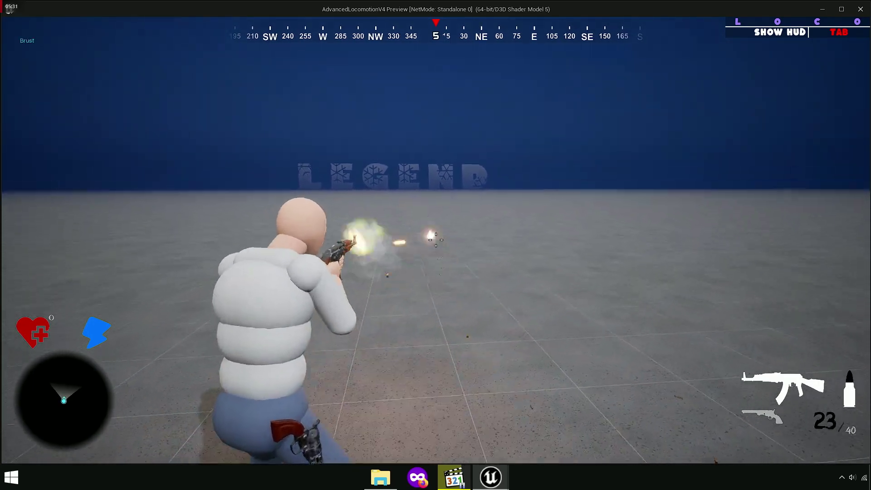
{"action": "left_click", "coordinate": [435, 240]}
{"action": "left_click", "coordinate": [435, 240]}
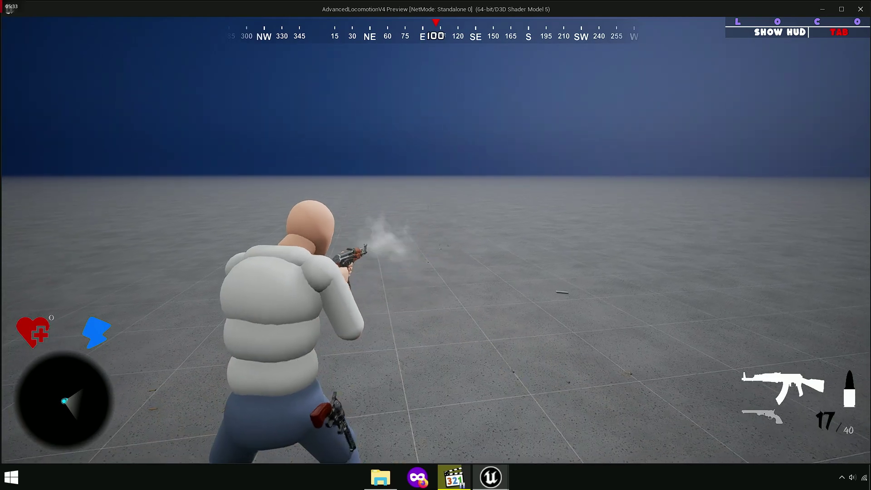
{"action": "key", "text": "Escape"}
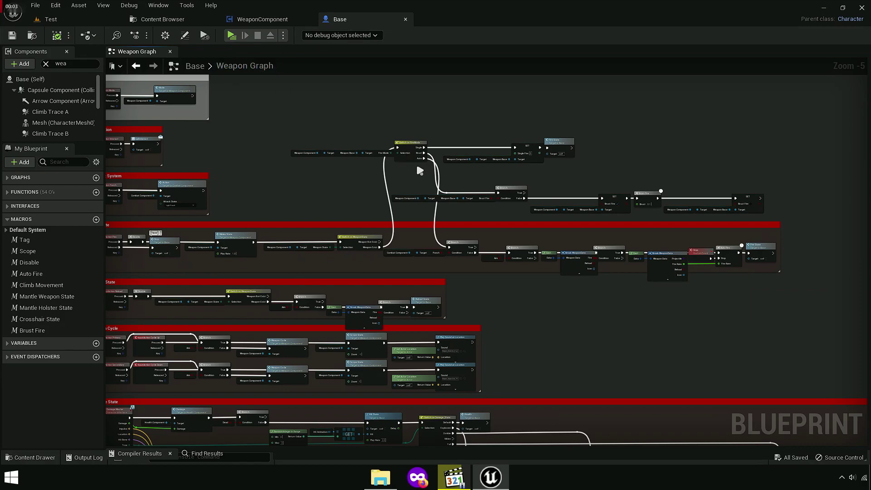
Step: Move the upper fire-mode node group, then shift the lower node row right and up
{"action": "scroll", "coordinate": [418, 168], "scroll_direction": "up", "scroll_amount": 3}
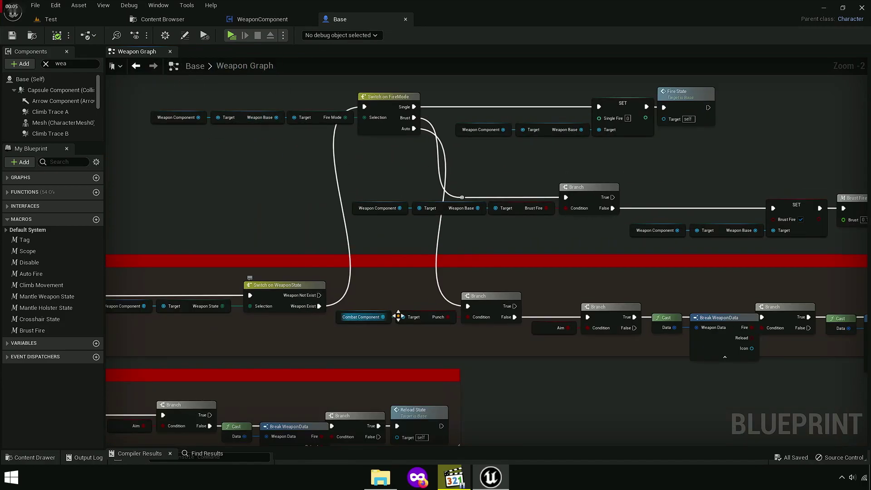
{"action": "scroll", "coordinate": [398, 316], "scroll_direction": "down", "scroll_amount": 1}
{"action": "scroll", "coordinate": [292, 293], "scroll_direction": "down", "scroll_amount": 1}
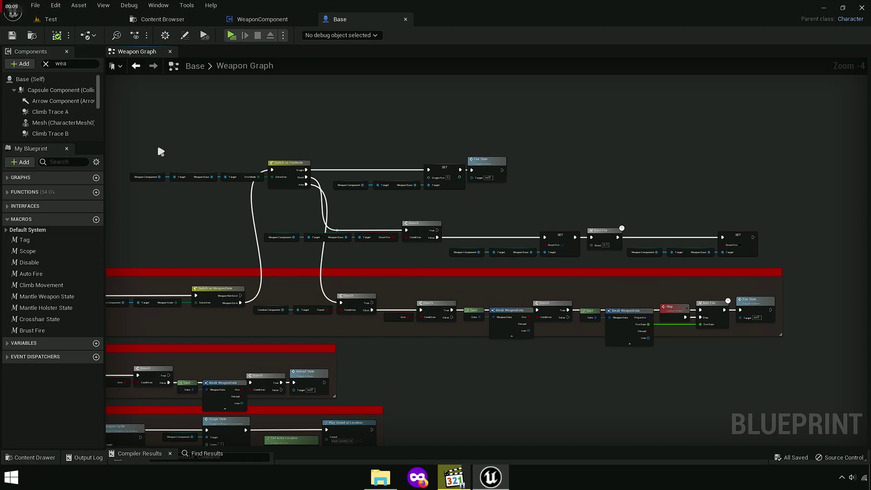
{"action": "left_click_drag", "start_coordinate": [158, 148], "coordinate": [760, 258]}
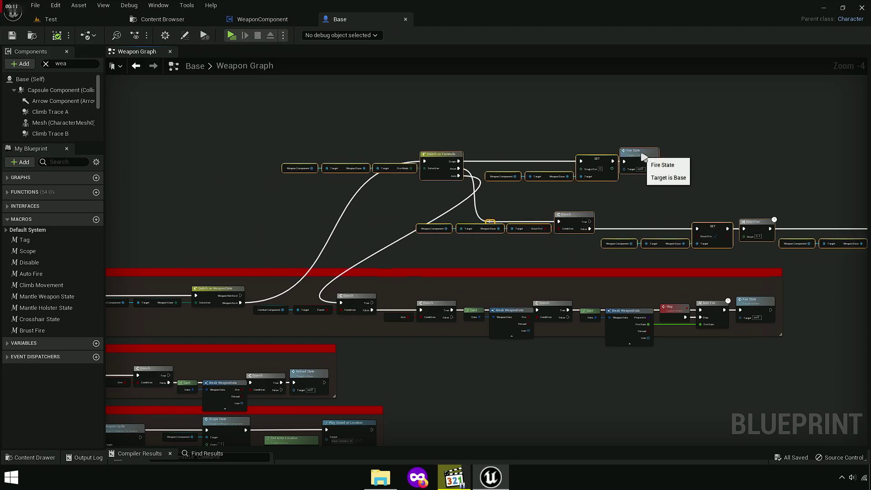
{"action": "left_click_drag", "start_coordinate": [487, 160], "coordinate": [519, 304]}
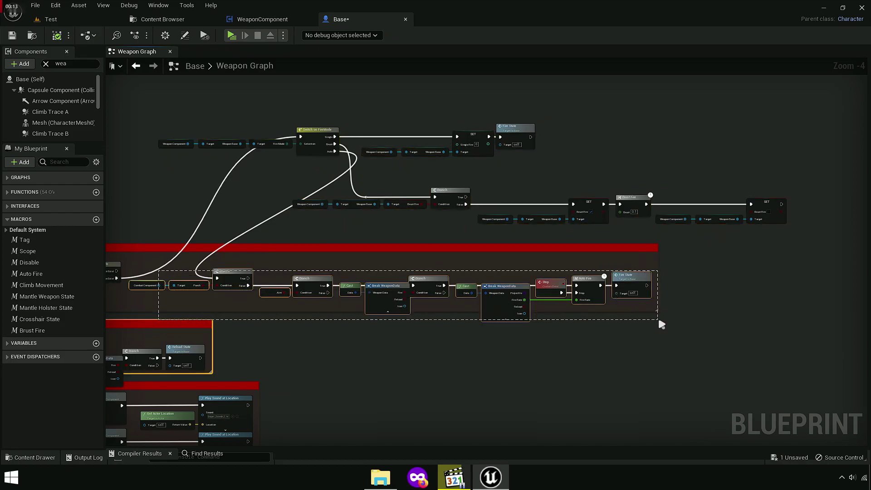
{"action": "left_click_drag", "start_coordinate": [154, 274], "coordinate": [654, 305]}
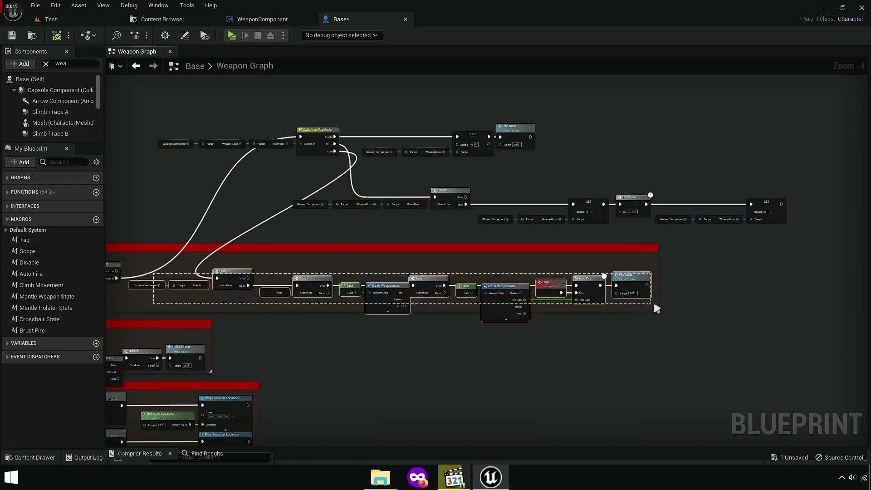
{"action": "mouse_move", "coordinate": [432, 283]}
{"action": "left_mouse_down"}
{"action": "mouse_move", "coordinate": [544, 265]}
{"action": "mouse_move", "coordinate": [548, 287]}
{"action": "left_mouse_up"}
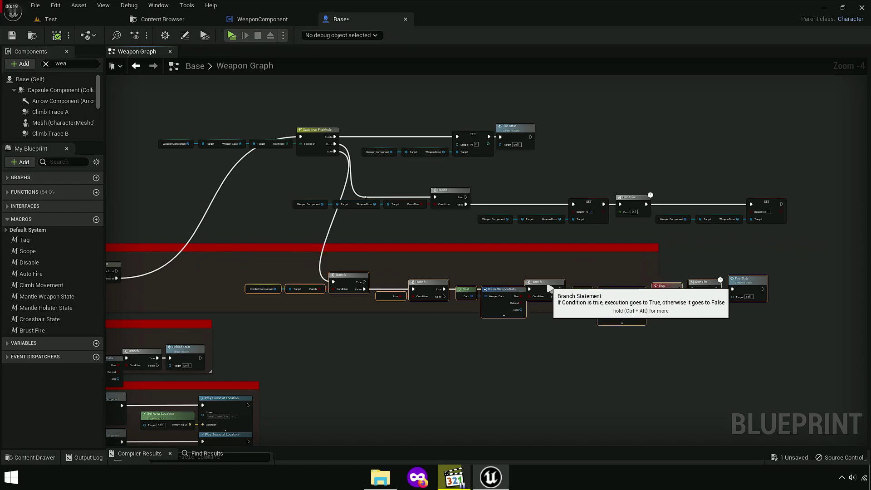
Step: Raise the upper node rows together and pull the lower row up closer beneath them
{"action": "left_click_drag", "start_coordinate": [173, 119], "coordinate": [772, 224]}
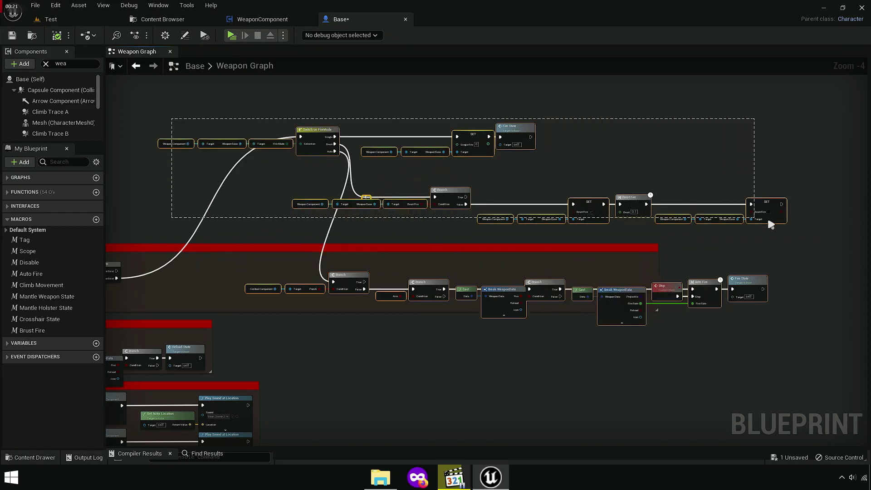
{"action": "scroll", "coordinate": [475, 275], "scroll_direction": "down", "scroll_amount": 2}
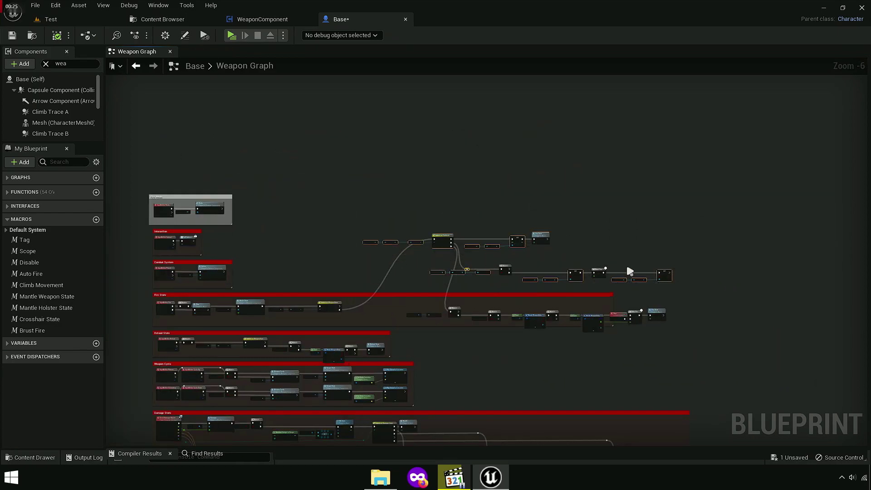
{"action": "left_click_drag", "start_coordinate": [535, 235], "coordinate": [533, 183]}
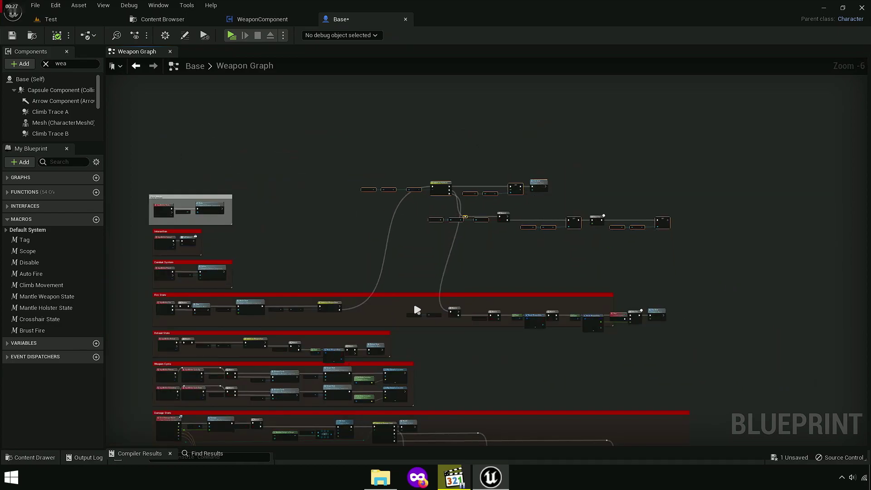
{"action": "left_click_drag", "start_coordinate": [417, 310], "coordinate": [680, 340]}
{"action": "left_click_drag", "start_coordinate": [660, 311], "coordinate": [668, 243]}
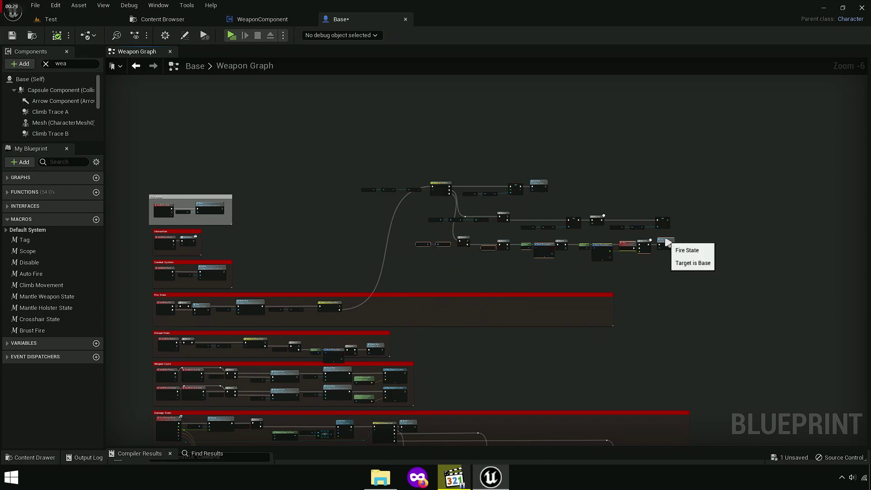
{"action": "scroll", "coordinate": [499, 224], "scroll_direction": "up", "scroll_amount": 2}
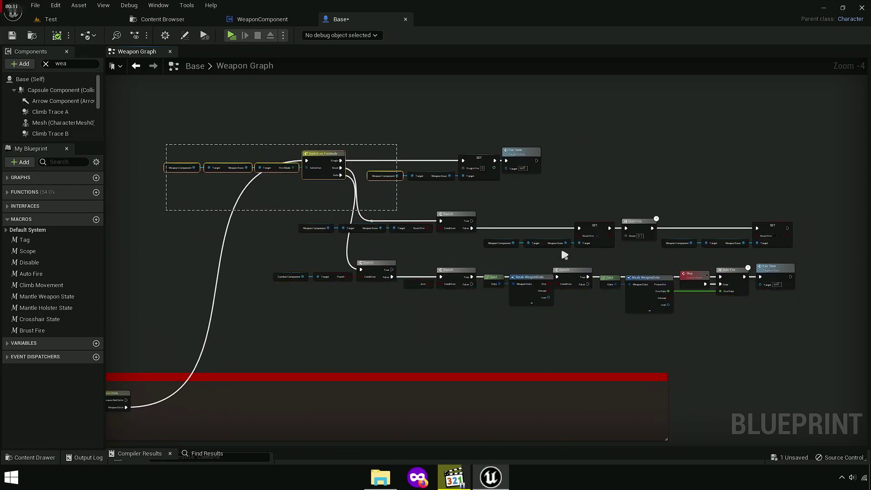
Step: Attempt Collapse to Macro on all three fire-logic rows and dismiss the failure notice
{"action": "left_click_drag", "start_coordinate": [562, 251], "coordinate": [833, 315]}
{"action": "right_click", "coordinate": [514, 162]}
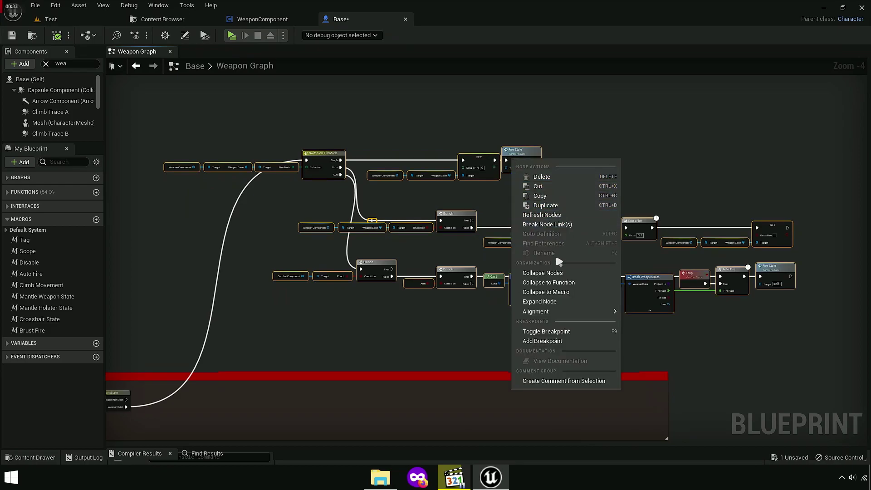
{"action": "left_click", "coordinate": [570, 292]}
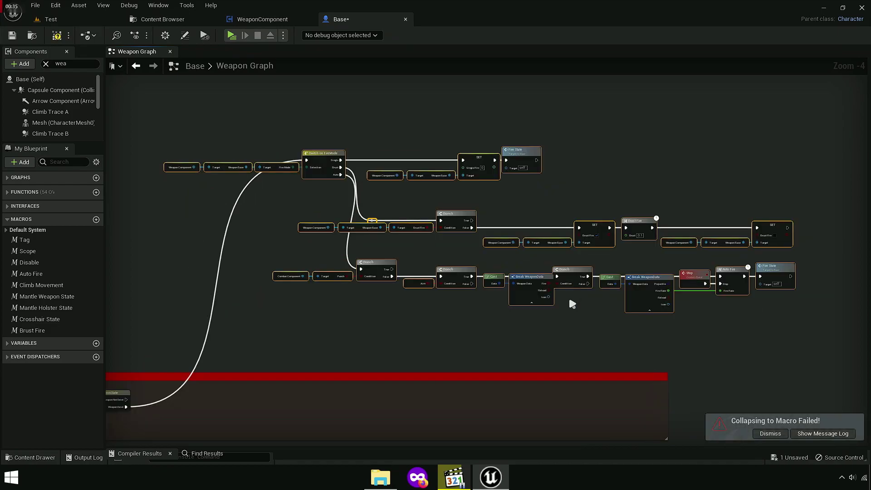
{"action": "left_click", "coordinate": [694, 278]}
{"action": "scroll", "coordinate": [483, 315], "scroll_direction": "up", "scroll_amount": 2}
{"action": "right_click_drag", "start_coordinate": [483, 315], "coordinate": [256, 346]}
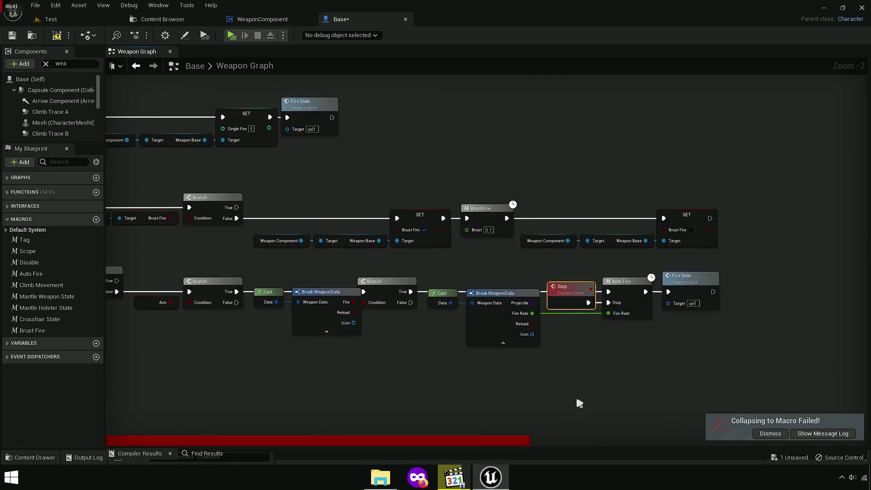
{"action": "left_click", "coordinate": [764, 435]}
Step: Collapse the Auto Fire node into a macro with the default name, then undo it
{"action": "mouse_move", "coordinate": [554, 350]}
{"action": "right_mouse_down"}
{"action": "mouse_move", "coordinate": [607, 327]}
{"action": "mouse_move", "coordinate": [681, 324]}
{"action": "right_mouse_up"}
{"action": "scroll", "coordinate": [627, 288], "scroll_direction": "down", "scroll_amount": 1}
{"action": "left_click", "coordinate": [557, 285]}
{"action": "mouse_move", "coordinate": [537, 333]}
{"action": "right_mouse_down"}
{"action": "mouse_move", "coordinate": [634, 334]}
{"action": "mouse_move", "coordinate": [563, 327]}
{"action": "right_mouse_up"}
{"action": "scroll", "coordinate": [563, 327], "scroll_direction": "up", "scroll_amount": 2}
{"action": "left_click", "coordinate": [536, 272]}
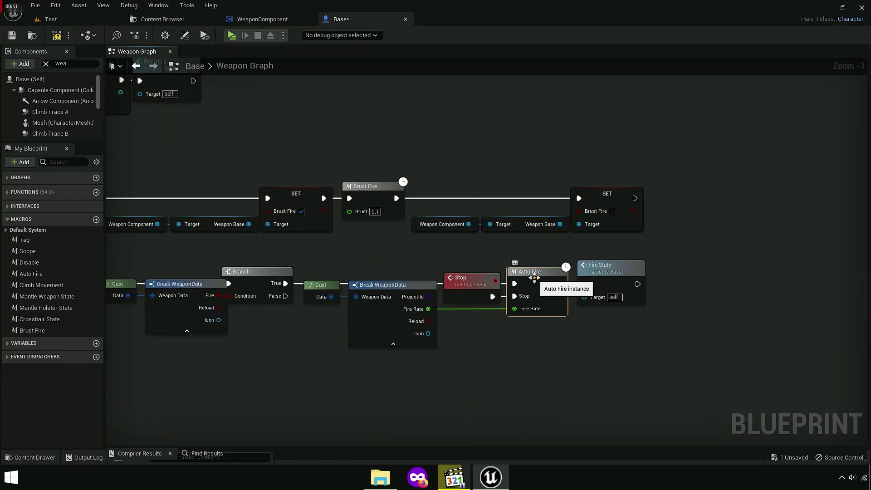
{"action": "right_click_drag", "start_coordinate": [541, 376], "coordinate": [542, 350]}
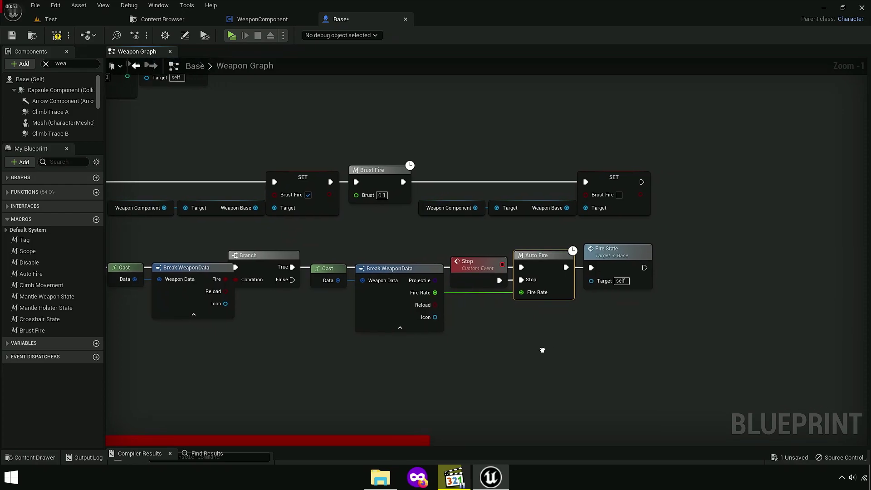
{"action": "right_click", "coordinate": [539, 264]}
{"action": "left_click", "coordinate": [579, 145]}
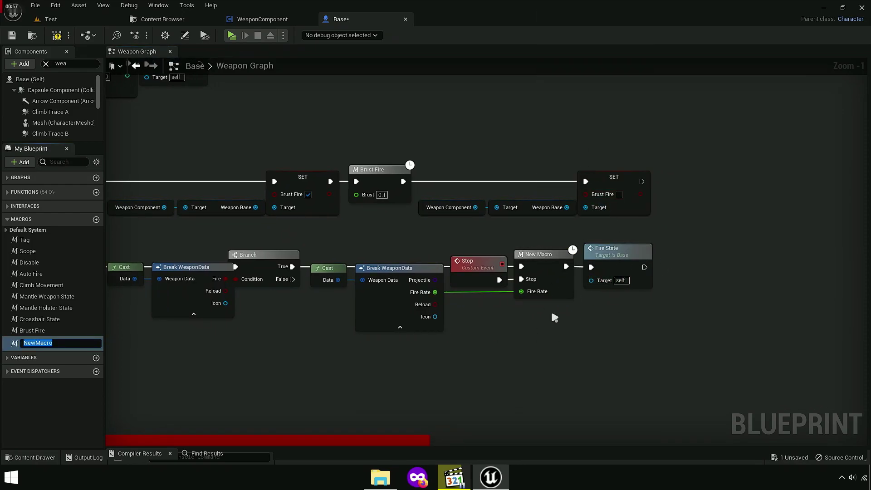
{"action": "key", "text": "Return"}
{"action": "key", "text": "ctrl+z"}
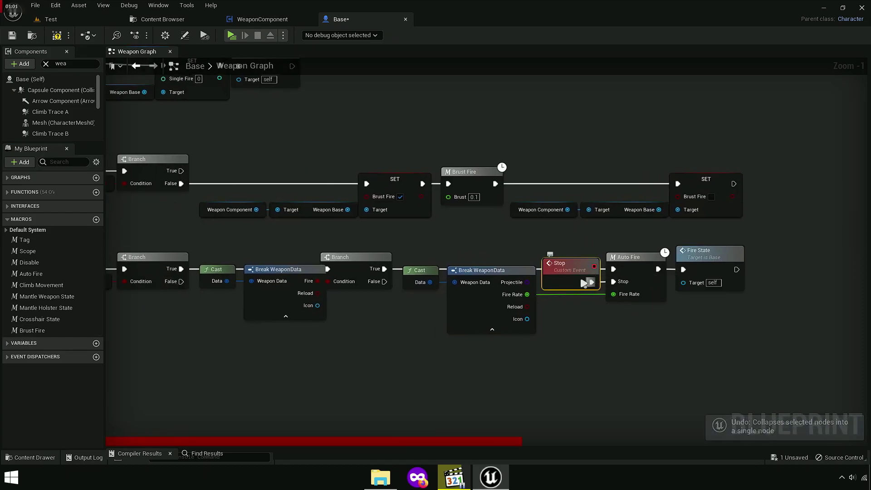
Step: Move the Stop event node below the fire logic rows
{"action": "left_click_drag", "start_coordinate": [584, 283], "coordinate": [597, 394]}
{"action": "scroll", "coordinate": [538, 369], "scroll_direction": "down", "scroll_amount": 2}
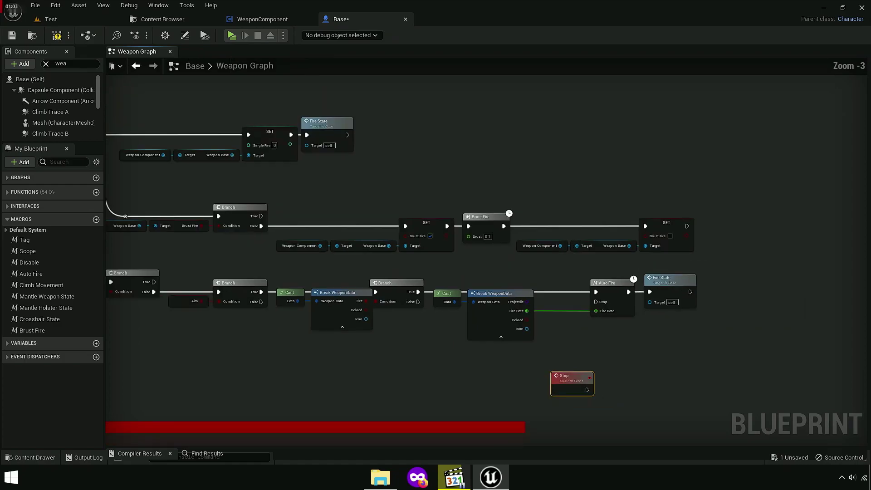
{"action": "right_click_drag", "start_coordinate": [517, 305], "coordinate": [608, 312]}
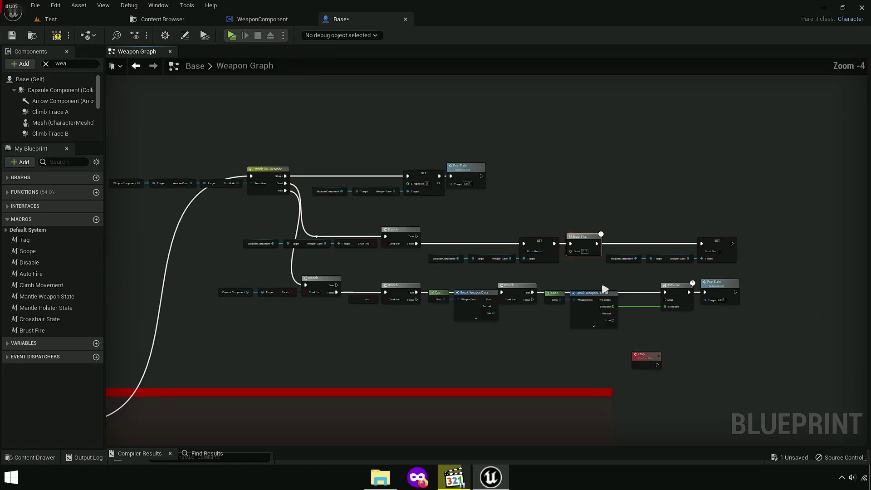
Step: Collapse all fire-logic nodes except Stop into a new macro named 'Fire Mode'
{"action": "scroll", "coordinate": [585, 233], "scroll_direction": "down", "scroll_amount": 1}
{"action": "left_click_drag", "start_coordinate": [141, 147], "coordinate": [785, 304]}
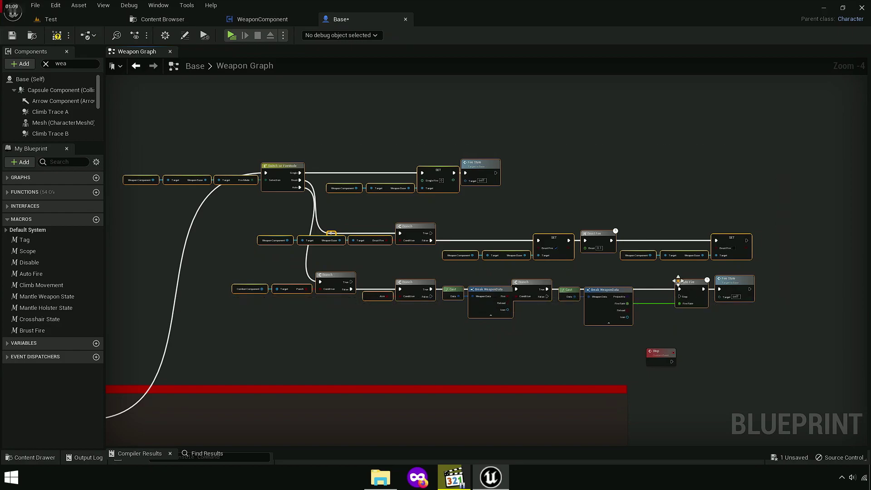
{"action": "right_click", "coordinate": [695, 287]}
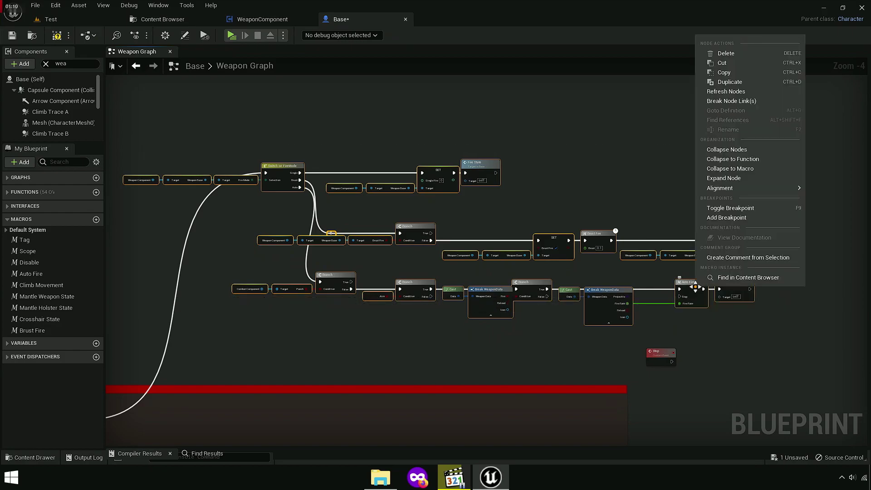
{"action": "left_click", "coordinate": [739, 173]}
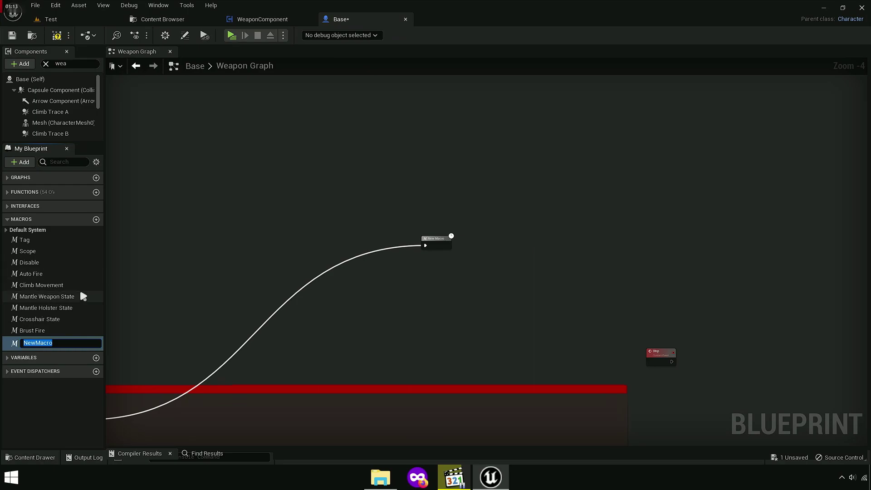
{"action": "type", "text": "Fiur"}
{"action": "key", "text": "BackSpace"}
{"action": "key", "text": "BackSpace"}
{"action": "type", "text": "re Mode"}
{"action": "key", "text": "Return"}
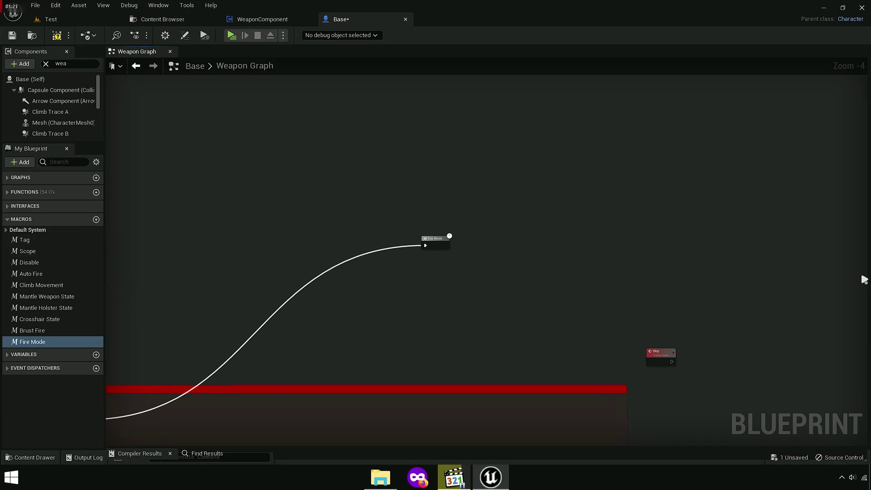
{"action": "left_click_drag", "start_coordinate": [864, 280], "coordinate": [515, 288]}
Step: Set Fire Mode's category to Fire State and move Auto Fire and Brust Fire into it
{"action": "left_click", "coordinate": [690, 104]}
{"action": "type", "text": "Fire State"}
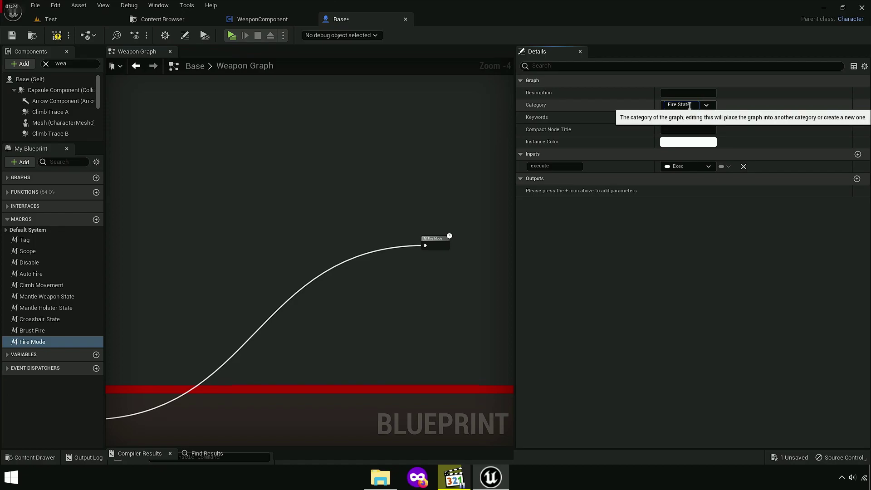
{"action": "key", "text": "Return"}
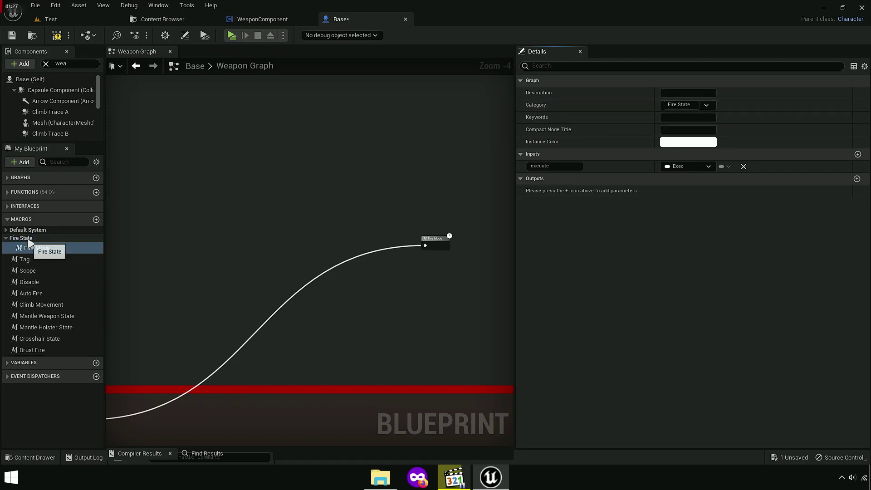
{"action": "left_click_drag", "start_coordinate": [36, 293], "coordinate": [29, 248]}
{"action": "left_click", "coordinate": [33, 350]}
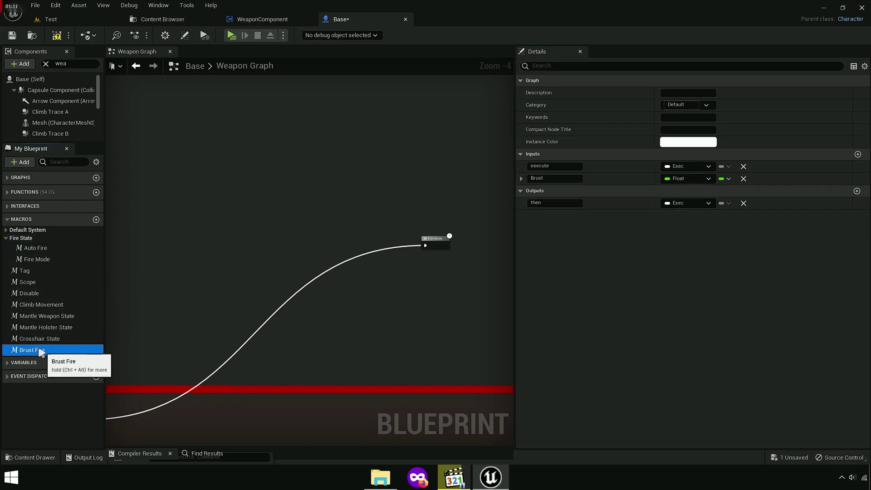
{"action": "mouse_move", "coordinate": [39, 350]}
{"action": "left_mouse_down"}
{"action": "mouse_move", "coordinate": [18, 249]}
{"action": "mouse_move", "coordinate": [30, 245]}
{"action": "left_mouse_up"}
Step: Place the Stop event beside the Fire Mode node and open the Fire Mode macro graph
{"action": "left_click", "coordinate": [39, 270]}
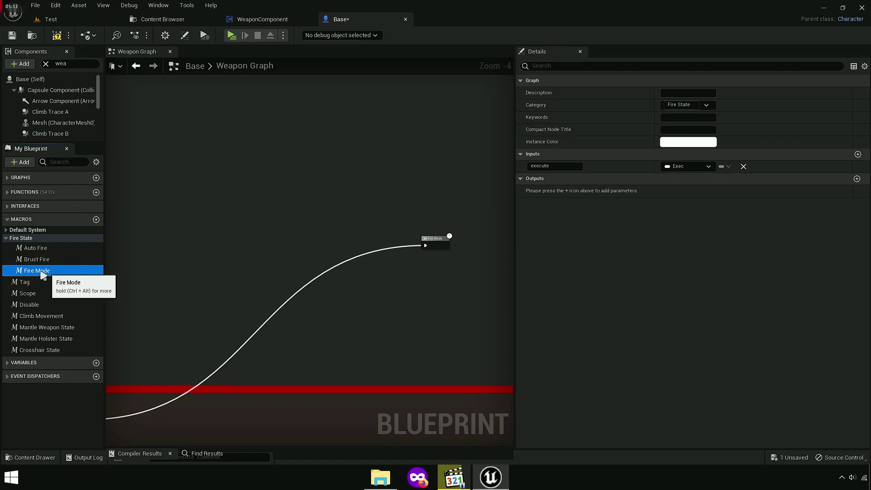
{"action": "left_click_drag", "start_coordinate": [520, 240], "coordinate": [870, 340]}
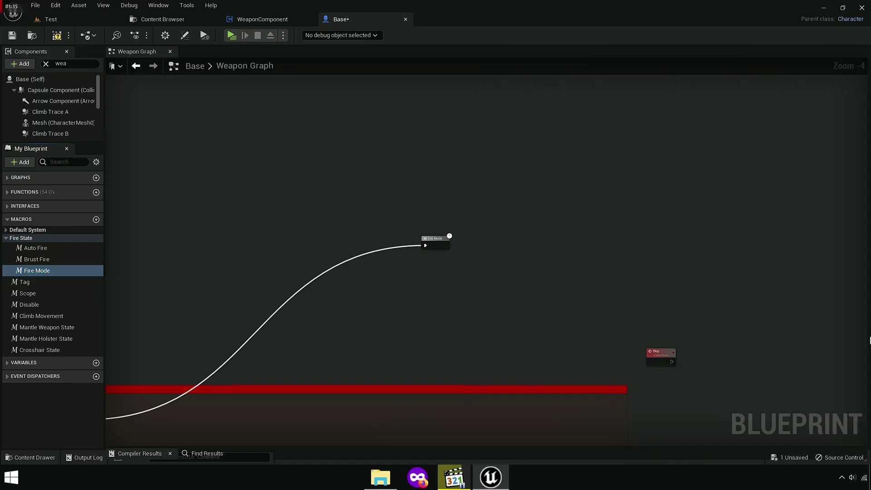
{"action": "left_click_drag", "start_coordinate": [661, 363], "coordinate": [422, 339]}
{"action": "right_click_drag", "start_coordinate": [385, 341], "coordinate": [520, 295]}
{"action": "left_click_drag", "start_coordinate": [559, 291], "coordinate": [524, 201]}
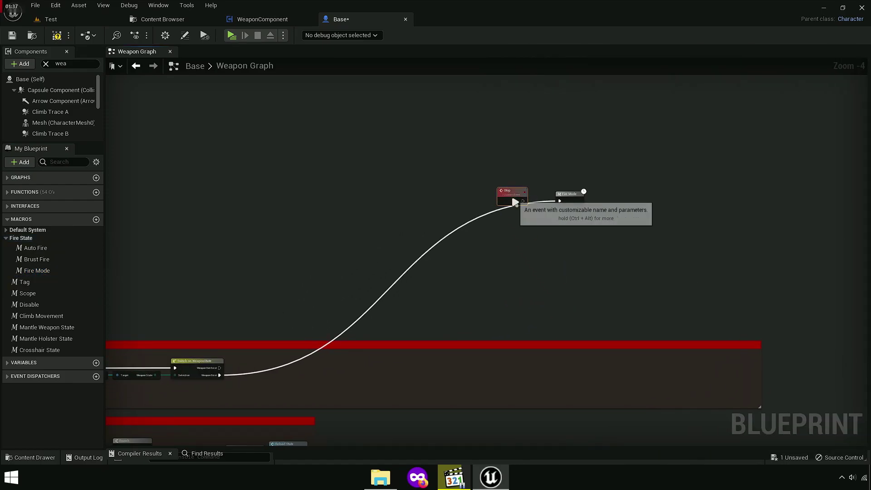
{"action": "scroll", "coordinate": [553, 208], "scroll_direction": "up", "scroll_amount": 4}
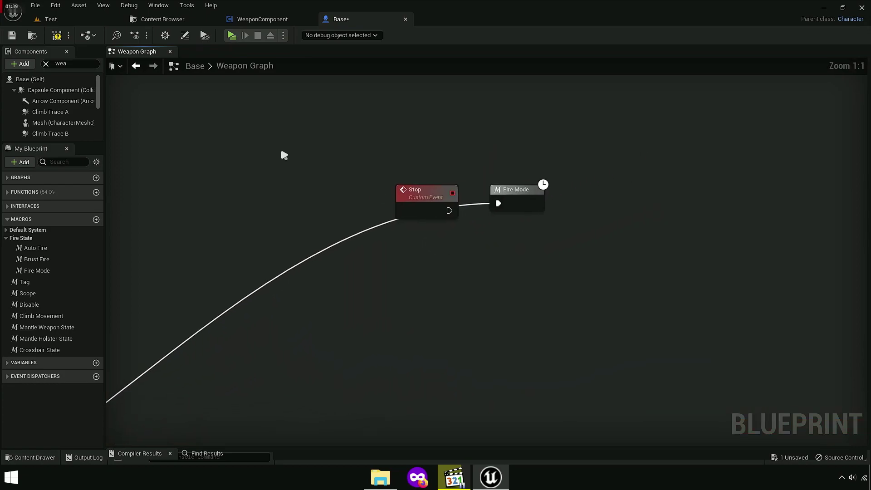
{"action": "double_click", "coordinate": [525, 189]}
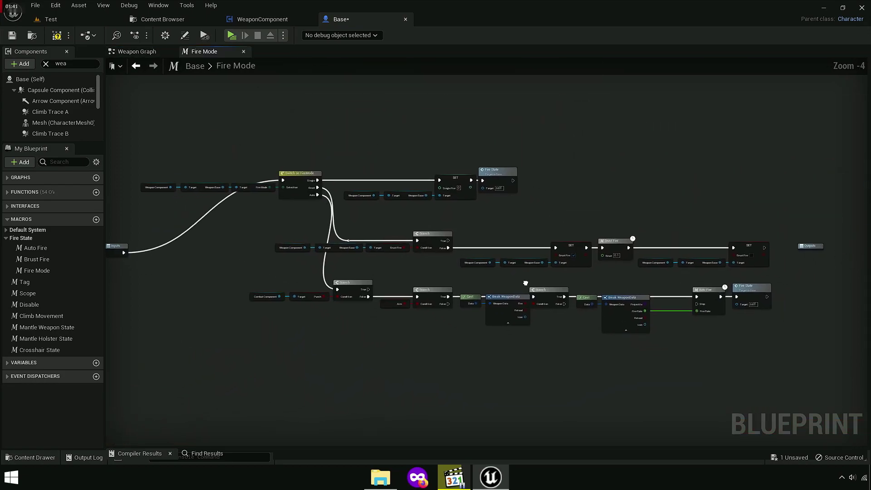
Step: Position the Inputs node by the Switch and Outputs between Break WeaponData and Auto Fire
{"action": "left_click_drag", "start_coordinate": [236, 232], "coordinate": [227, 168]}
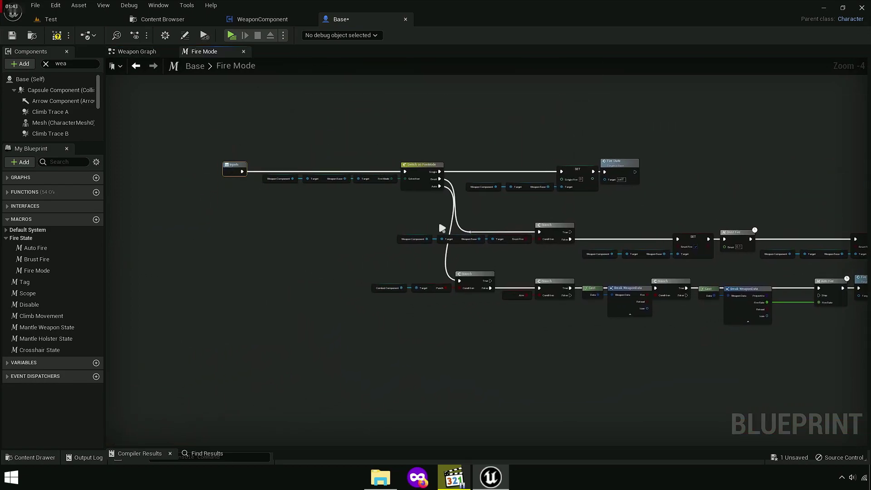
{"action": "right_click_drag", "start_coordinate": [442, 227], "coordinate": [127, 191]}
{"action": "scroll", "coordinate": [592, 233], "scroll_direction": "up", "scroll_amount": 4}
{"action": "scroll", "coordinate": [592, 233], "scroll_direction": "up", "scroll_amount": 3}
{"action": "mouse_move", "coordinate": [741, 120]}
{"action": "left_mouse_down"}
{"action": "mouse_move", "coordinate": [679, 274]}
{"action": "mouse_move", "coordinate": [345, 381]}
{"action": "left_mouse_up"}
{"action": "right_click_drag", "start_coordinate": [336, 395], "coordinate": [513, 307]}
{"action": "left_click_drag", "start_coordinate": [511, 299], "coordinate": [499, 213]}
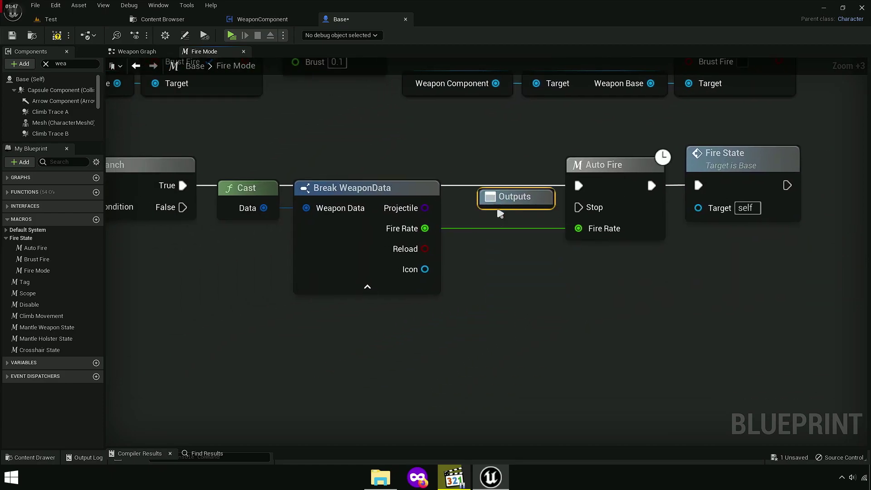
{"action": "left_click_drag", "start_coordinate": [588, 211], "coordinate": [607, 325]}
Step: Move the Outputs node below Fire State and frame the switch with its three branches
{"action": "left_click", "coordinate": [137, 51]}
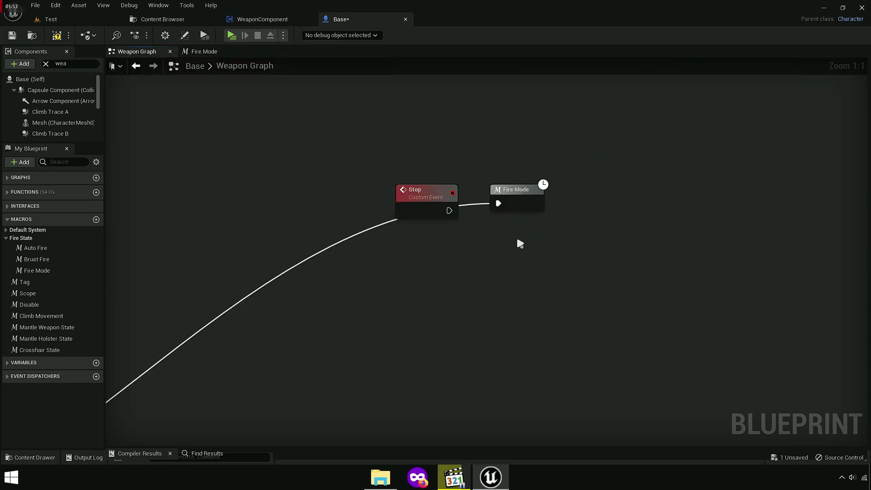
{"action": "left_click", "coordinate": [225, 54]}
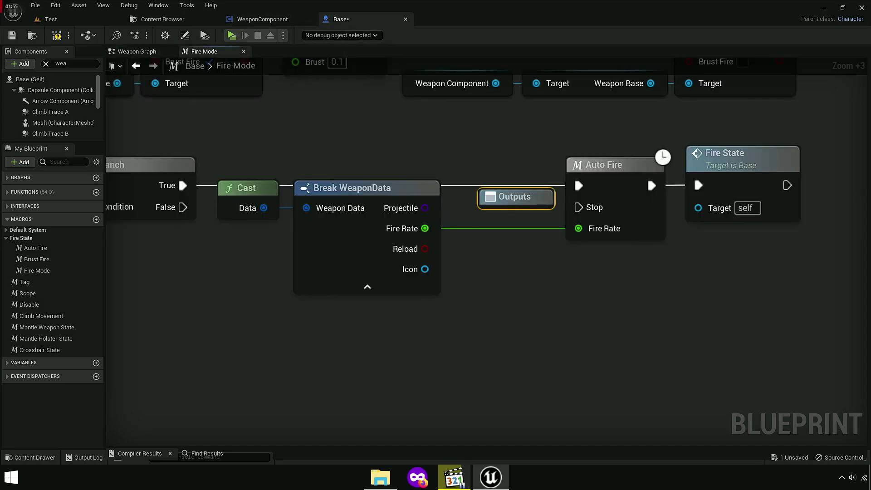
{"action": "left_click_drag", "start_coordinate": [457, 239], "coordinate": [729, 347]}
{"action": "scroll", "coordinate": [735, 282], "scroll_direction": "down", "scroll_amount": 8}
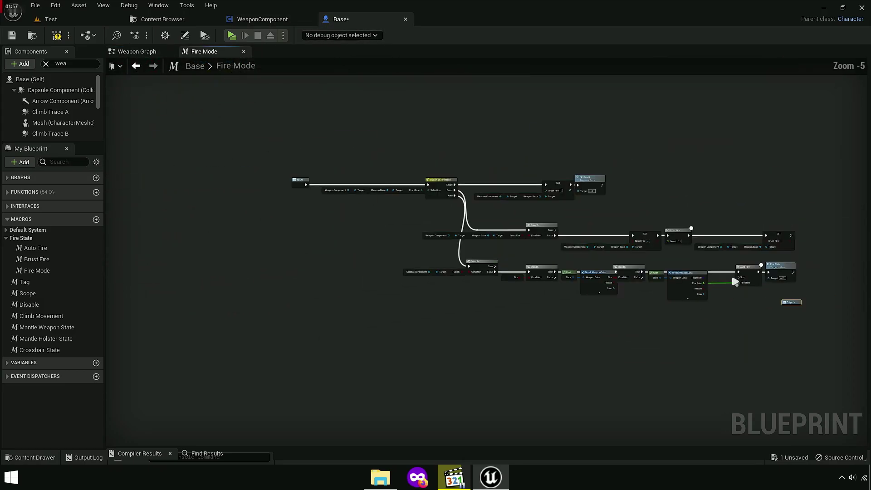
{"action": "scroll", "coordinate": [449, 274], "scroll_direction": "up", "scroll_amount": 3}
{"action": "right_click_drag", "start_coordinate": [447, 274], "coordinate": [260, 336]}
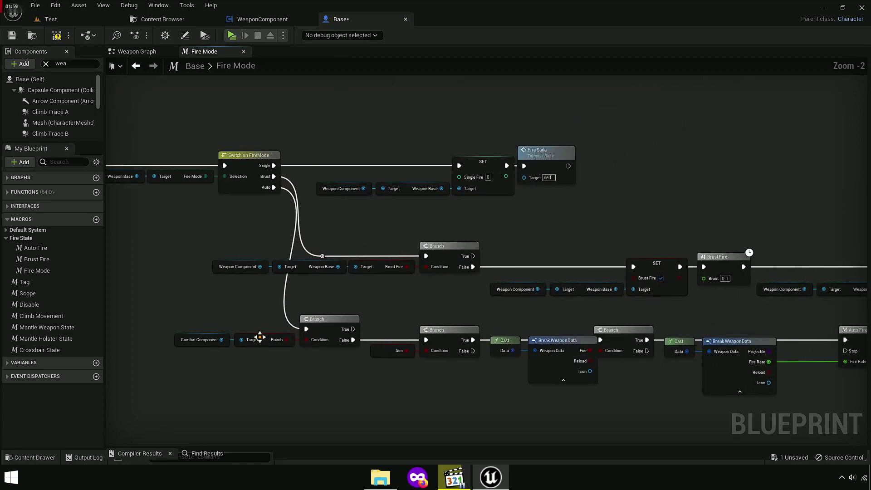
{"action": "right_click_drag", "start_coordinate": [316, 270], "coordinate": [211, 289]}
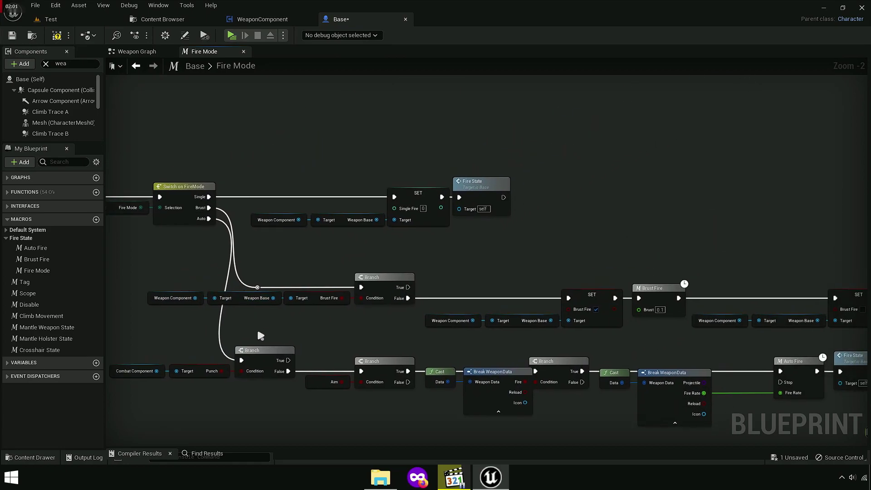
{"action": "scroll", "coordinate": [252, 319], "scroll_direction": "down", "scroll_amount": 2}
{"action": "right_click_drag", "start_coordinate": [253, 320], "coordinate": [382, 316]}
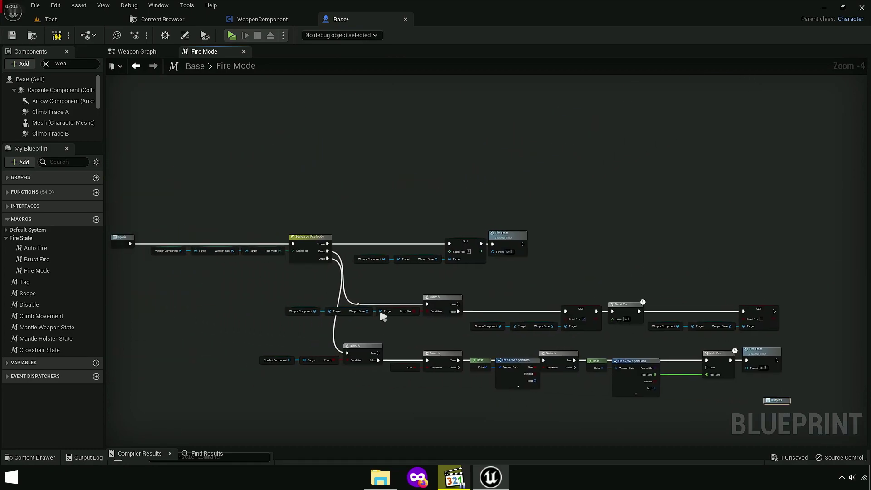
{"action": "scroll", "coordinate": [383, 316], "scroll_direction": "up", "scroll_amount": 2}
Step: Wrap the single-fire SET and Fire State nodes in a 'Single Fire' comment
{"action": "left_click_drag", "start_coordinate": [366, 207], "coordinate": [609, 260]}
{"action": "key", "text": "c"}
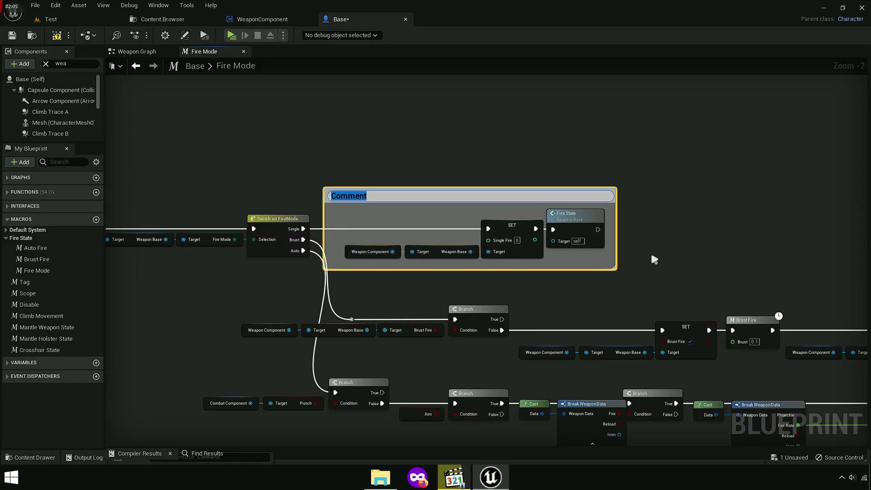
{"action": "type", "text": "Single Fire"}
{"action": "key", "text": "Return"}
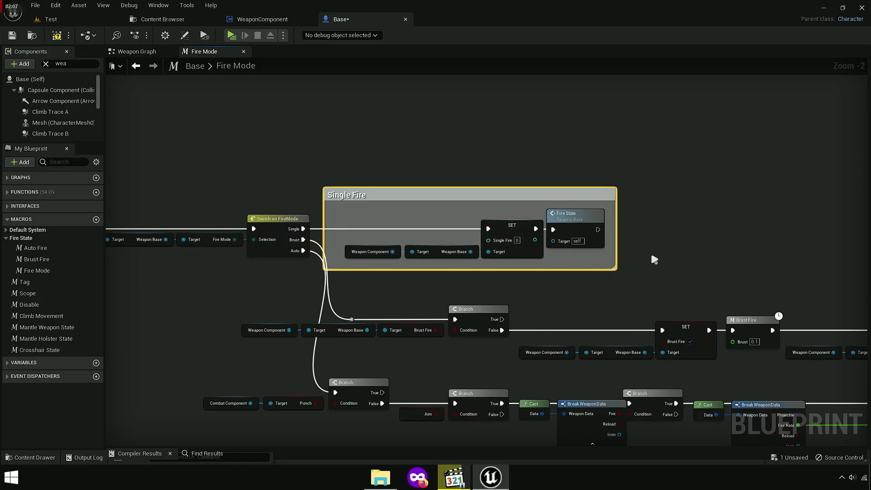
Step: Place the burst-fire row below Single Fire and wrap it in a 'Brust Fire' comment
{"action": "right_click_drag", "start_coordinate": [650, 251], "coordinate": [585, 241]}
{"action": "scroll", "coordinate": [292, 320], "scroll_direction": "down", "scroll_amount": 2}
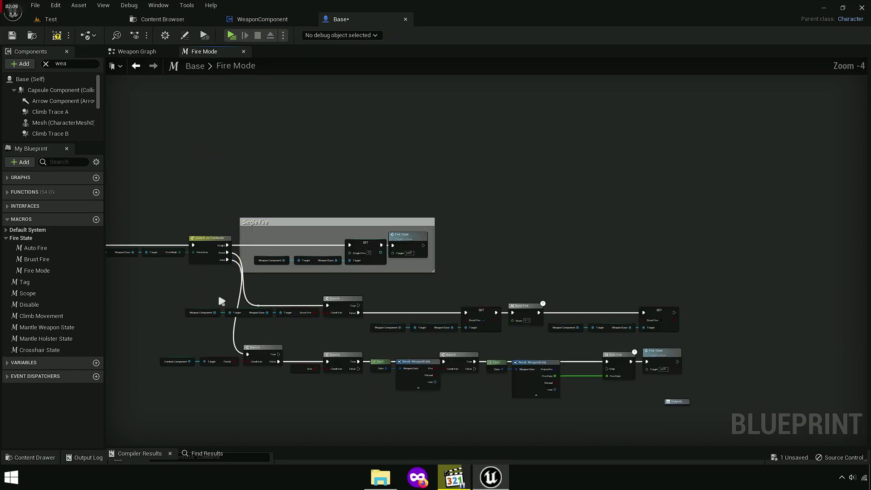
{"action": "left_click_drag", "start_coordinate": [192, 295], "coordinate": [750, 335]}
{"action": "left_click_drag", "start_coordinate": [571, 320], "coordinate": [651, 318]}
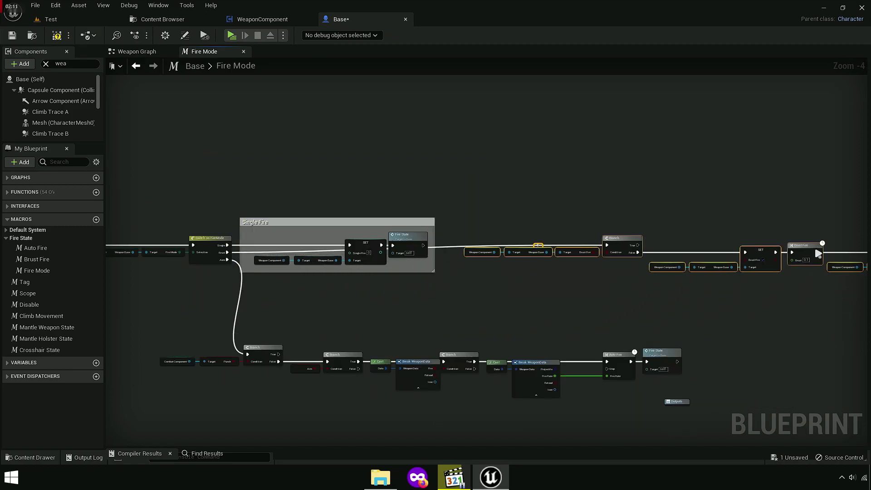
{"action": "left_click_drag", "start_coordinate": [578, 310], "coordinate": [534, 319]}
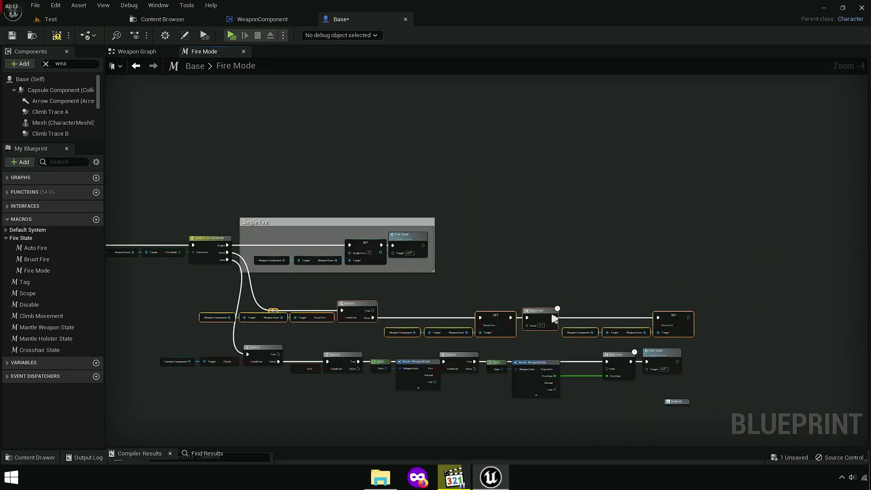
{"action": "key", "text": "c"}
{"action": "type", "text": "Brust F"}
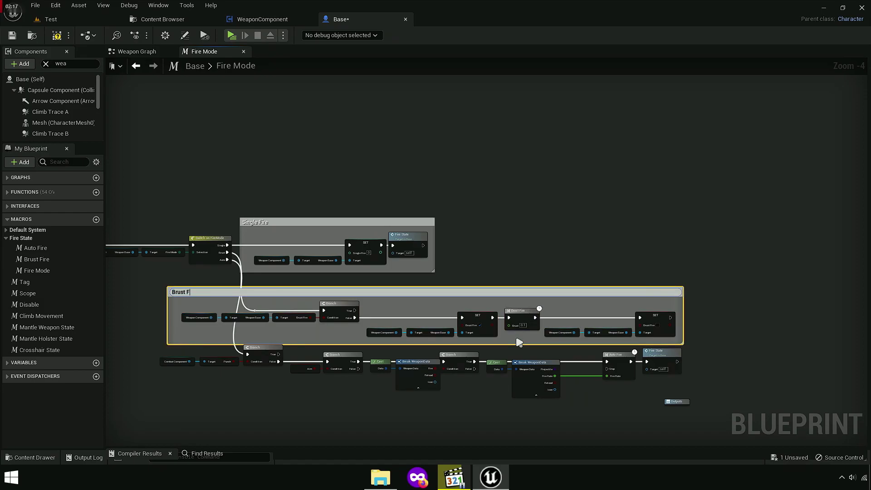
{"action": "type", "text": "ire"}
{"action": "key", "text": "Return"}
Step: Wrap the auto-fire row in an 'Auto Fire' comment and nudge it up under Brust Fire
{"action": "scroll", "coordinate": [401, 311], "scroll_direction": "down", "scroll_amount": 1}
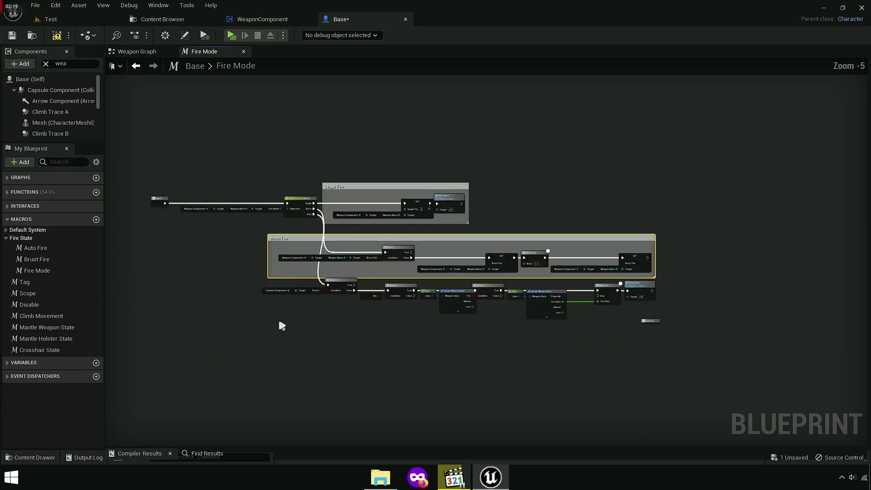
{"action": "mouse_move", "coordinate": [265, 323]}
{"action": "left_mouse_down"}
{"action": "mouse_move", "coordinate": [671, 293]}
{"action": "mouse_move", "coordinate": [662, 325]}
{"action": "left_mouse_up"}
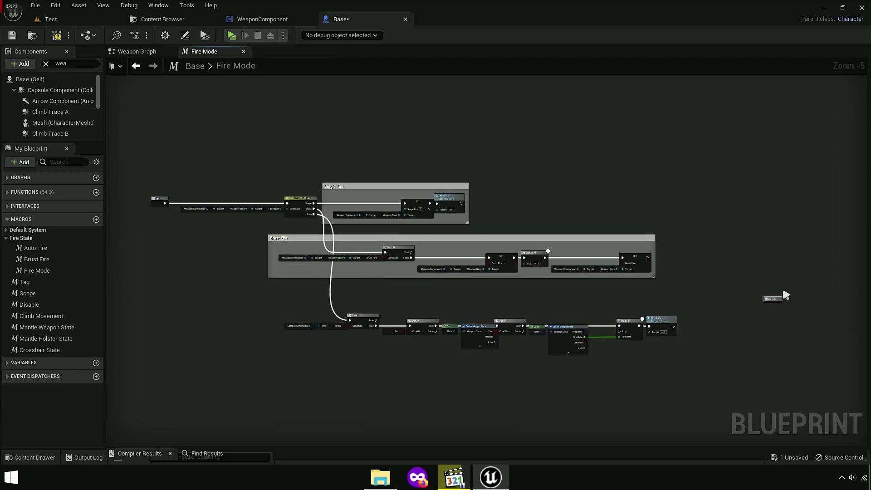
{"action": "left_click_drag", "start_coordinate": [290, 308], "coordinate": [289, 308]}
{"action": "key", "text": "c"}
{"action": "type", "text": "Auto Fire"}
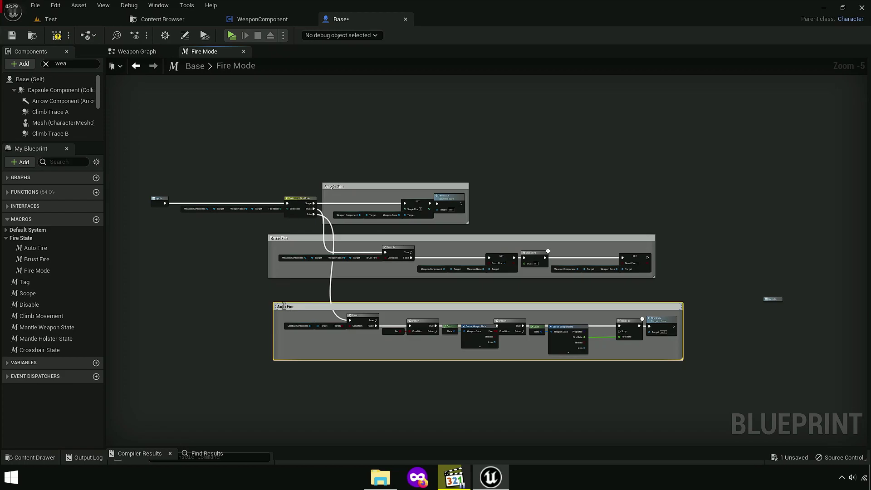
{"action": "left_click", "coordinate": [291, 385]}
{"action": "right_click_drag", "start_coordinate": [383, 347], "coordinate": [343, 370]}
{"action": "left_click_drag", "start_coordinate": [336, 328], "coordinate": [331, 318]}
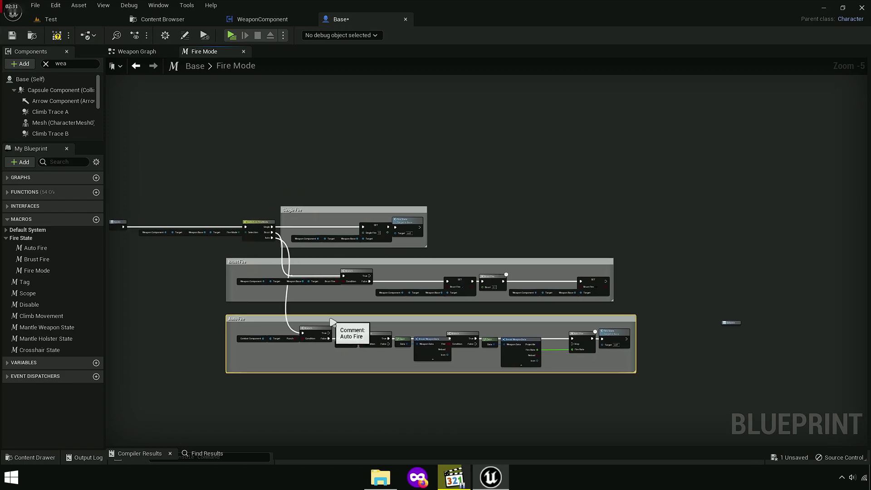
{"action": "scroll", "coordinate": [284, 321], "scroll_direction": "up", "scroll_amount": 3}
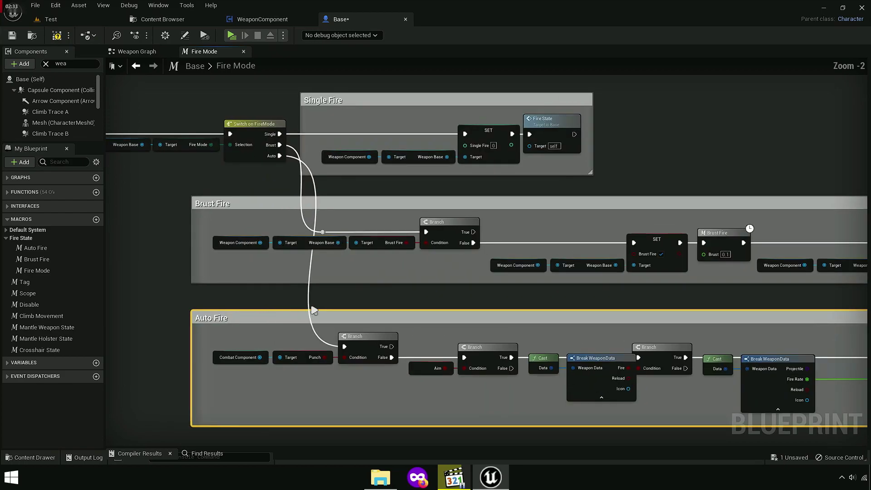
{"action": "right_click_drag", "start_coordinate": [342, 285], "coordinate": [372, 277]}
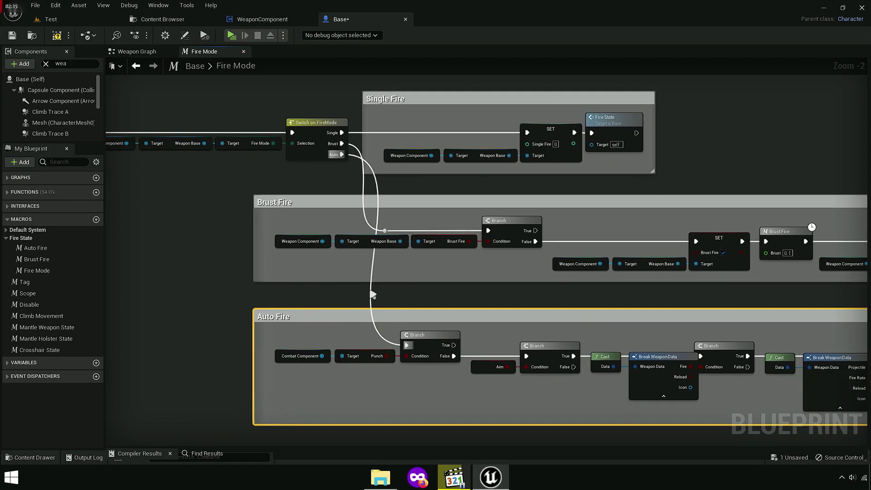
Step: Add reroute points to the Auto wire so it bends left of the Brust Fire box into Auto Fire
{"action": "left_click", "coordinate": [376, 295]}
{"action": "double_click", "coordinate": [373, 296]}
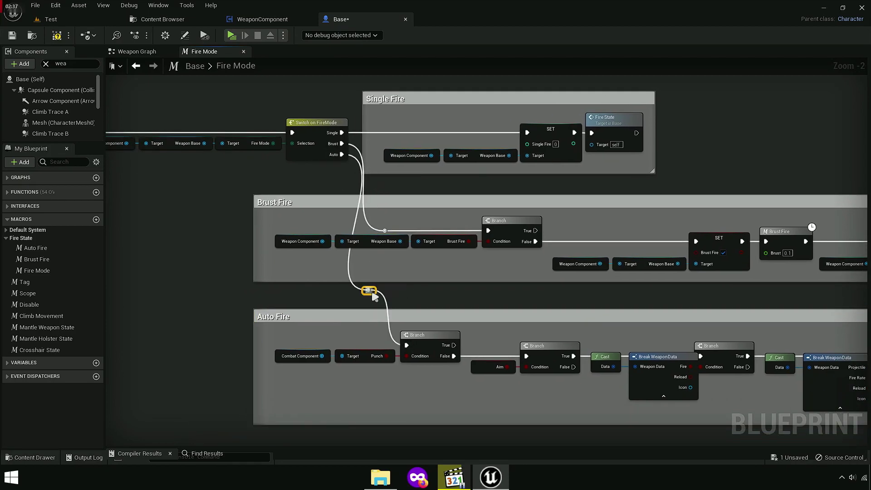
{"action": "left_click_drag", "start_coordinate": [368, 290], "coordinate": [244, 187]}
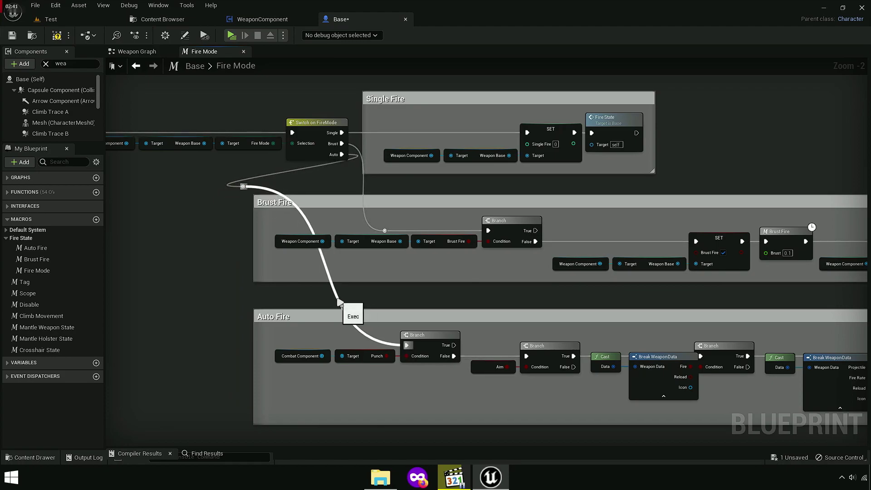
{"action": "double_click", "coordinate": [336, 297]}
{"action": "left_click_drag", "start_coordinate": [336, 298], "coordinate": [273, 346]}
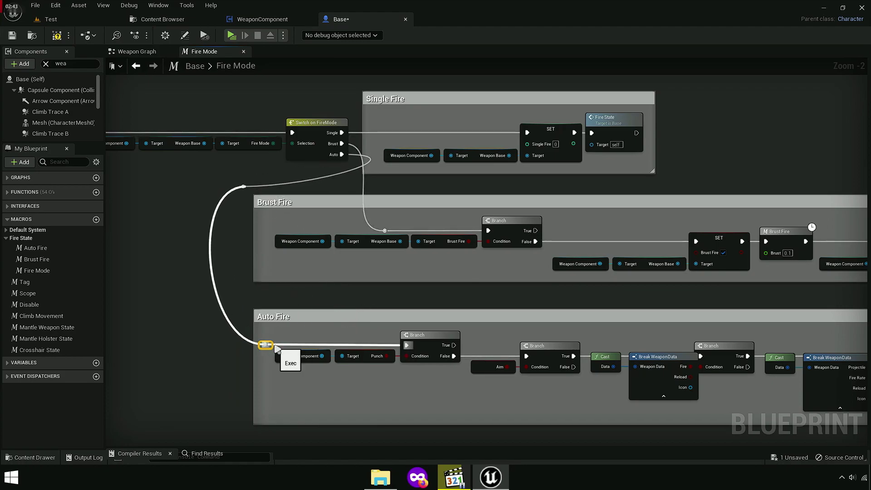
{"action": "left_click_drag", "start_coordinate": [250, 190], "coordinate": [275, 183]}
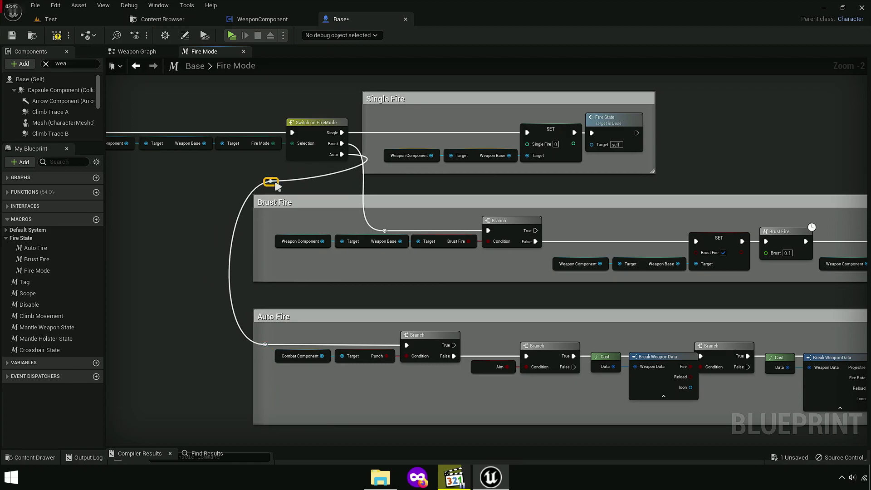
{"action": "double_click", "coordinate": [350, 164]}
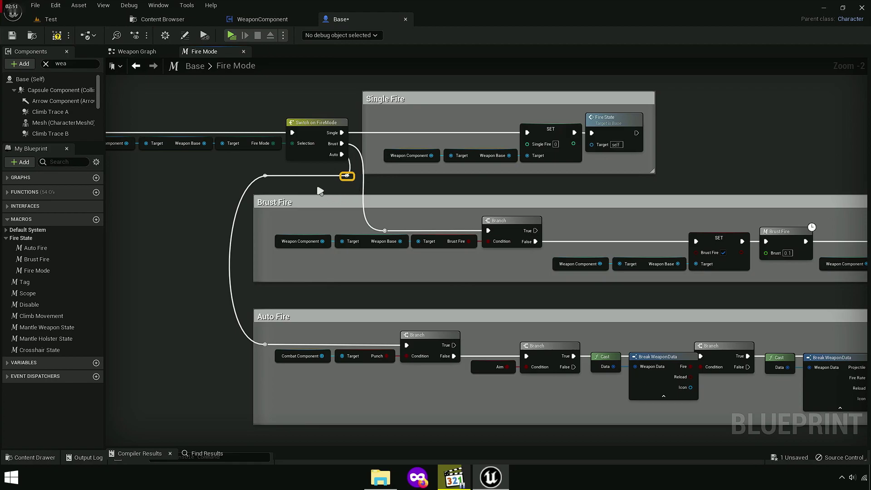
Step: Select the Brust Fire box and the Auto Fire box with its nodes
{"action": "mouse_move", "coordinate": [340, 317]}
{"action": "right_mouse_down"}
{"action": "mouse_move", "coordinate": [414, 360]}
{"action": "mouse_move", "coordinate": [379, 293]}
{"action": "right_mouse_up"}
{"action": "scroll", "coordinate": [333, 258], "scroll_direction": "down", "scroll_amount": 1}
{"action": "scroll", "coordinate": [333, 258], "scroll_direction": "down", "scroll_amount": 1}
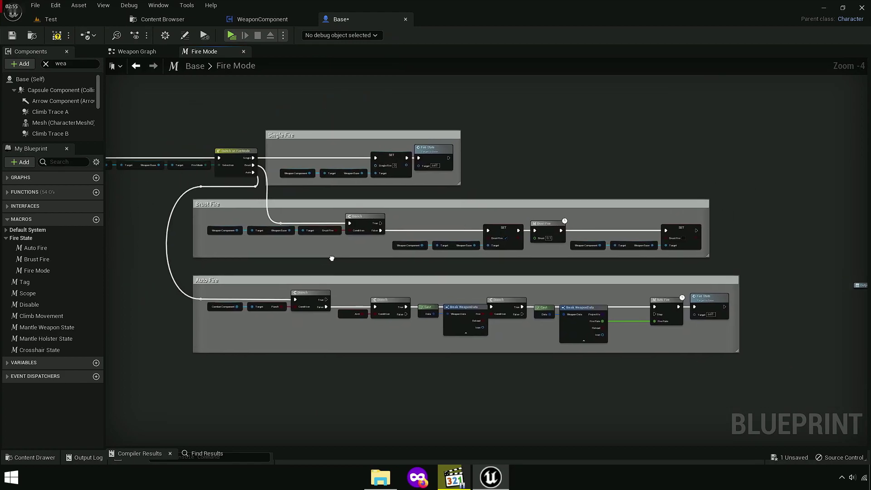
{"action": "left_click", "coordinate": [302, 202]}
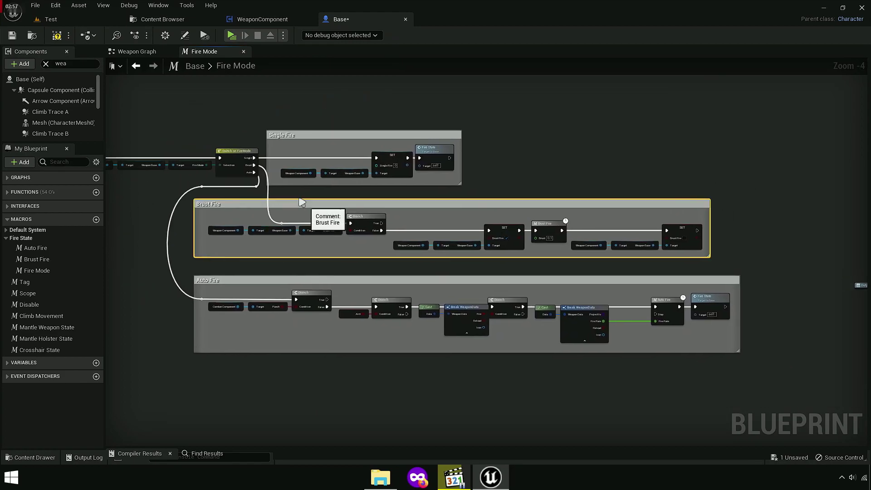
{"action": "left_click_drag", "start_coordinate": [163, 294], "coordinate": [451, 360]}
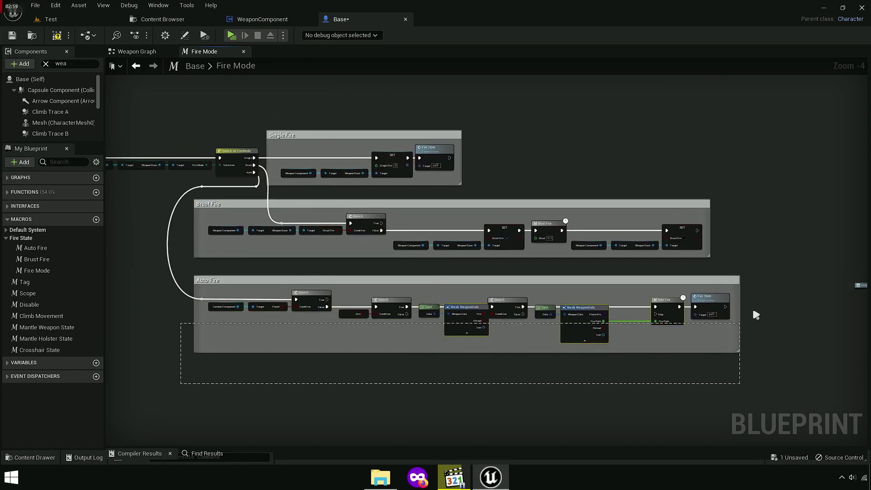
{"action": "left_click_drag", "start_coordinate": [755, 315], "coordinate": [779, 273]}
{"action": "mouse_move", "coordinate": [775, 312]}
{"action": "right_mouse_down"}
{"action": "mouse_move", "coordinate": [679, 298]}
{"action": "mouse_move", "coordinate": [839, 294]}
{"action": "right_mouse_up"}
Step: Connect Auto Fire's Stop pin to a new Stop macro input
{"action": "scroll", "coordinate": [182, 144], "scroll_direction": "up", "scroll_amount": 2}
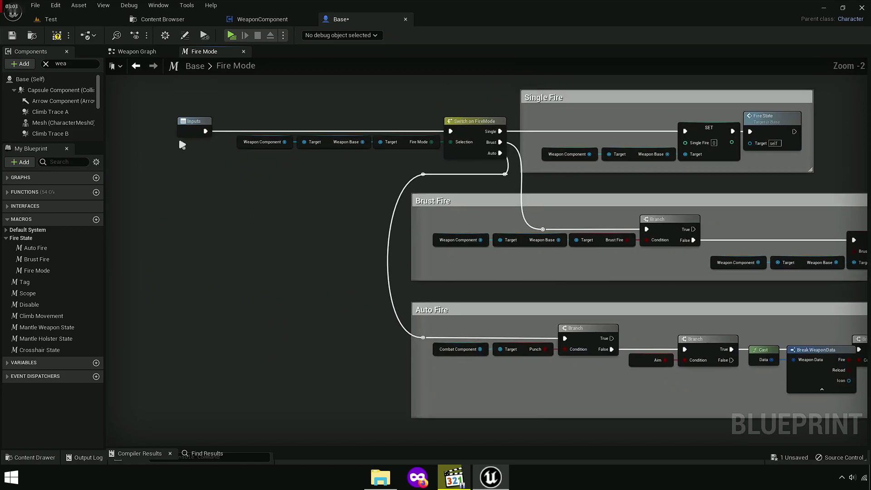
{"action": "right_click_drag", "start_coordinate": [402, 228], "coordinate": [157, 206]}
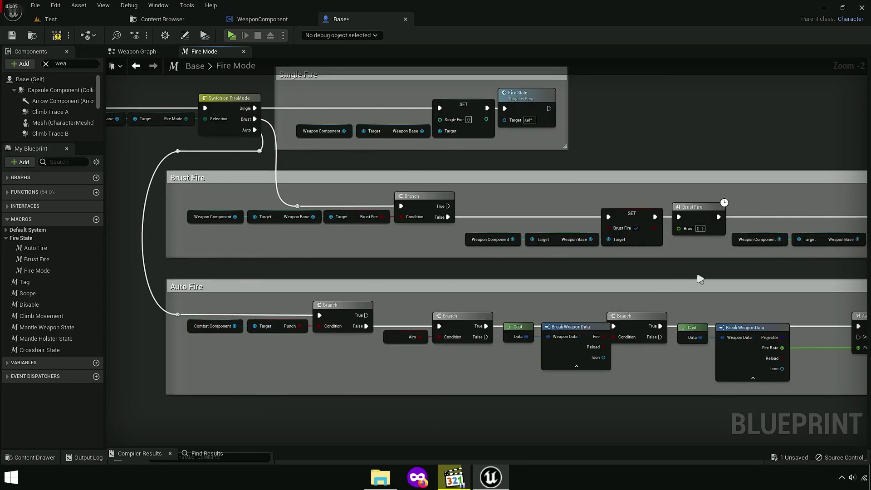
{"action": "right_click_drag", "start_coordinate": [844, 327], "coordinate": [681, 305]}
{"action": "left_click_drag", "start_coordinate": [612, 317], "coordinate": [462, 140]}
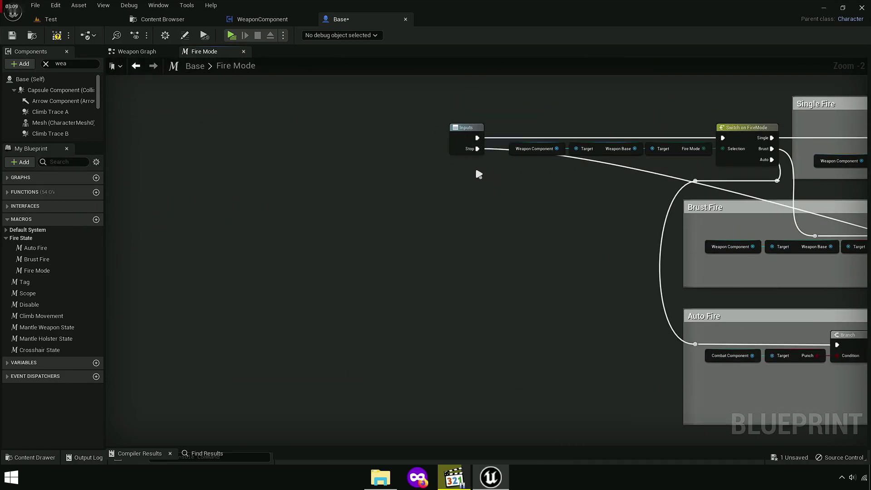
Step: Move the Stop wire's reroute point beneath the Brust Fire and Auto Fire boxes
{"action": "right_click_drag", "start_coordinate": [512, 180], "coordinate": [200, 136]}
{"action": "right_click_drag", "start_coordinate": [658, 272], "coordinate": [473, 204]}
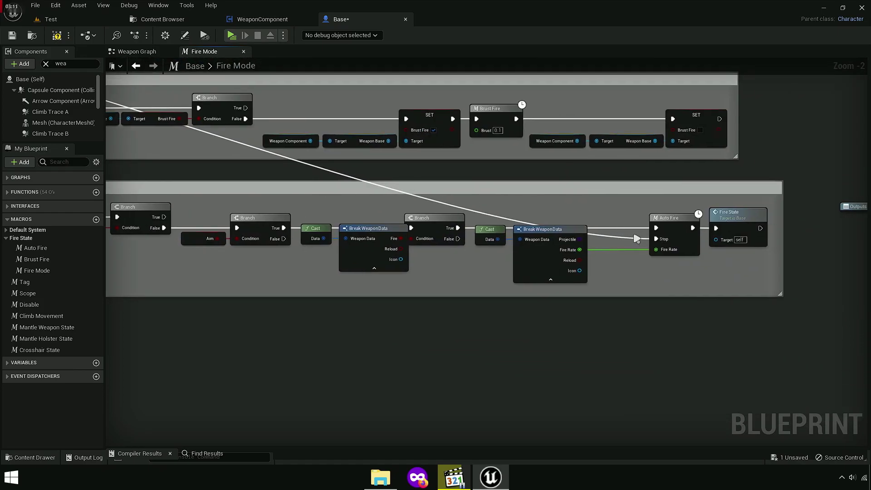
{"action": "scroll", "coordinate": [626, 243], "scroll_direction": "down", "scroll_amount": 3}
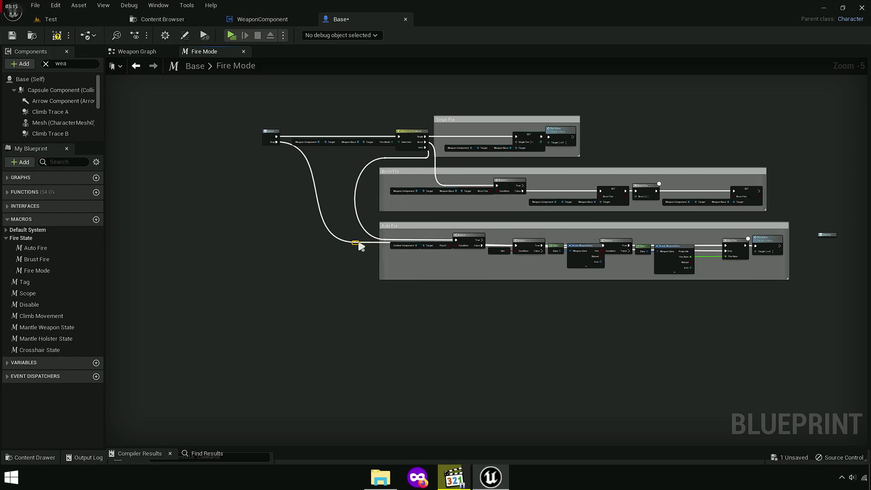
{"action": "mouse_move", "coordinate": [670, 309]}
{"action": "left_mouse_down"}
{"action": "mouse_move", "coordinate": [674, 292]}
{"action": "mouse_move", "coordinate": [338, 297]}
{"action": "left_mouse_up"}
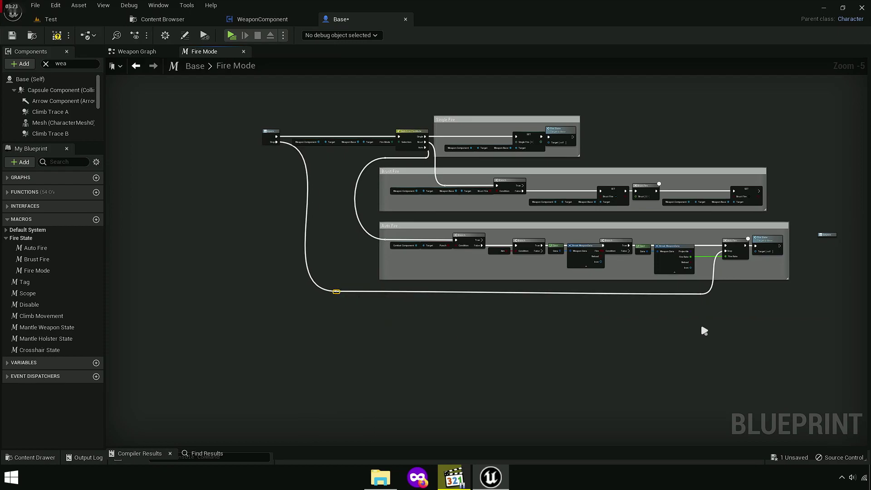
{"action": "left_click", "coordinate": [712, 302]}
Step: Zoom and pan around the Fire Mode macro to review the Stop wire routing
{"action": "scroll", "coordinate": [730, 309], "scroll_direction": "up", "scroll_amount": 3}
{"action": "scroll", "coordinate": [795, 334], "scroll_direction": "down", "scroll_amount": 3}
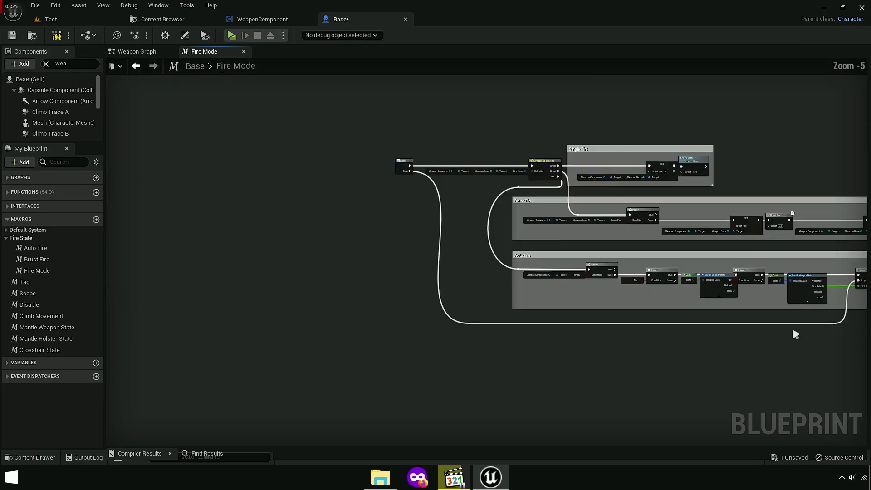
{"action": "right_click_drag", "start_coordinate": [549, 368], "coordinate": [468, 361]}
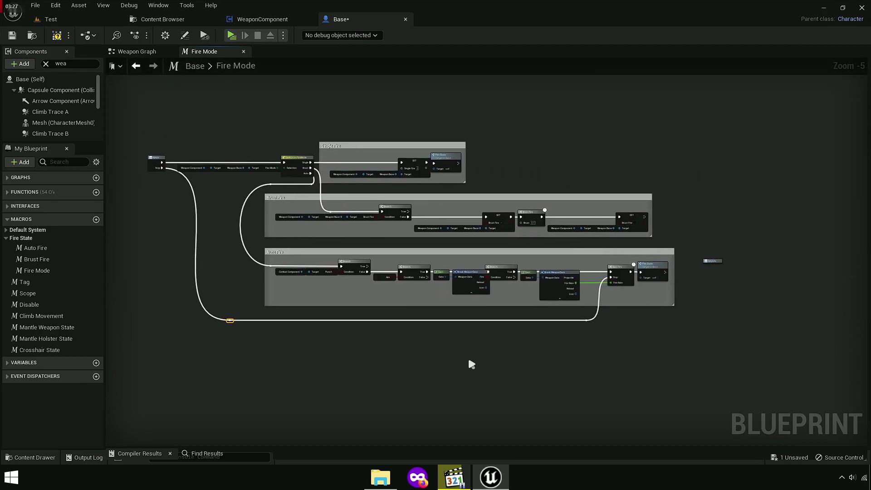
{"action": "scroll", "coordinate": [604, 327], "scroll_direction": "up", "scroll_amount": 2}
{"action": "scroll", "coordinate": [607, 345], "scroll_direction": "down", "scroll_amount": 2}
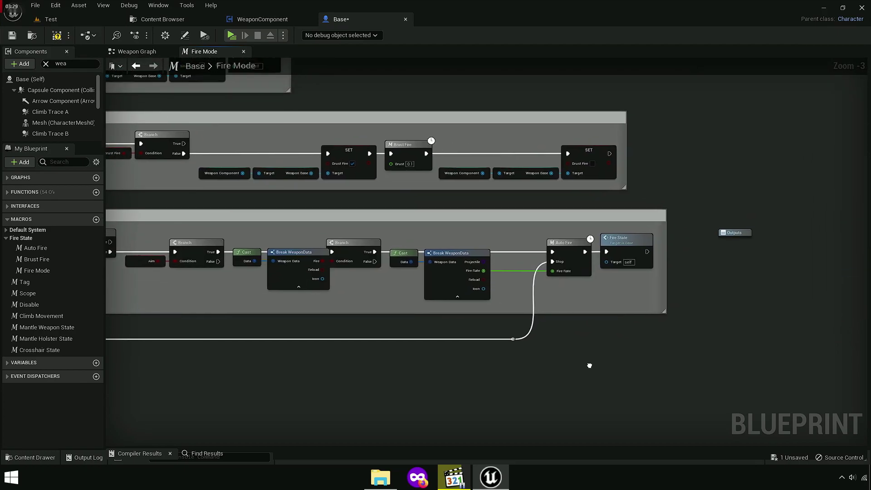
{"action": "scroll", "coordinate": [626, 354], "scroll_direction": "down", "scroll_amount": 2}
{"action": "right_click_drag", "start_coordinate": [642, 349], "coordinate": [648, 345]}
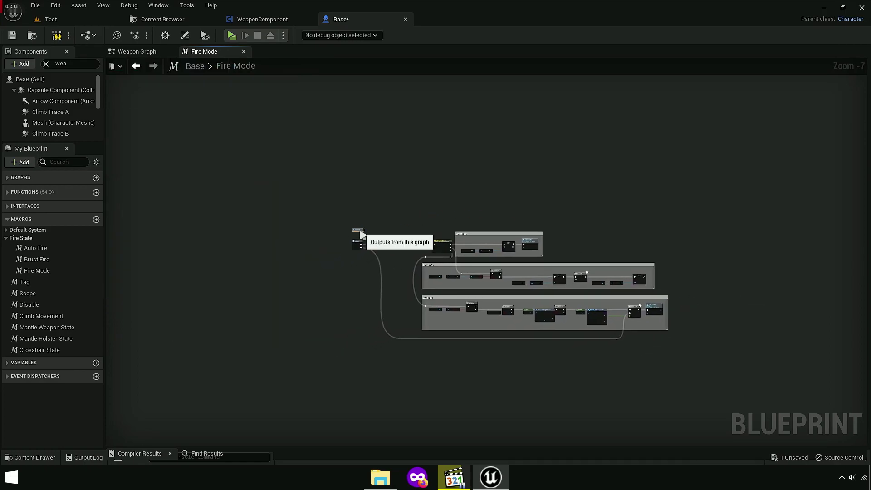
{"action": "scroll", "coordinate": [361, 236], "scroll_direction": "up", "scroll_amount": 8}
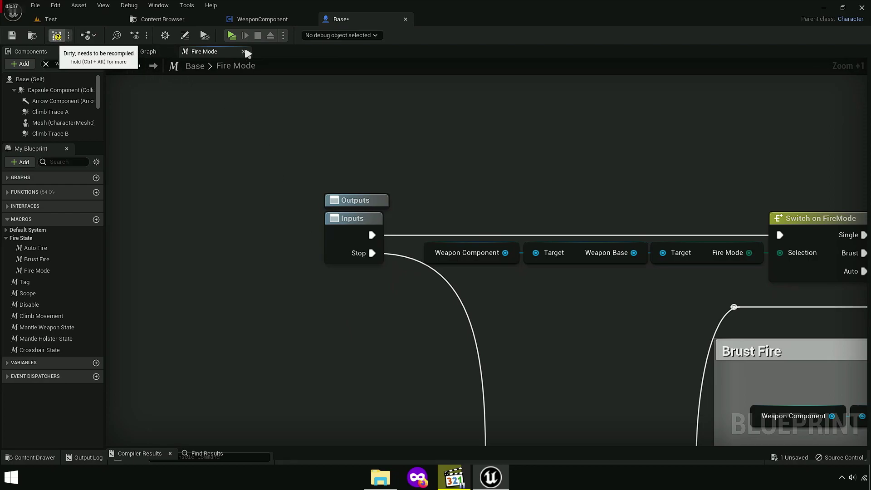
Step: Compile, then wire the Stop event directly into Fire Mode's Stop input in the Weapon Graph
{"action": "key", "text": "F7"}
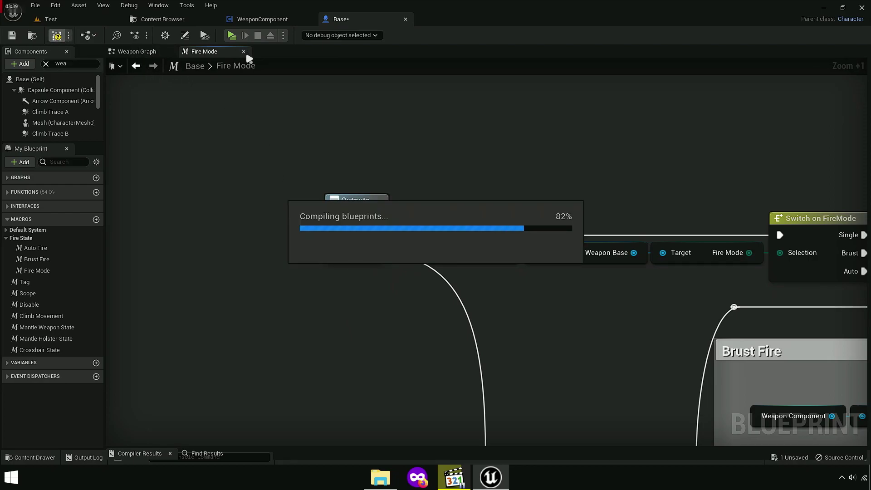
{"action": "left_click", "coordinate": [243, 52]}
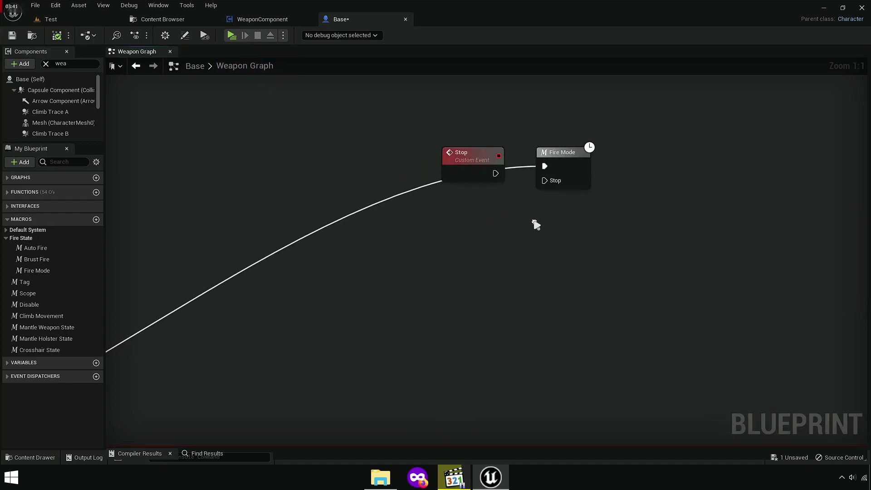
{"action": "left_click_drag", "start_coordinate": [490, 171], "coordinate": [571, 191]}
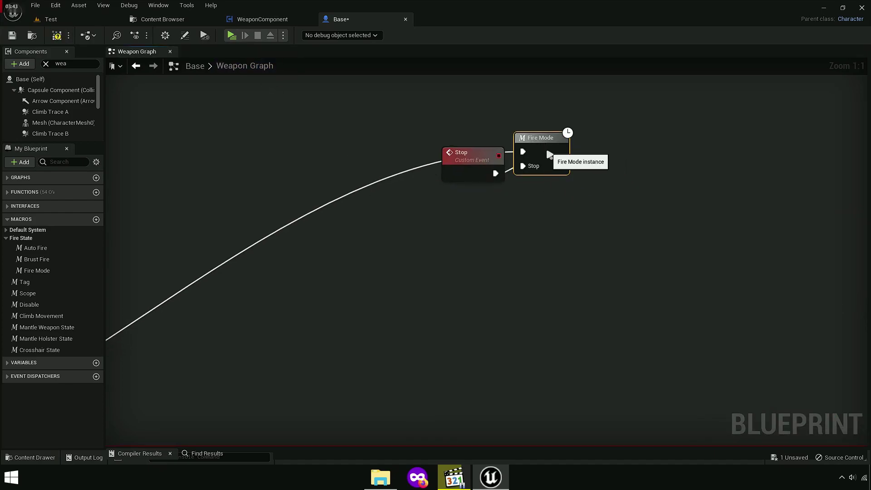
Step: Move the Stop and Fire Mode nodes into Fire State, after Switch on WeaponState
{"action": "scroll", "coordinate": [504, 136], "scroll_direction": "down", "scroll_amount": 4}
{"action": "left_click_drag", "start_coordinate": [504, 105], "coordinate": [229, 291]}
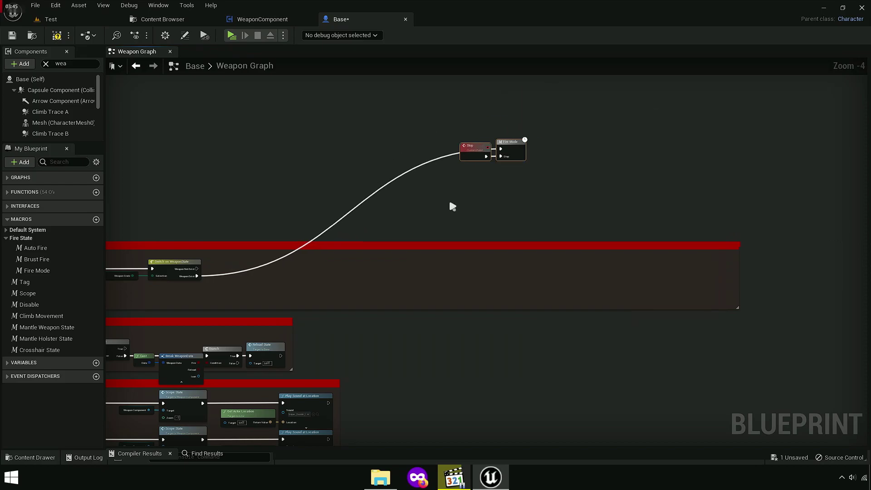
{"action": "right_click_drag", "start_coordinate": [229, 290], "coordinate": [387, 267]}
{"action": "scroll", "coordinate": [387, 268], "scroll_direction": "up", "scroll_amount": 3}
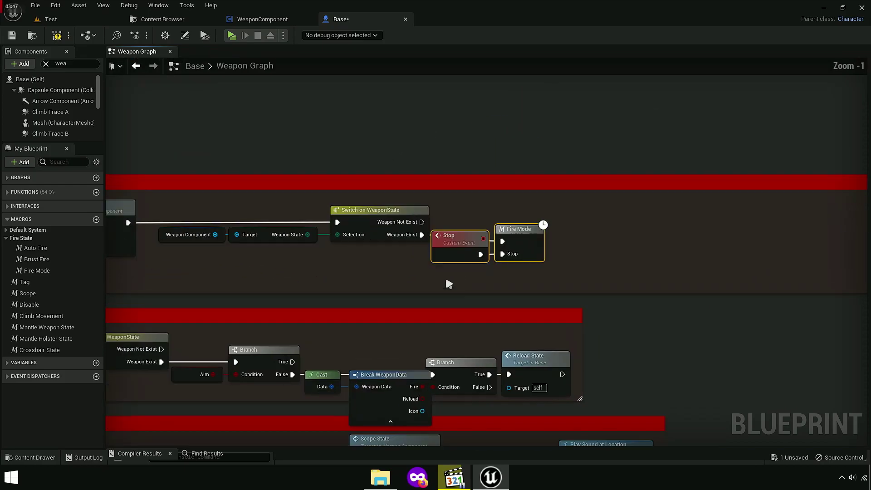
{"action": "scroll", "coordinate": [487, 245], "scroll_direction": "down", "scroll_amount": 3}
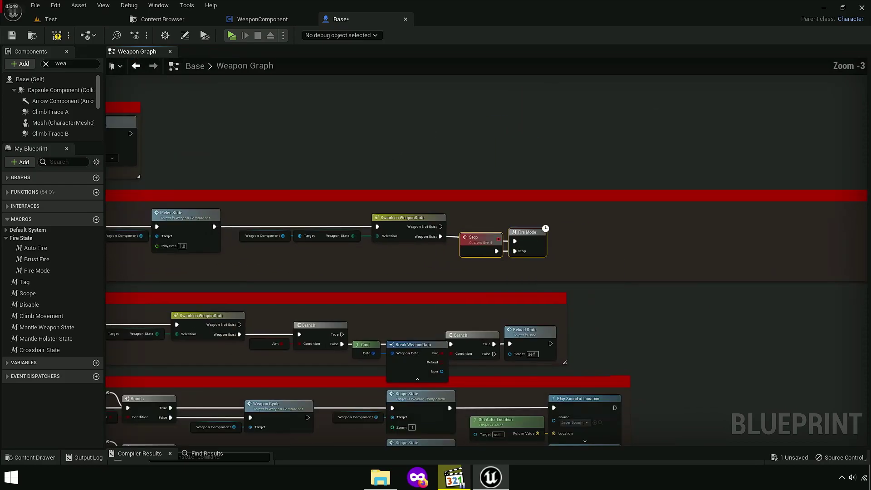
Step: Narrow the Fire State comment box from the right and recompile the Blueprint
{"action": "right_click_drag", "start_coordinate": [413, 254], "coordinate": [669, 260]}
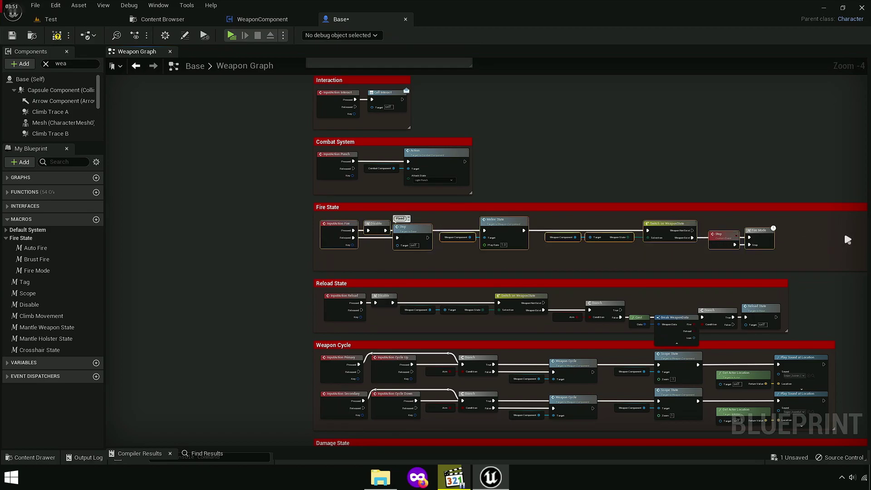
{"action": "mouse_move", "coordinate": [844, 230]}
{"action": "right_mouse_down"}
{"action": "mouse_move", "coordinate": [632, 252]}
{"action": "mouse_move", "coordinate": [864, 259]}
{"action": "mouse_move", "coordinate": [702, 260]}
{"action": "right_mouse_up"}
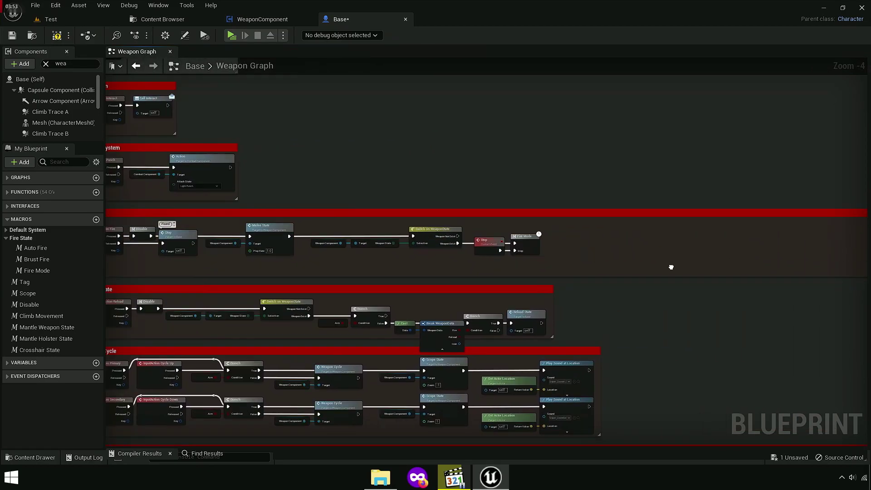
{"action": "scroll", "coordinate": [776, 261], "scroll_direction": "down", "scroll_amount": 2}
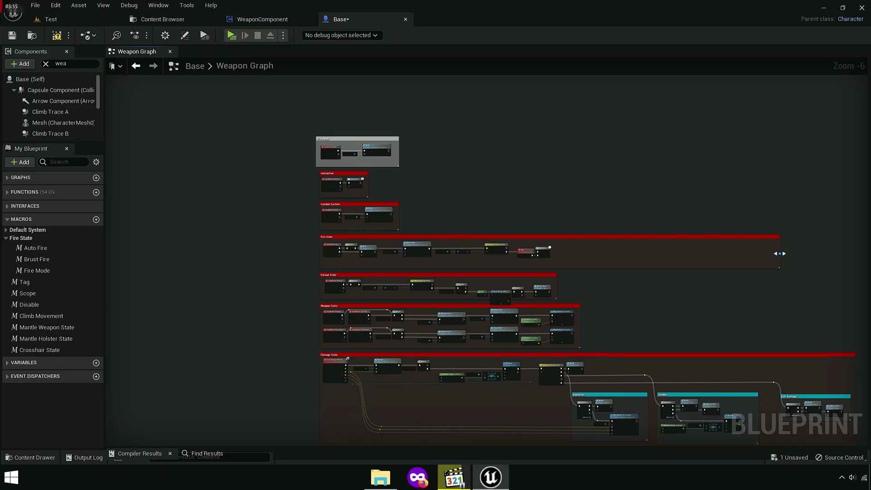
{"action": "left_click_drag", "start_coordinate": [778, 252], "coordinate": [520, 263]}
{"action": "scroll", "coordinate": [530, 271], "scroll_direction": "up", "scroll_amount": 4}
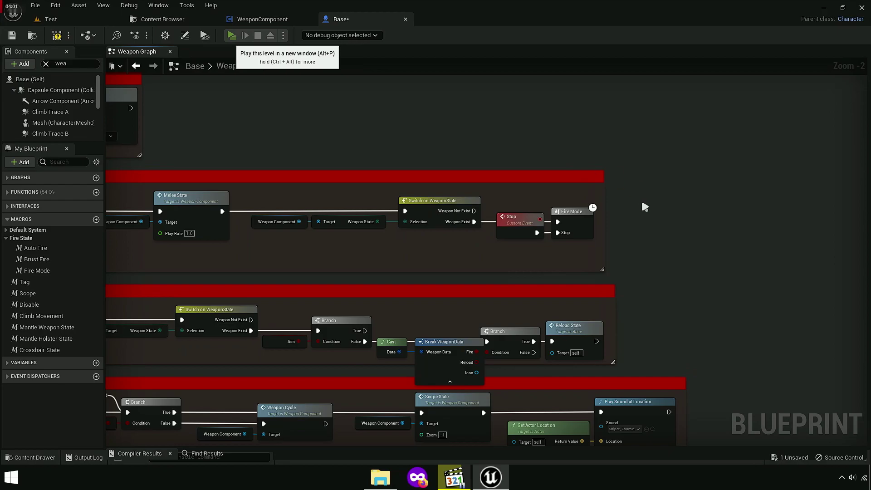
{"action": "key", "text": "F7"}
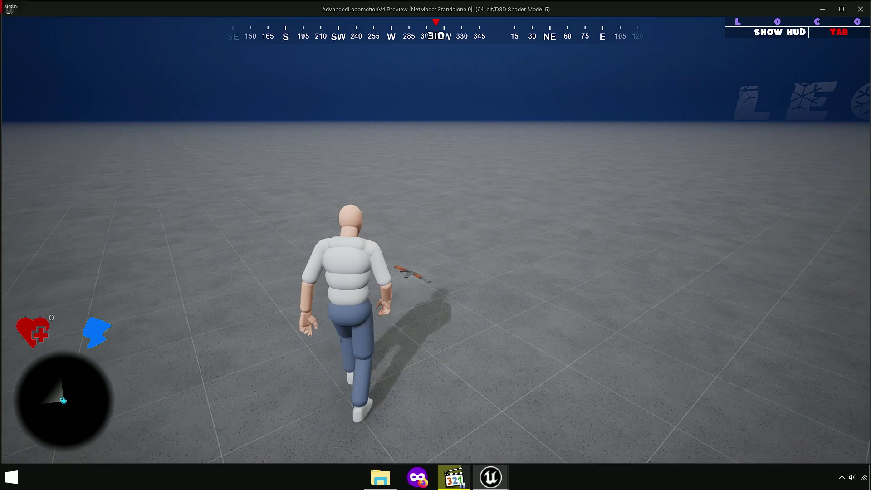
Step: Pick up the AK47, aim, and fire single shots and a burst
{"action": "key", "text": "e"}
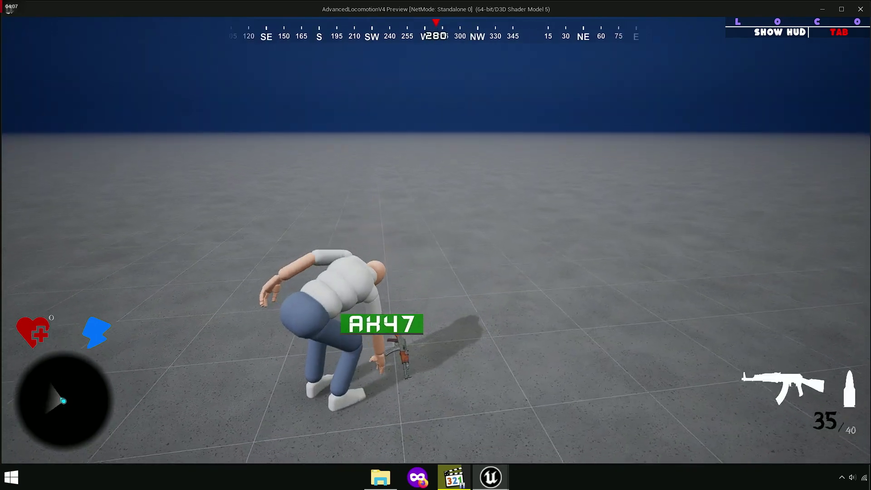
{"action": "right_click", "coordinate": [435, 240]}
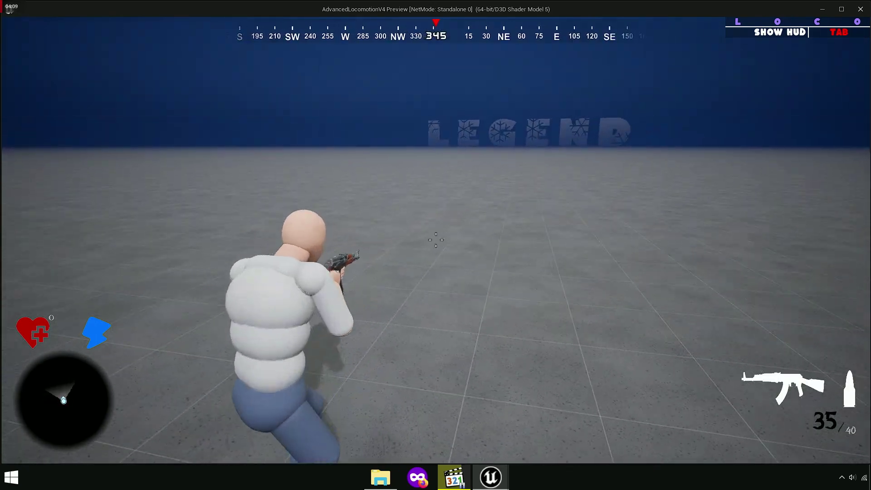
{"action": "left_click", "coordinate": [436, 240]}
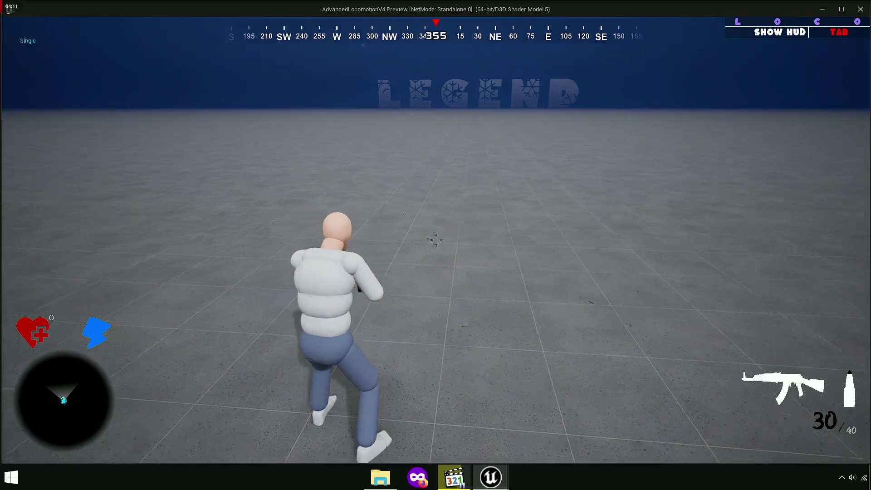
{"action": "left_click", "coordinate": [435, 239]}
{"action": "left_click", "coordinate": [436, 239]}
{"action": "left_click", "coordinate": [435, 240]}
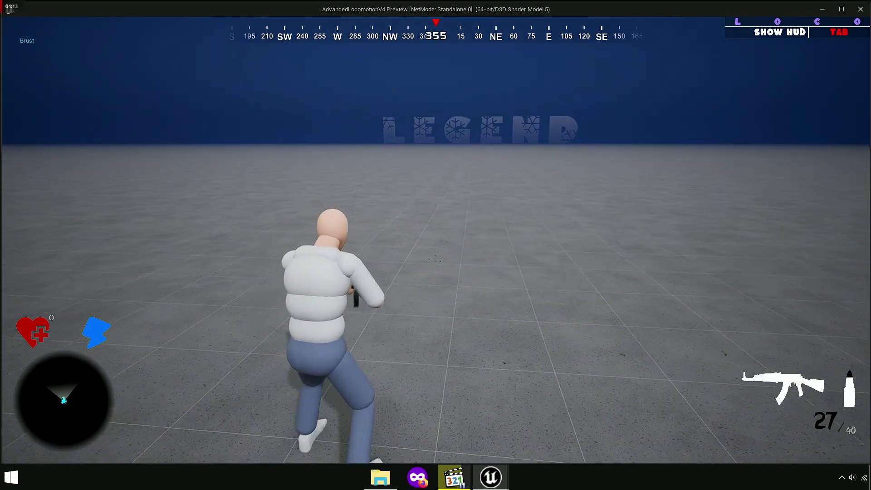
{"action": "left_click", "coordinate": [435, 239]}
Step: Fire the AK47 on full Auto, then switch back to Single and fire again
{"action": "key", "text": "b"}
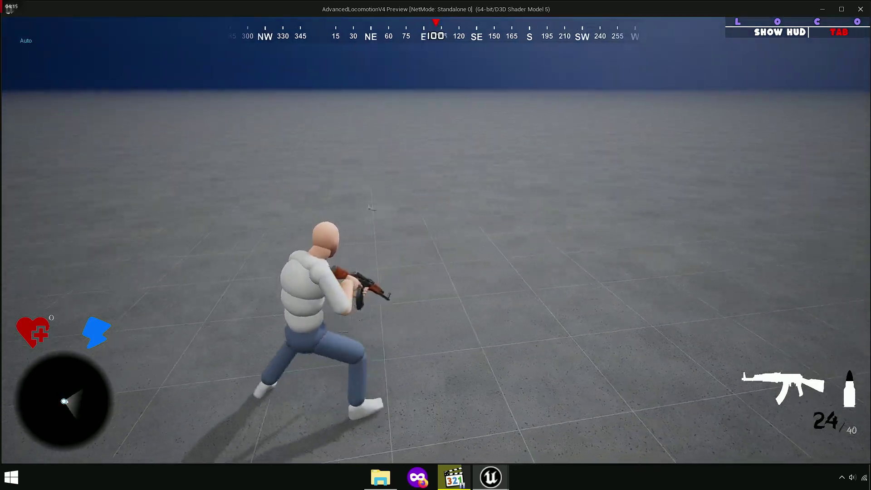
{"action": "left_click", "coordinate": [436, 240]}
{"action": "left_click", "coordinate": [436, 239]}
{"action": "key", "text": "b"}
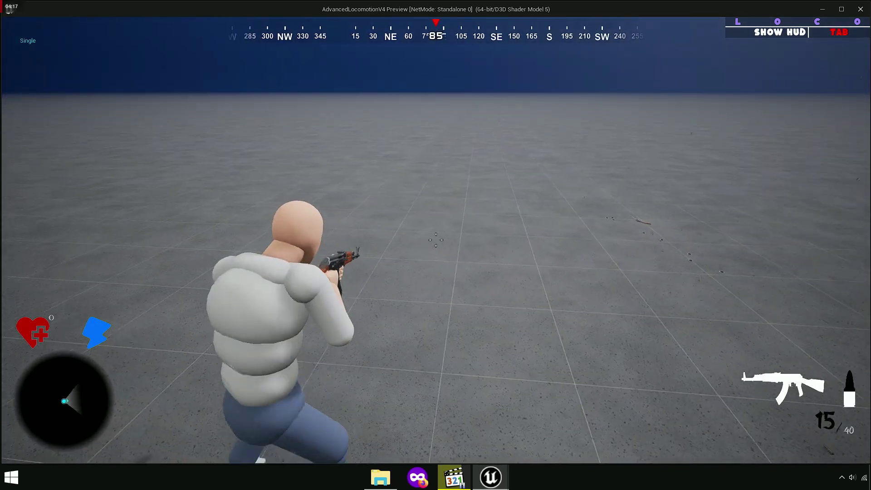
{"action": "left_click", "coordinate": [435, 240]}
{"action": "left_click", "coordinate": [435, 239]}
{"action": "left_click", "coordinate": [435, 239]}
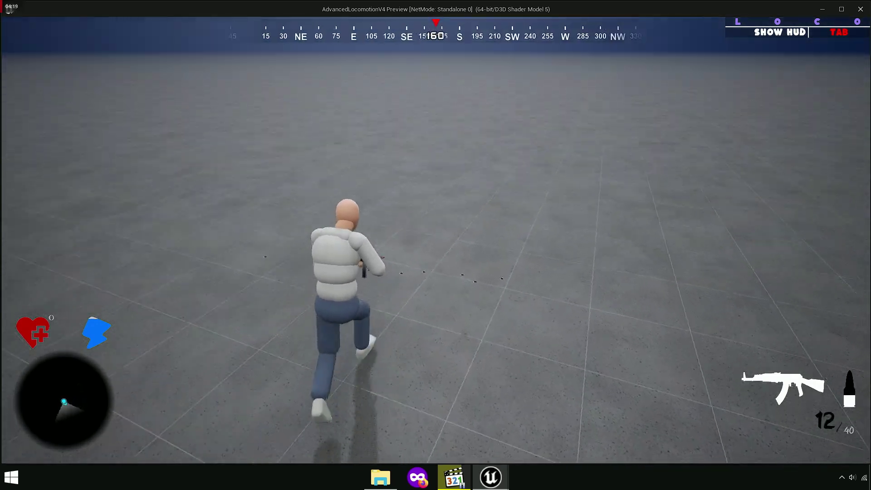
Step: Swap to the revolver, fire several shots, then swap back to the AK47
{"action": "key", "text": "2"}
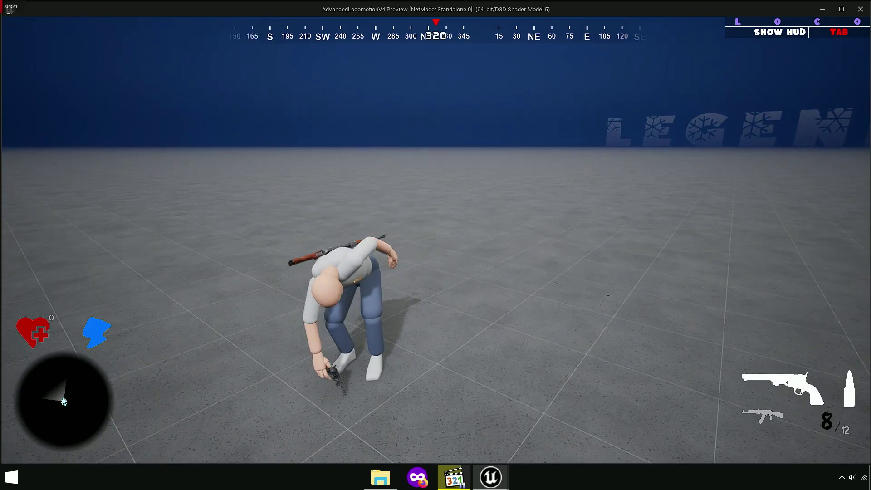
{"action": "left_click", "coordinate": [435, 239]}
{"action": "left_click", "coordinate": [435, 239]}
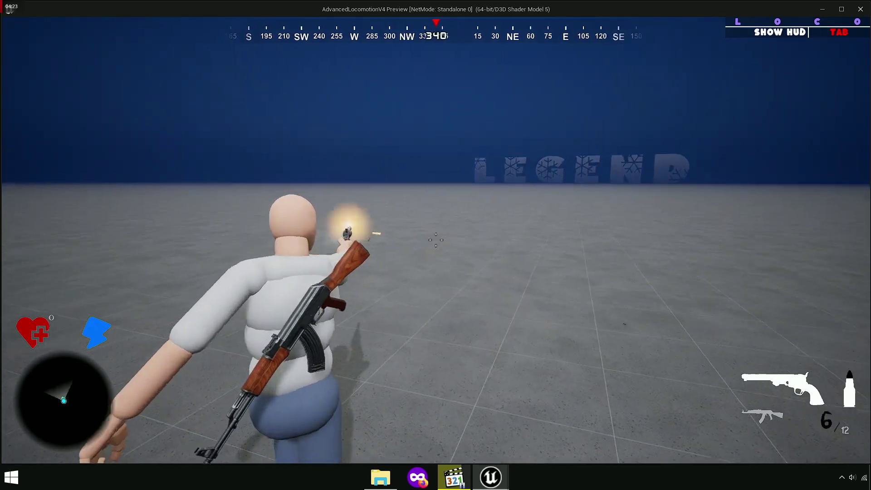
{"action": "left_click", "coordinate": [435, 239]}
{"action": "left_click", "coordinate": [435, 239]}
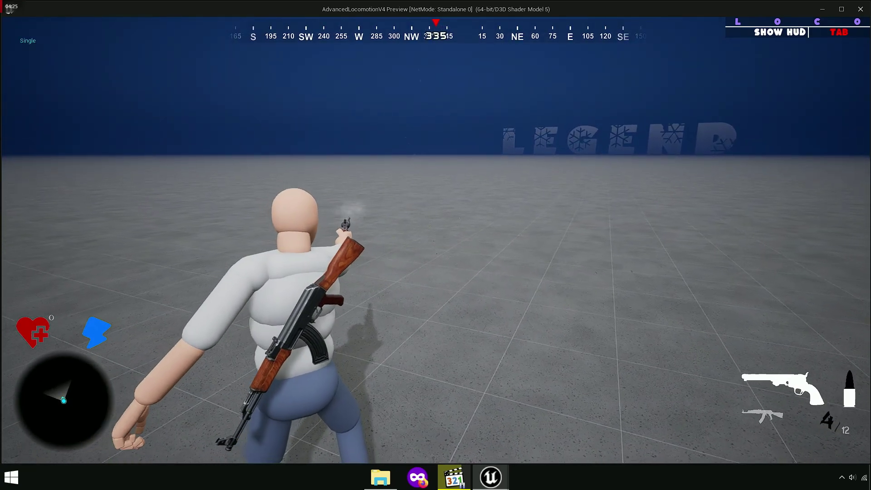
{"action": "key", "text": "1"}
Step: Fire AK47 bursts in Brust mode, switch to the revolver, and end the play session
{"action": "left_click", "coordinate": [436, 239]}
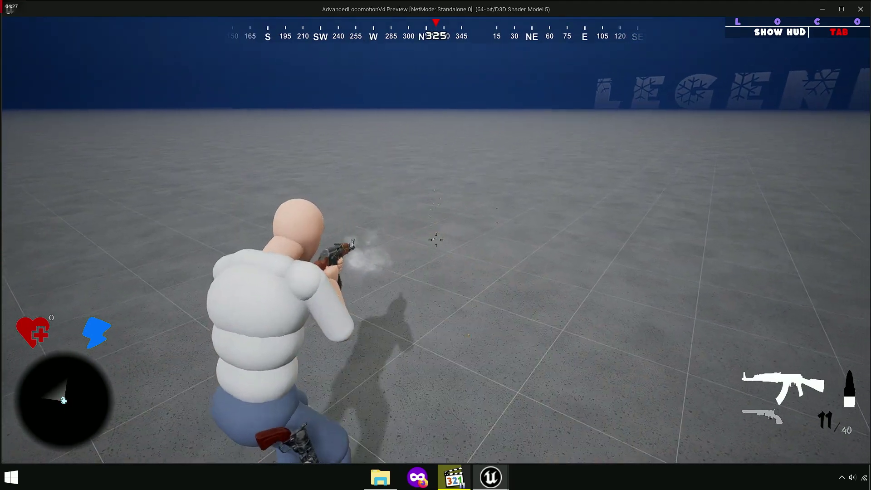
{"action": "key", "text": "b"}
{"action": "left_click", "coordinate": [436, 239]}
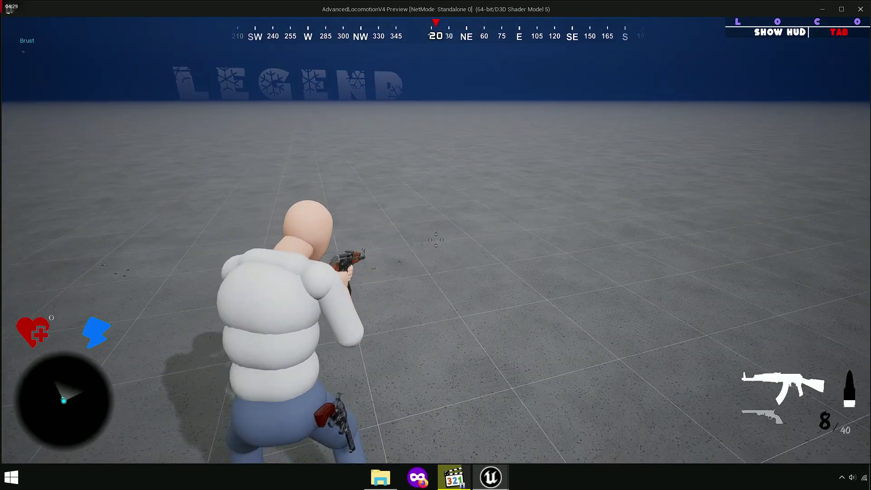
{"action": "left_click", "coordinate": [436, 239]}
{"action": "key", "text": "2"}
{"action": "left_click", "coordinate": [436, 239]}
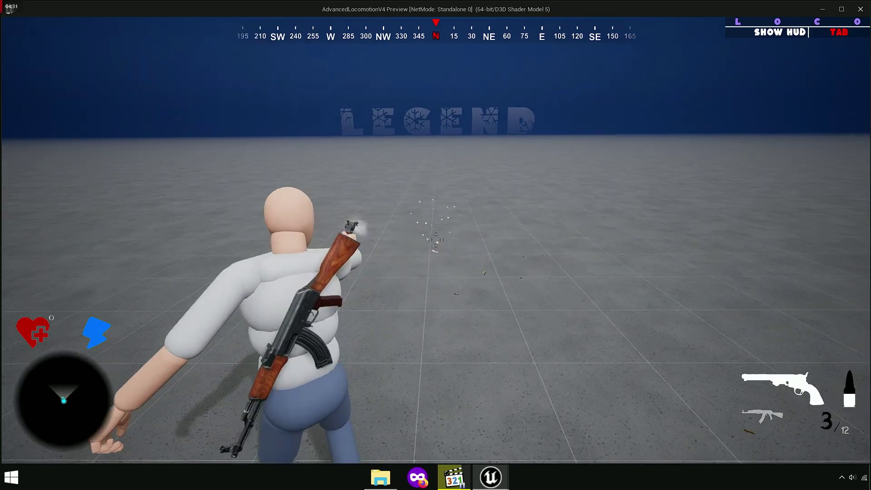
{"action": "key", "text": "Escape"}
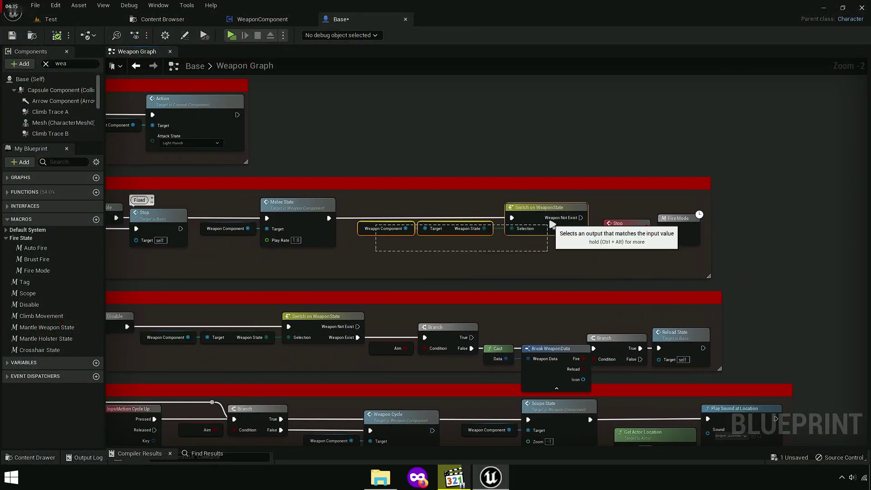
Step: Cut Switch on WeaponState and its inputs, wire the preceding node to Stop, and open Fire Mode
{"action": "scroll", "coordinate": [503, 200], "scroll_direction": "up", "scroll_amount": 3}
{"action": "right_click", "coordinate": [503, 200]}
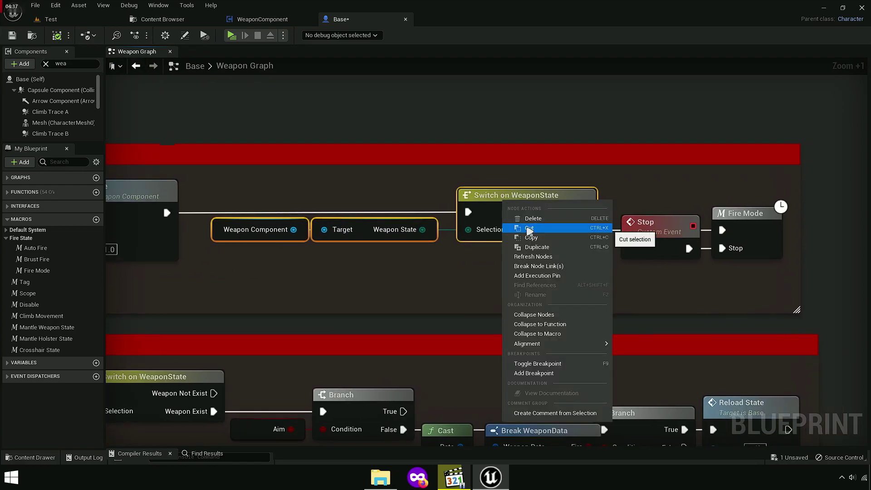
{"action": "left_click", "coordinate": [529, 231]}
{"action": "left_click_drag", "start_coordinate": [167, 213], "coordinate": [598, 227]}
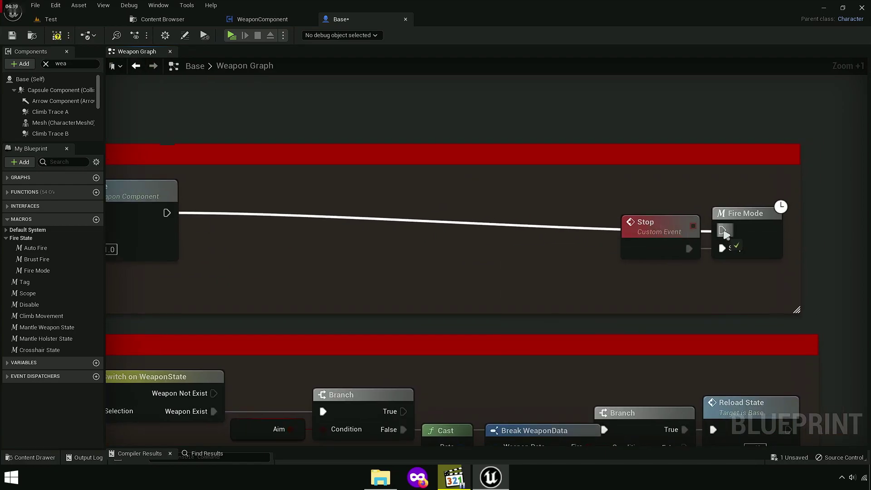
{"action": "left_click_drag", "start_coordinate": [772, 229], "coordinate": [346, 212]}
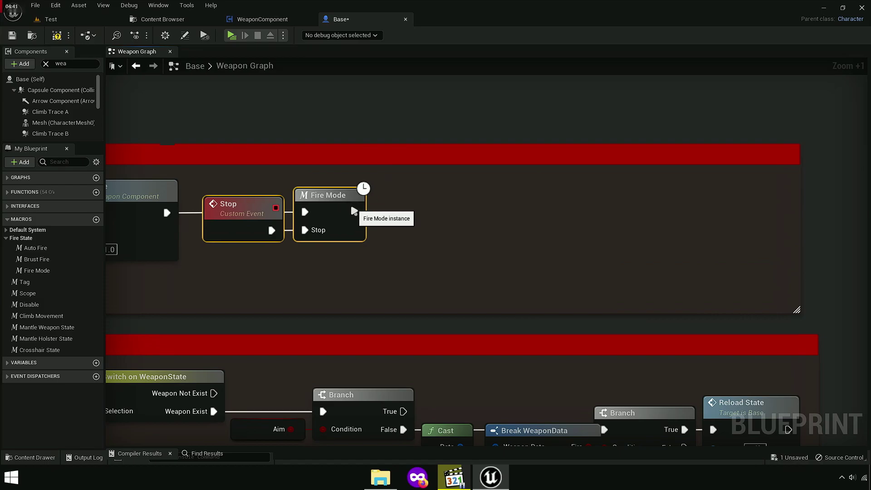
{"action": "double_click", "coordinate": [317, 209]}
Step: Paste the Switch on WeaponState nodes into the macro and wire Weapon Exist to Switch on FireMode
{"action": "scroll", "coordinate": [348, 231], "scroll_direction": "up", "scroll_amount": 2}
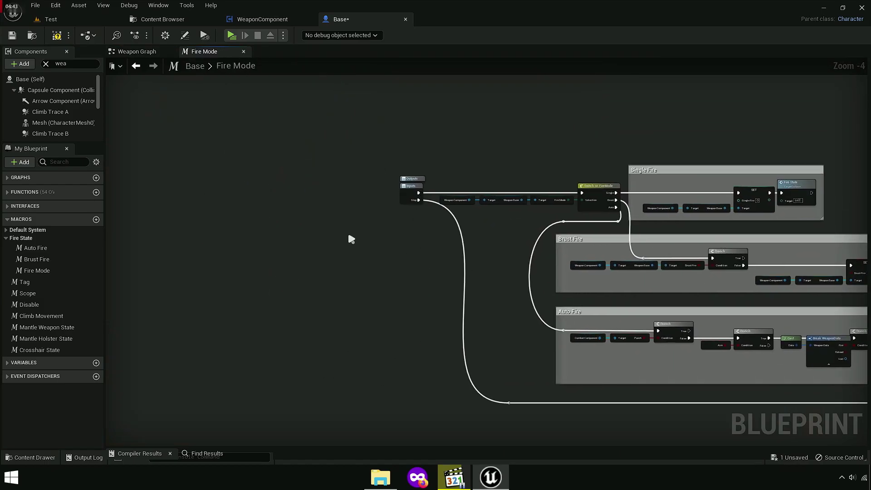
{"action": "key", "text": "ctrl+v"}
{"action": "scroll", "coordinate": [313, 218], "scroll_direction": "up", "scroll_amount": 1}
{"action": "scroll", "coordinate": [435, 217], "scroll_direction": "up", "scroll_amount": 1}
{"action": "right_click_drag", "start_coordinate": [436, 216], "coordinate": [573, 190]}
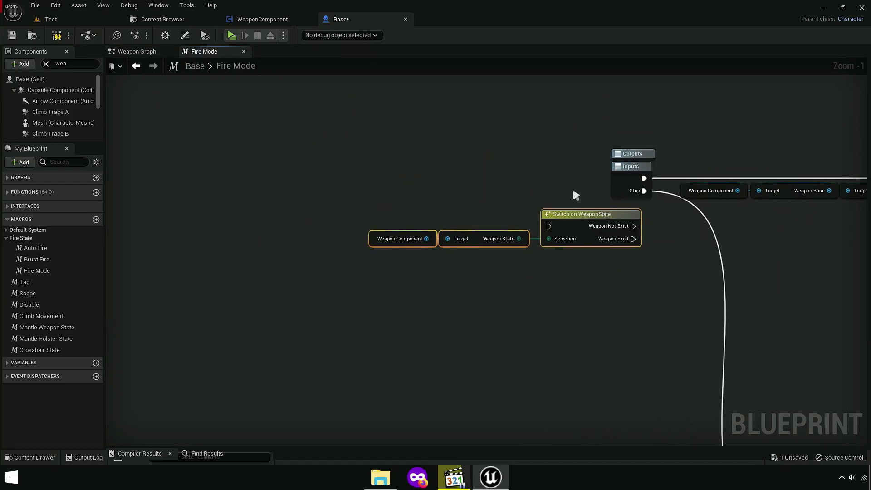
{"action": "scroll", "coordinate": [563, 182], "scroll_direction": "down", "scroll_amount": 2}
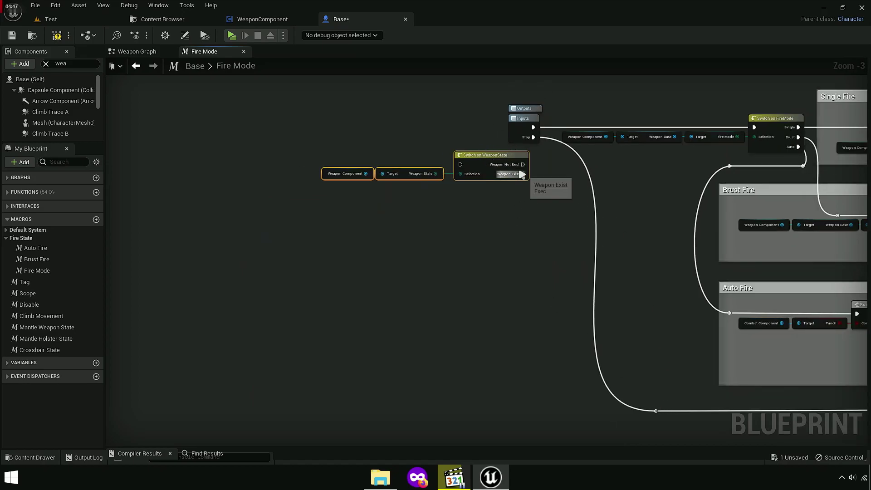
{"action": "scroll", "coordinate": [522, 180], "scroll_direction": "up", "scroll_amount": 3}
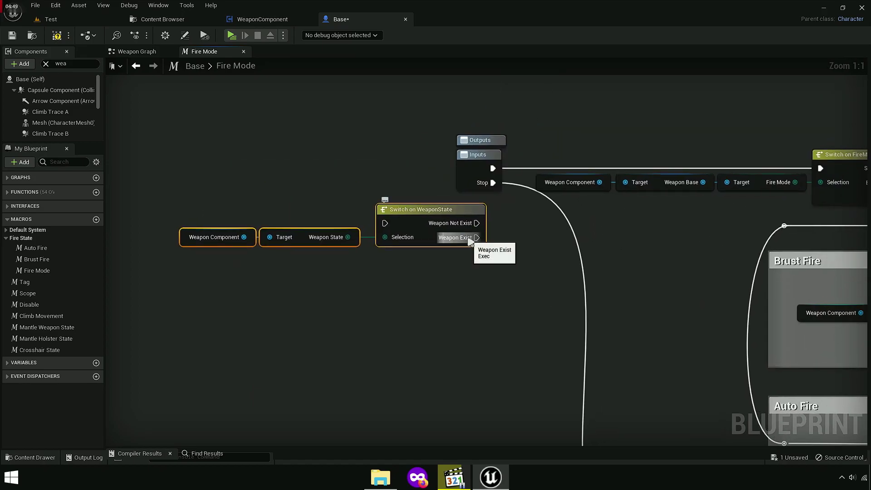
{"action": "left_click_drag", "start_coordinate": [476, 237], "coordinate": [690, 166]}
Step: Connect the Inputs exec to Switch on WeaponState and align those nodes with the Inputs row
{"action": "scroll", "coordinate": [505, 247], "scroll_direction": "up", "scroll_amount": 3}
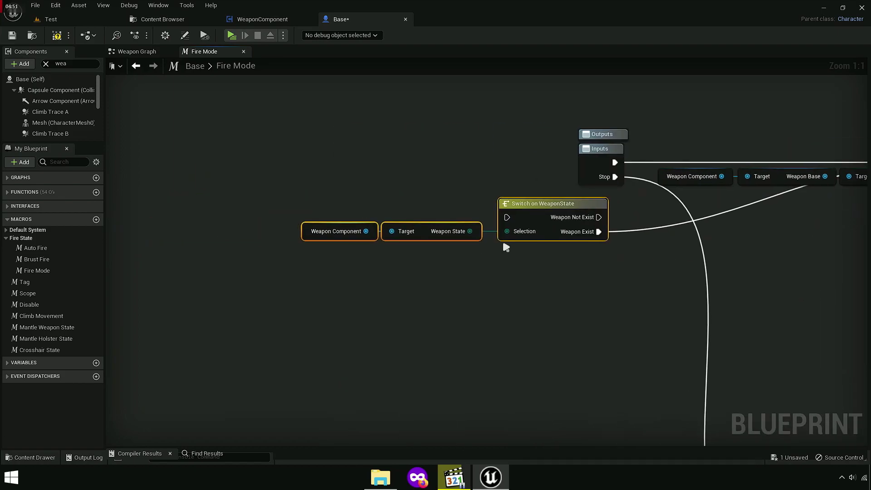
{"action": "left_click_drag", "start_coordinate": [512, 207], "coordinate": [510, 226]}
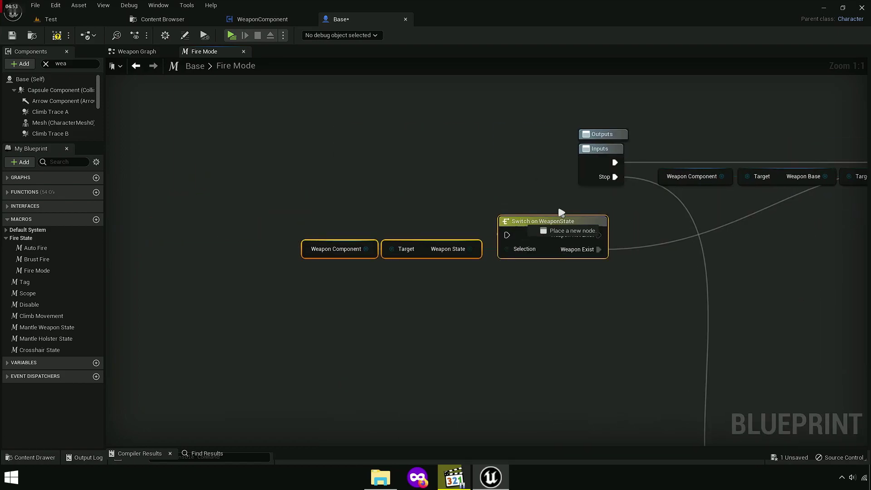
{"action": "mouse_move", "coordinate": [561, 212]}
{"action": "left_mouse_down"}
{"action": "mouse_move", "coordinate": [619, 167]}
{"action": "mouse_move", "coordinate": [581, 182]}
{"action": "left_mouse_up"}
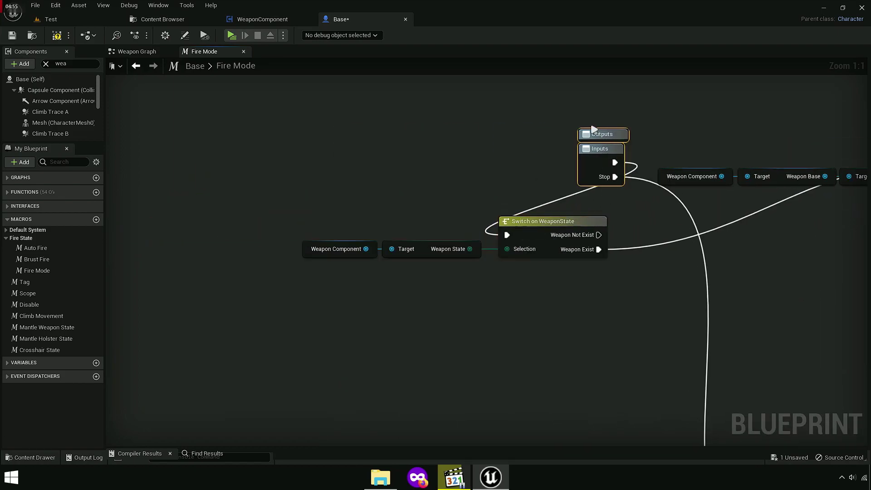
{"action": "left_click_drag", "start_coordinate": [581, 149], "coordinate": [299, 150]}
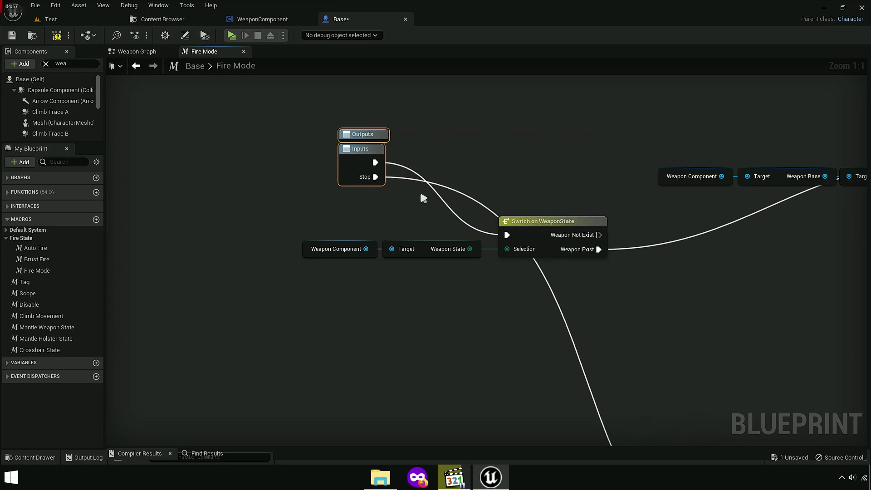
{"action": "left_click_drag", "start_coordinate": [294, 233], "coordinate": [540, 257]}
{"action": "left_click_drag", "start_coordinate": [560, 223], "coordinate": [581, 136]}
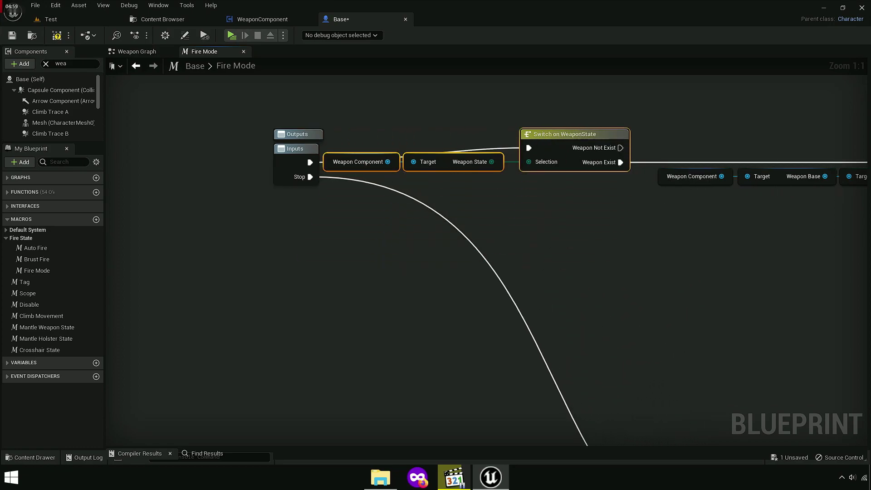
{"action": "right_click_drag", "start_coordinate": [586, 190], "coordinate": [634, 181]}
Step: Nudge the Inputs and Outputs nodes into place to tidy the macro layout
{"action": "left_click", "coordinate": [350, 149]}
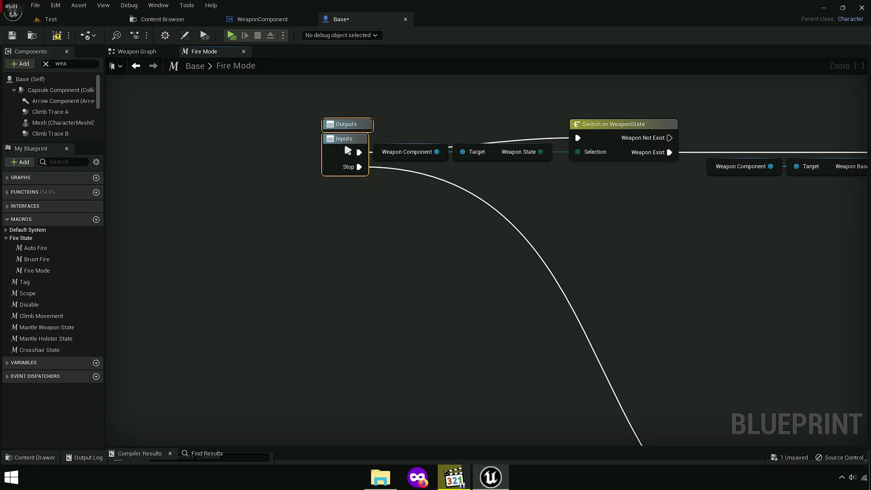
{"action": "scroll", "coordinate": [459, 225], "scroll_direction": "down", "scroll_amount": 2}
{"action": "scroll", "coordinate": [473, 239], "scroll_direction": "down", "scroll_amount": 3}
{"action": "right_click_drag", "start_coordinate": [473, 239], "coordinate": [472, 264]}
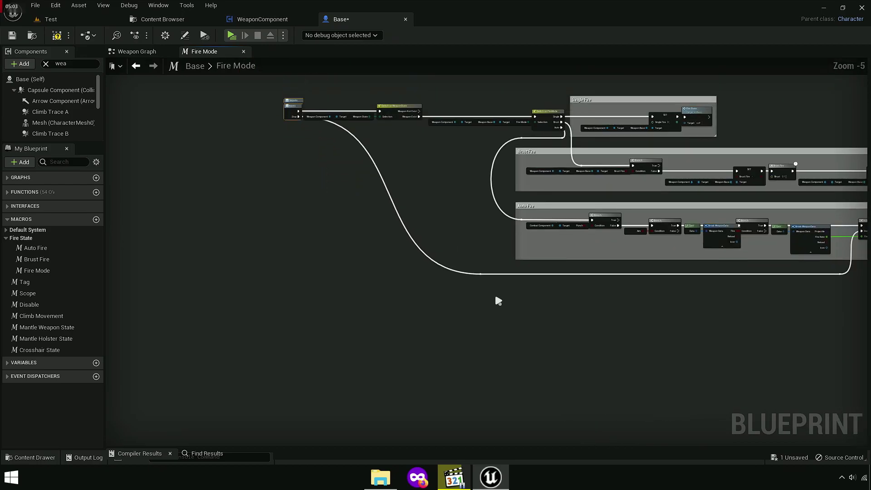
{"action": "scroll", "coordinate": [302, 118], "scroll_direction": "up", "scroll_amount": 5}
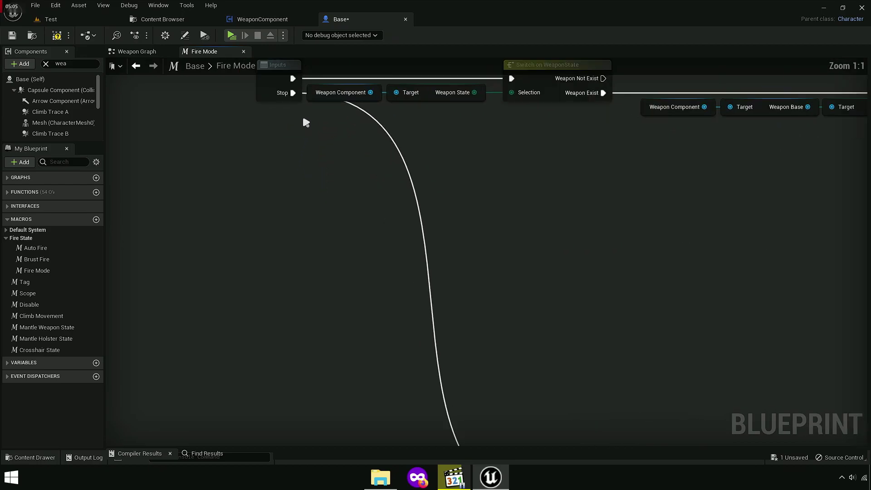
{"action": "right_click_drag", "start_coordinate": [299, 144], "coordinate": [340, 249]}
{"action": "left_click", "coordinate": [321, 194]}
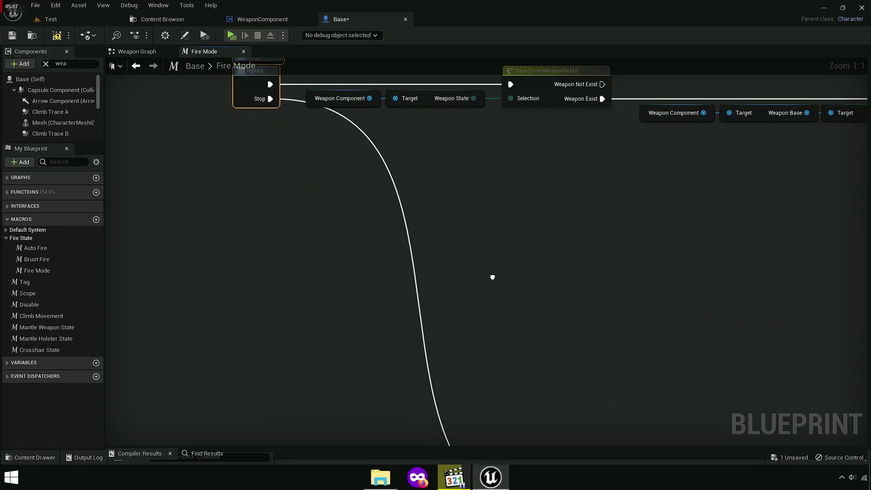
{"action": "scroll", "coordinate": [492, 216], "scroll_direction": "down", "scroll_amount": 2}
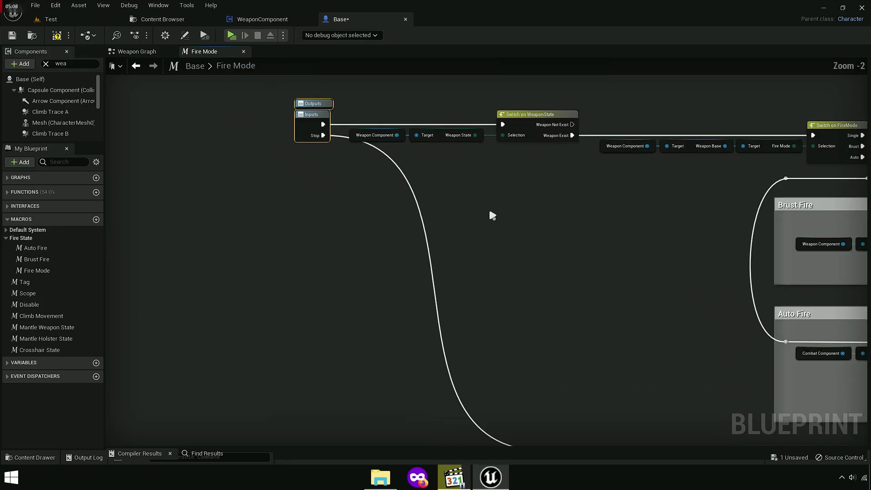
{"action": "right_click", "coordinate": [413, 211]}
{"action": "left_click", "coordinate": [207, 209]}
{"action": "left_click_drag", "start_coordinate": [320, 132], "coordinate": [327, 132]}
Step: Review the whole macro network, then close the Fire Mode macro
{"action": "right_click_drag", "start_coordinate": [346, 283], "coordinate": [318, 165]}
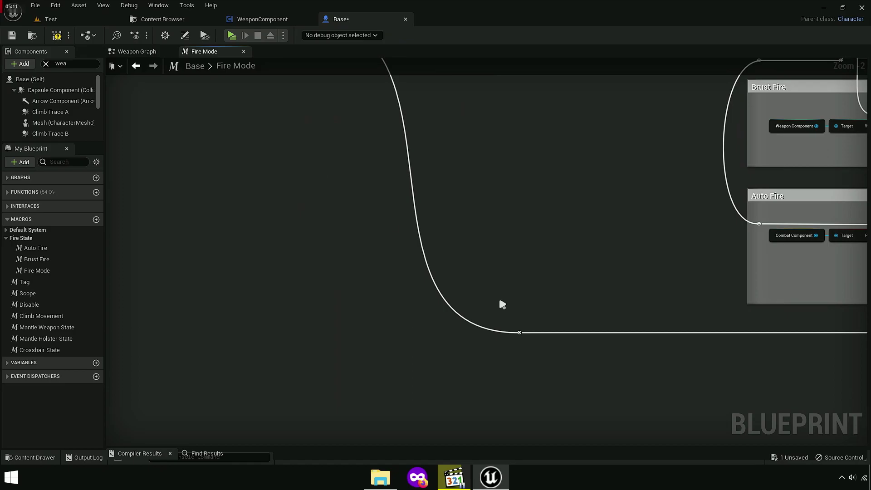
{"action": "scroll", "coordinate": [522, 318], "scroll_direction": "down", "scroll_amount": 4}
{"action": "scroll", "coordinate": [529, 254], "scroll_direction": "down", "scroll_amount": 2}
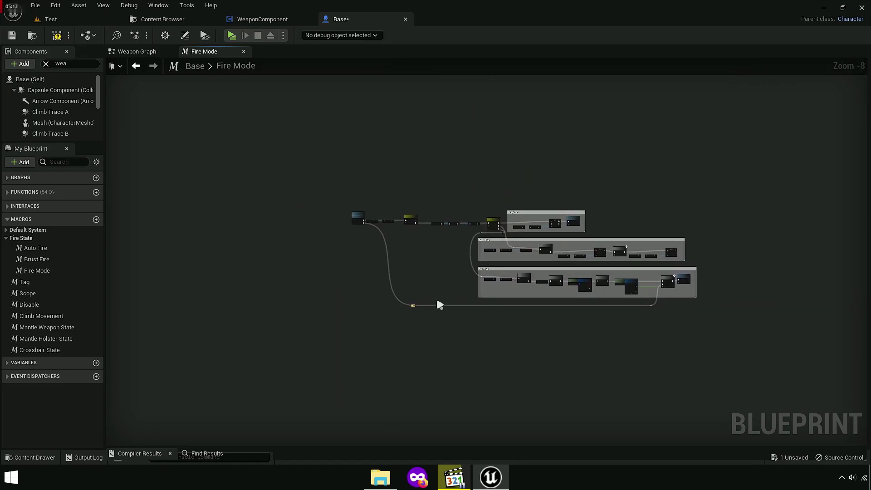
{"action": "scroll", "coordinate": [437, 301], "scroll_direction": "up", "scroll_amount": 4}
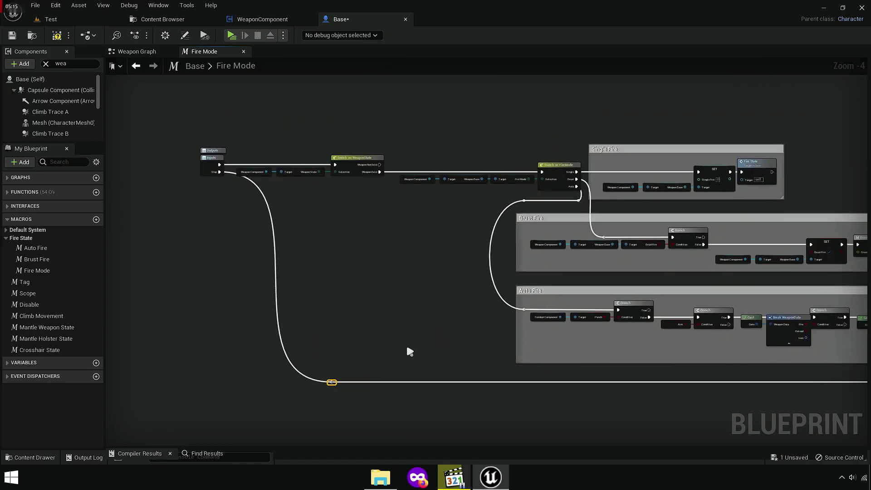
{"action": "right_click_drag", "start_coordinate": [407, 348], "coordinate": [326, 345]}
{"action": "scroll", "coordinate": [327, 346], "scroll_direction": "down", "scroll_amount": 1}
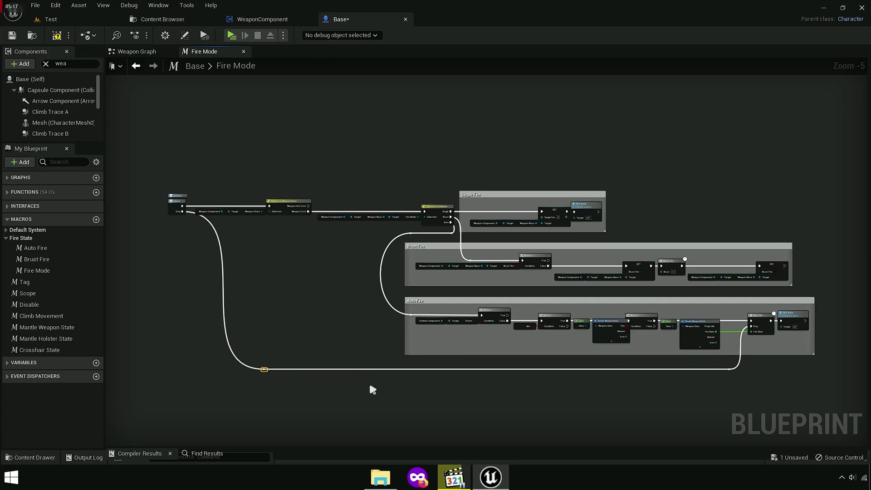
{"action": "right_click_drag", "start_coordinate": [259, 202], "coordinate": [189, 185]}
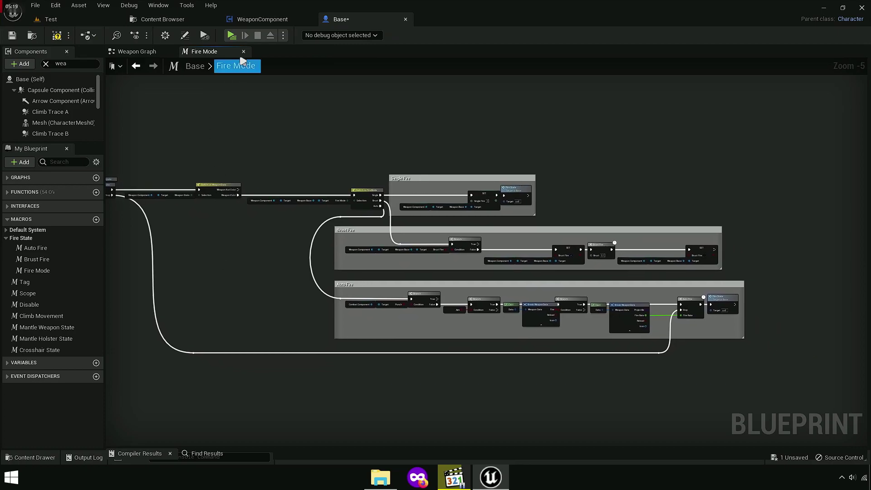
{"action": "left_click", "coordinate": [242, 52]}
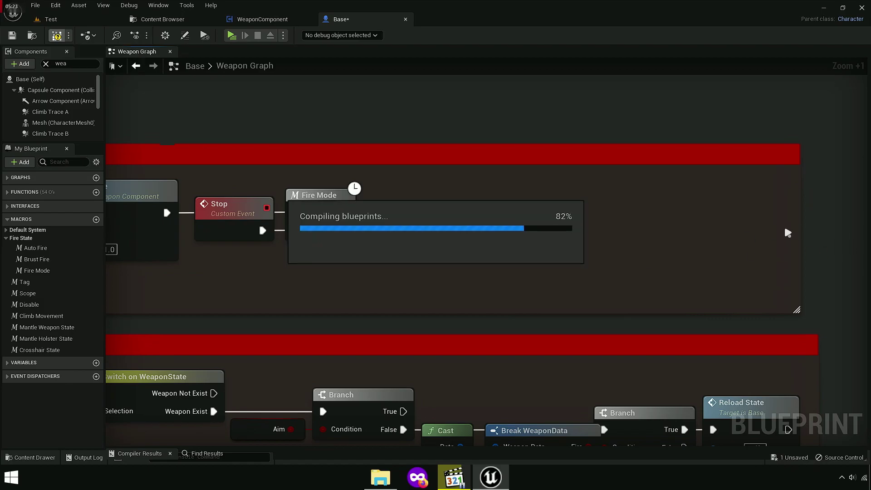
Step: Pull the Fire State comment box's right edge in to end just past Fire Mode
{"action": "left_click_drag", "start_coordinate": [798, 219], "coordinate": [156, 234]}
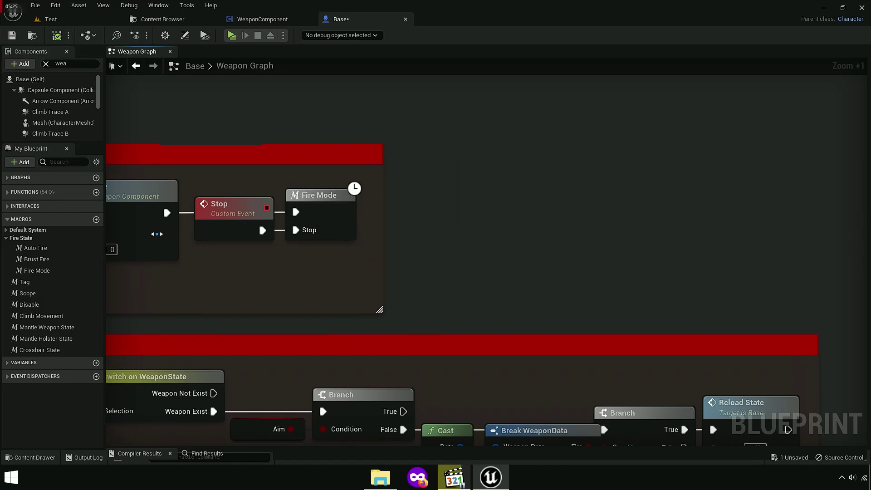
{"action": "scroll", "coordinate": [638, 294], "scroll_direction": "down", "scroll_amount": 4}
{"action": "mouse_move", "coordinate": [638, 294]}
{"action": "right_mouse_down"}
{"action": "mouse_move", "coordinate": [596, 385]}
{"action": "mouse_move", "coordinate": [441, 235]}
{"action": "right_mouse_up"}
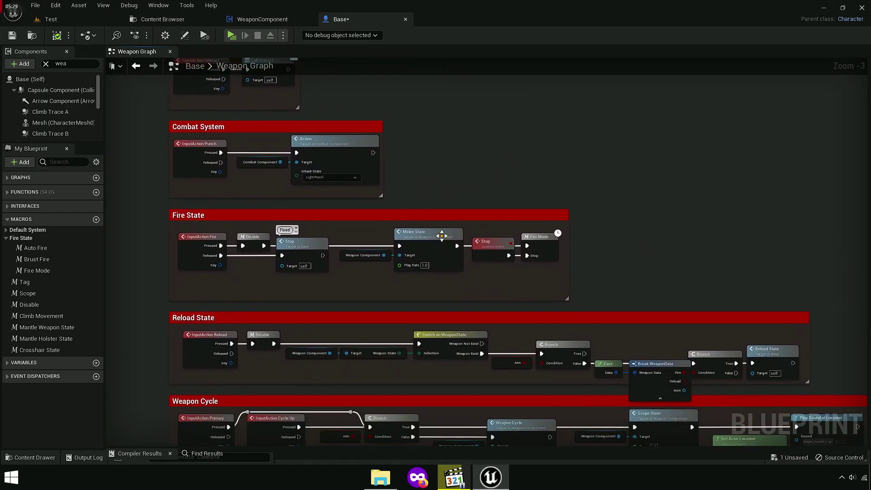